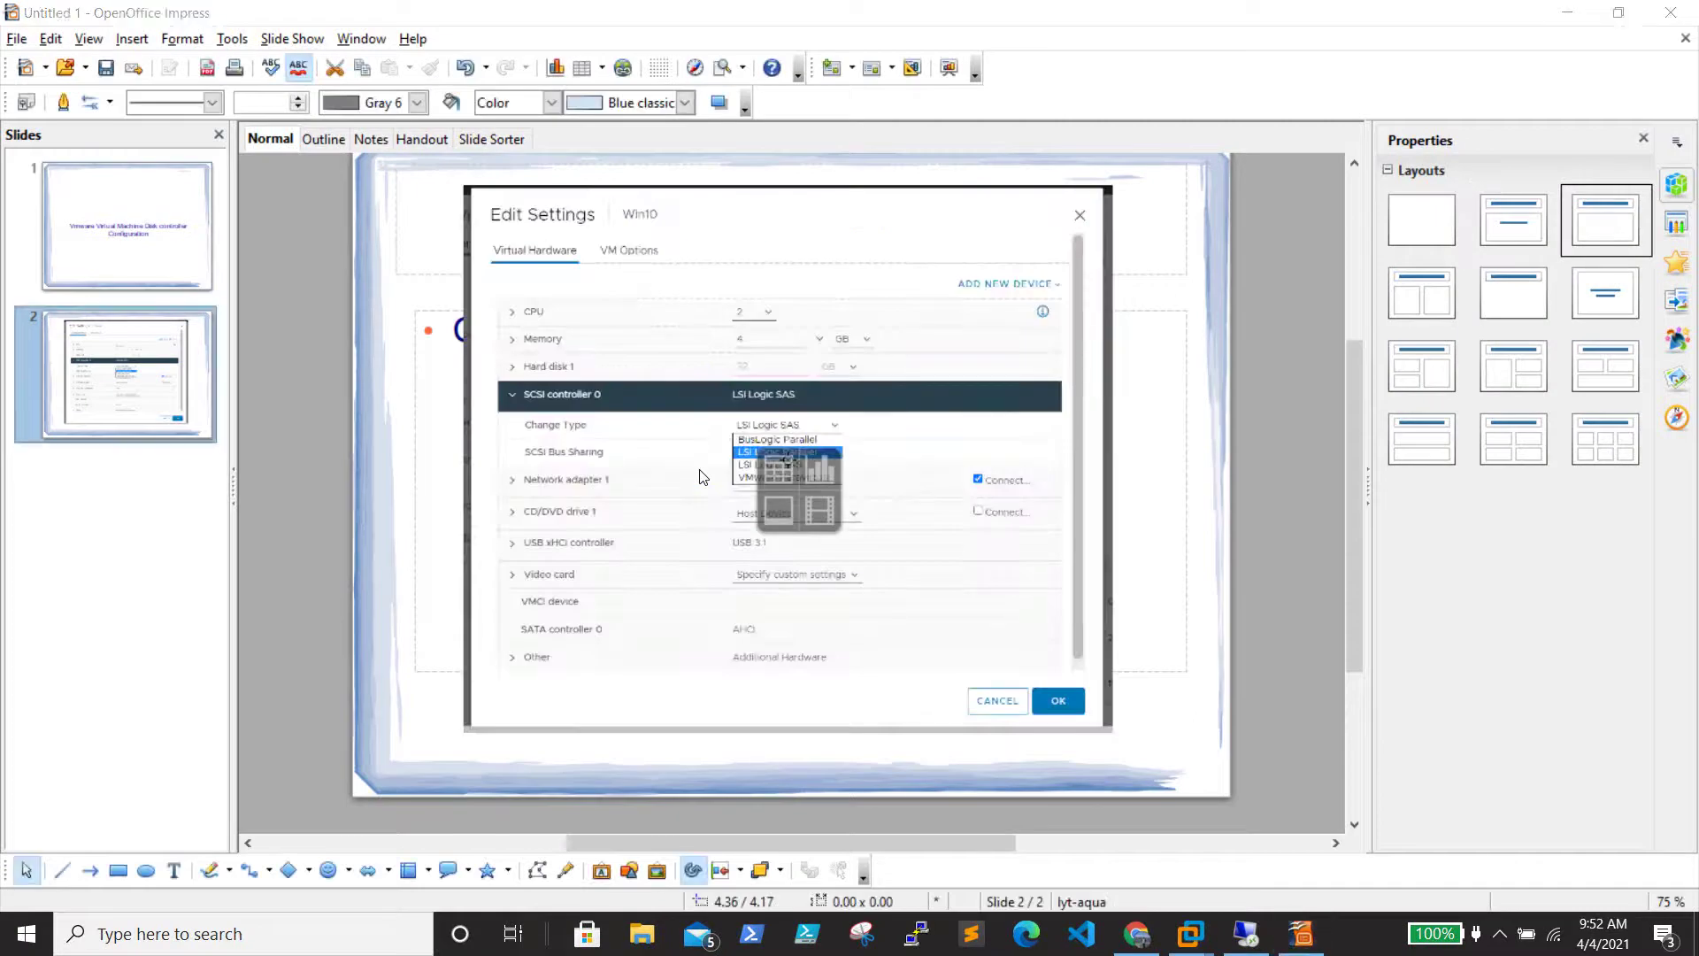
Change the display projection setting and pick an option from a notification-area icon's menu
{"action": "key", "text": "super+p"}
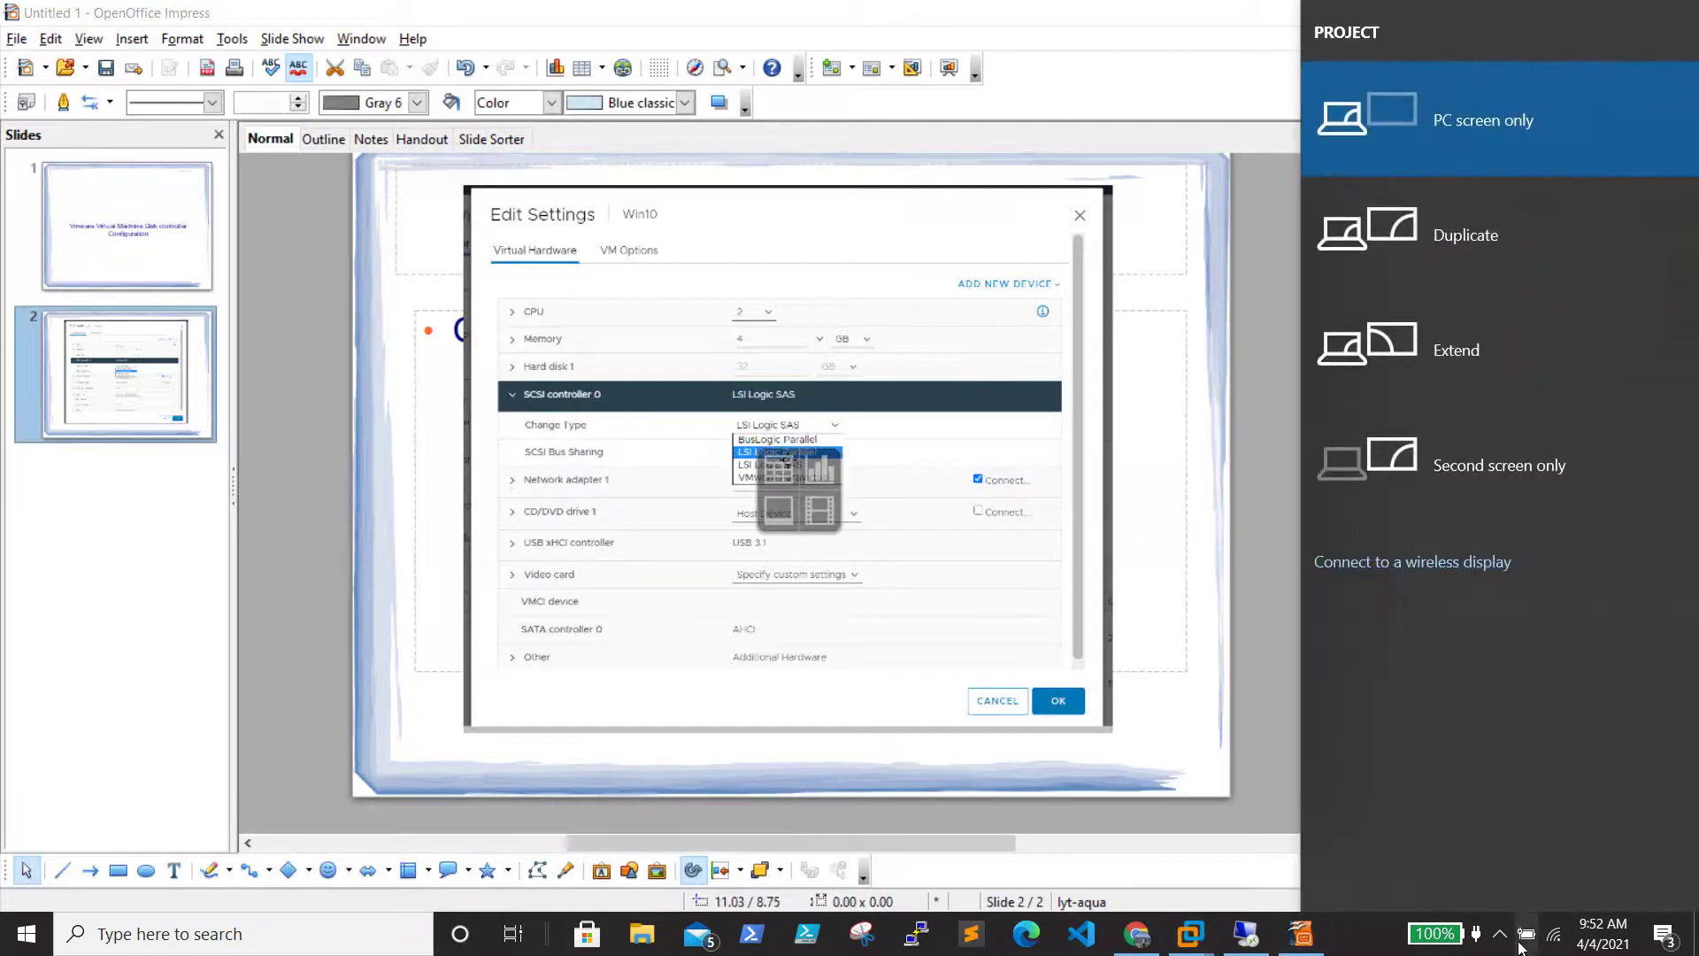
{"action": "left_click", "coordinate": [1499, 934]}
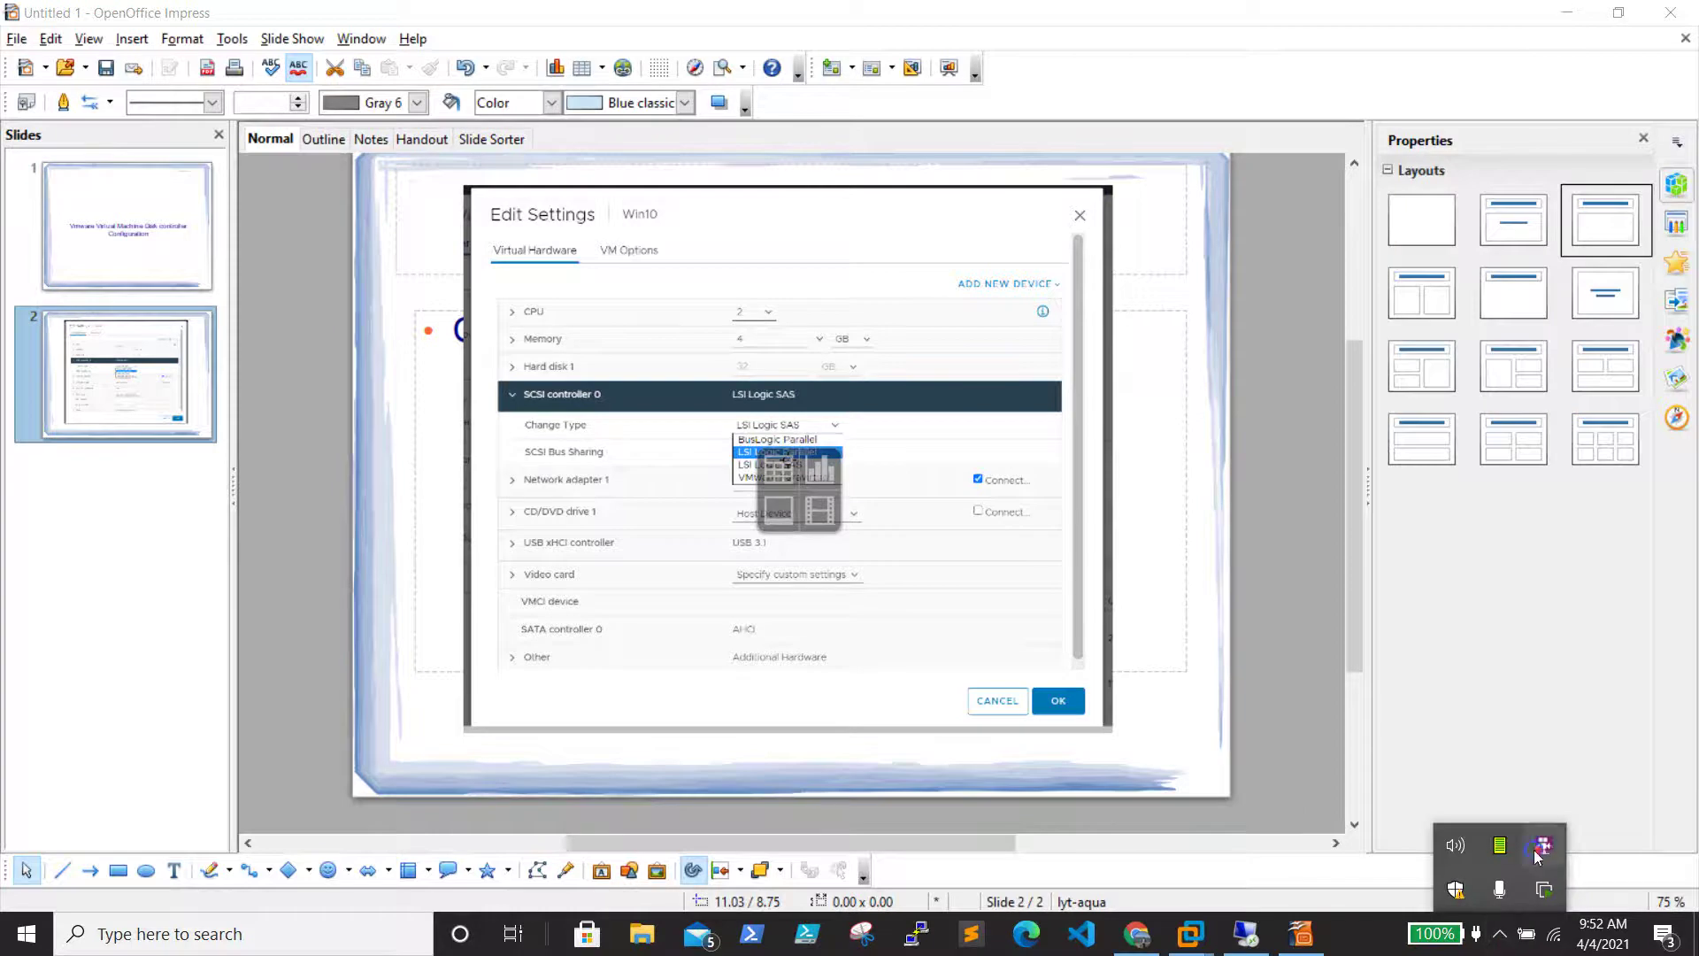
{"action": "right_click", "coordinate": [1515, 889]}
{"action": "left_click", "coordinate": [1549, 667]}
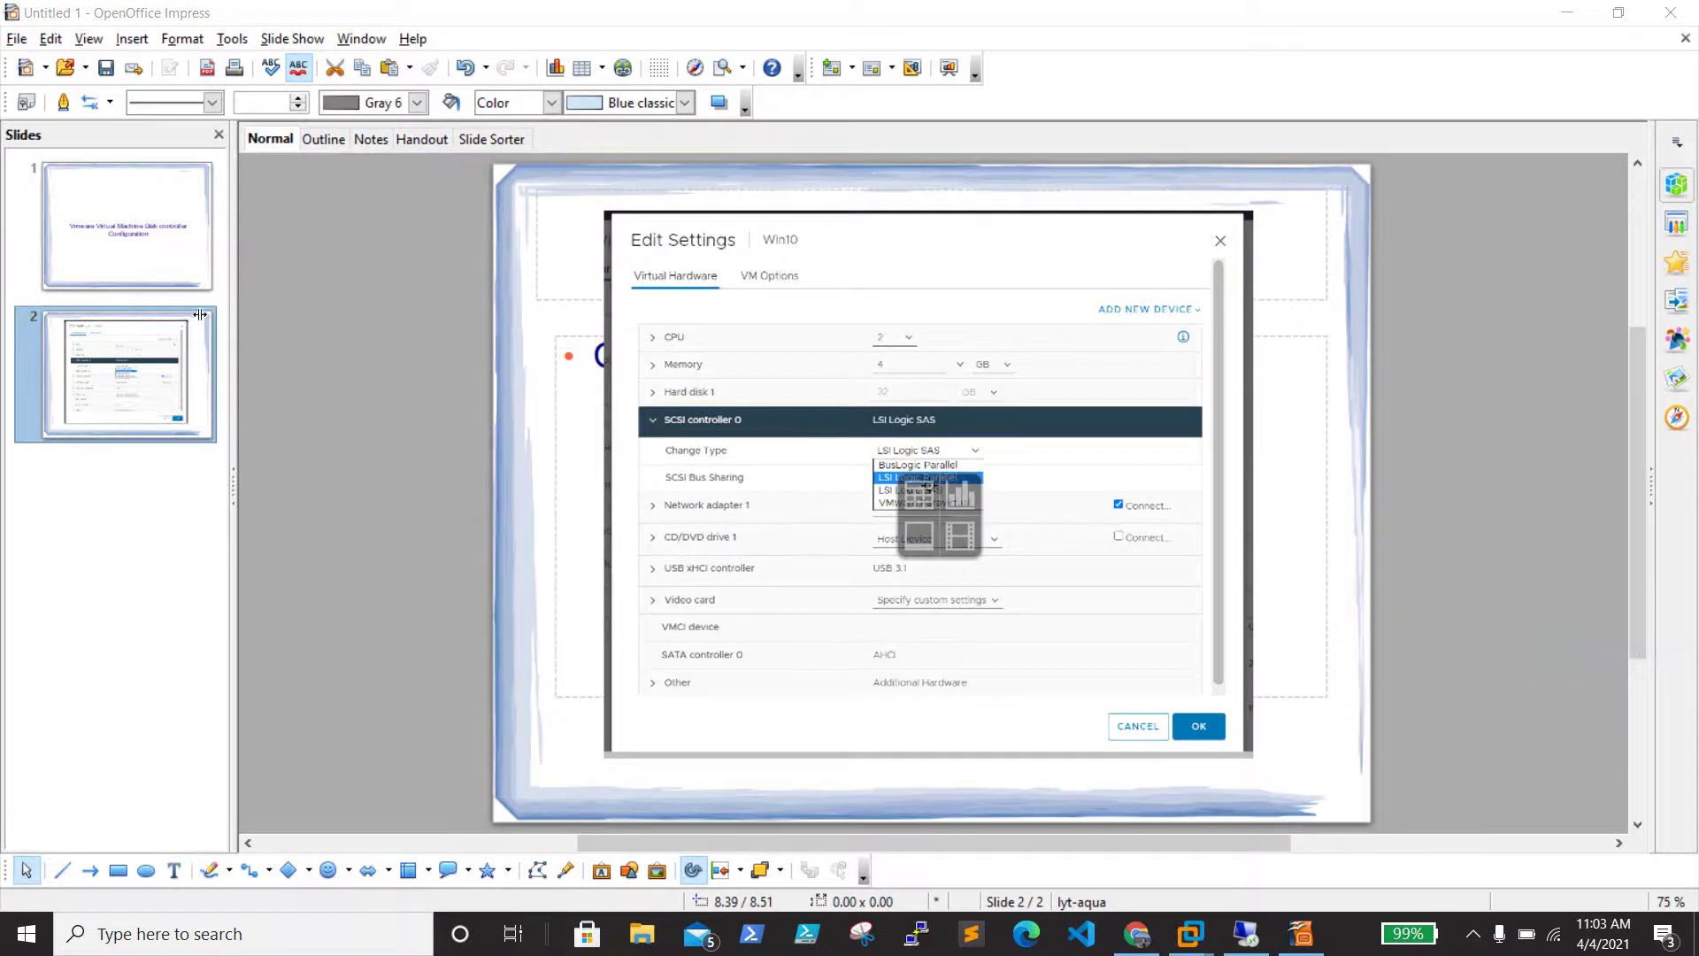
Select slide 2 in Impress and run Slide Show > Slide Show full screen
{"action": "left_click", "coordinate": [110, 374]}
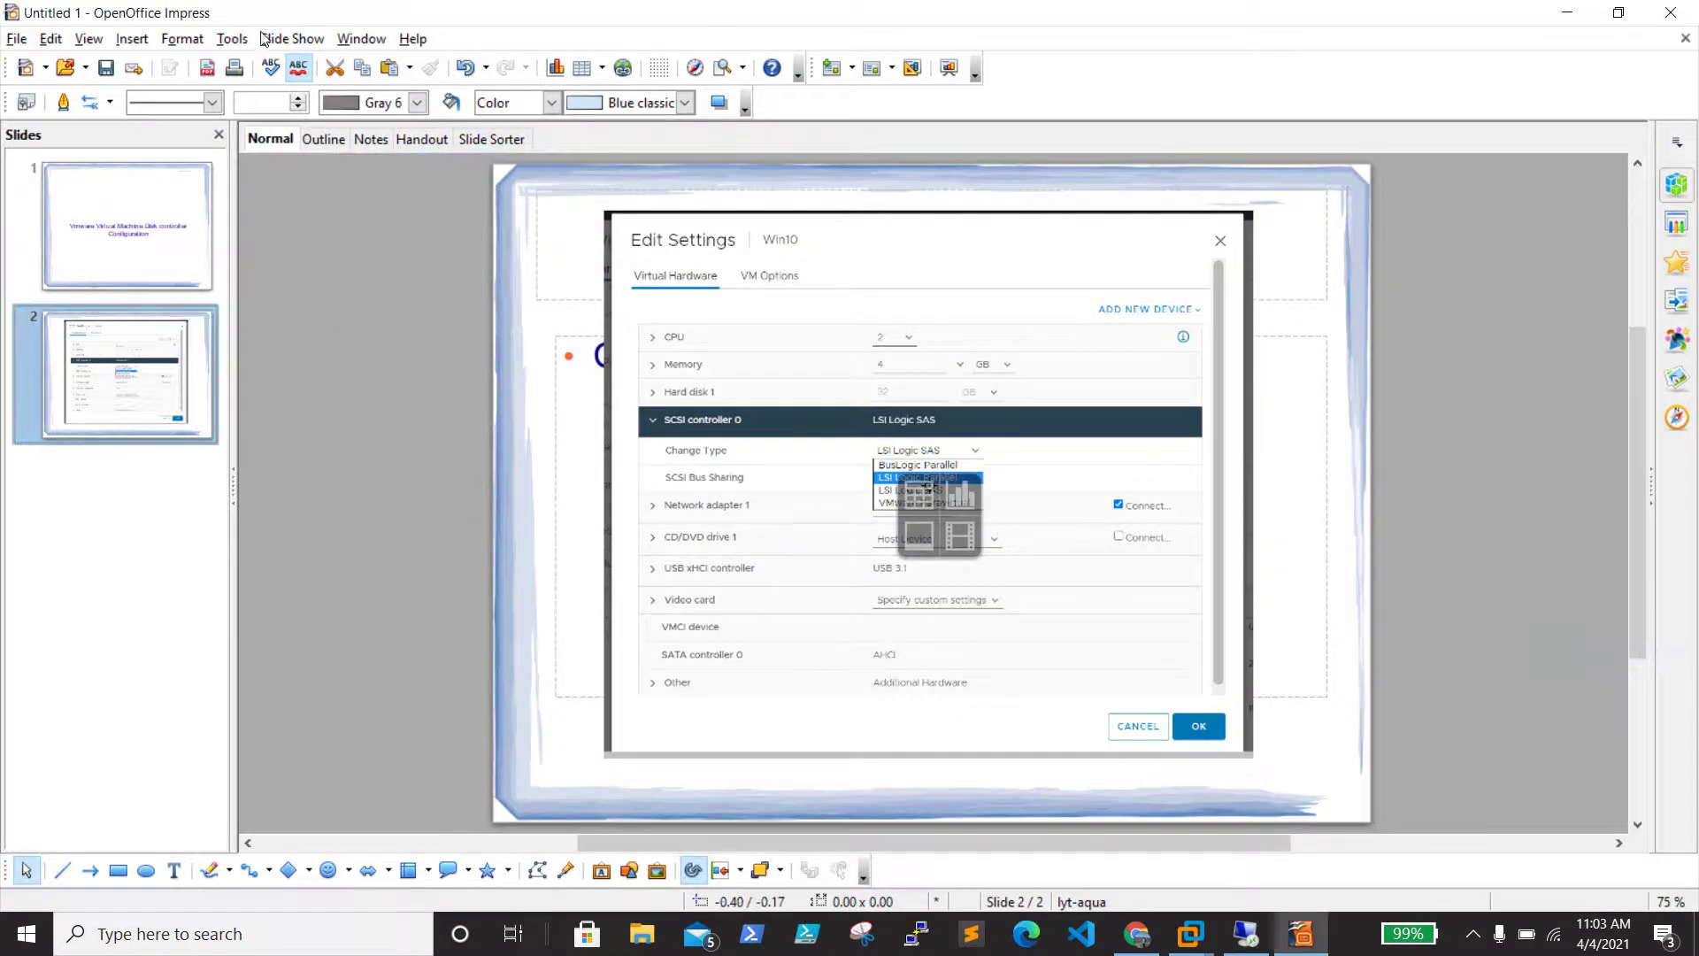
{"action": "left_click", "coordinate": [293, 39]}
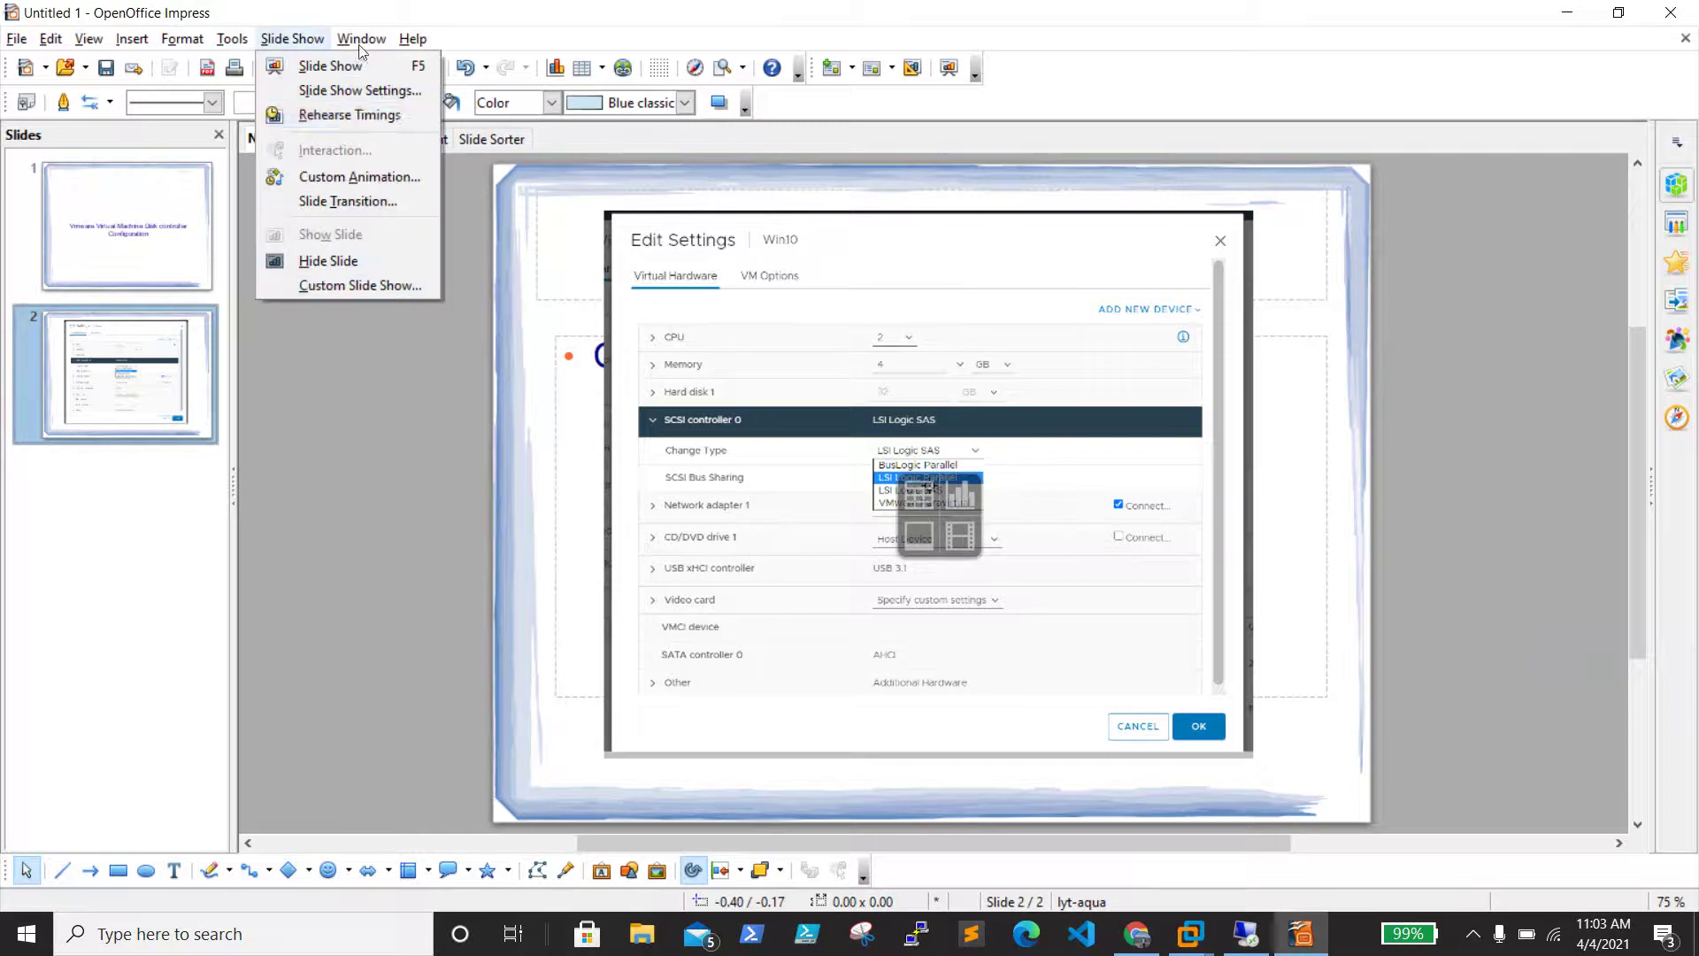
{"action": "left_click", "coordinate": [303, 63]}
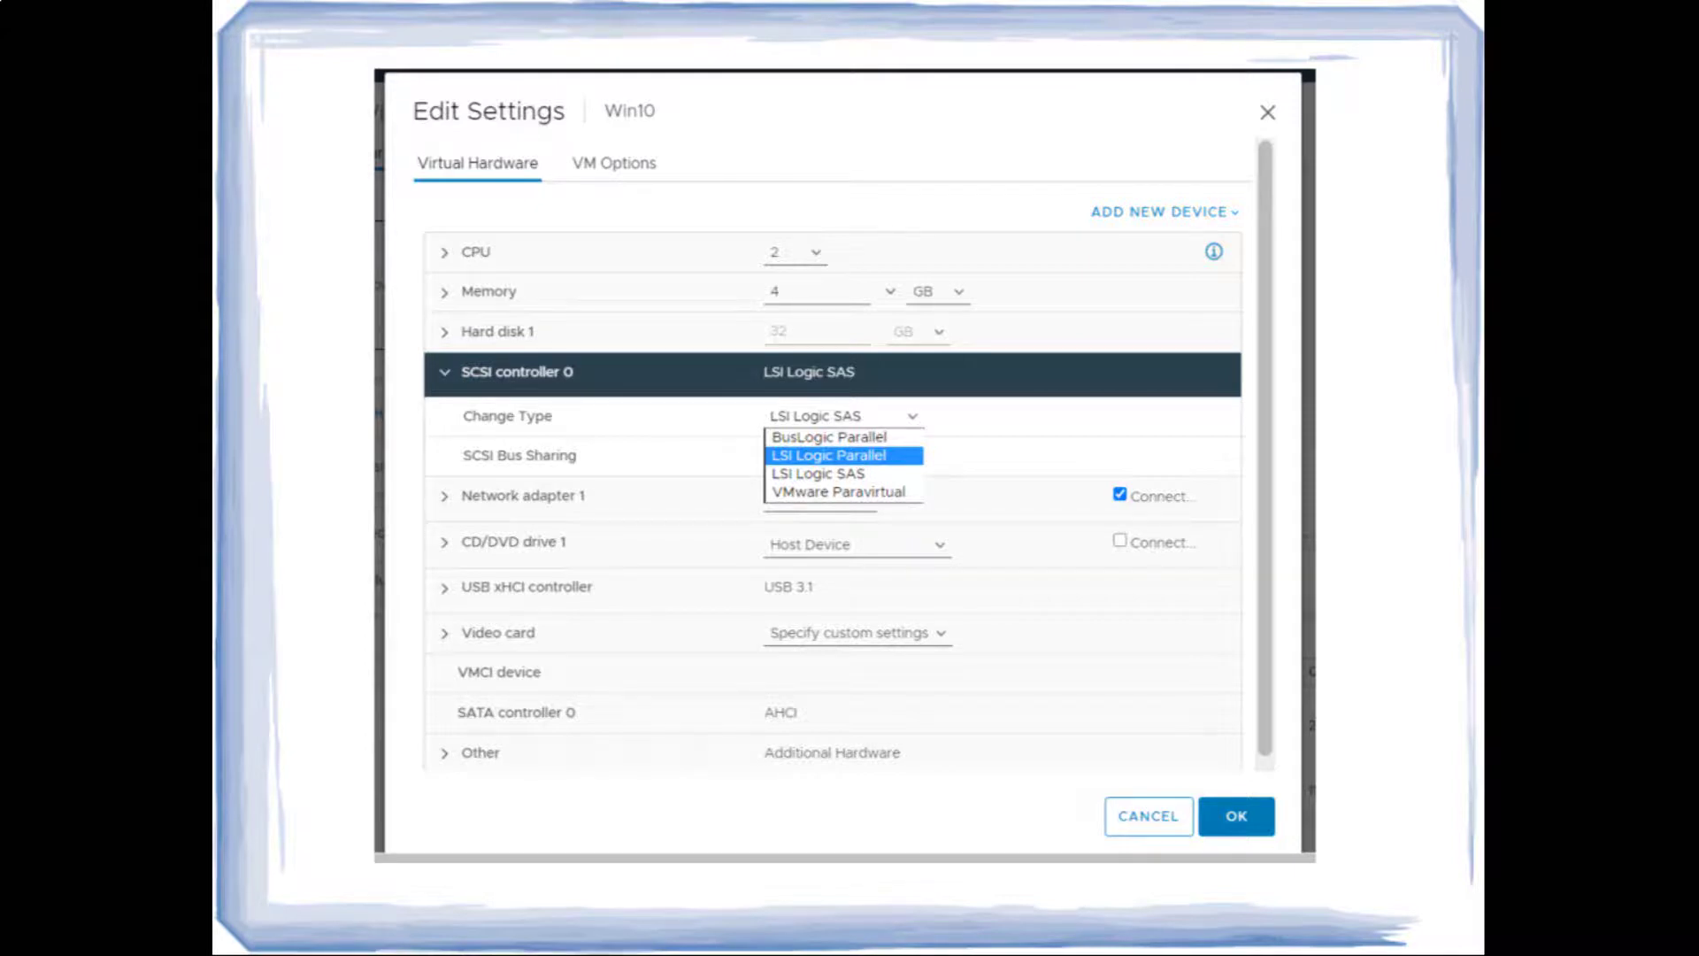
End the full-screen slide show with Esc, returning to Impress's editing view on slide 2
{"action": "key", "text": "Escape"}
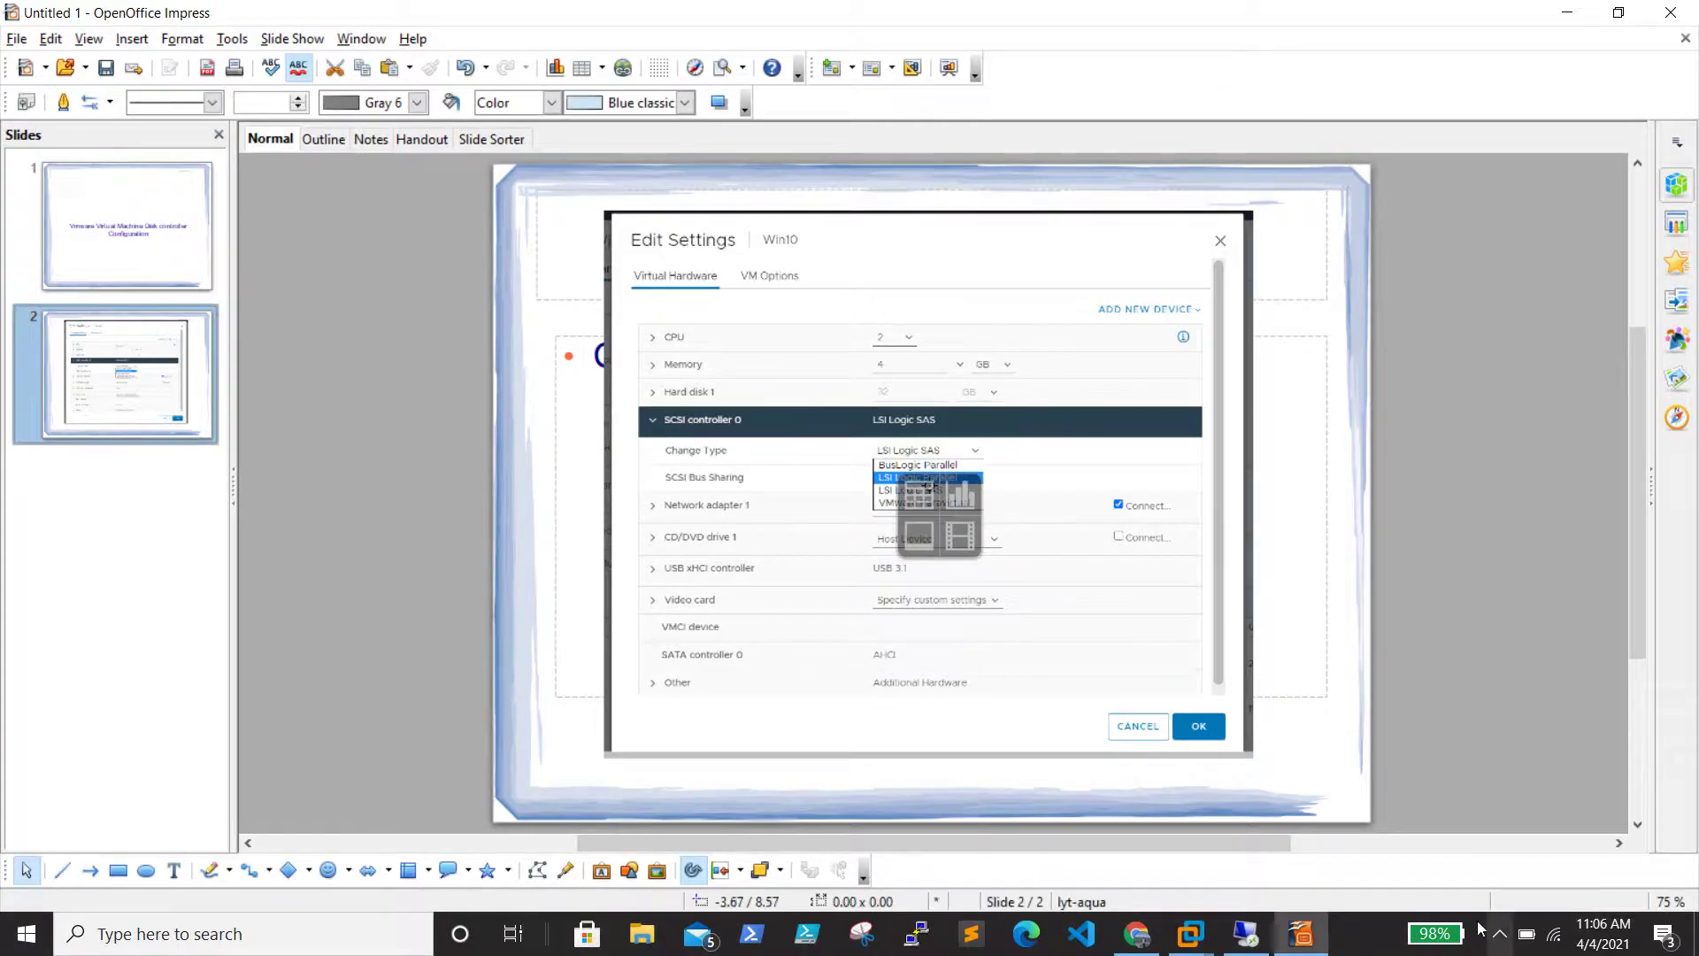
Open pvcvm01's Edit Settings, confirm SCSI controller 0 is LSI Logic SAS, then cancel
{"action": "left_click", "coordinate": [1235, 936]}
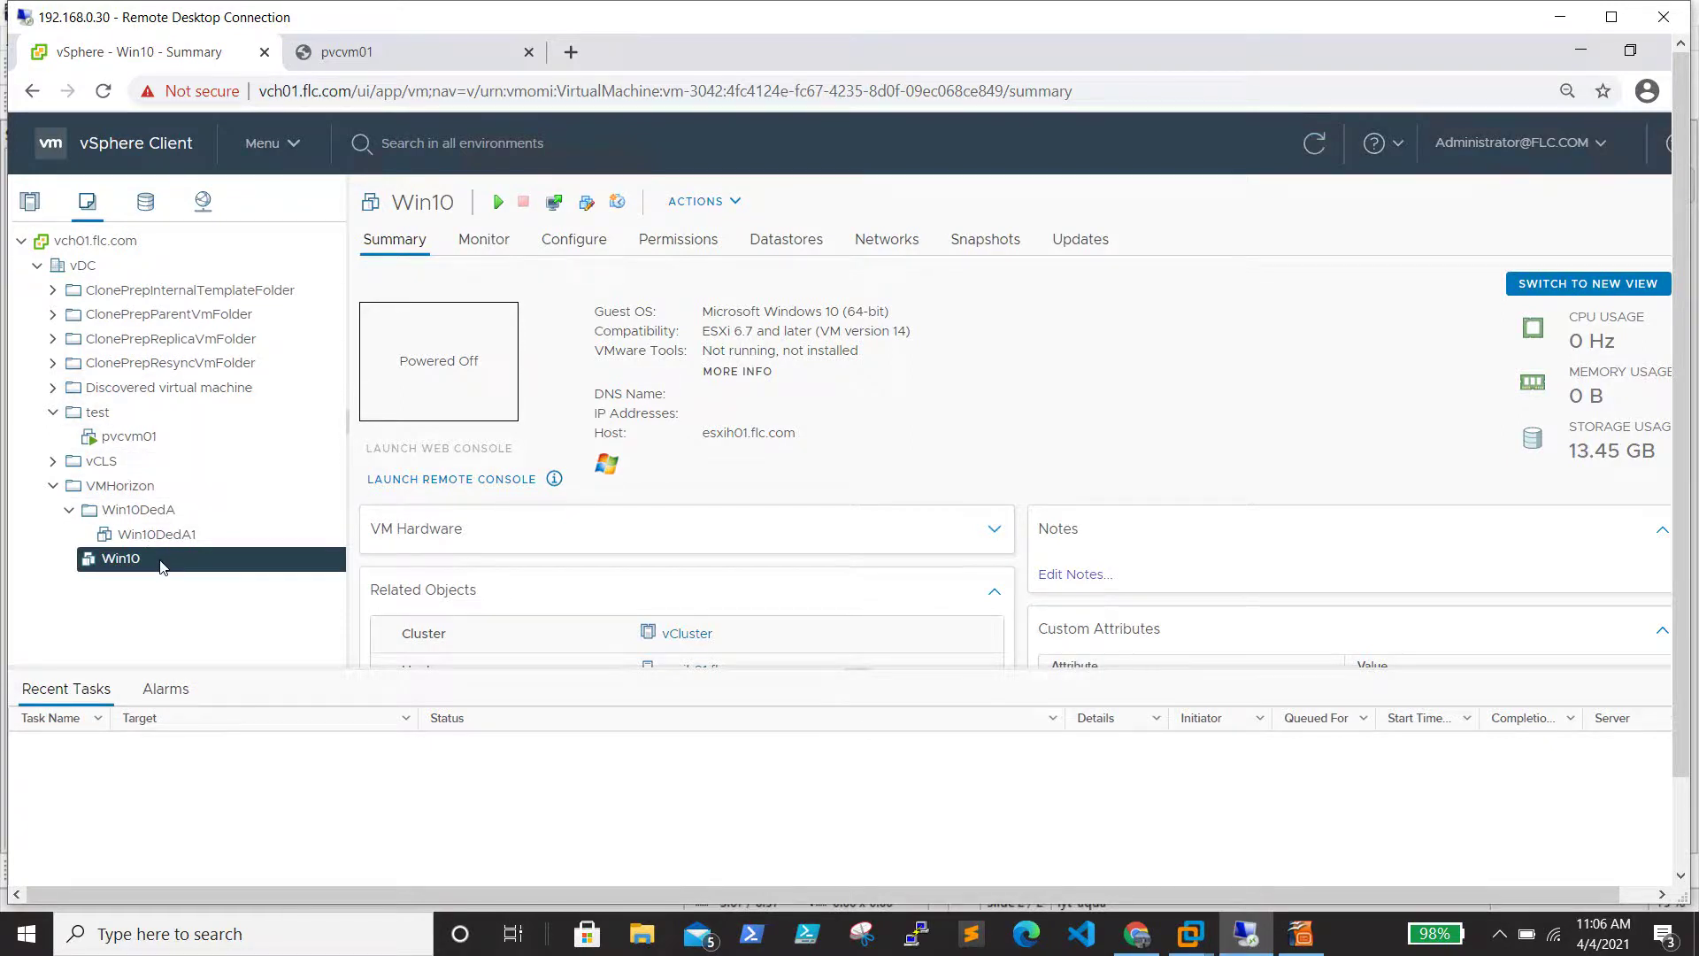
{"action": "left_click", "coordinate": [111, 437]}
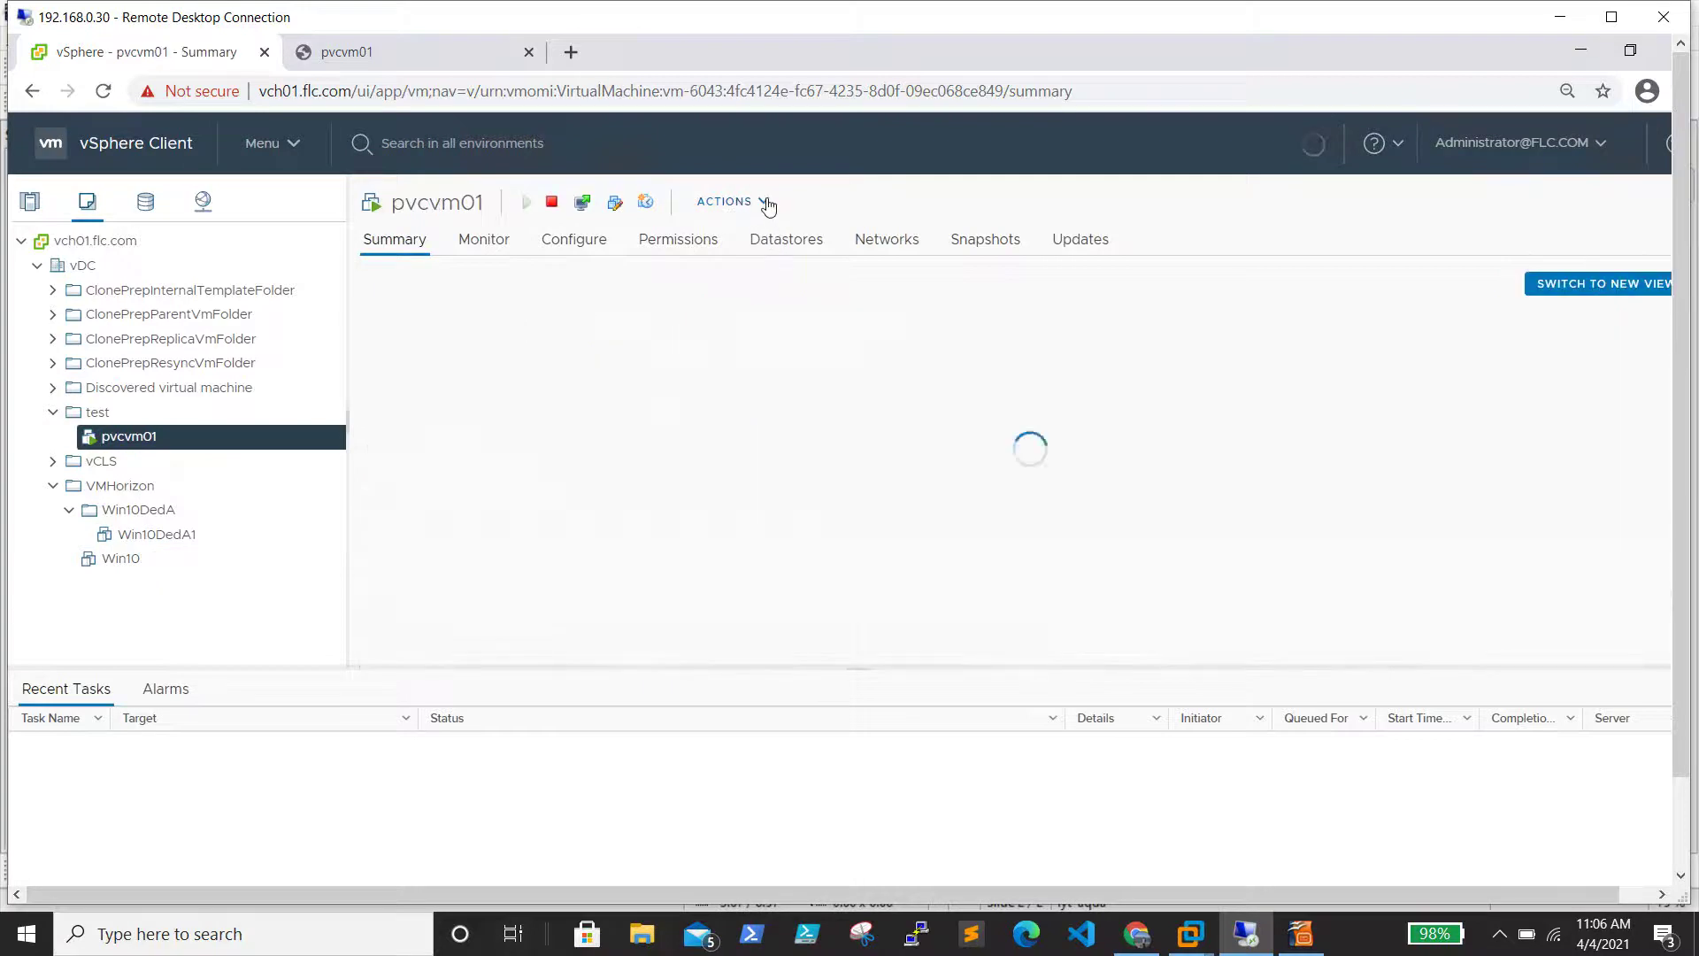
{"action": "left_click", "coordinate": [767, 203]}
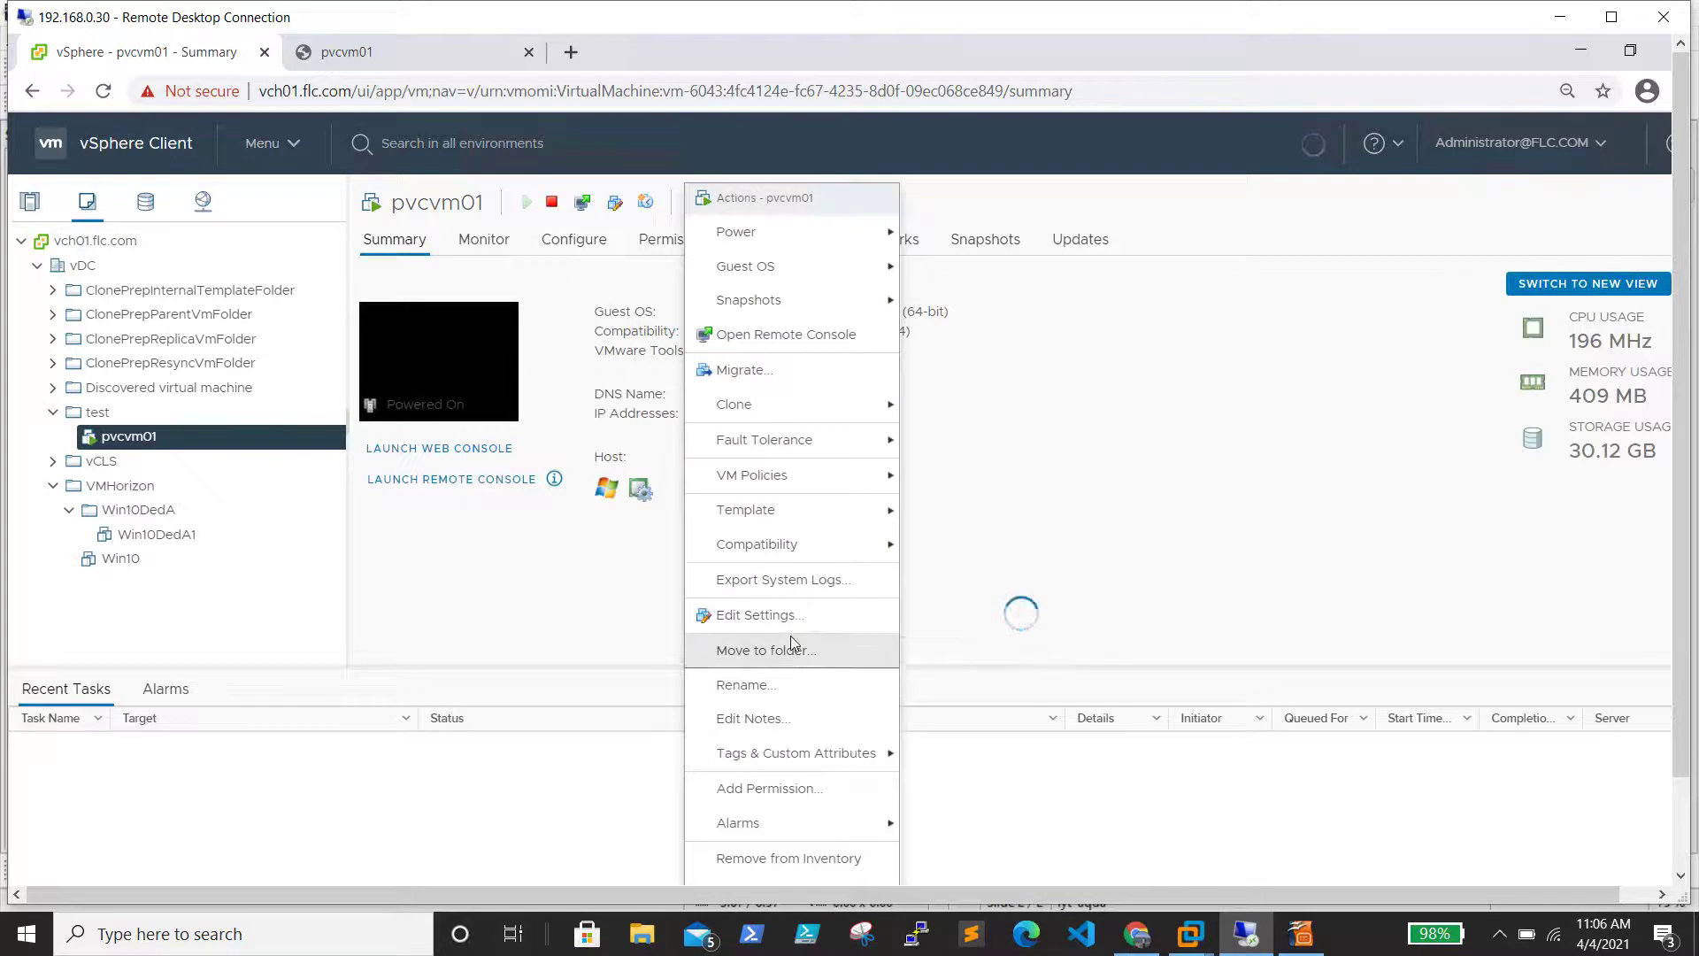
{"action": "left_click", "coordinate": [783, 614]}
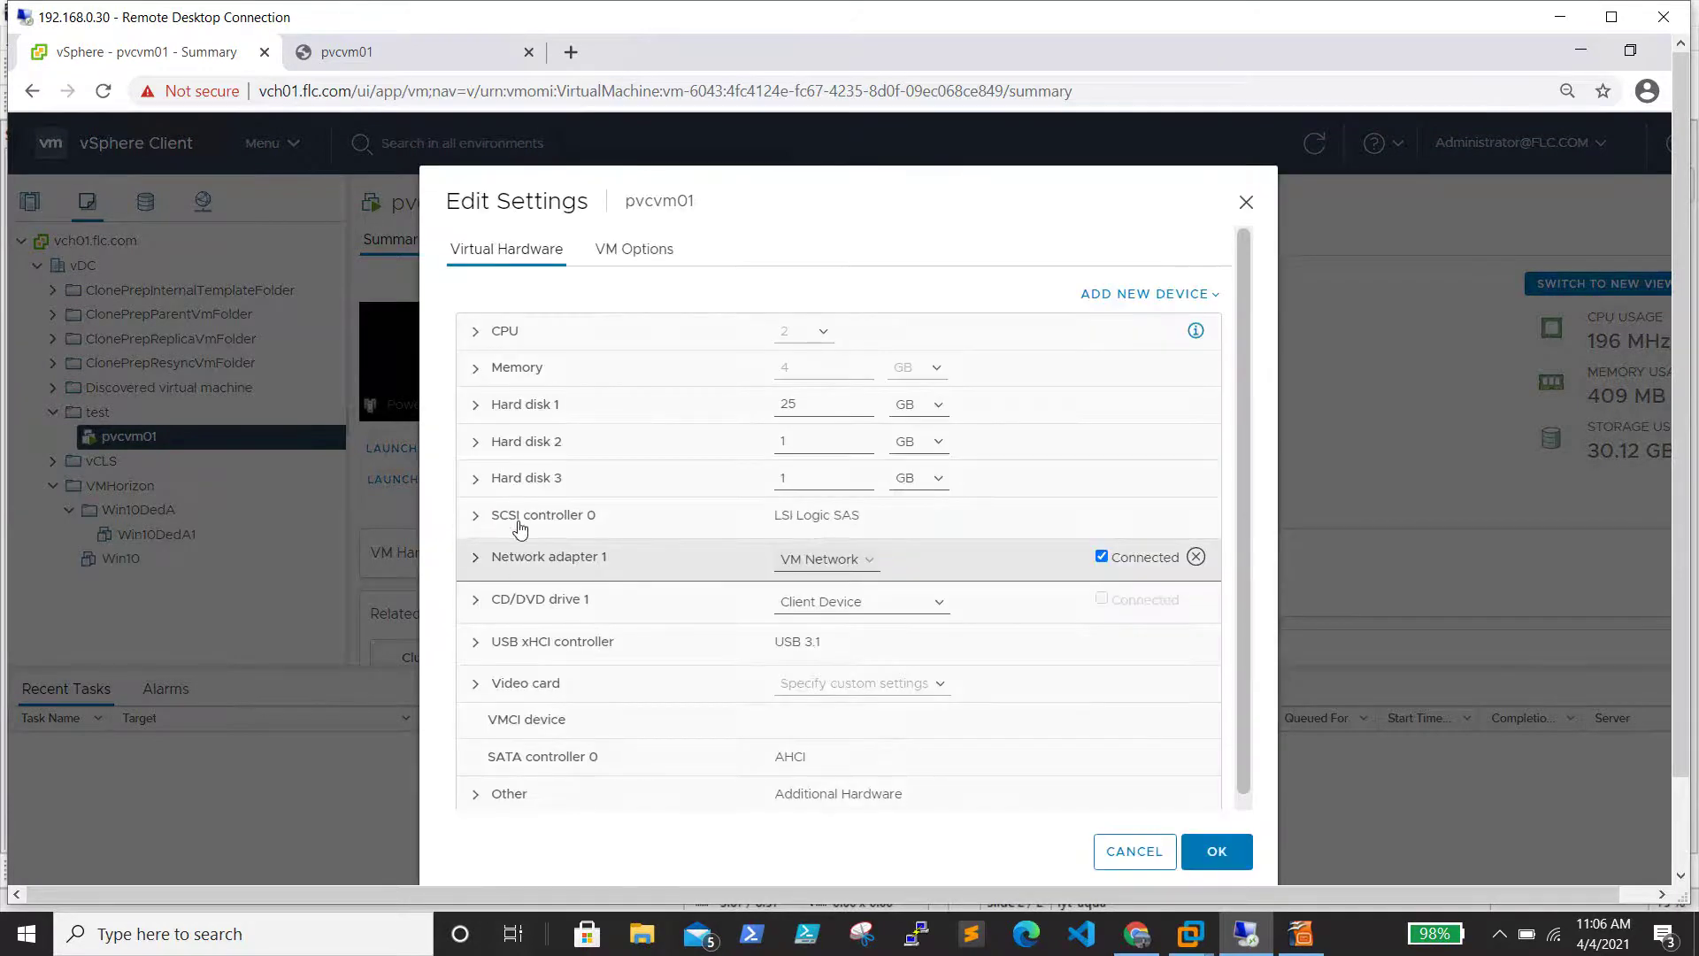
{"action": "left_click", "coordinate": [520, 527]}
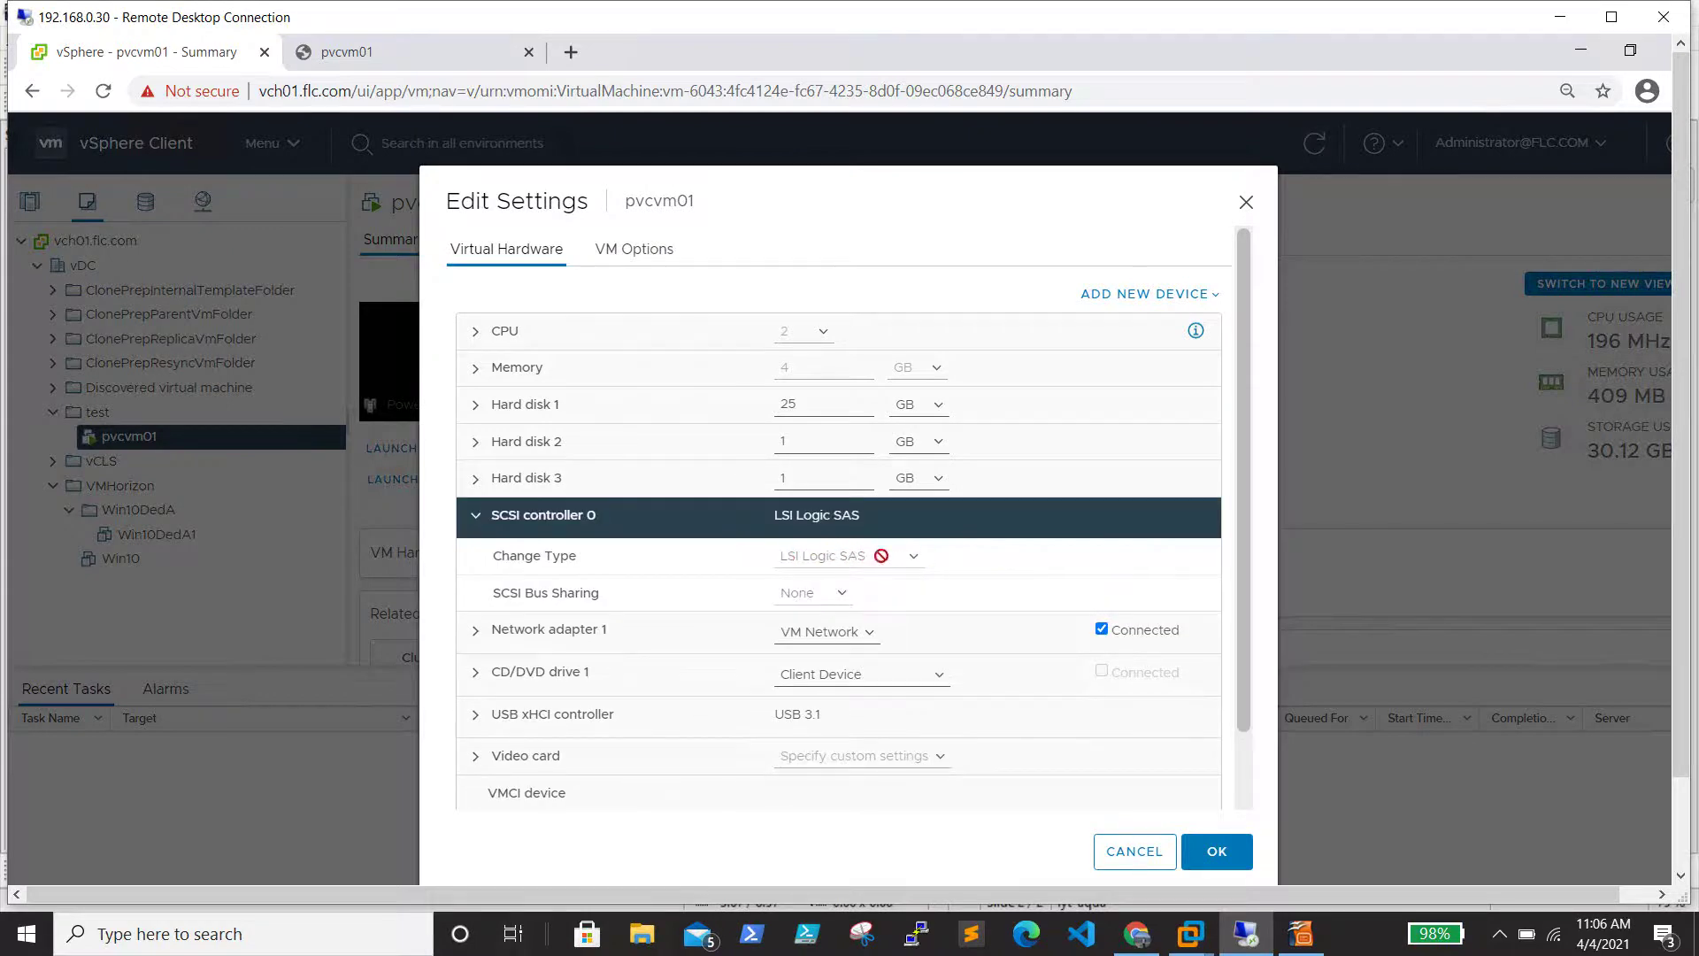
{"action": "left_click", "coordinate": [1109, 857]}
{"action": "right_click", "coordinate": [138, 563]}
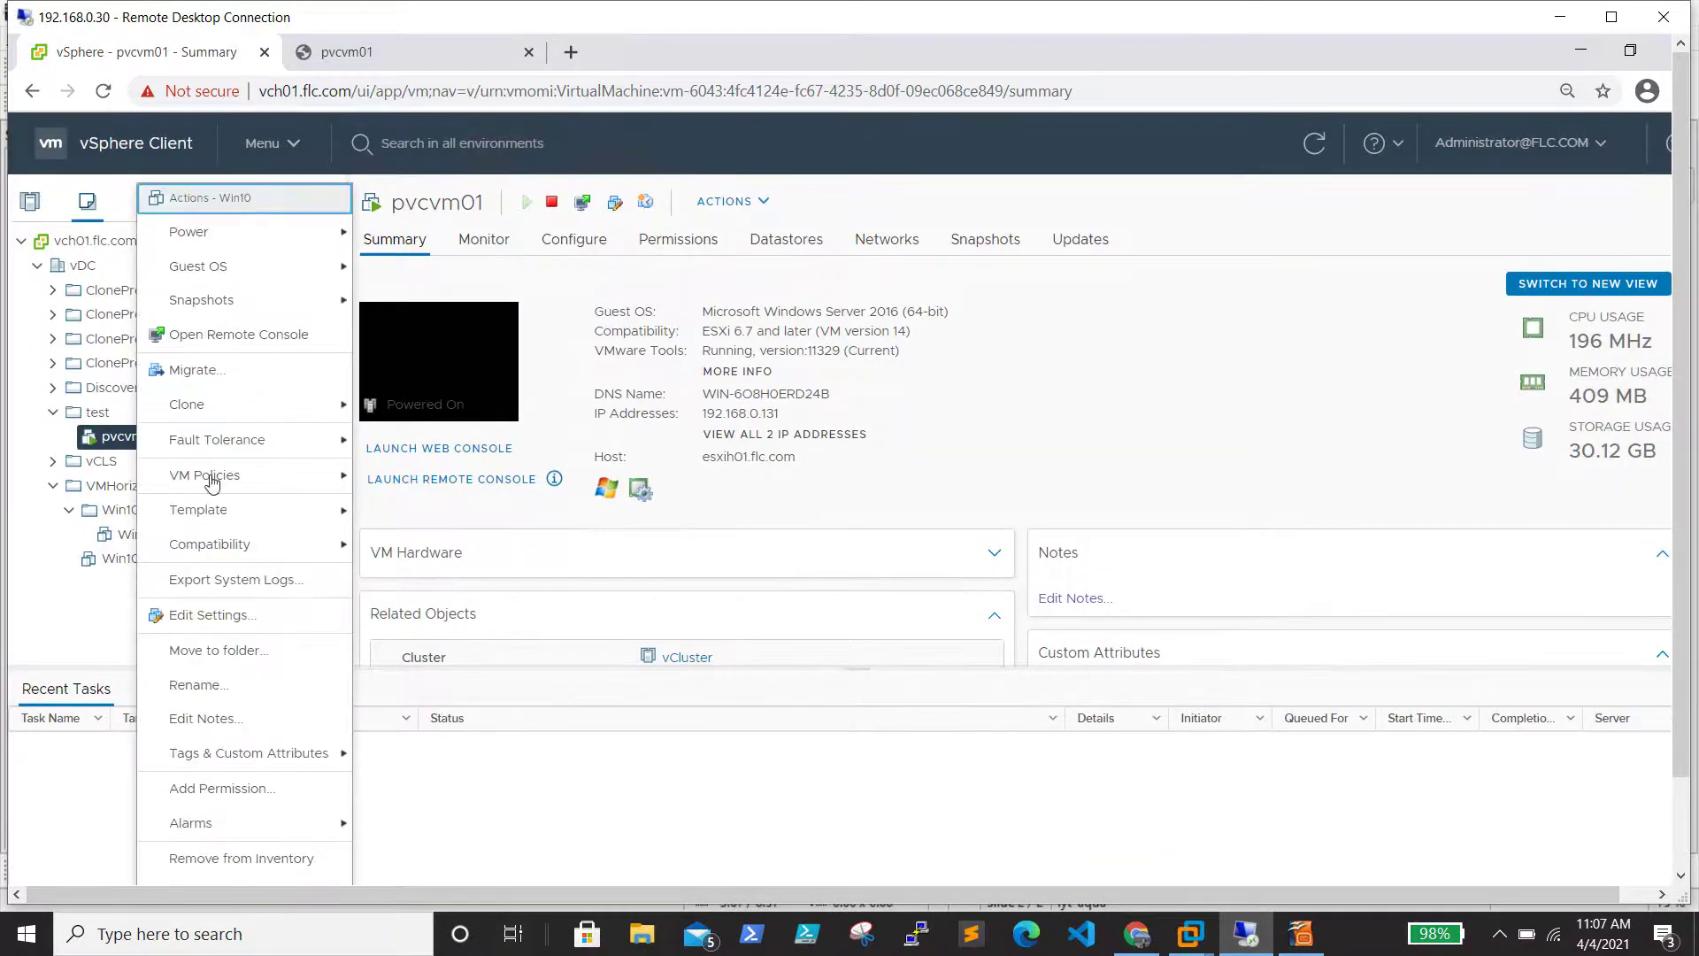
{"action": "left_click", "coordinate": [235, 617]}
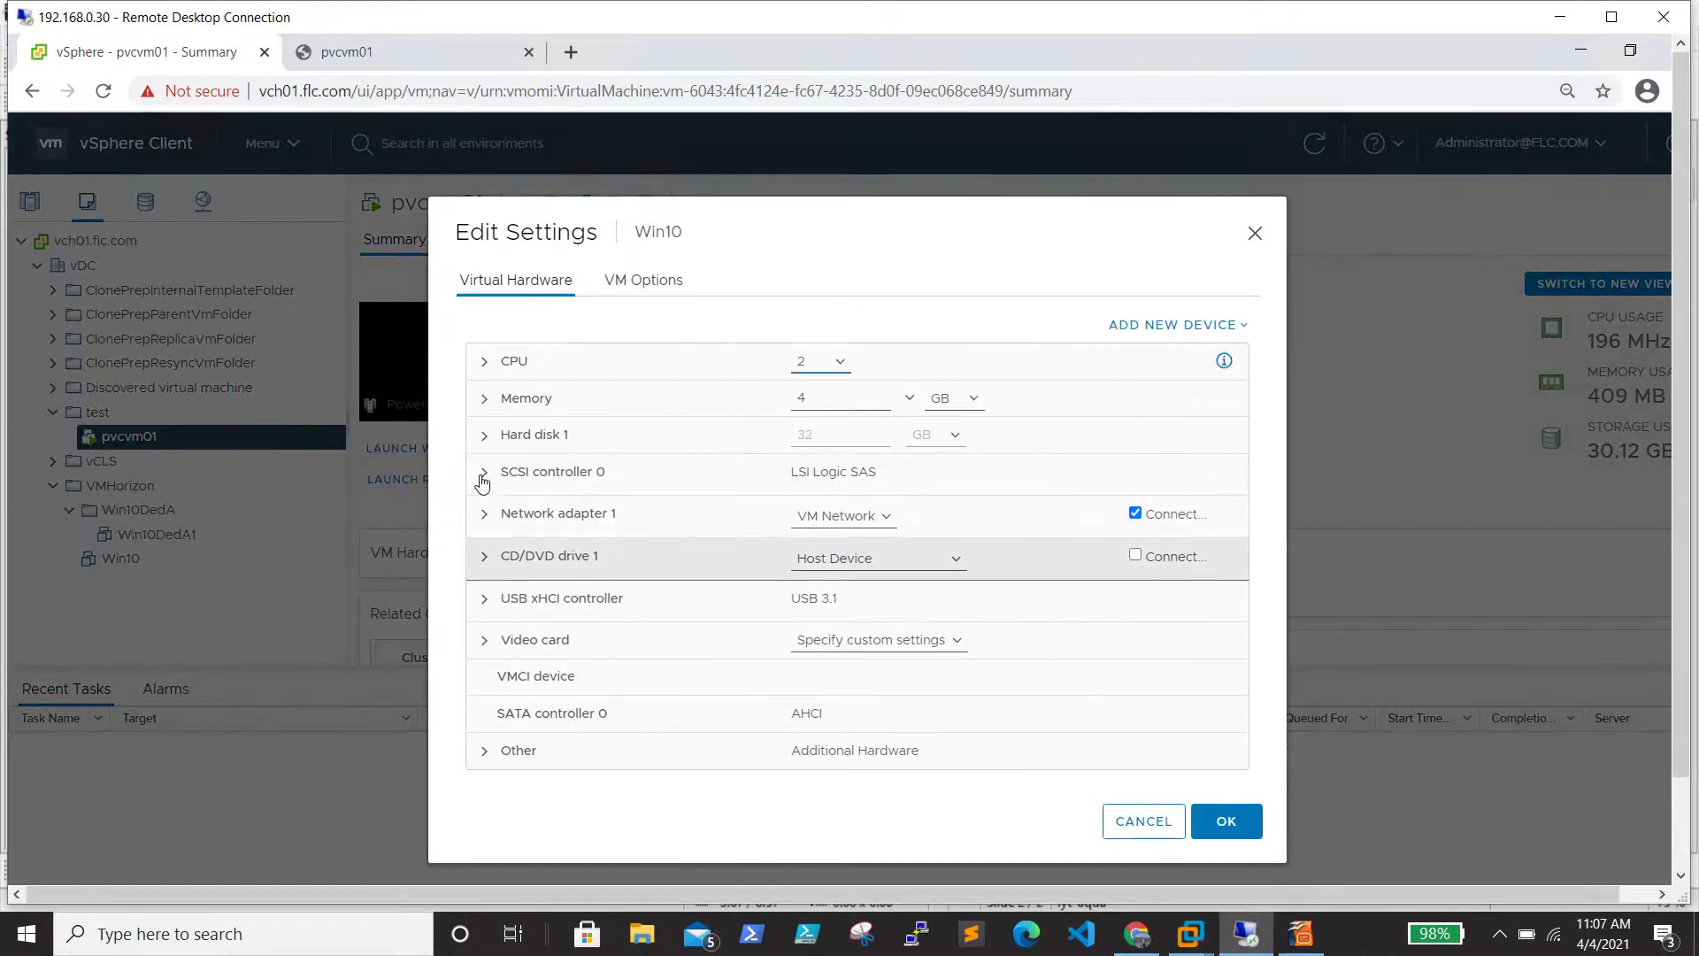
{"action": "left_click", "coordinate": [486, 470]}
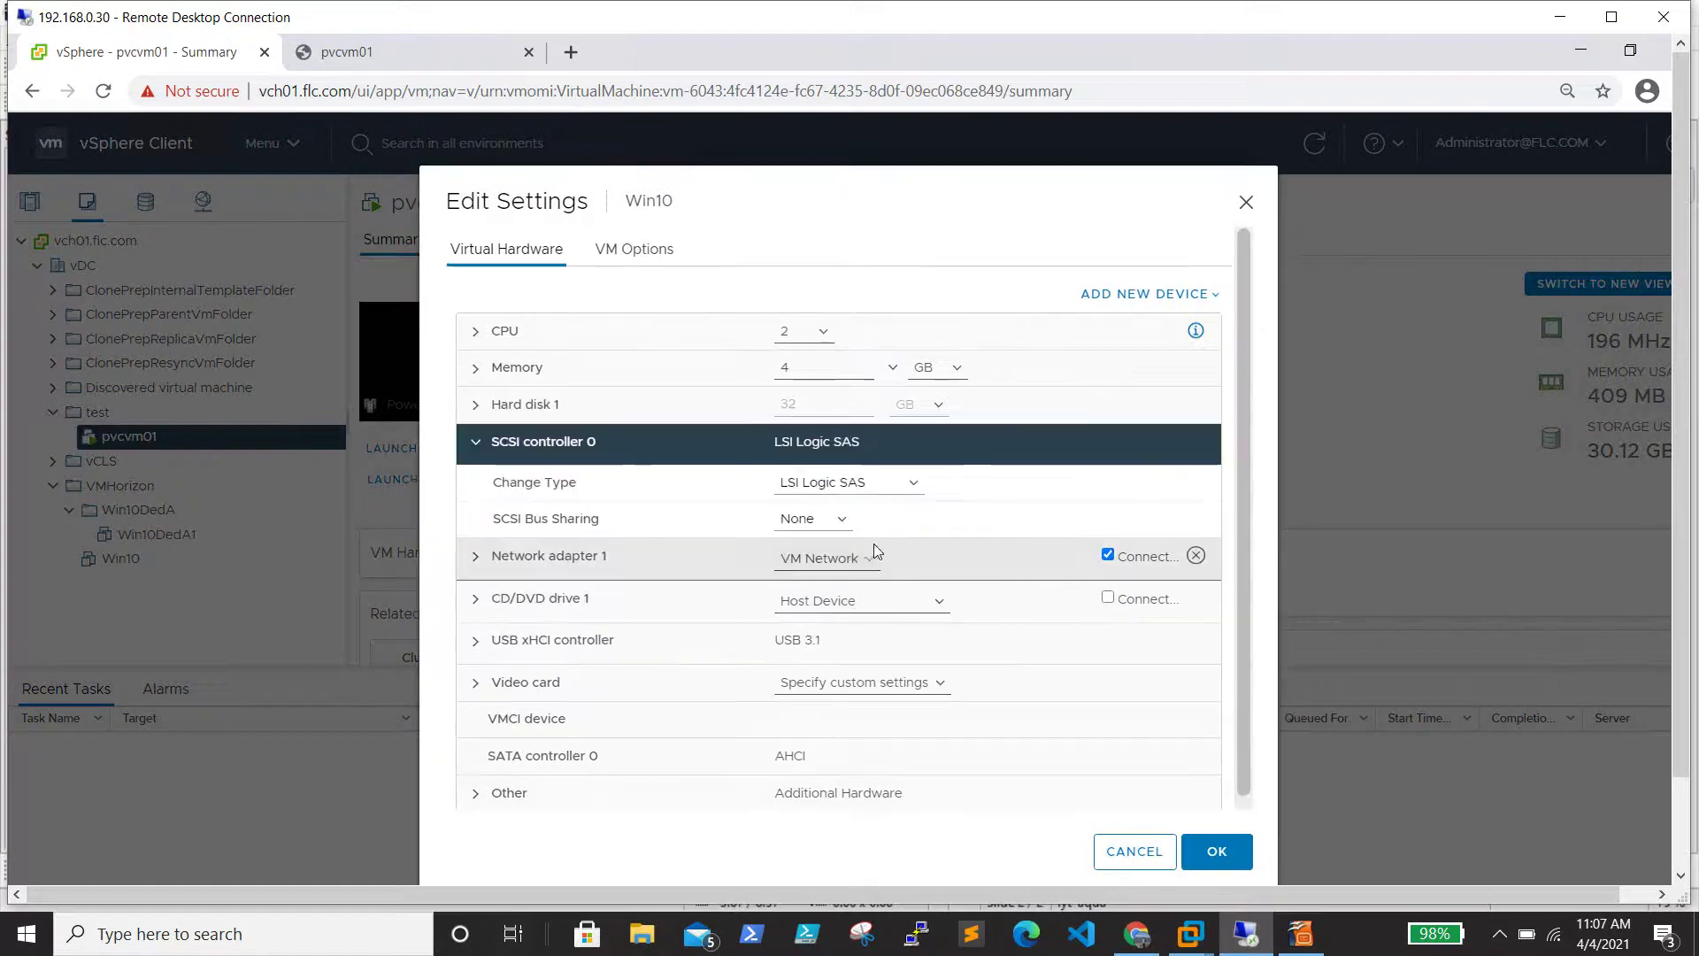
{"action": "left_click", "coordinate": [876, 485]}
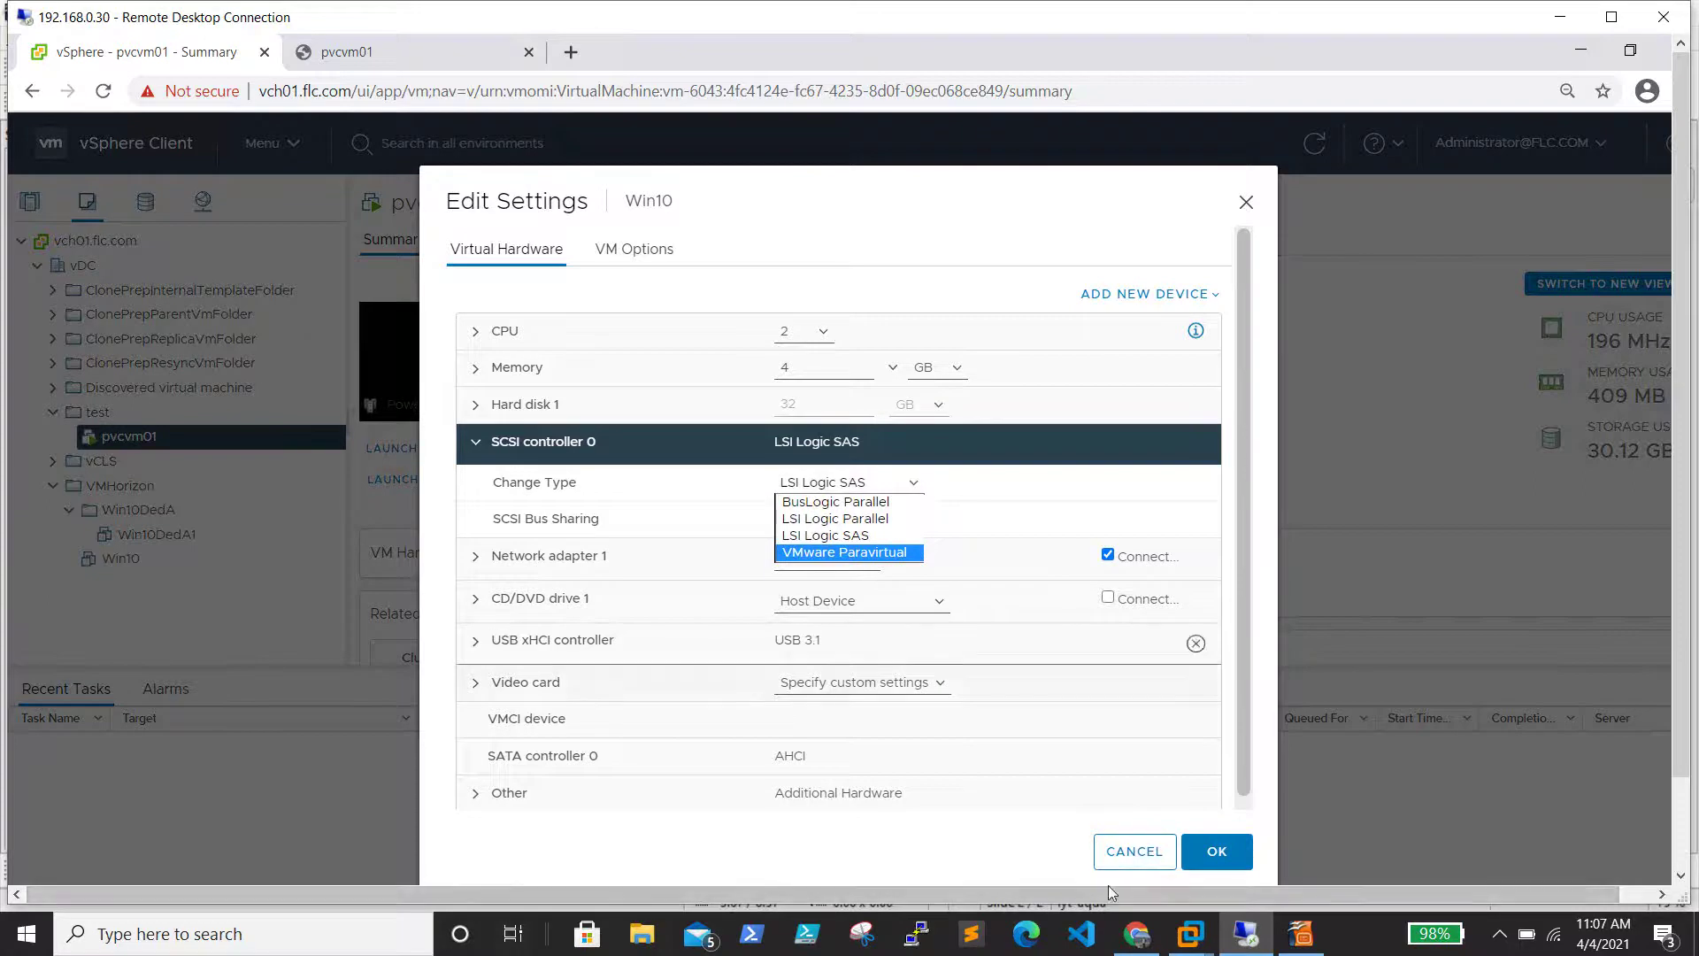
{"action": "left_click", "coordinate": [1113, 863]}
{"action": "left_click", "coordinate": [1114, 851]}
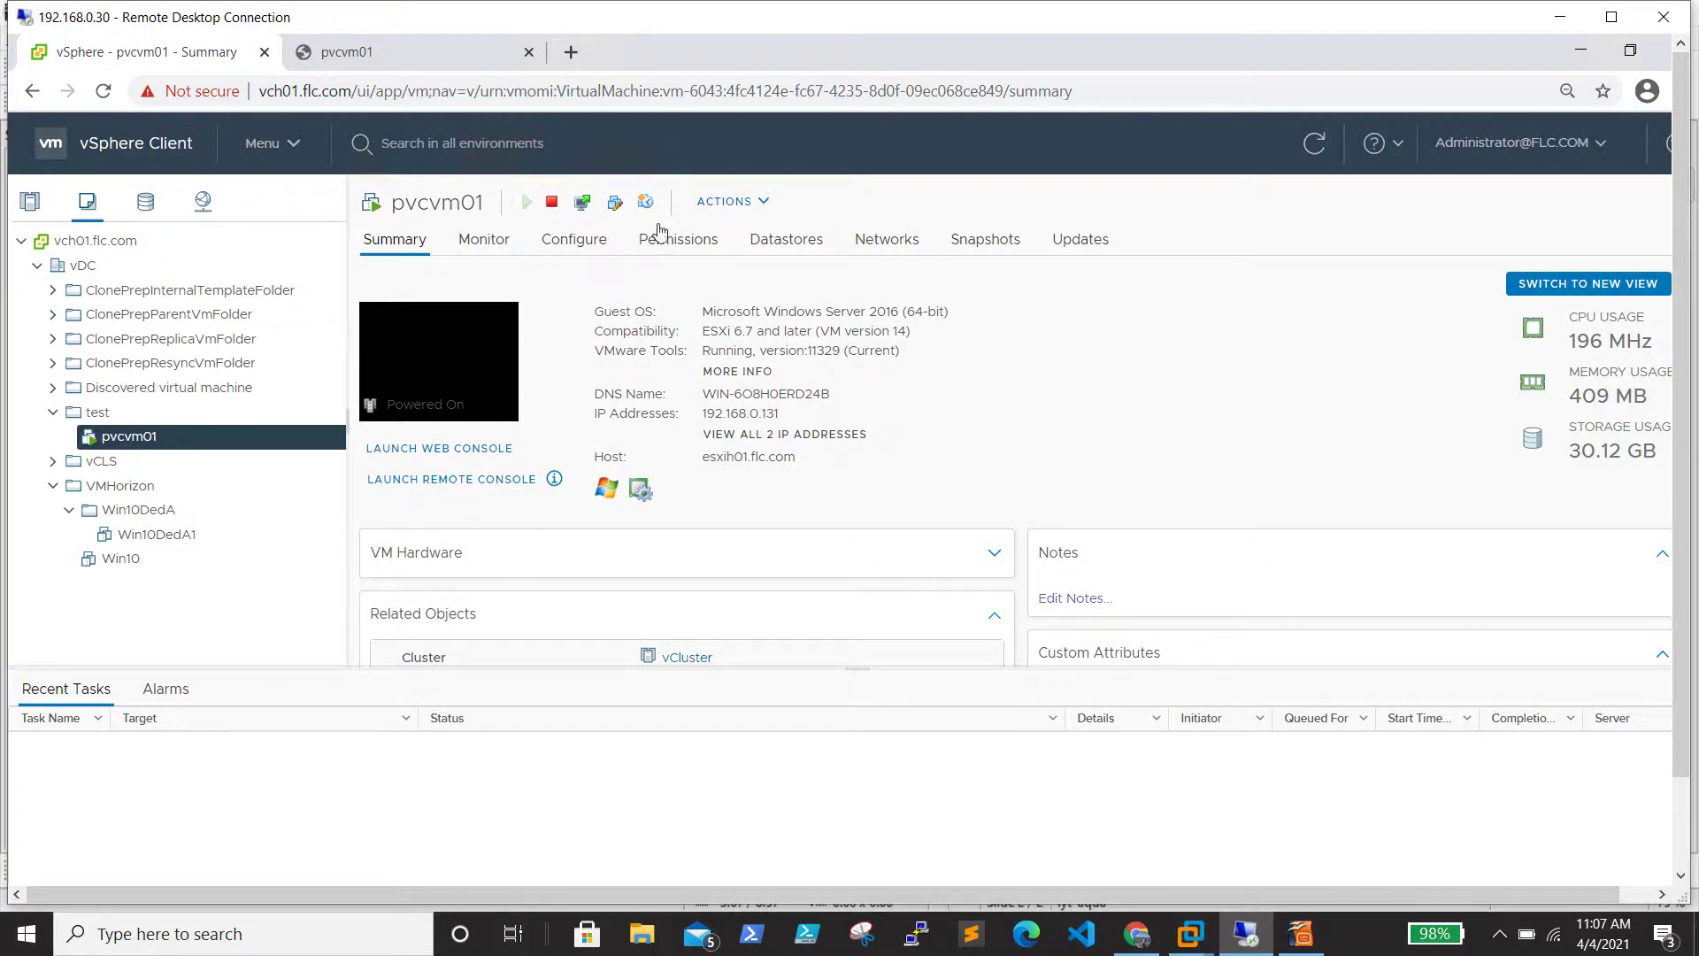
{"action": "left_click", "coordinate": [764, 201]}
Launch a web console for pvcvm01 and wake the guest display
{"action": "left_click", "coordinate": [437, 448]}
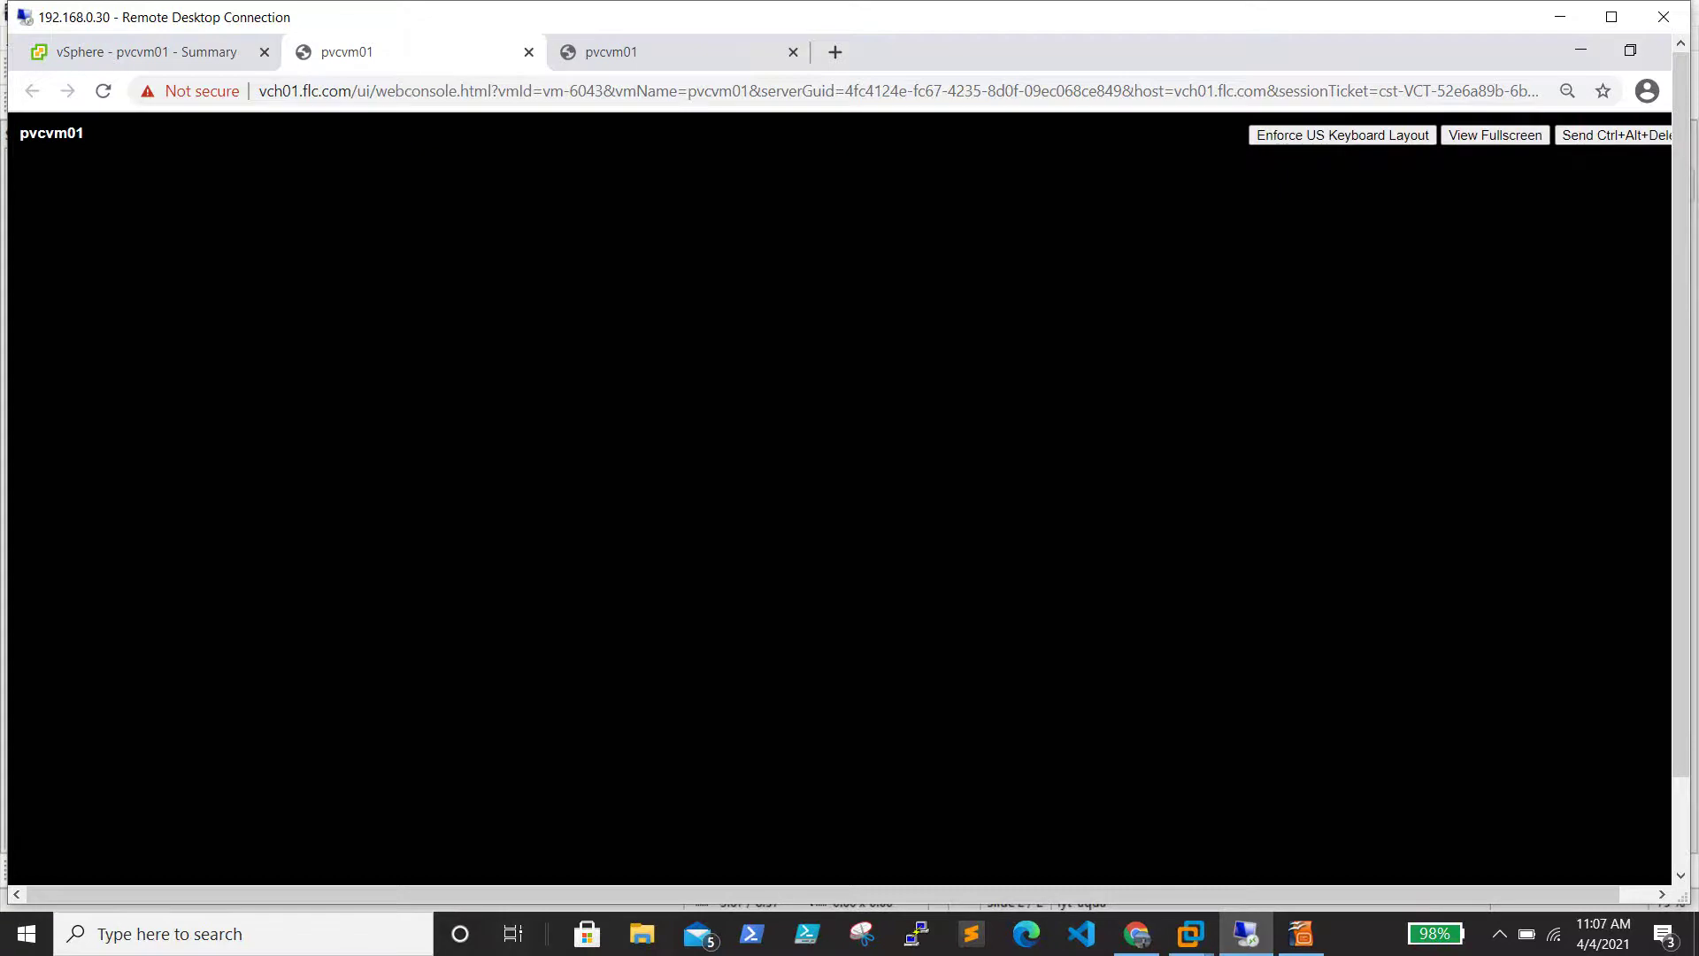
{"action": "left_click", "coordinate": [779, 352]}
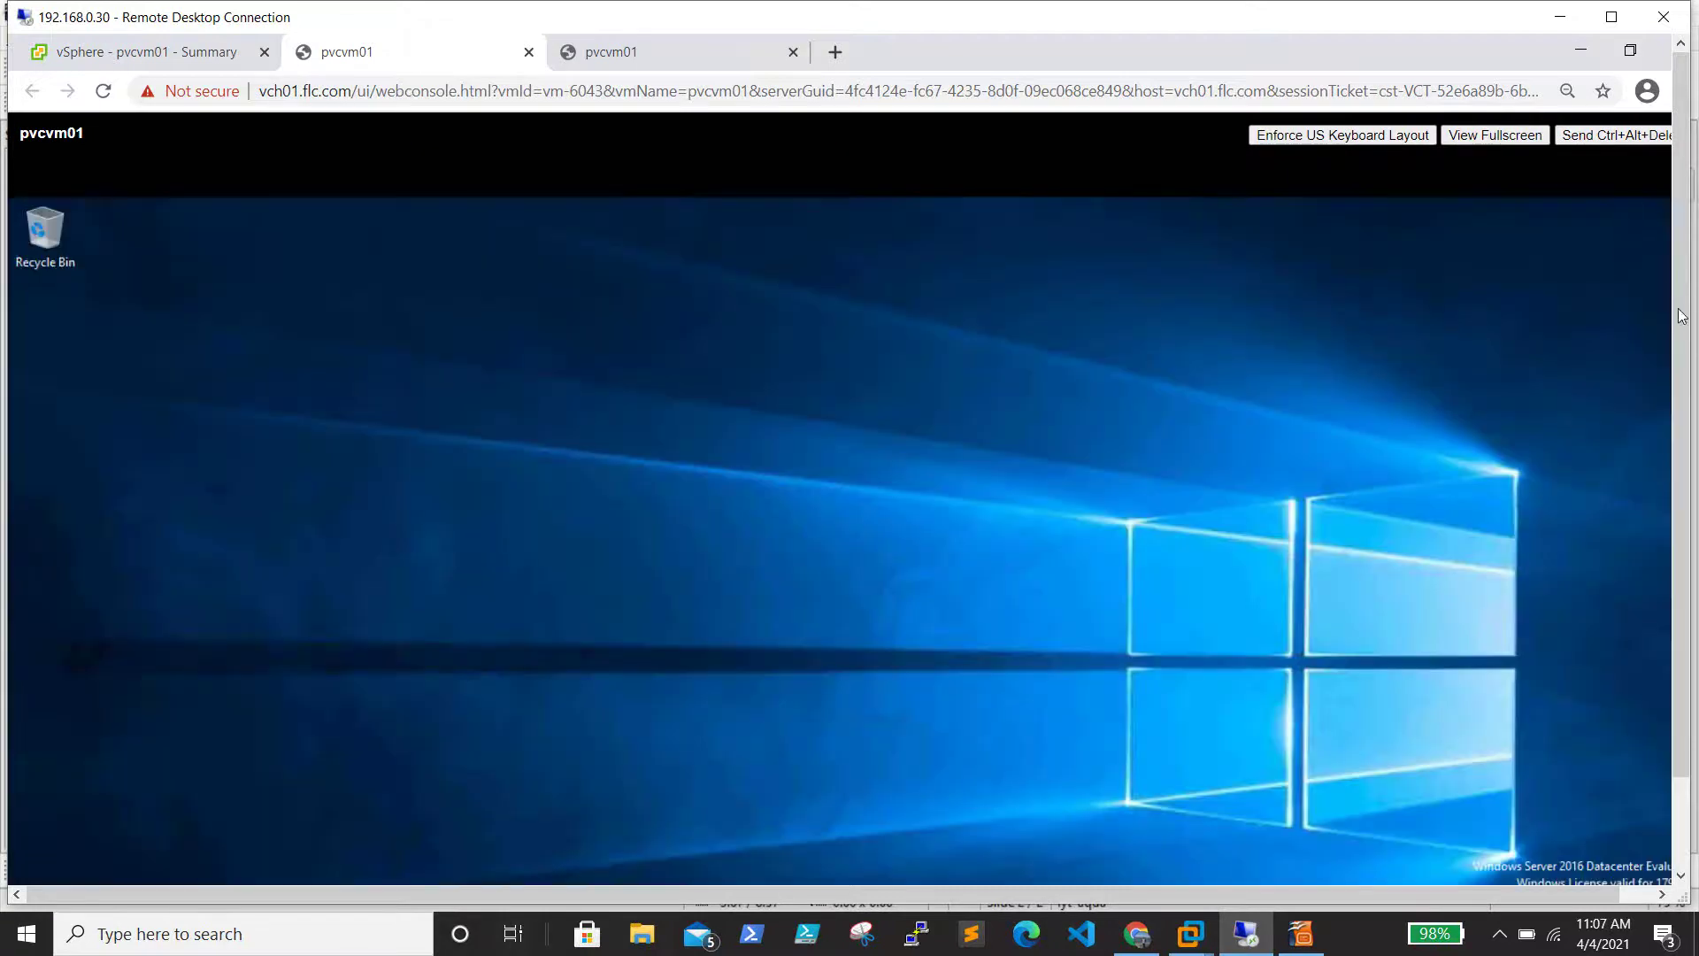
{"action": "scroll", "coordinate": [1680, 316], "scroll_direction": "down", "scroll_amount": 2}
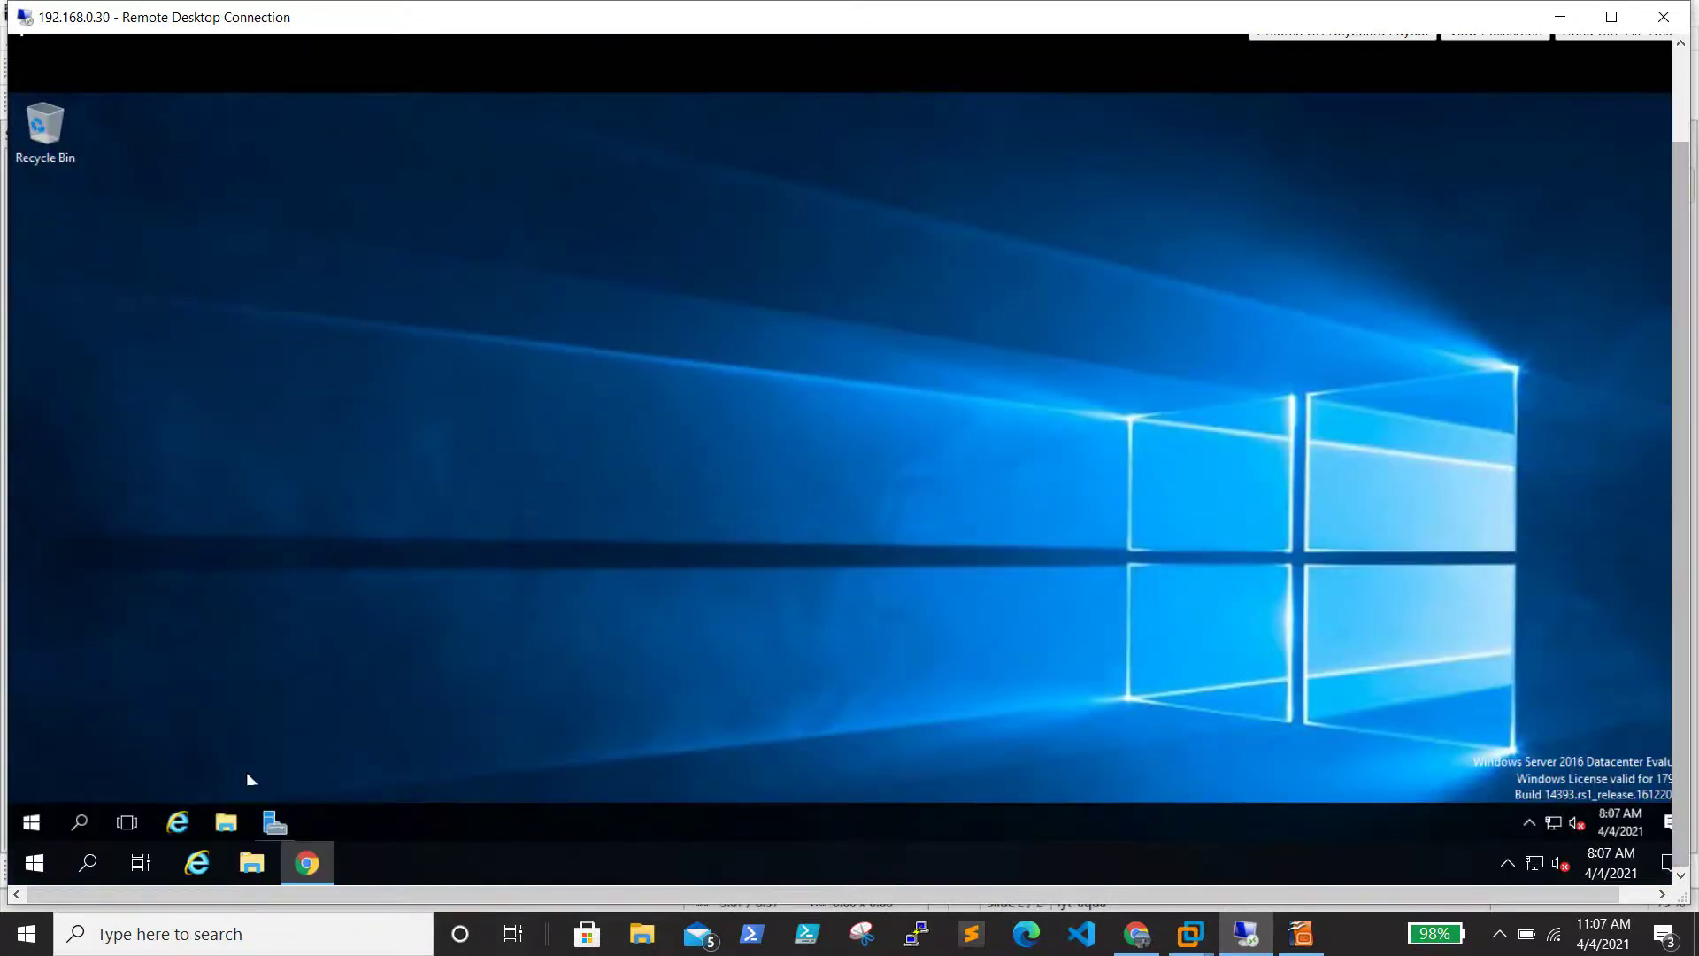
Run devmgmt.msc, verify Storage controllers lists LSI Adapter, SAS 3000 series, then close Device Manager
{"action": "right_click", "coordinate": [31, 822]}
{"action": "left_click", "coordinate": [119, 736]}
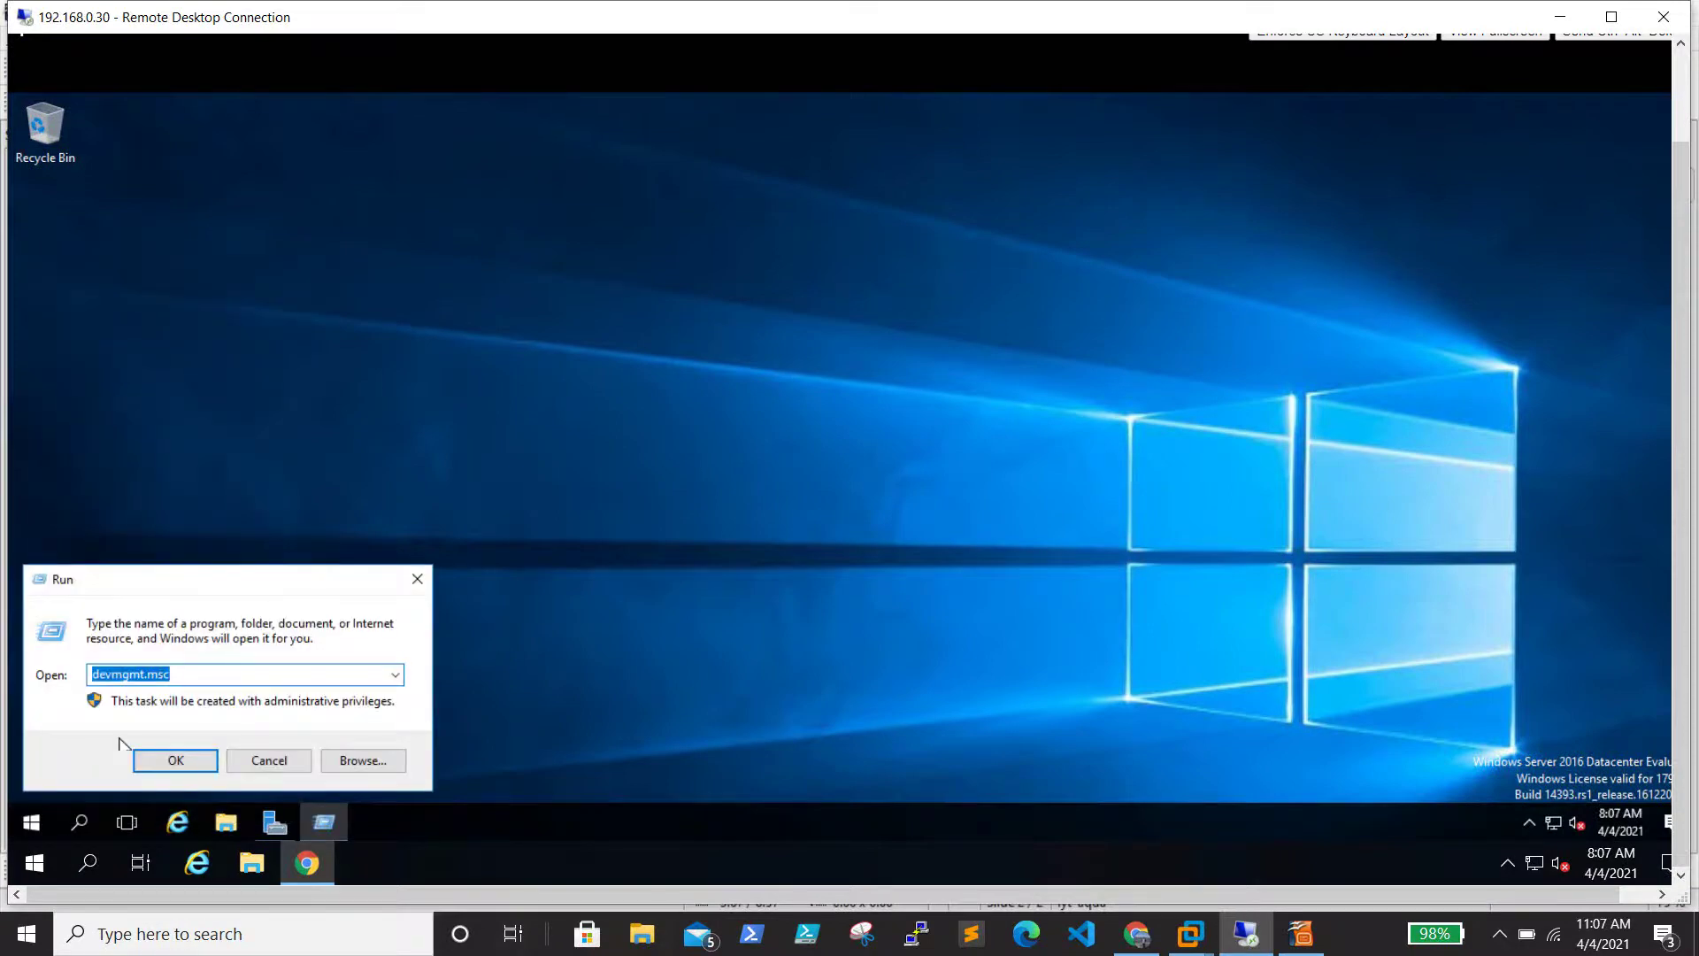
{"action": "left_click", "coordinate": [186, 761]}
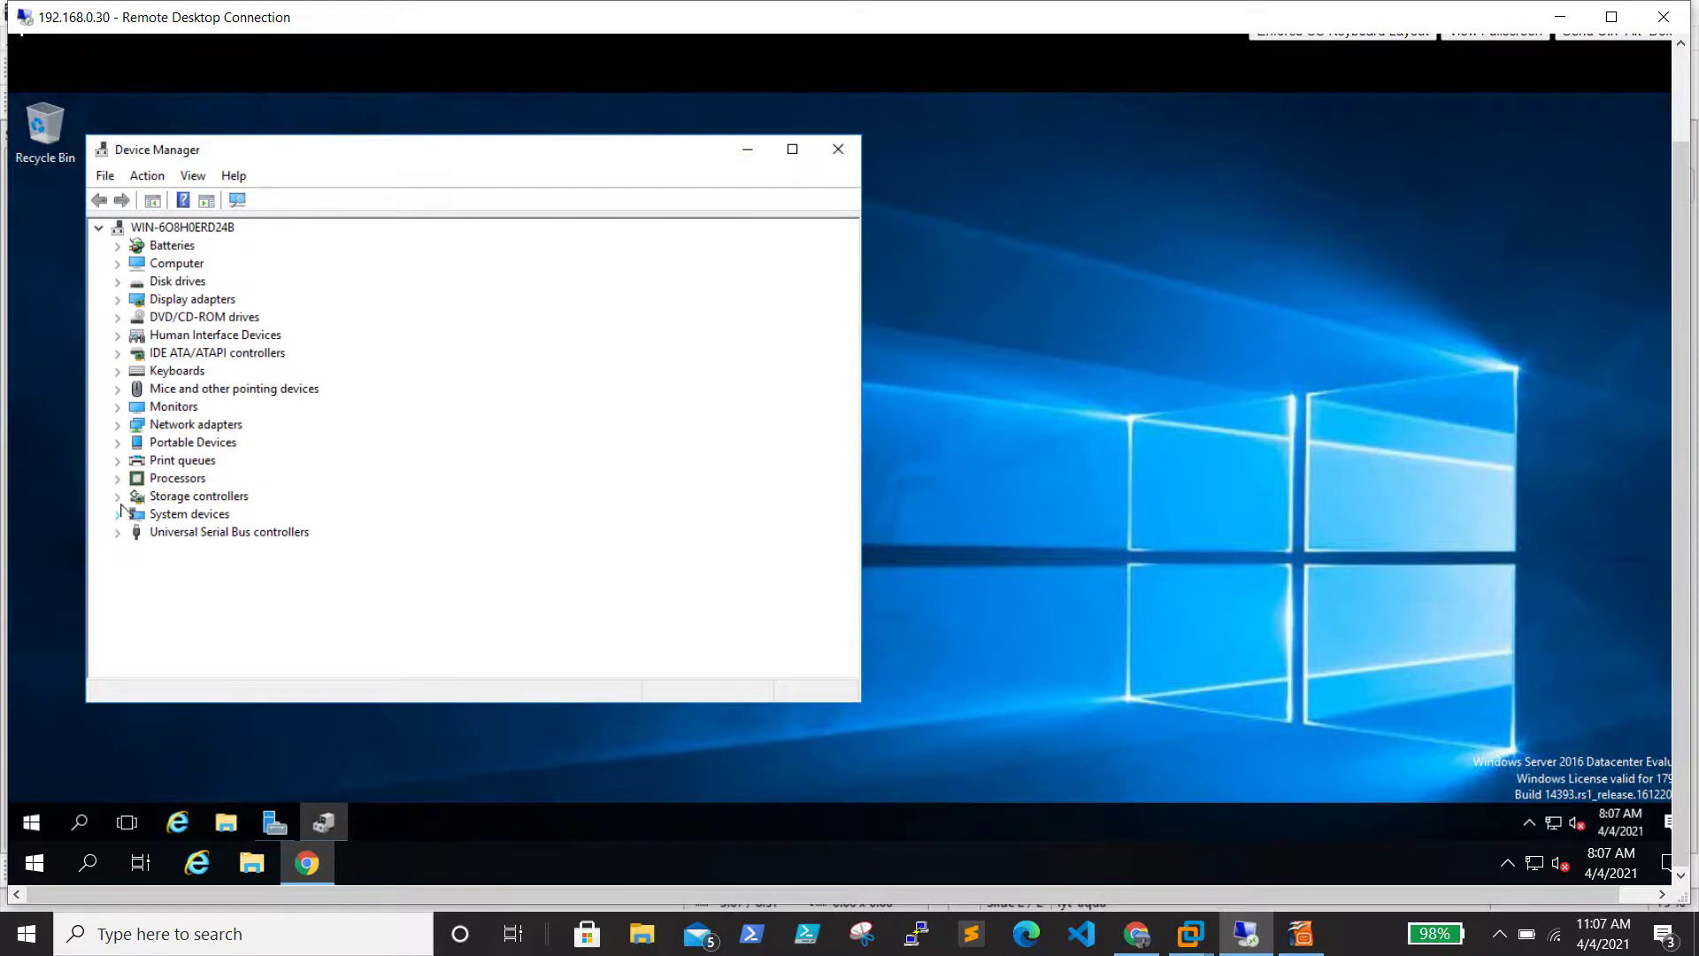
{"action": "left_click", "coordinate": [119, 498]}
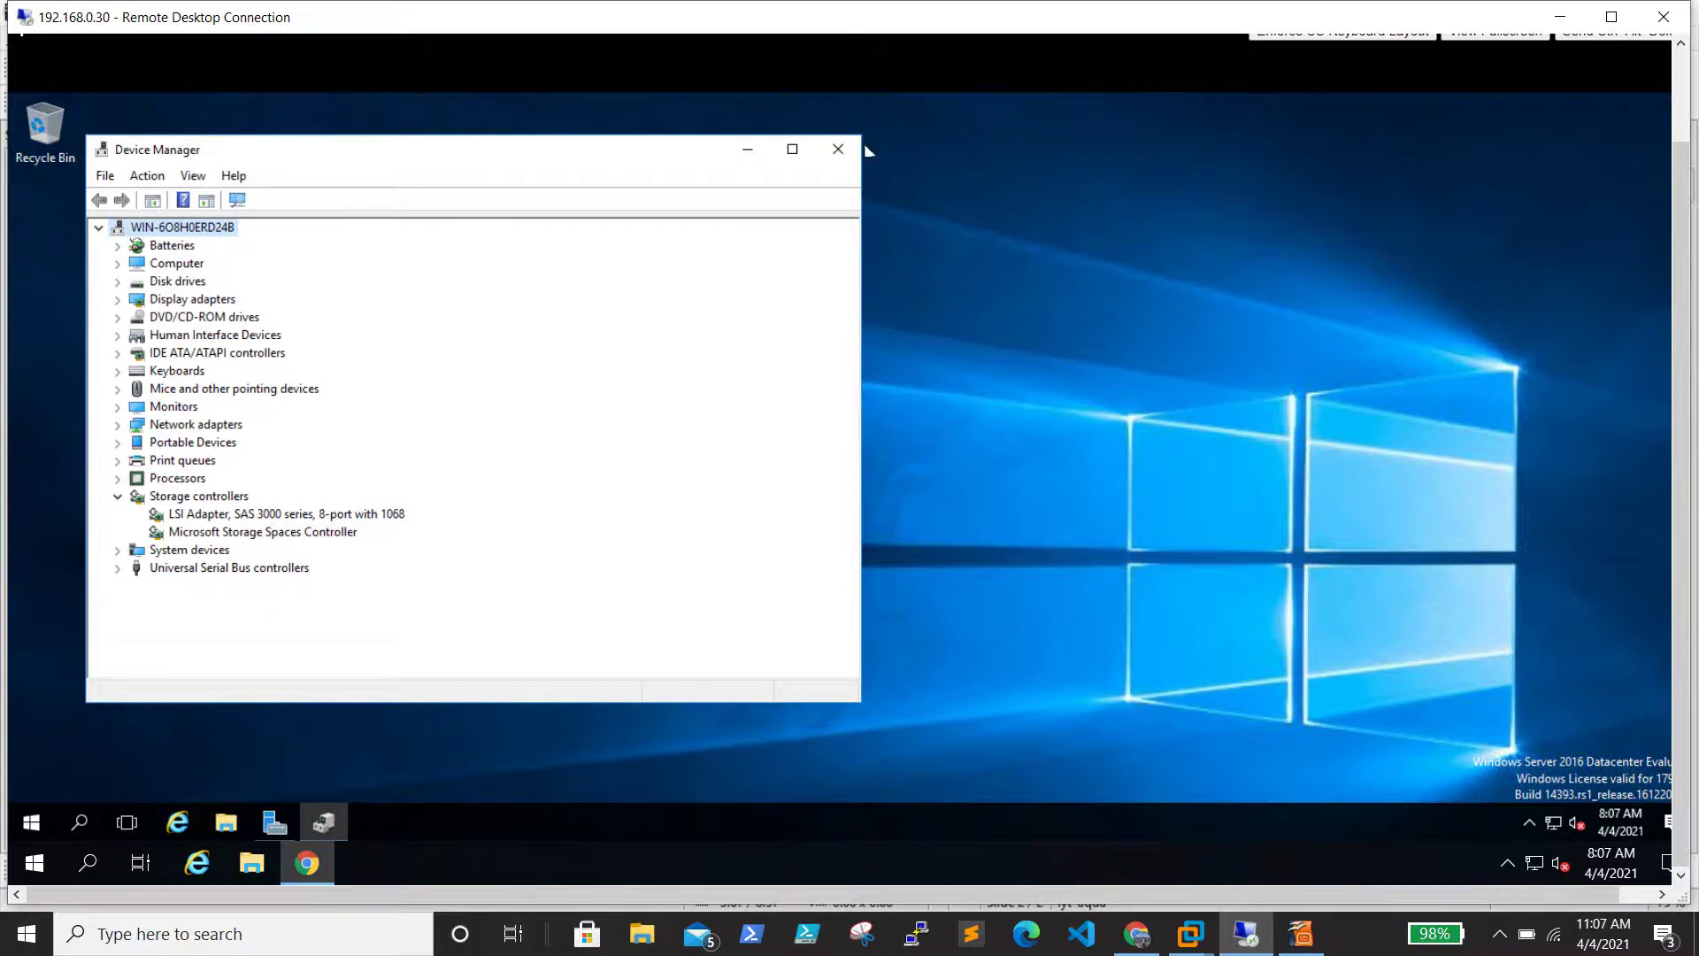
{"action": "left_click", "coordinate": [838, 149]}
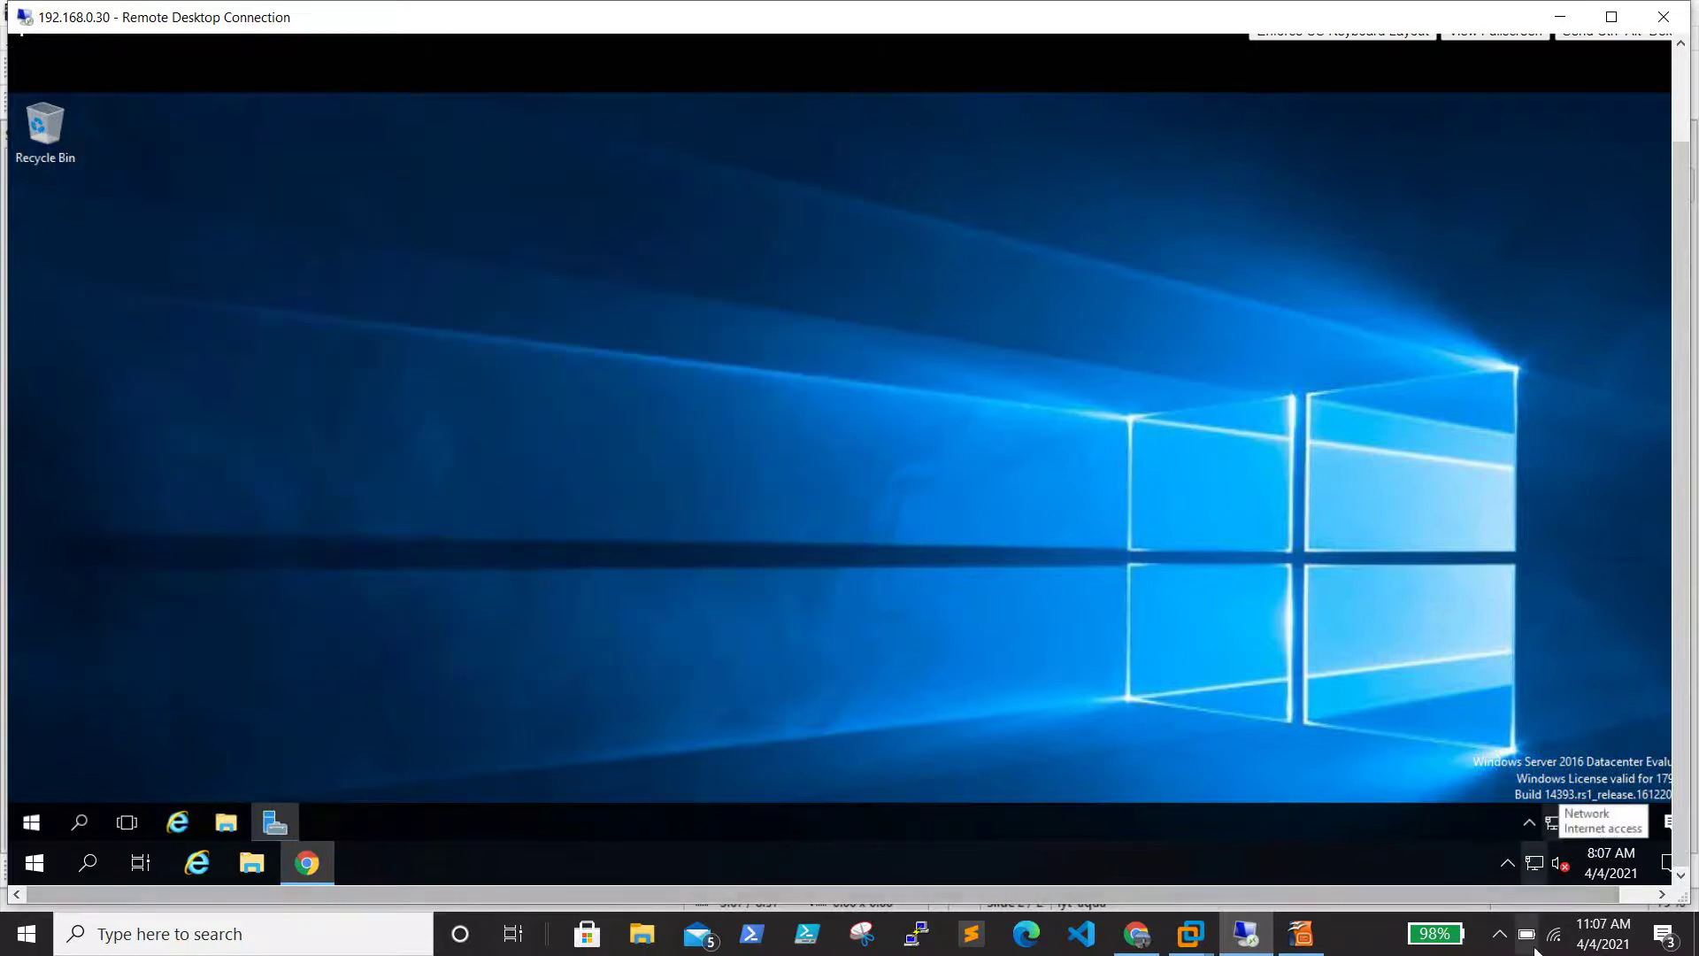
Shut down the pvcvm01 guest from the Start quick-link menu, confirming the shutdown reason
{"action": "left_click", "coordinate": [1500, 936]}
{"action": "left_click", "coordinate": [1501, 936]}
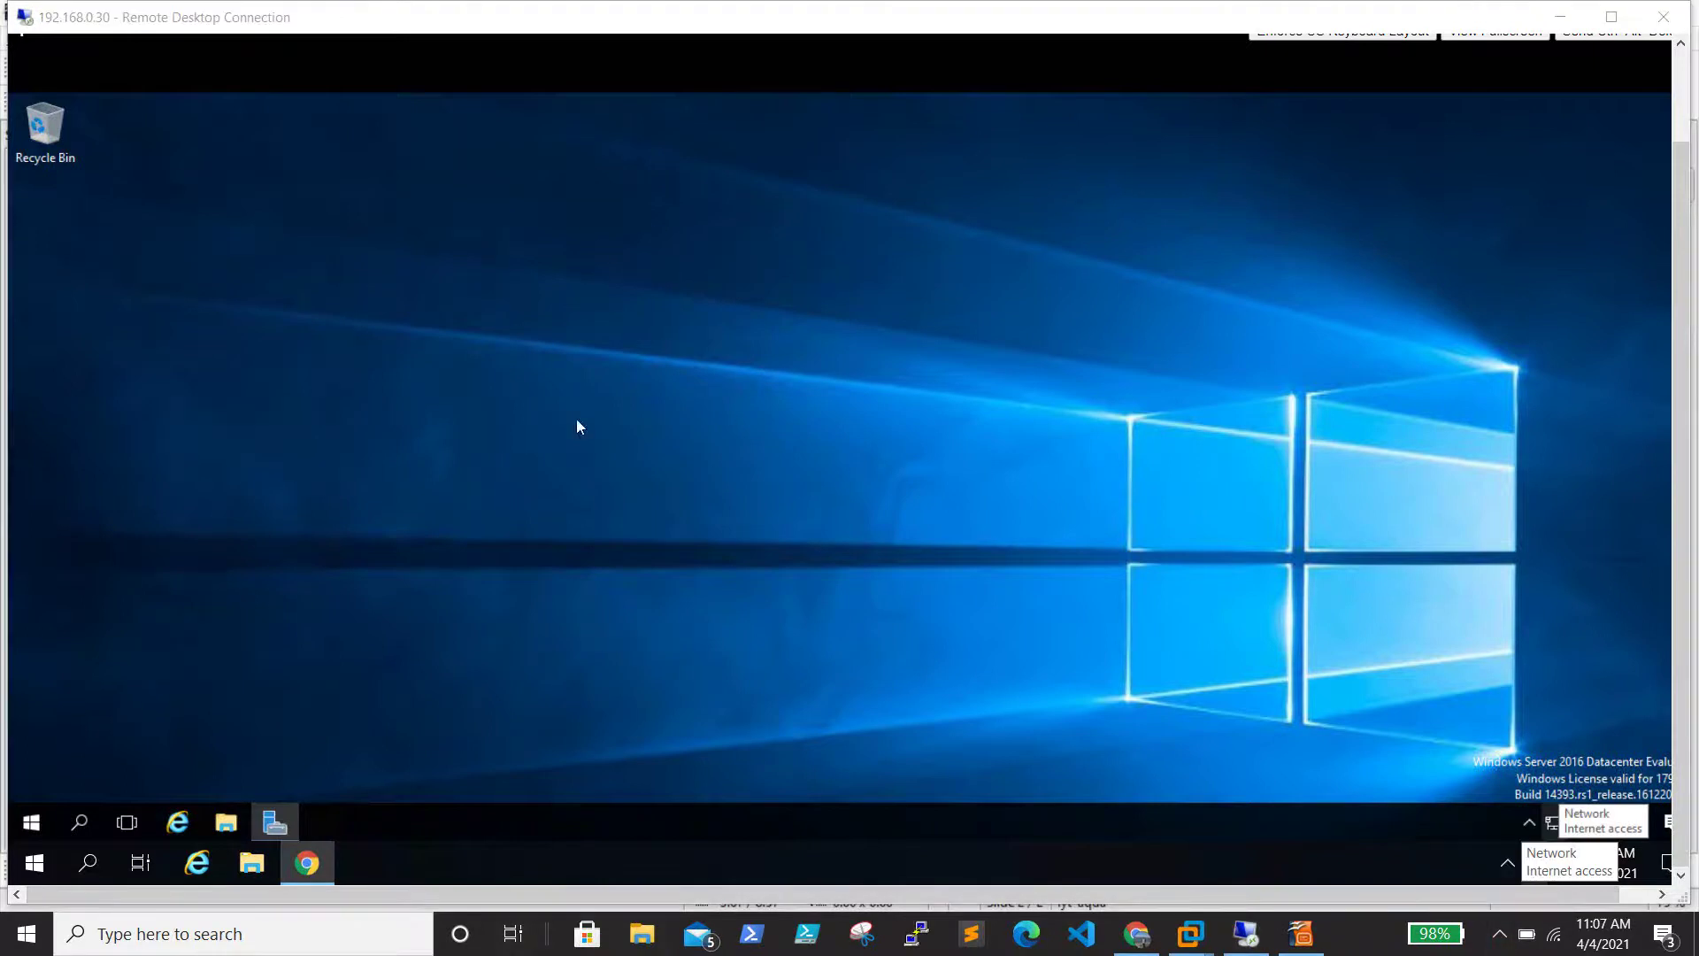
{"action": "left_click", "coordinate": [580, 427]}
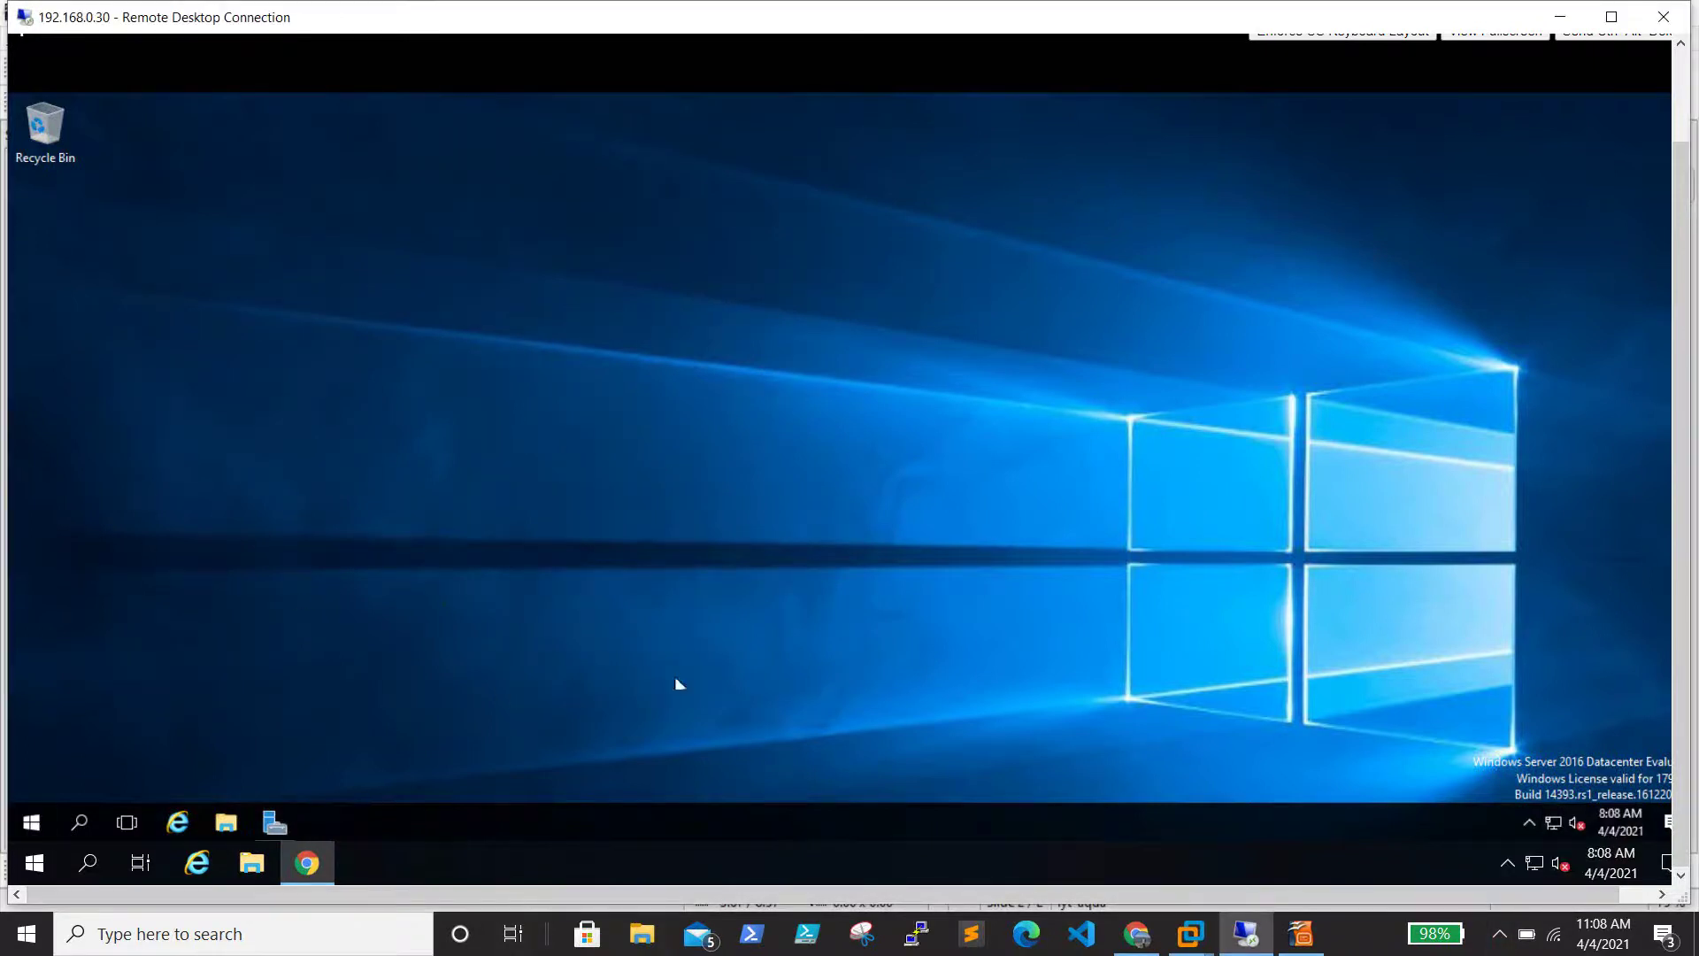
{"action": "right_click", "coordinate": [32, 825]}
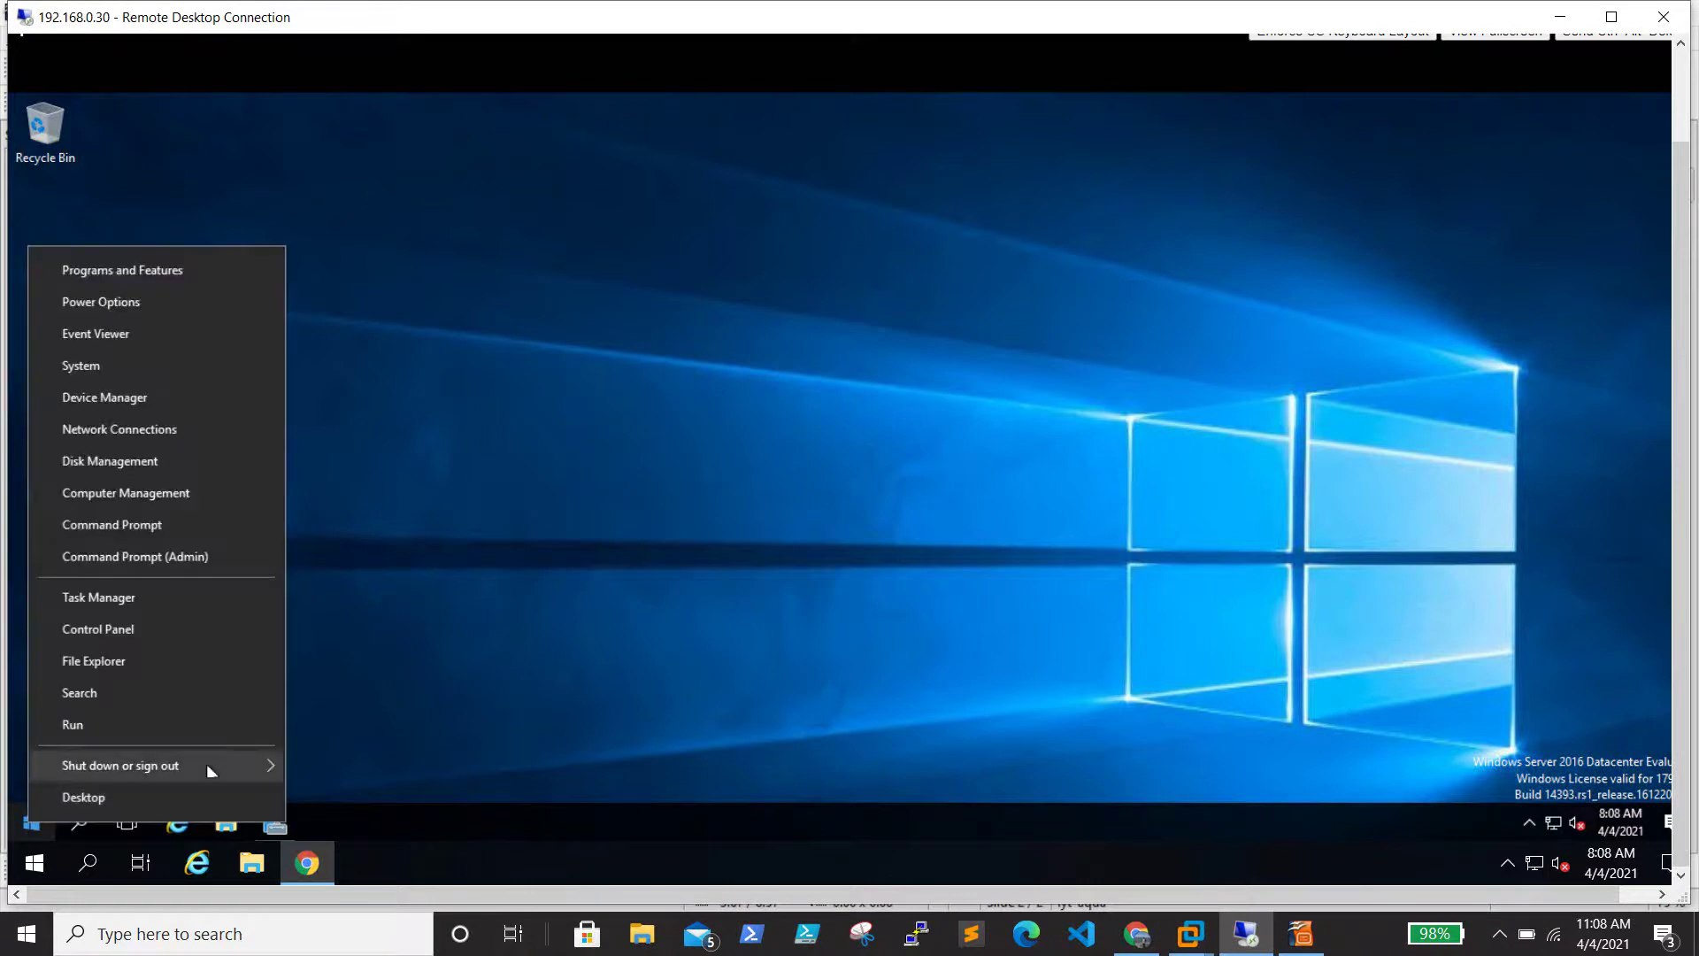
{"action": "mouse_move", "coordinate": [206, 763]}
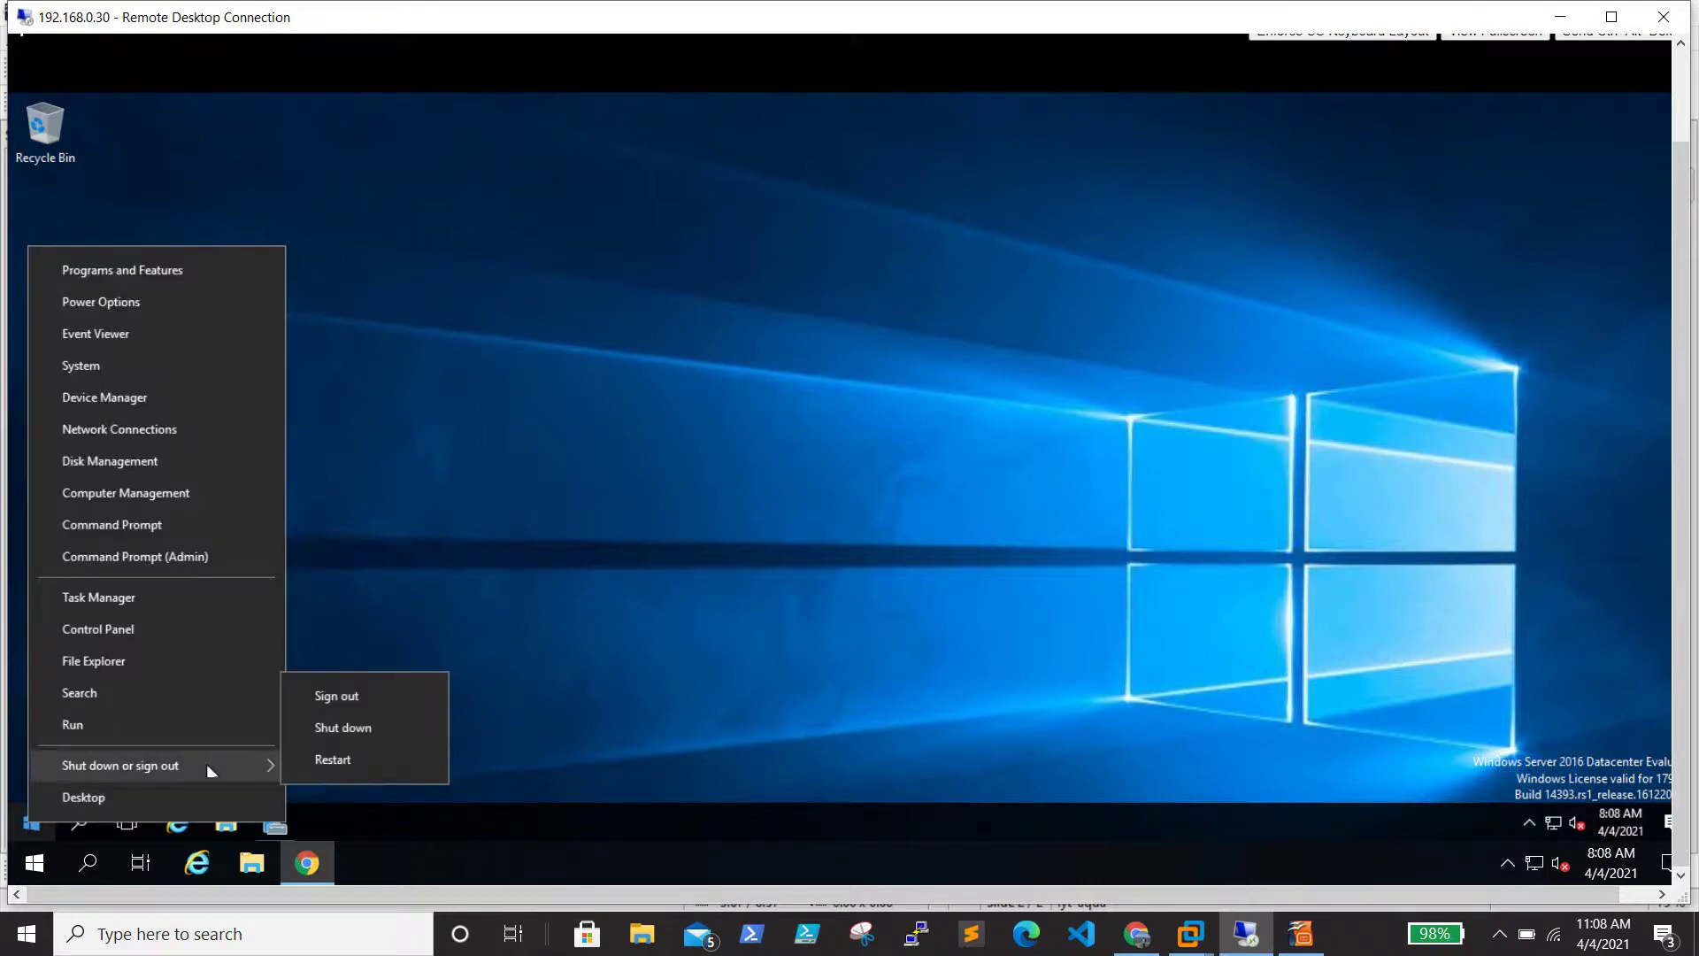
{"action": "left_click", "coordinate": [422, 726]}
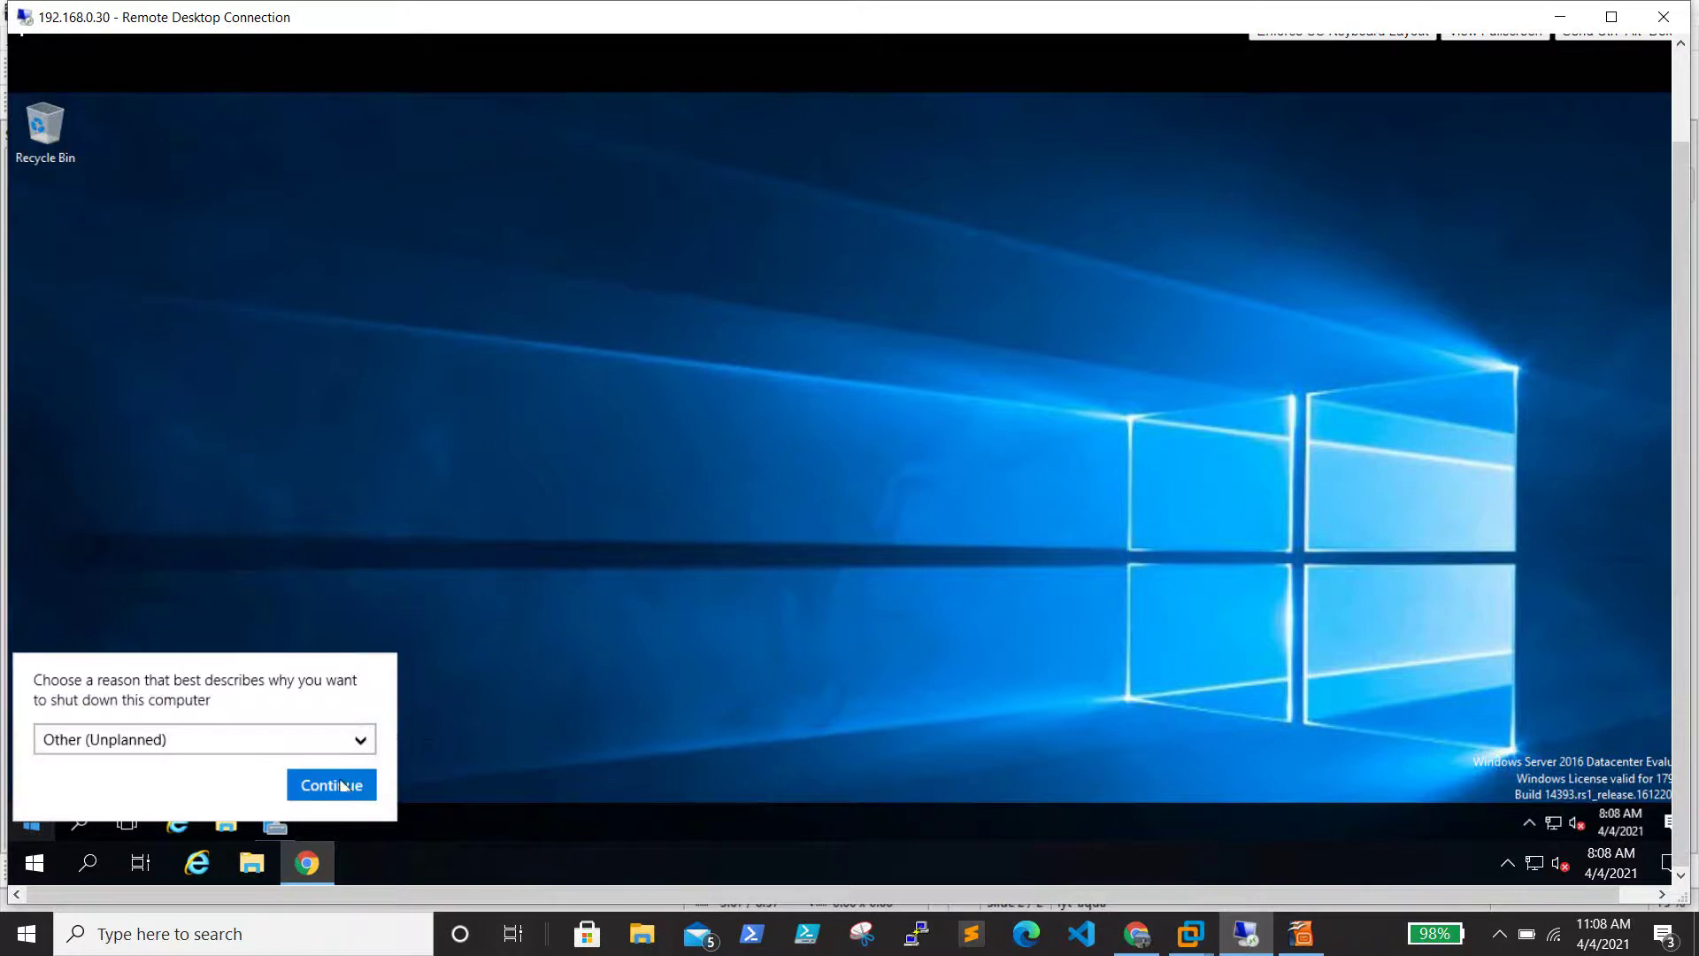
{"action": "left_click", "coordinate": [343, 784]}
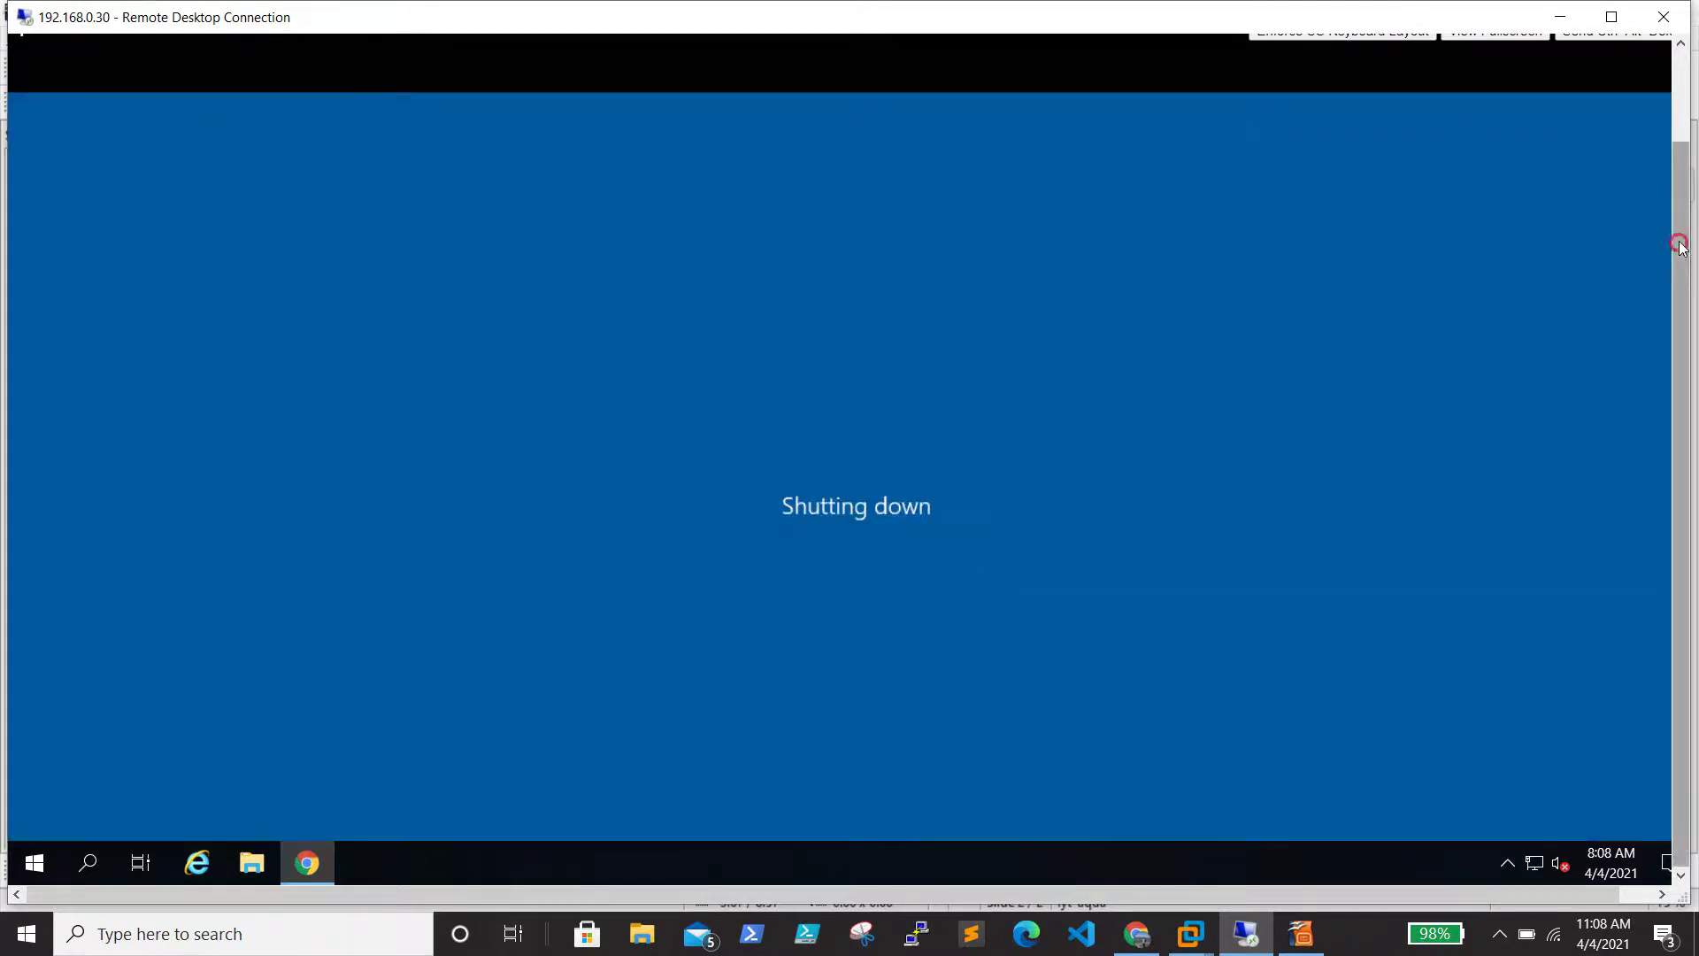
Close the extra pvcvm01 console tab and return to the vSphere pvcvm01 Summary tab
{"action": "left_click_drag", "start_coordinate": [1681, 248], "coordinate": [1681, 133]}
{"action": "left_click", "coordinate": [659, 55]}
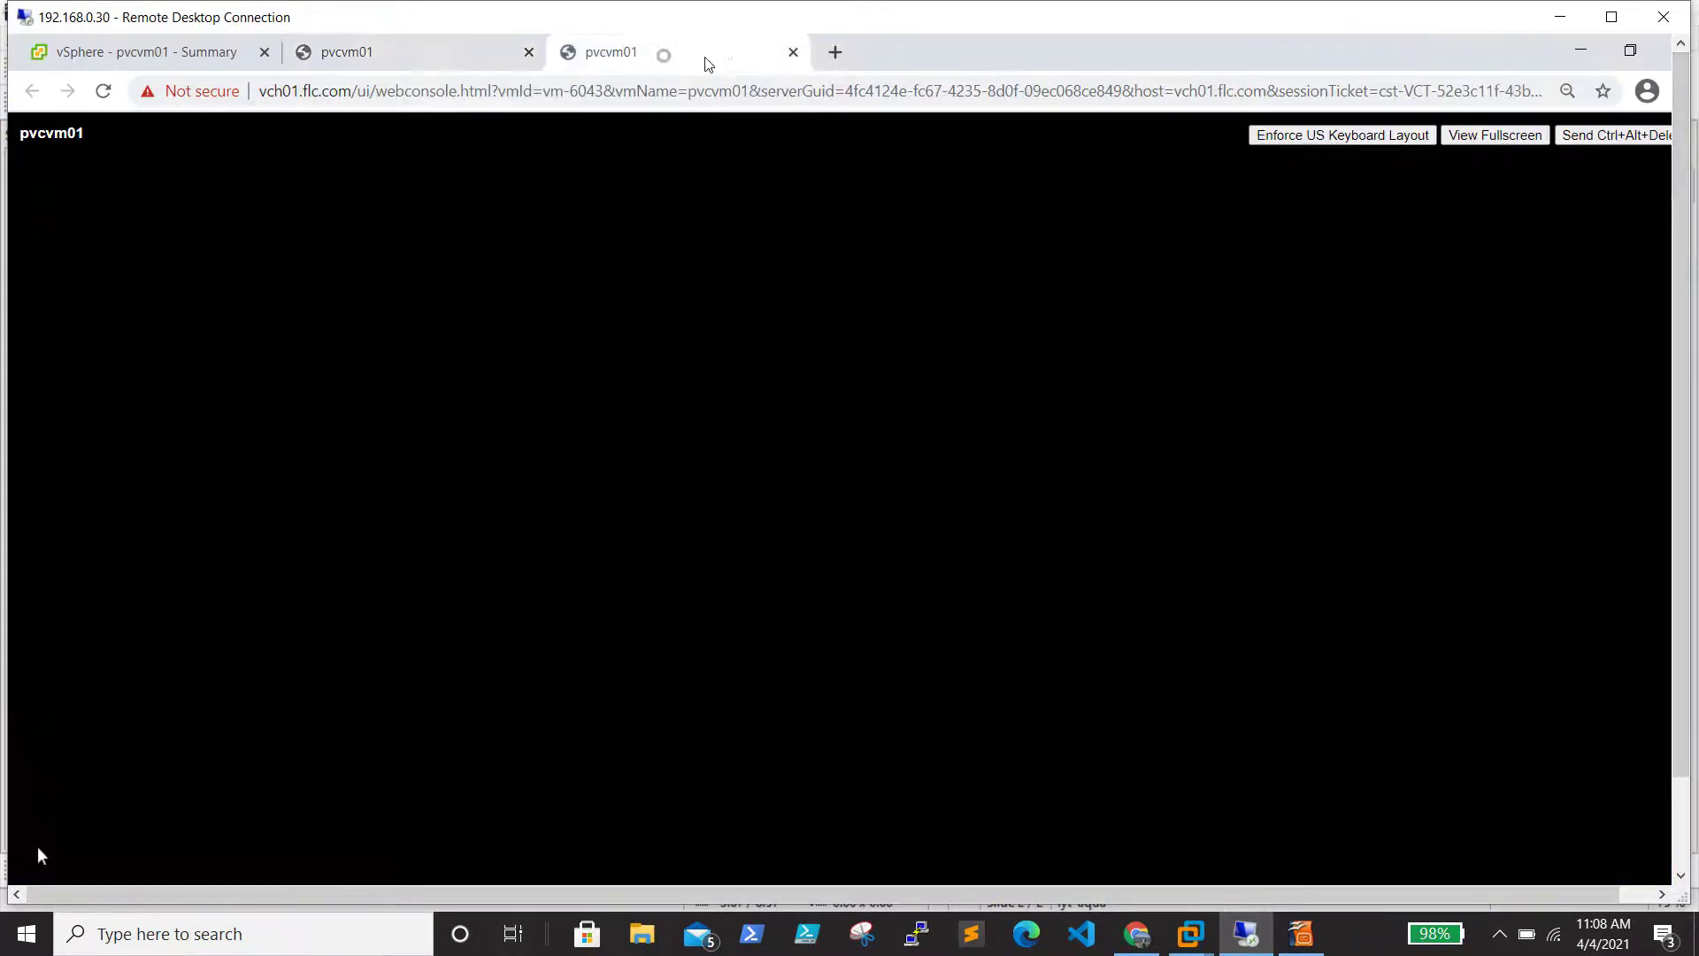
{"action": "left_click", "coordinate": [794, 52]}
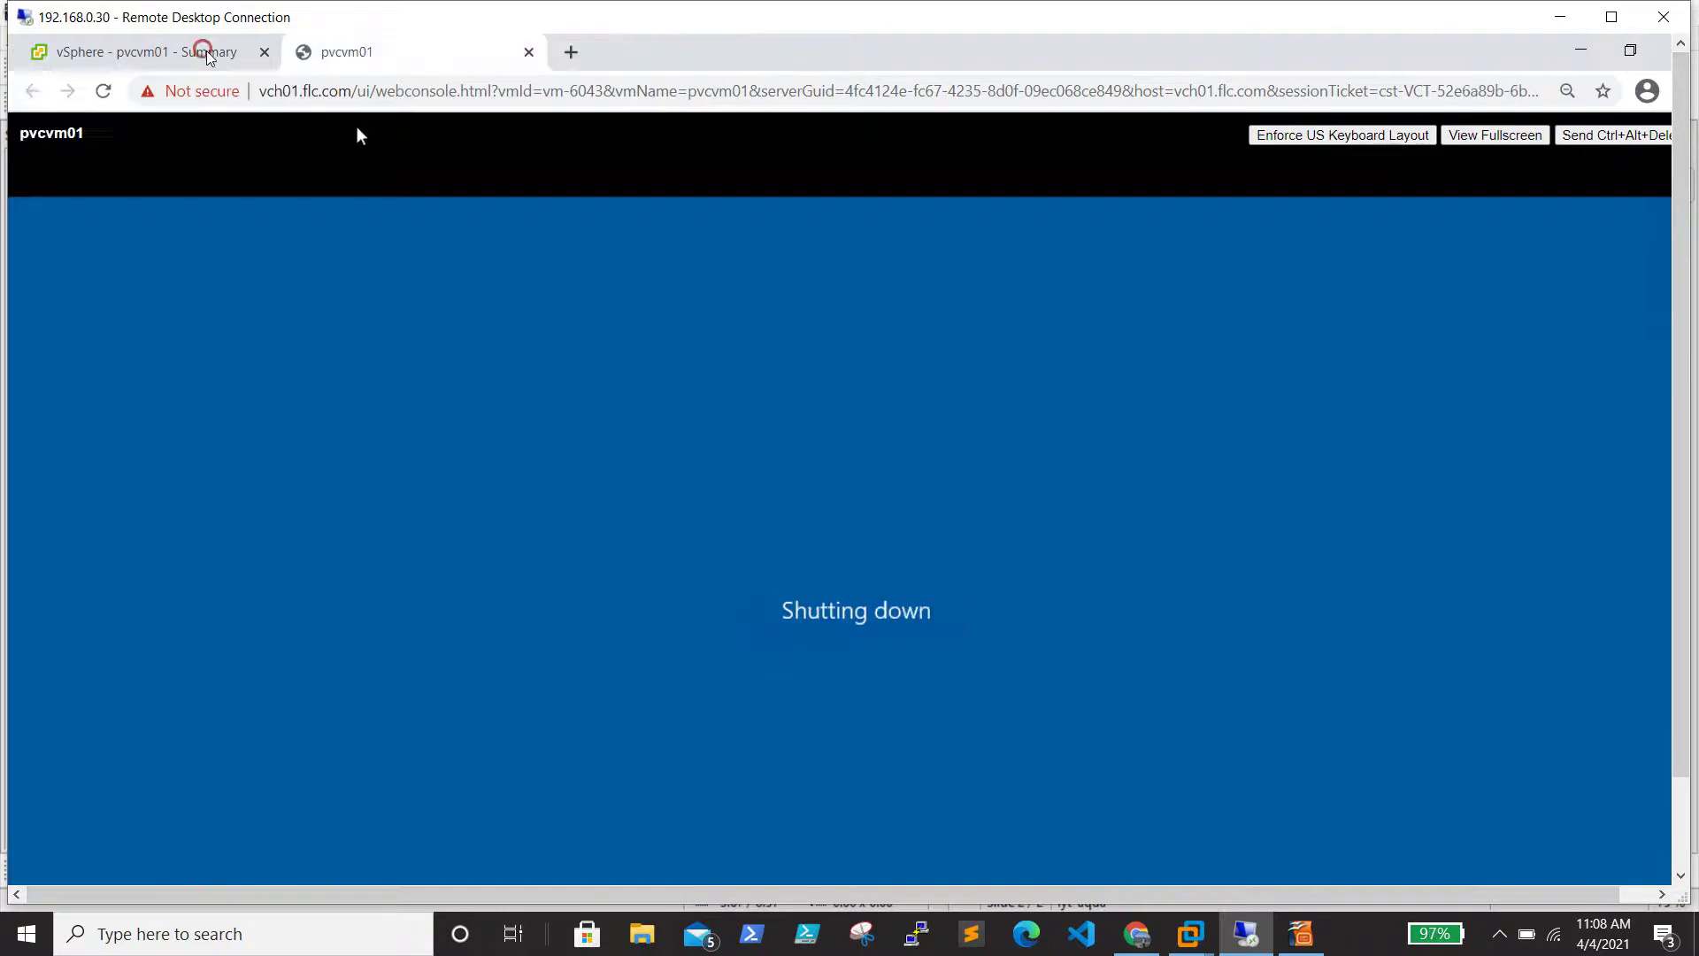
{"action": "left_click", "coordinate": [217, 55]}
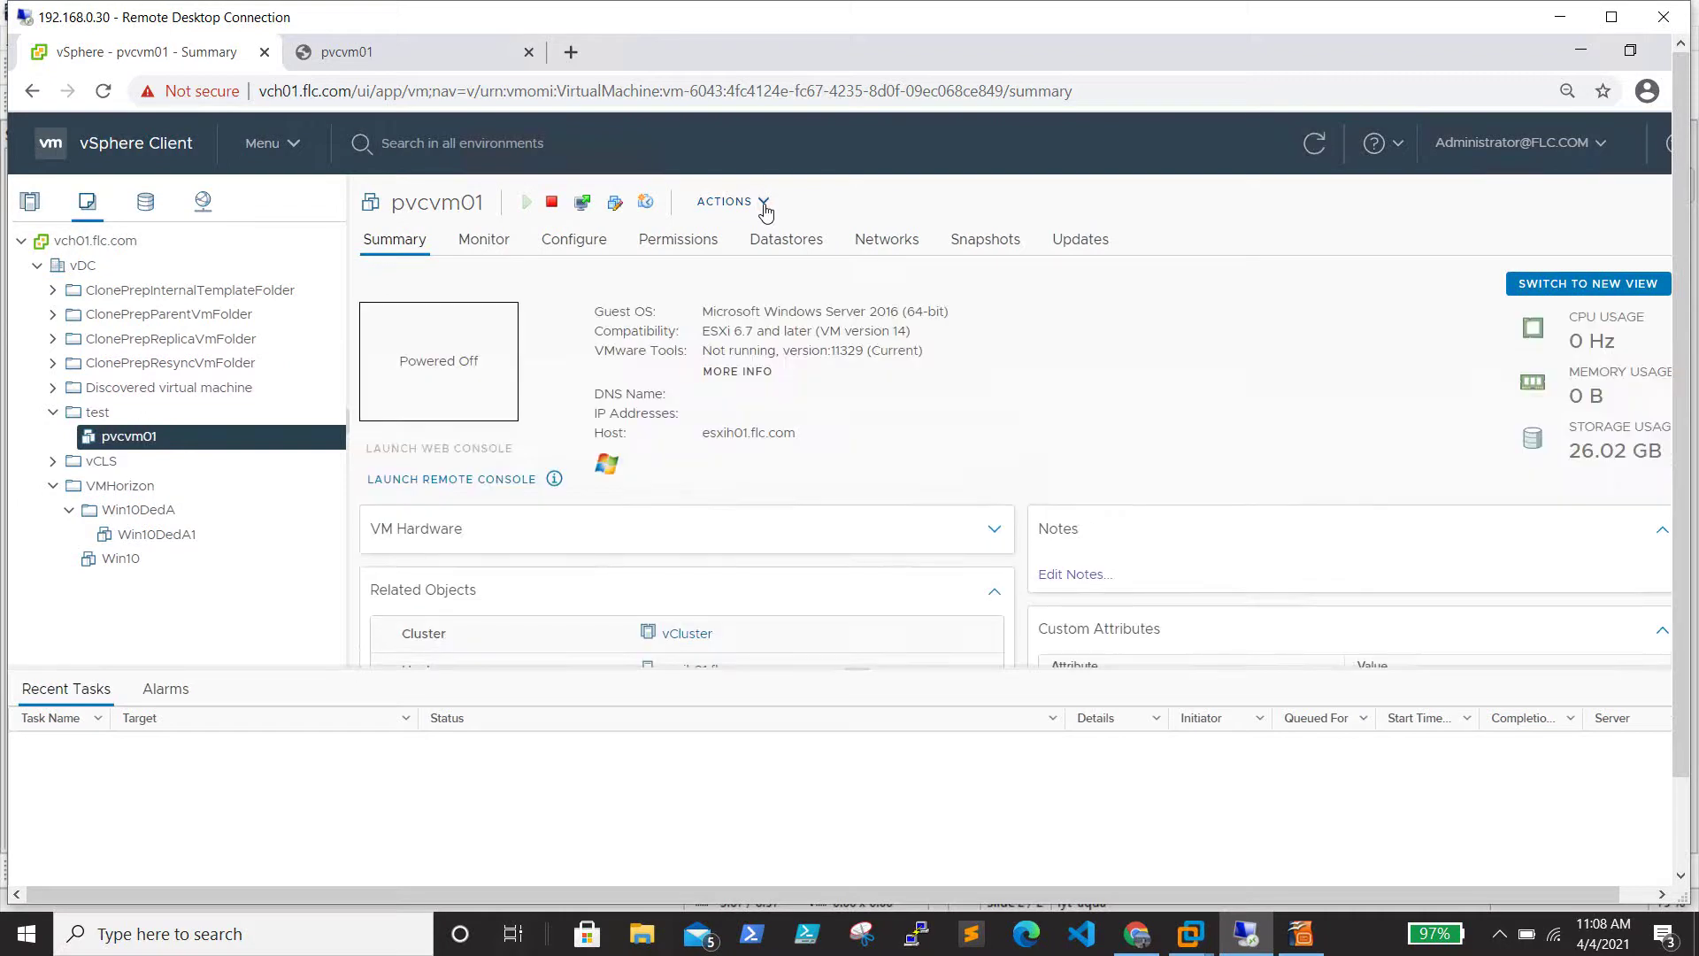
Open pvcvm01's Edit Settings and expand the SCSI controller 0 details
{"action": "left_click", "coordinate": [765, 206]}
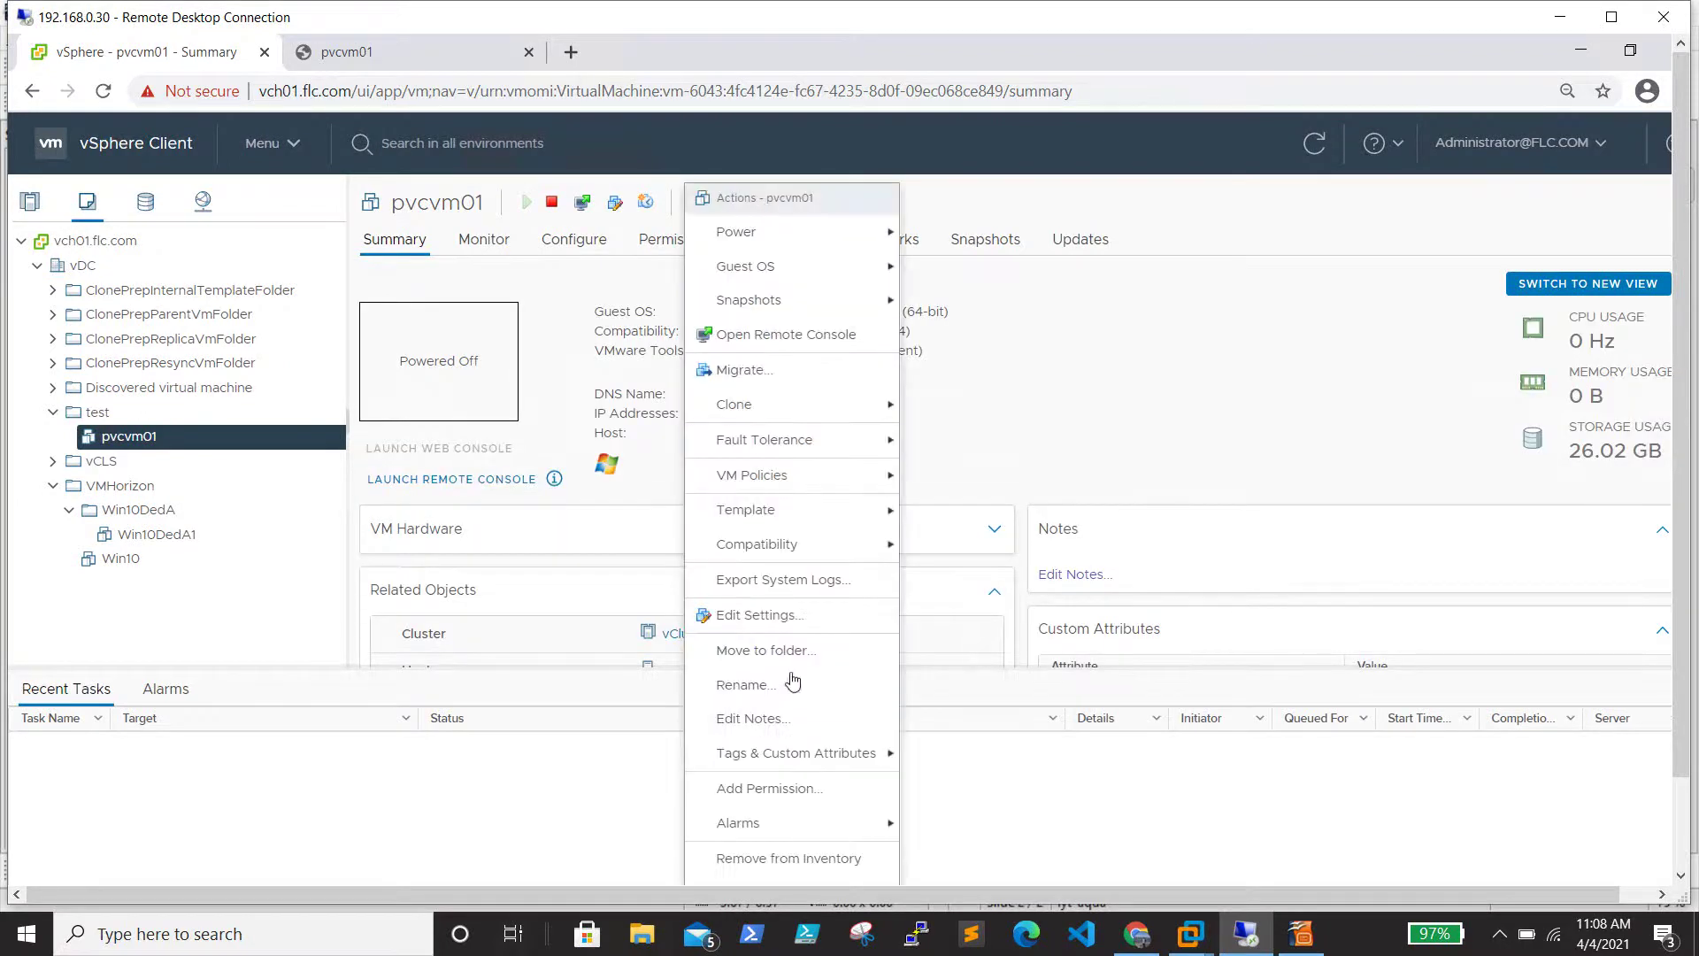
{"action": "left_click", "coordinate": [796, 624]}
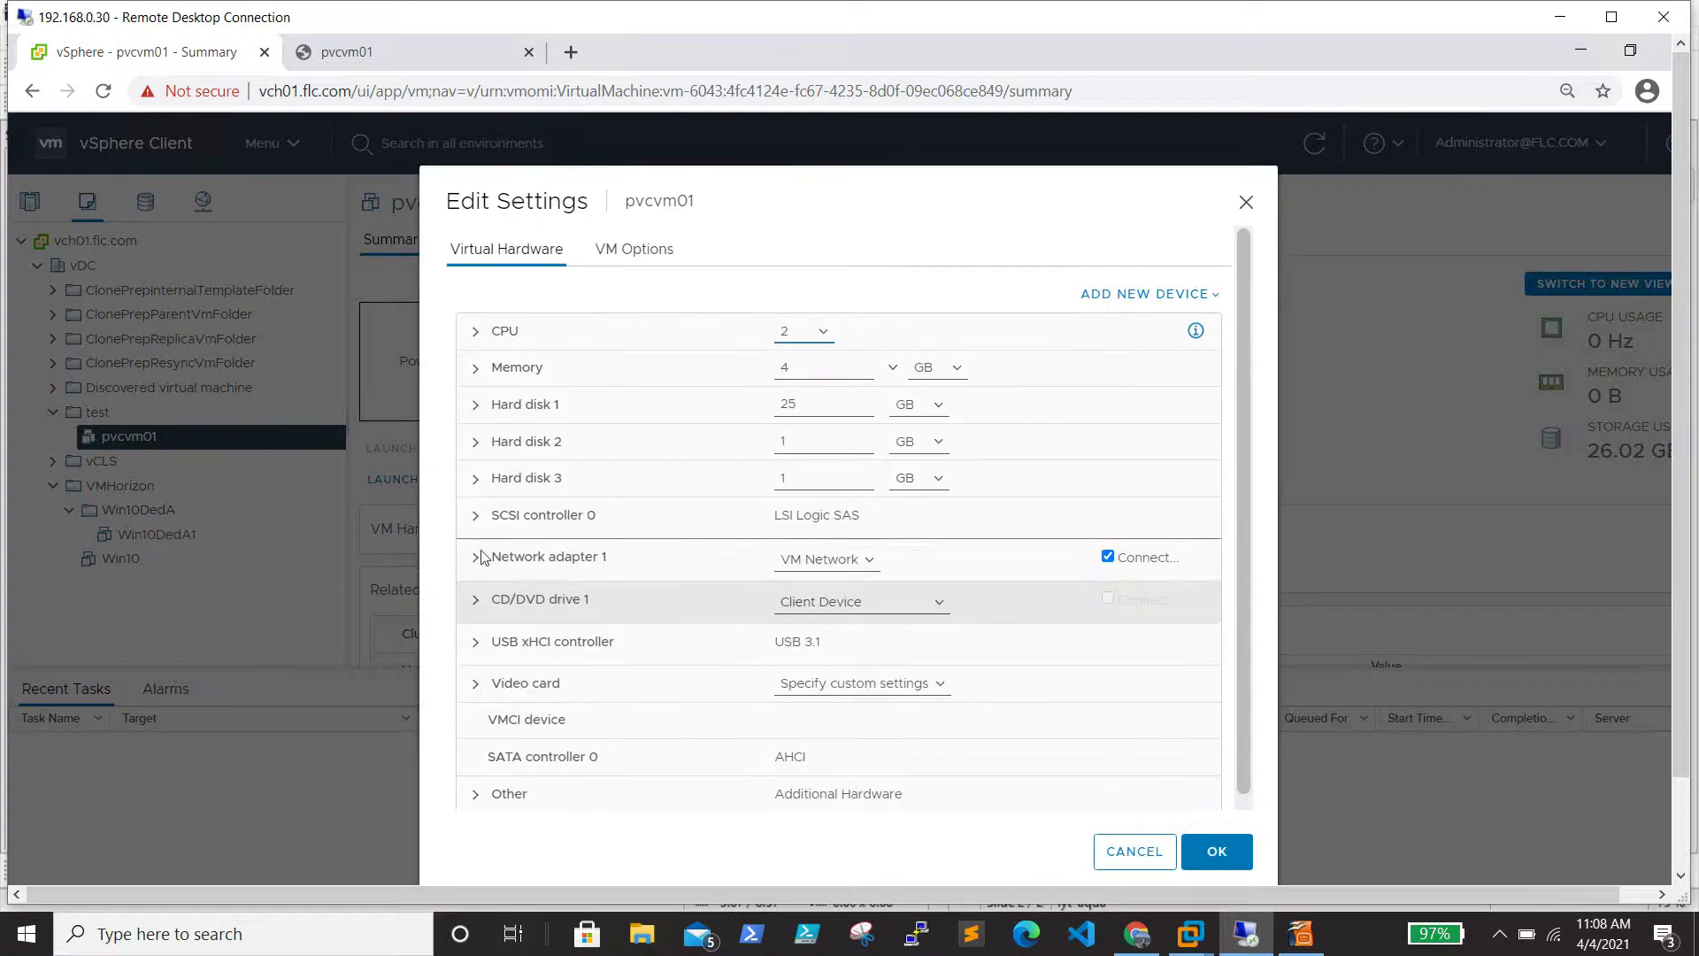
{"action": "left_click", "coordinate": [478, 515]}
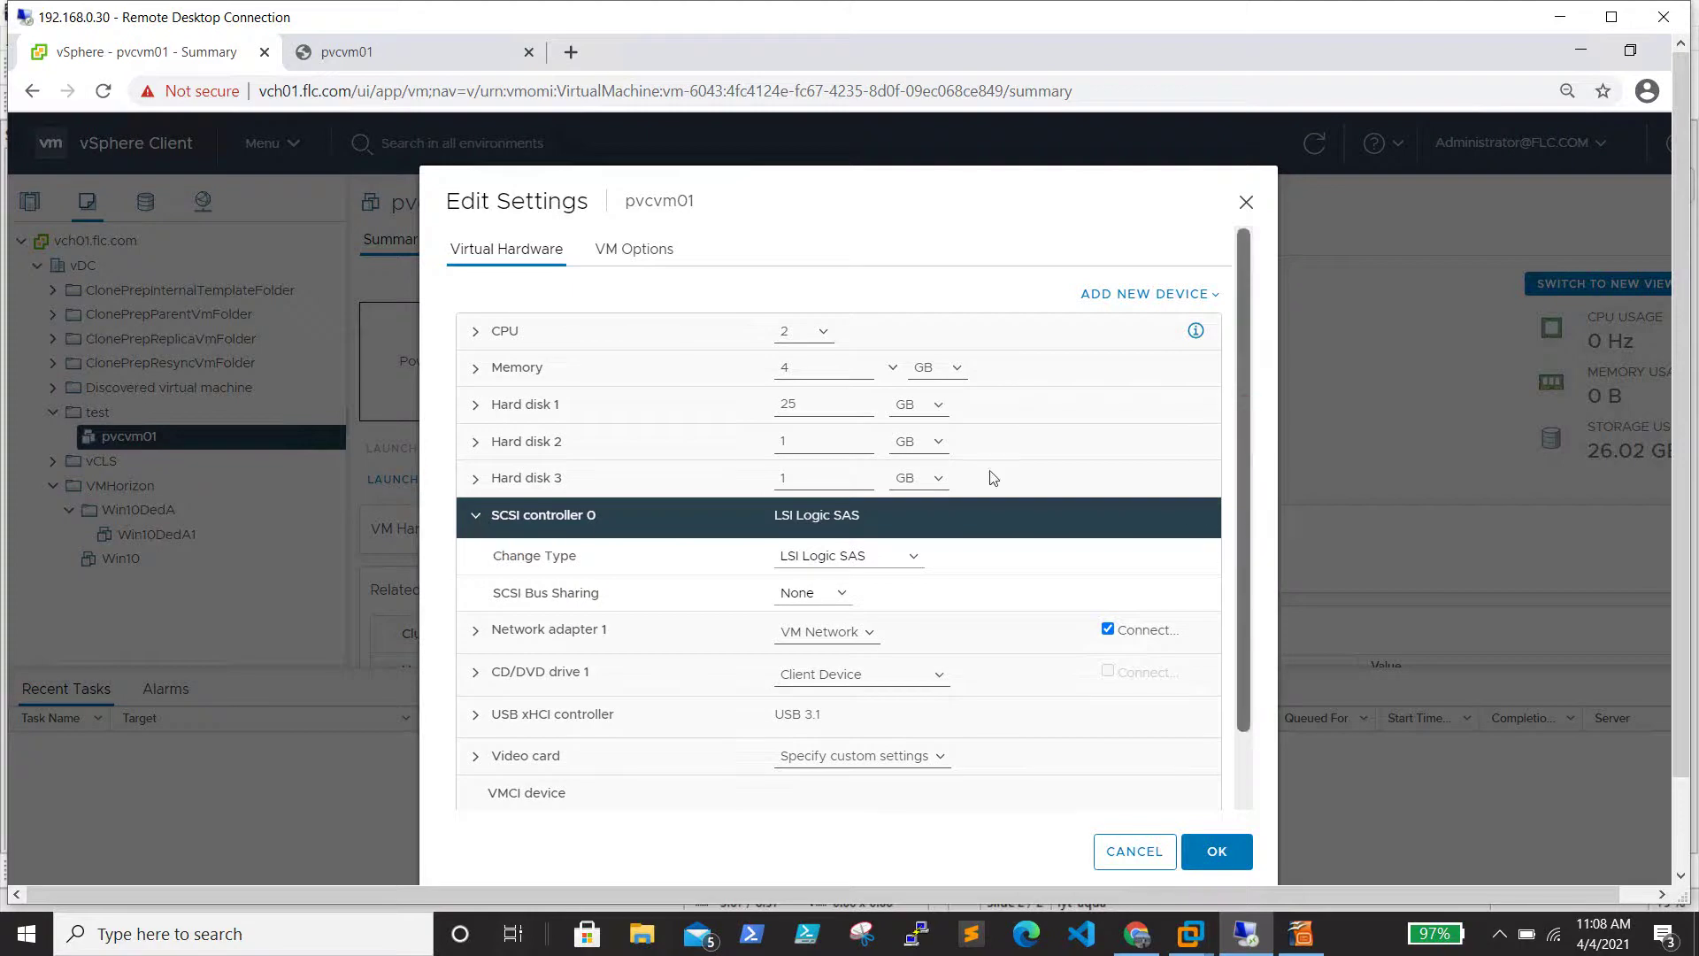
{"action": "left_click", "coordinate": [476, 517]}
{"action": "left_click", "coordinate": [476, 517]}
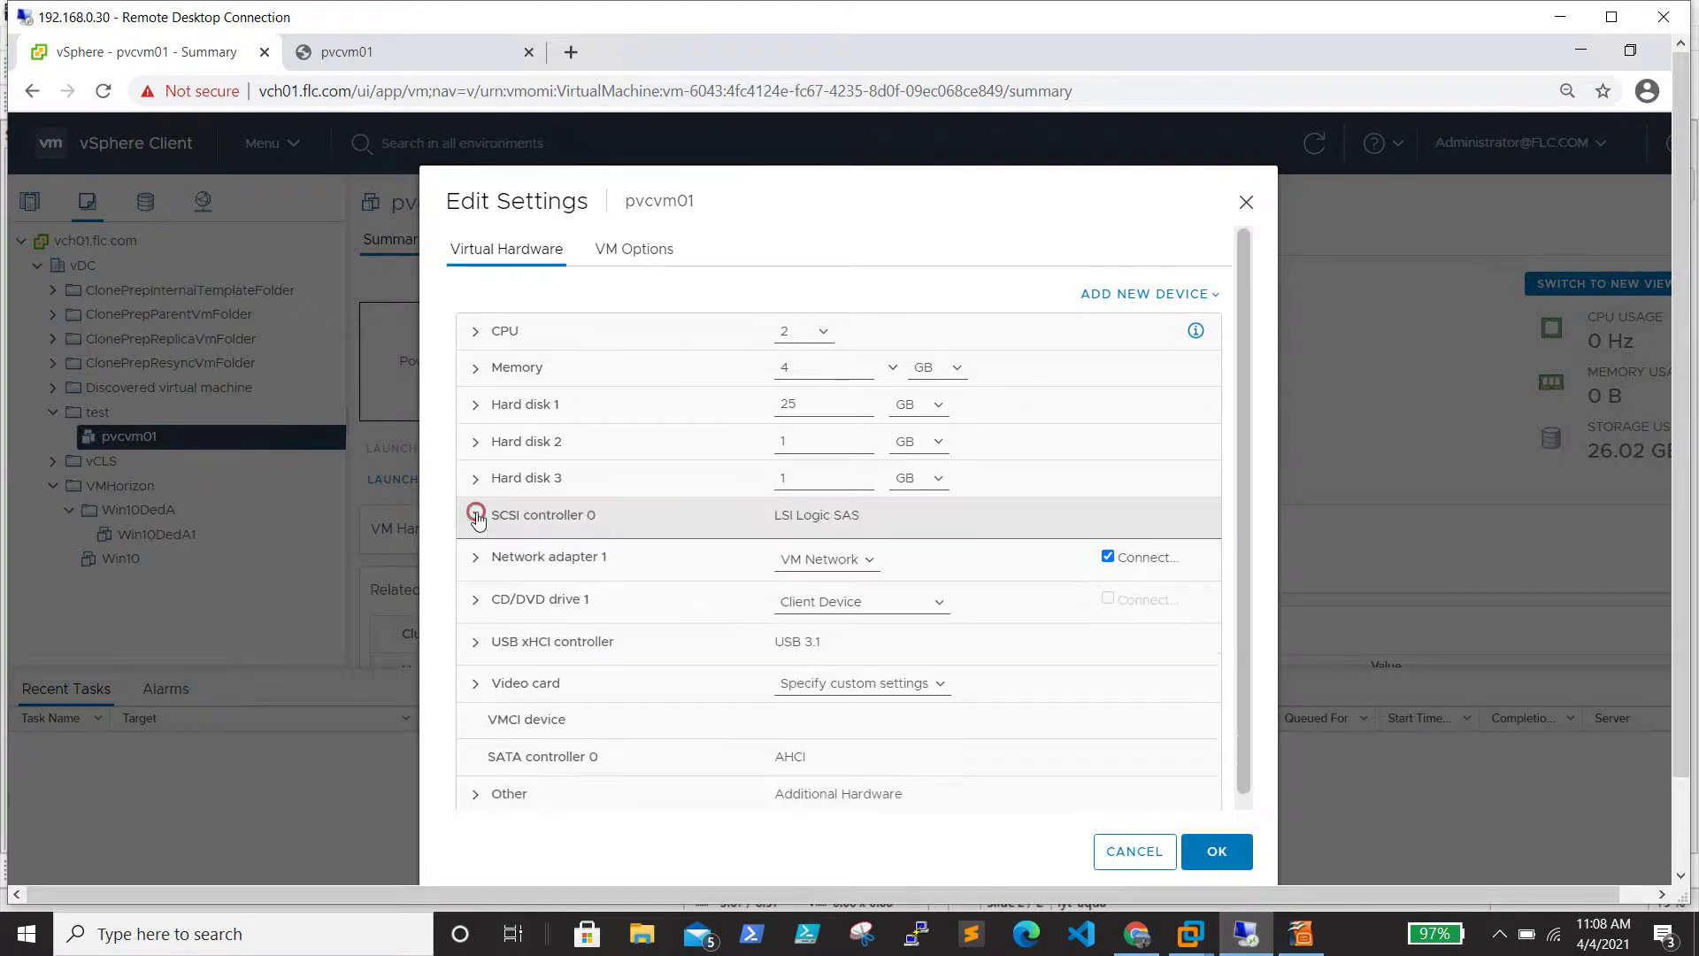
Expand Hard disk 1 and Hard disk 2 and check Hard disk 2's Virtual Device Node options
{"action": "left_click", "coordinate": [475, 406]}
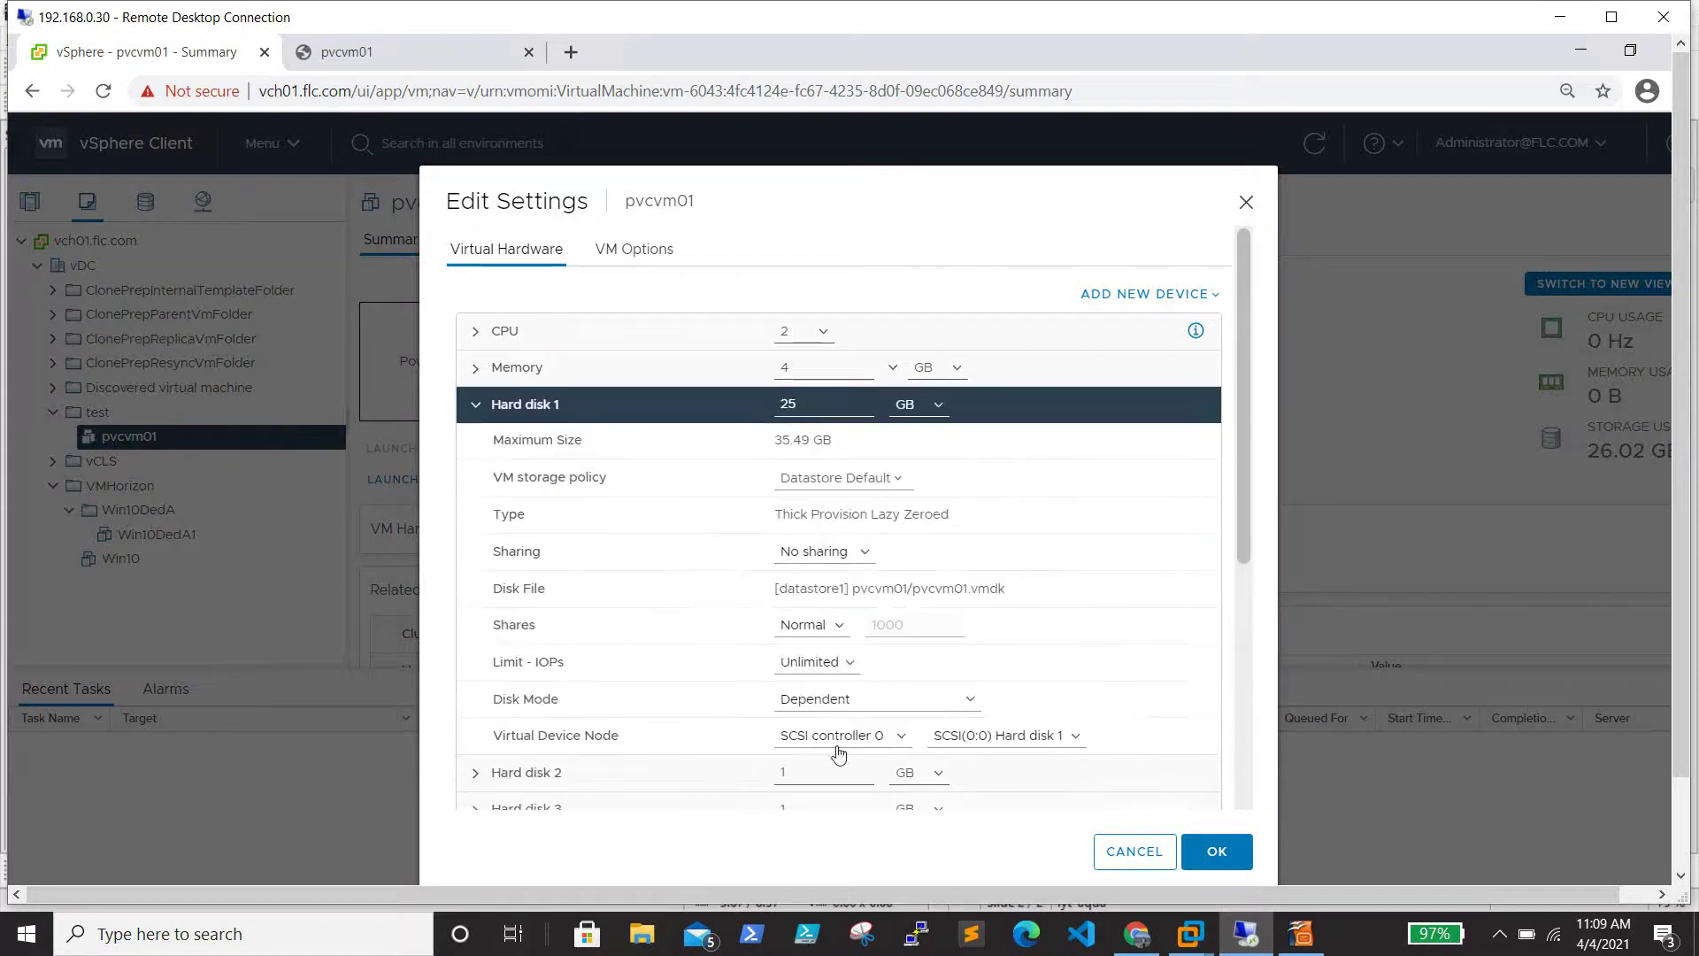
{"action": "scroll", "coordinate": [951, 707], "scroll_direction": "down", "scroll_amount": 2}
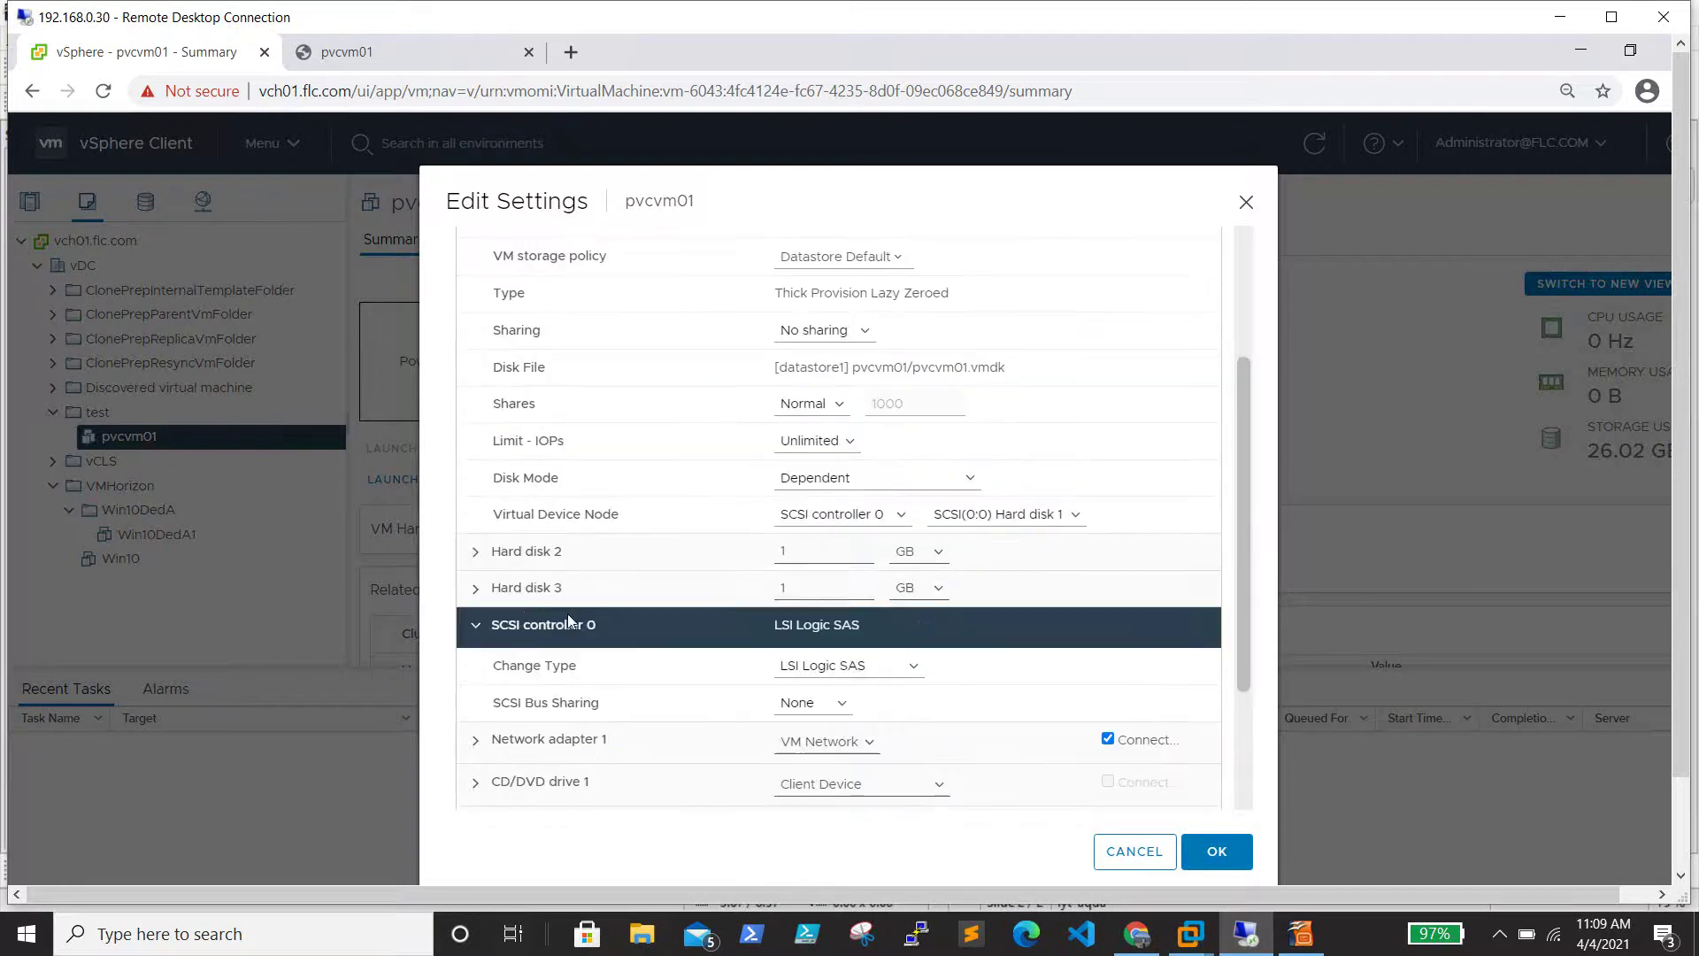
{"action": "left_click", "coordinate": [475, 552]}
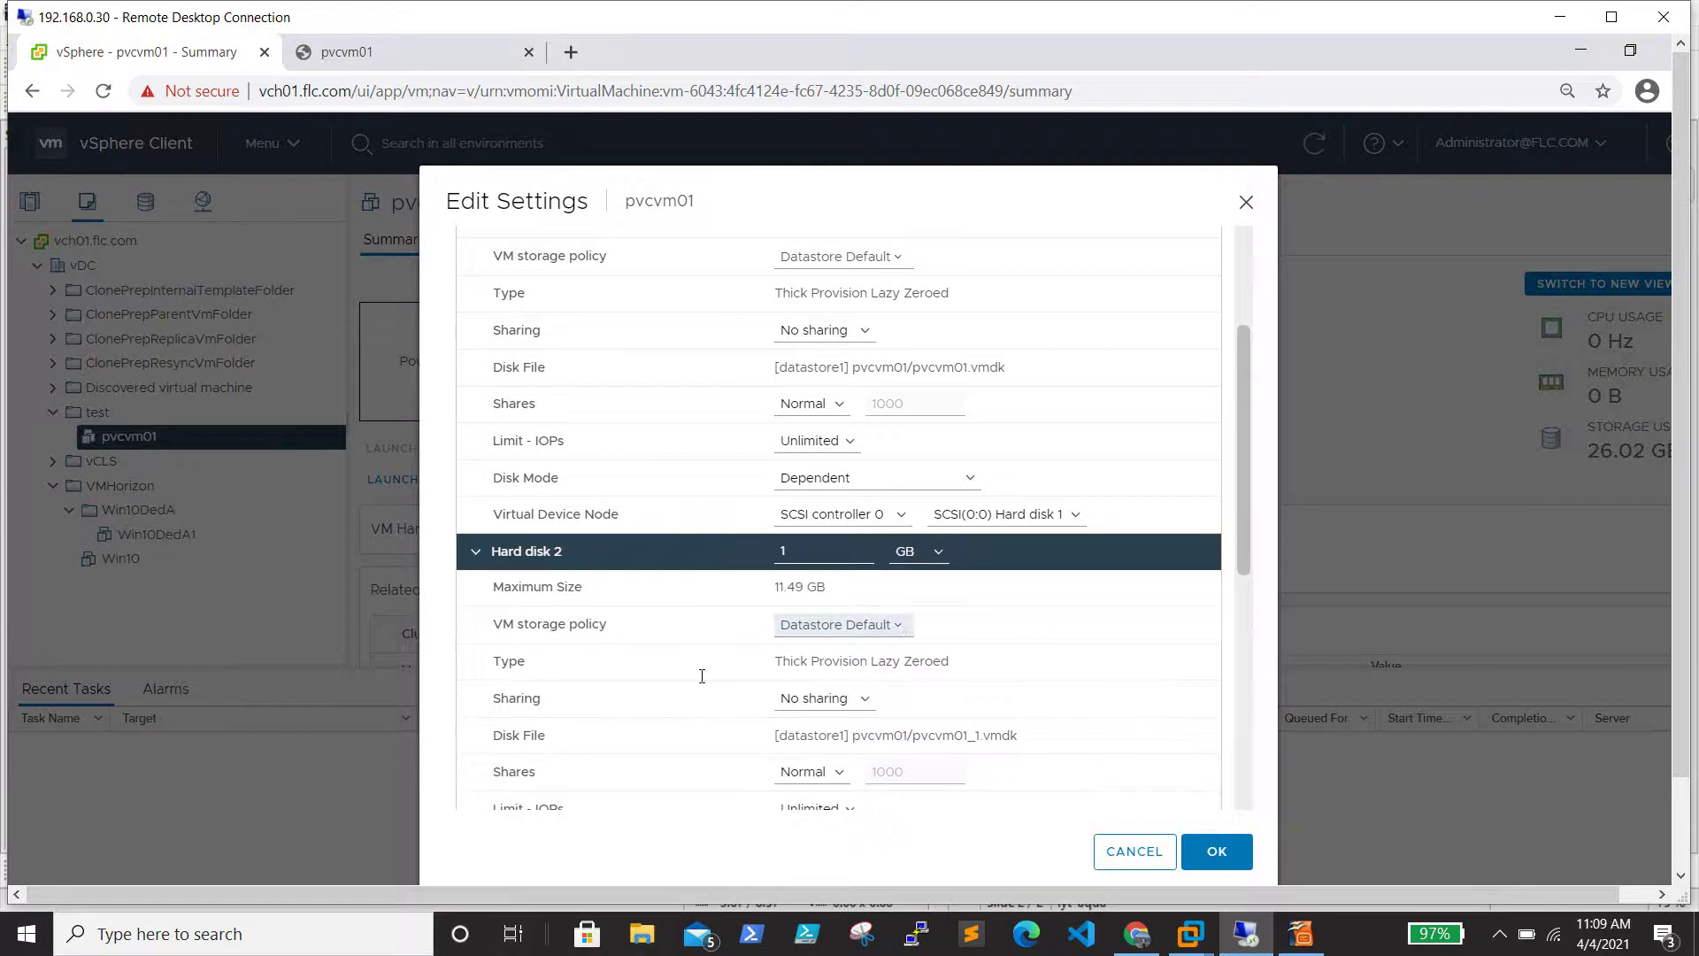
{"action": "scroll", "coordinate": [943, 679], "scroll_direction": "down", "scroll_amount": 1}
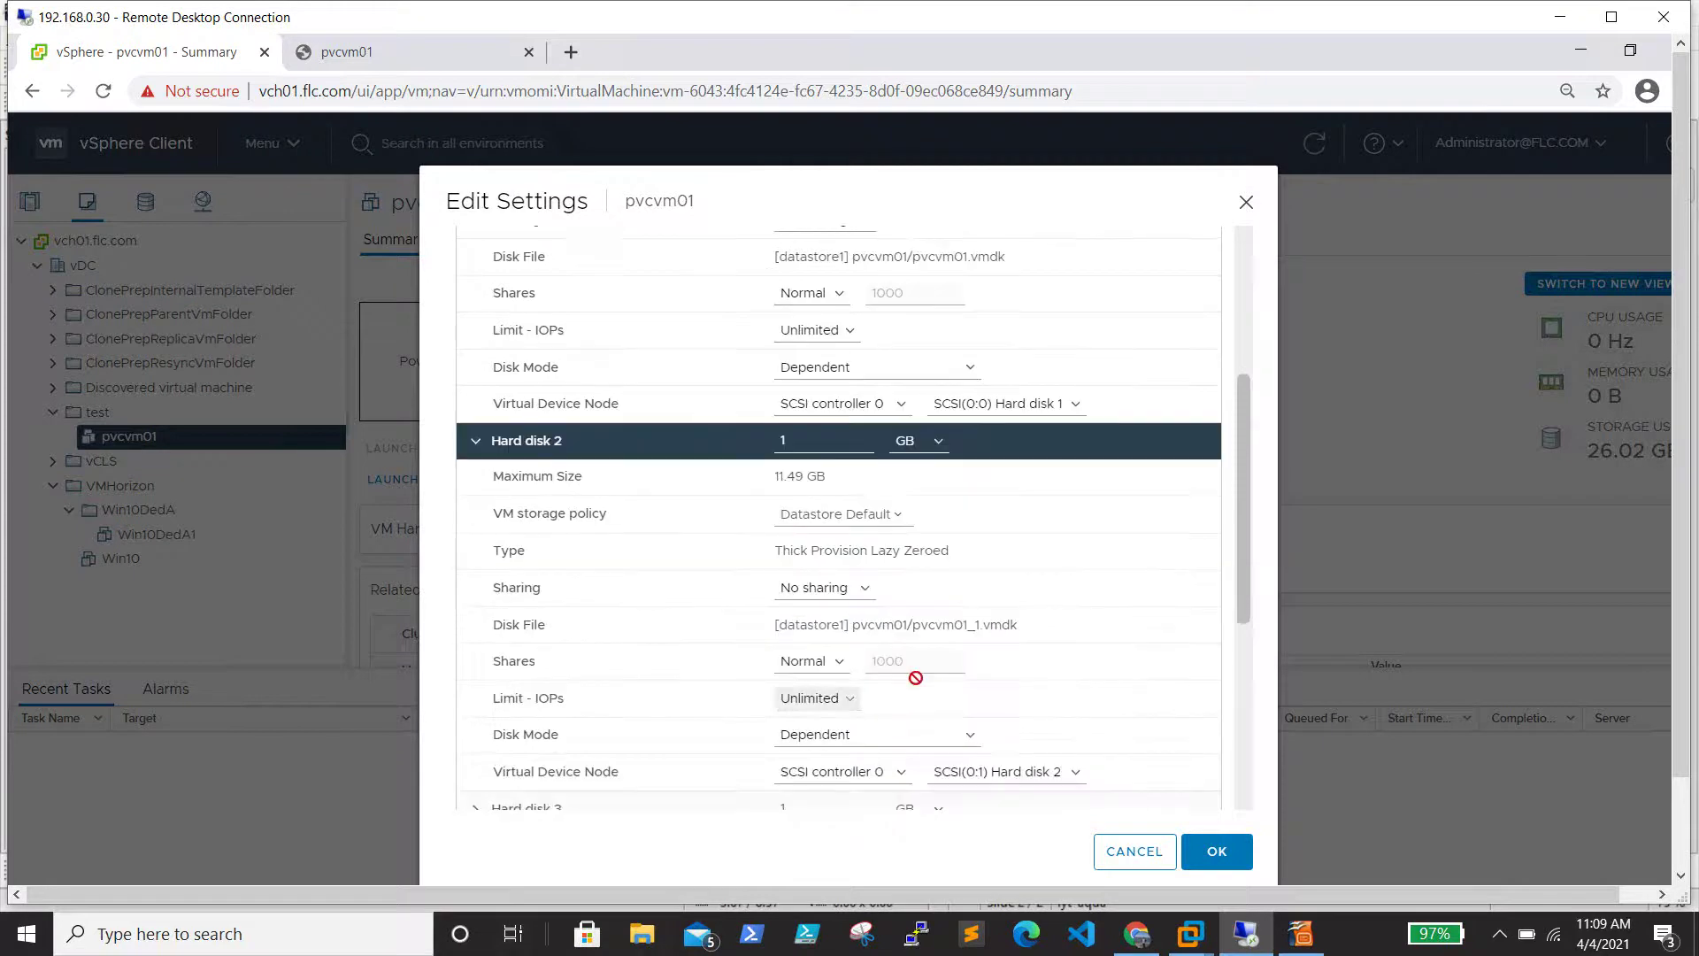
{"action": "scroll", "coordinate": [900, 701], "scroll_direction": "down", "scroll_amount": 1}
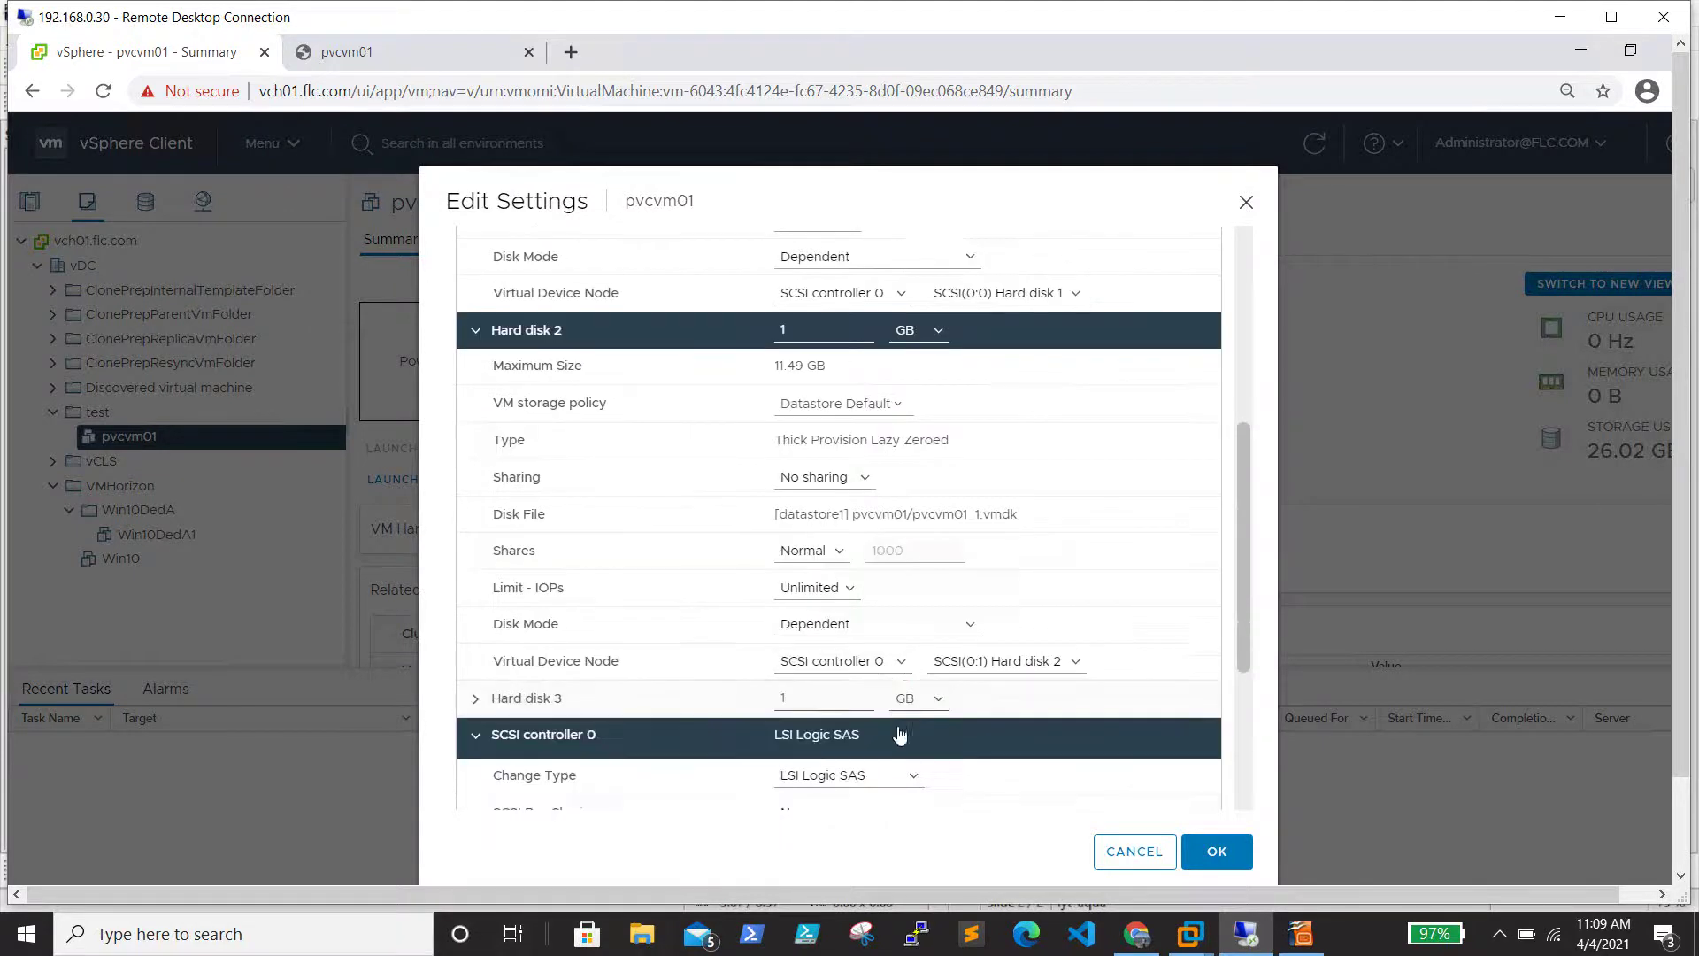
{"action": "left_click", "coordinate": [908, 660]}
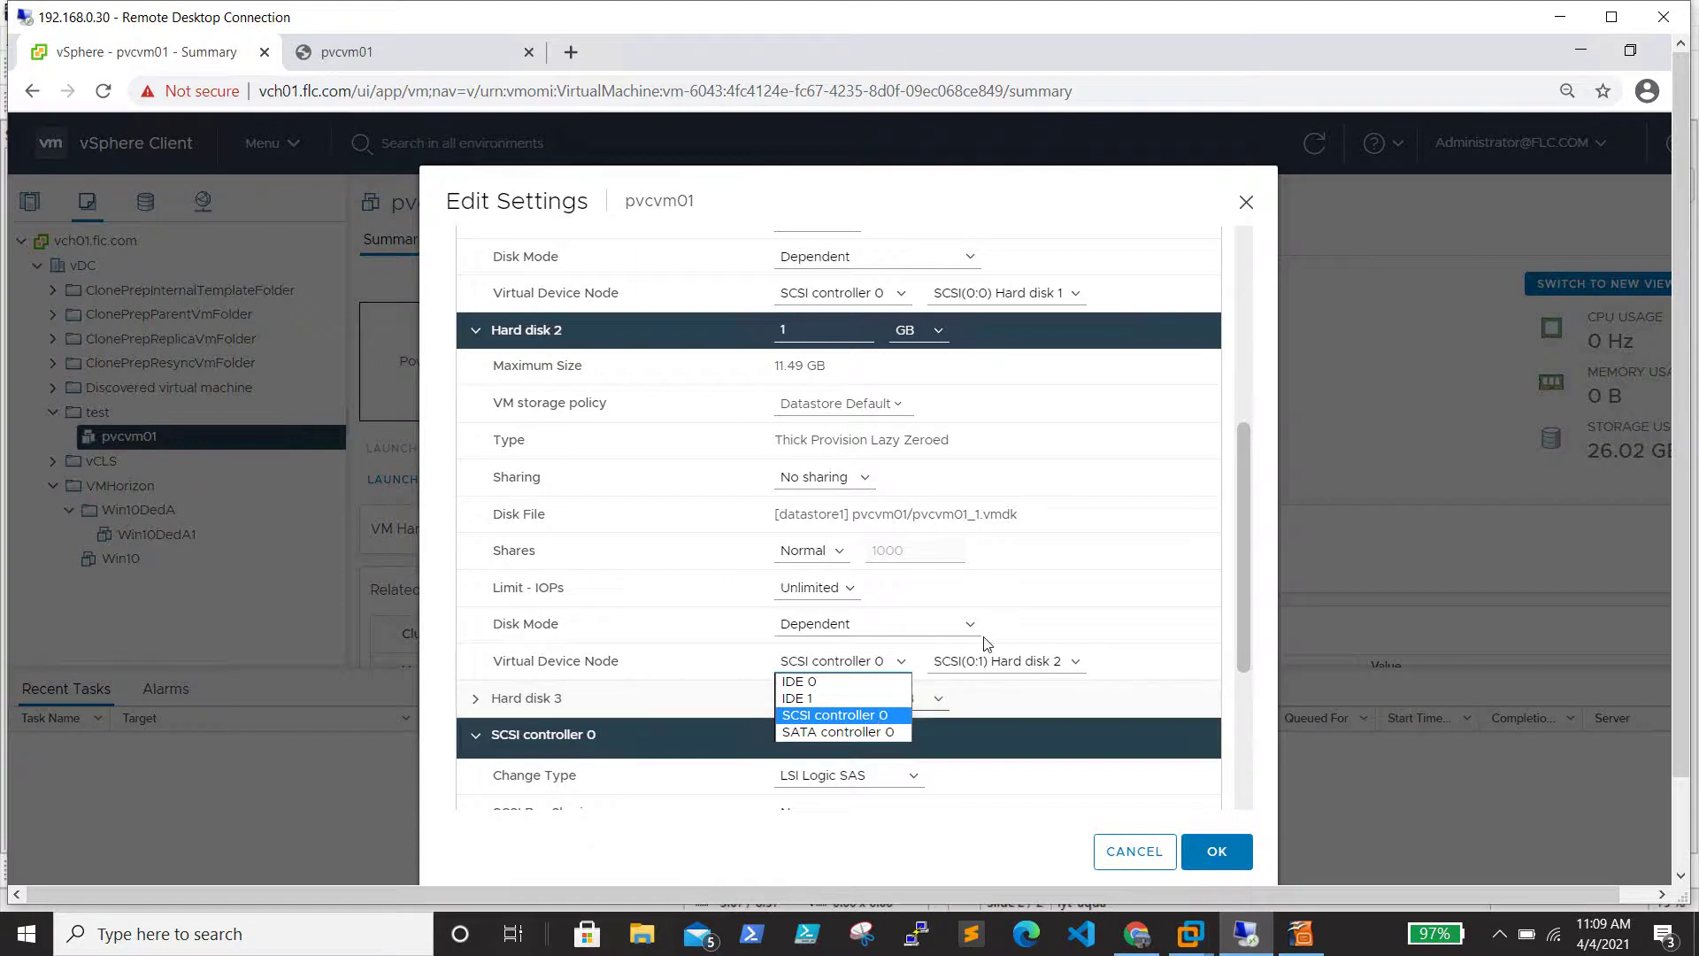
{"action": "left_click_drag", "start_coordinate": [1242, 484], "coordinate": [1249, 268]}
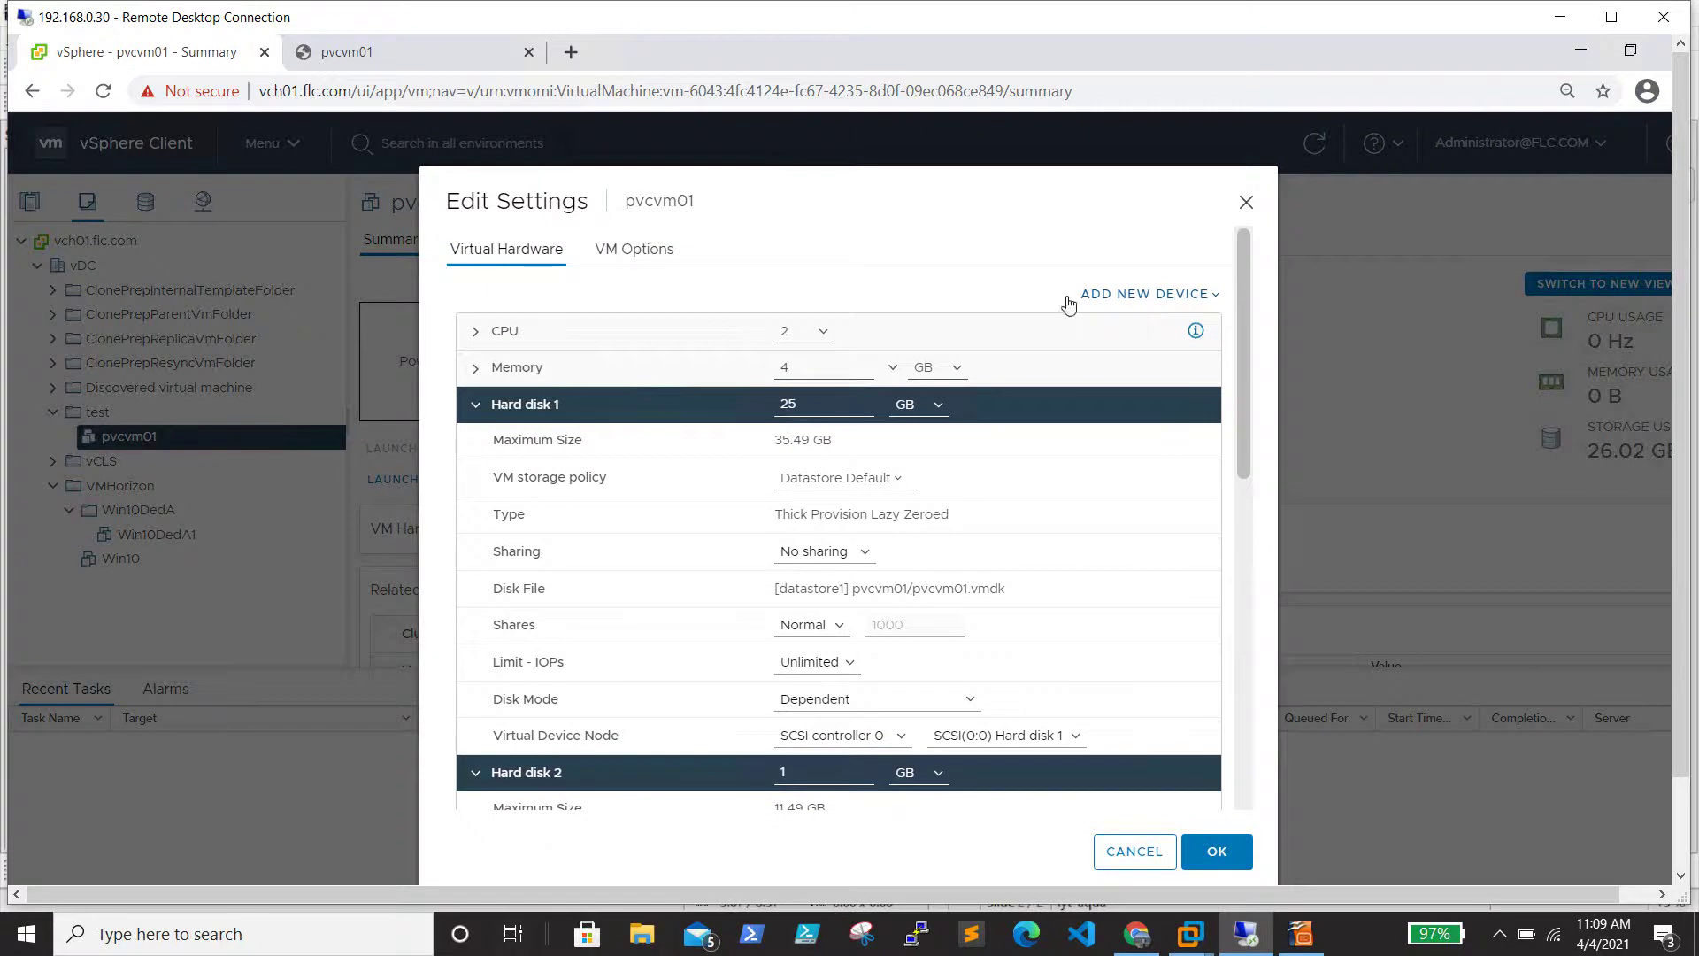
Add a New SCSI controller via Add New Device and change its type to VMware Paravirtual
{"action": "left_click", "coordinate": [1216, 298]}
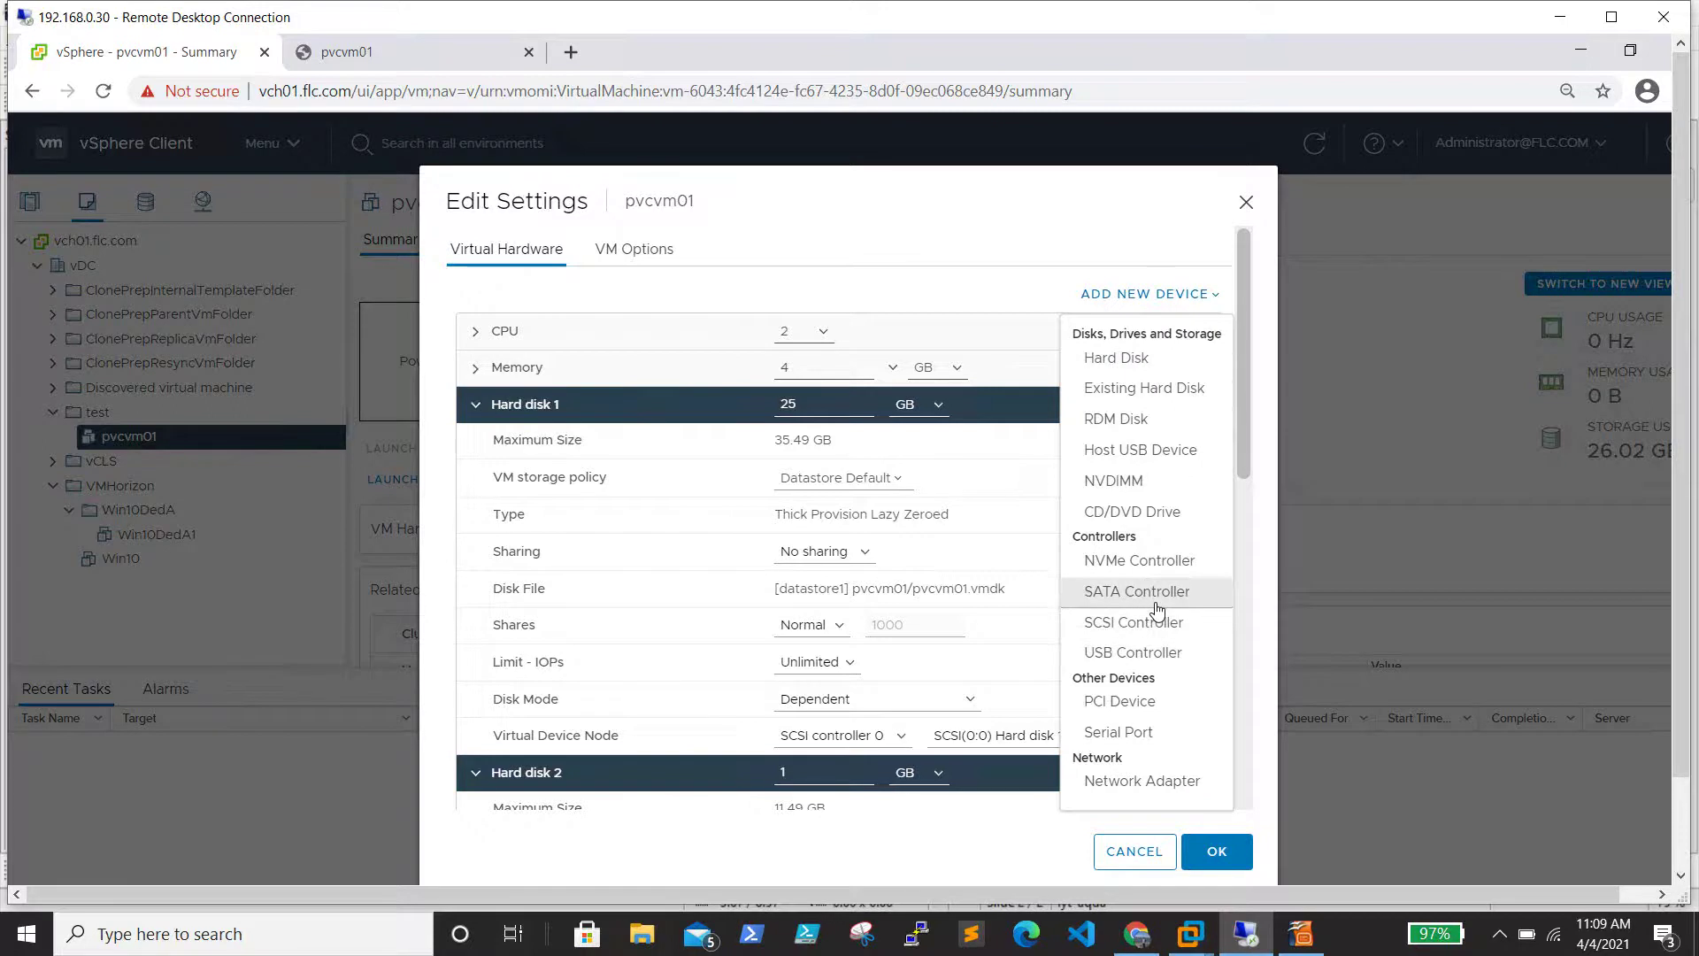
{"action": "left_click", "coordinate": [1154, 623]}
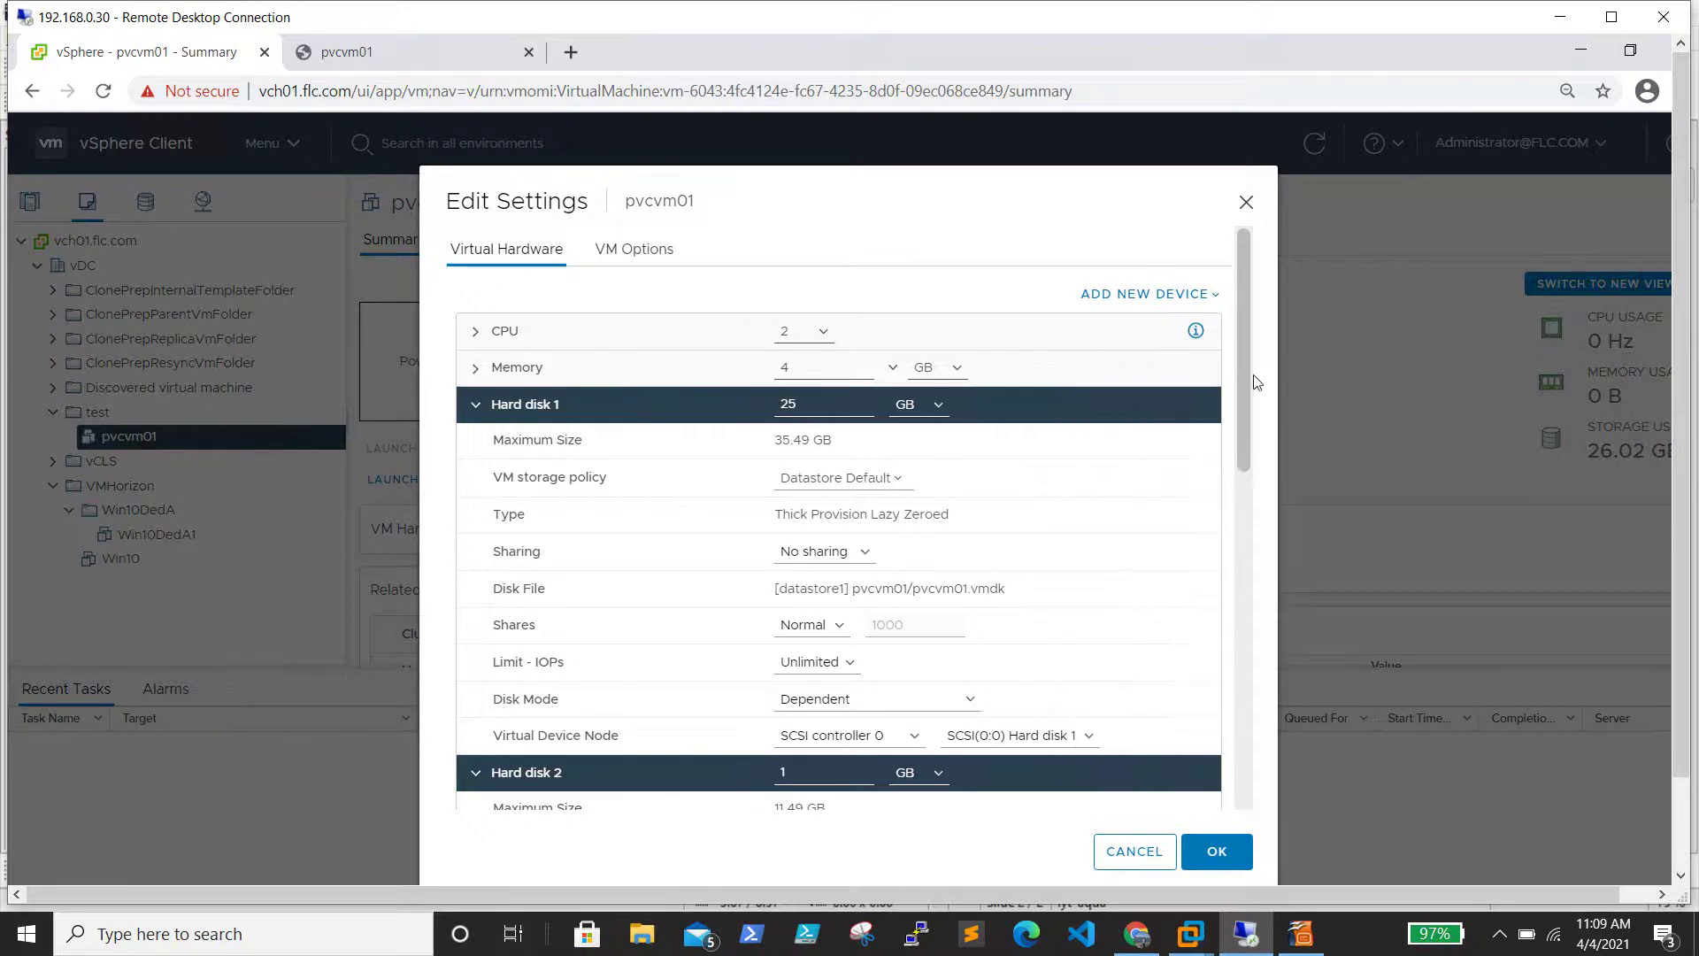
{"action": "left_click_drag", "start_coordinate": [1249, 397], "coordinate": [1276, 724]}
{"action": "left_click", "coordinate": [475, 505]}
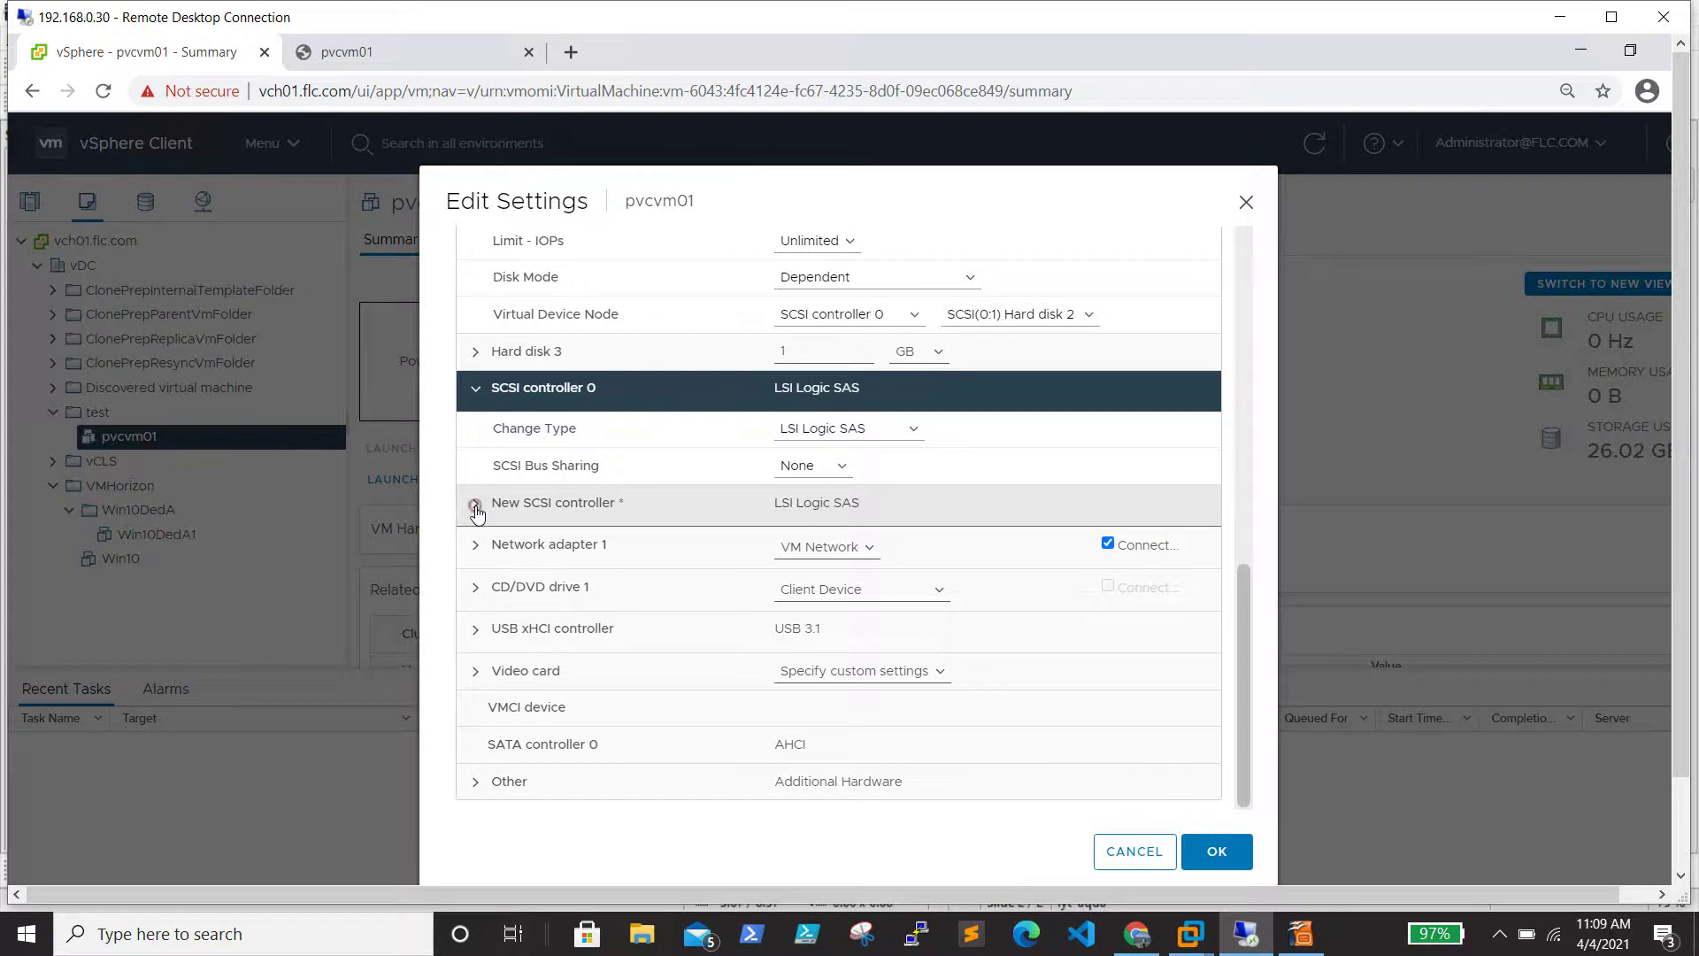
{"action": "left_click", "coordinate": [902, 545]}
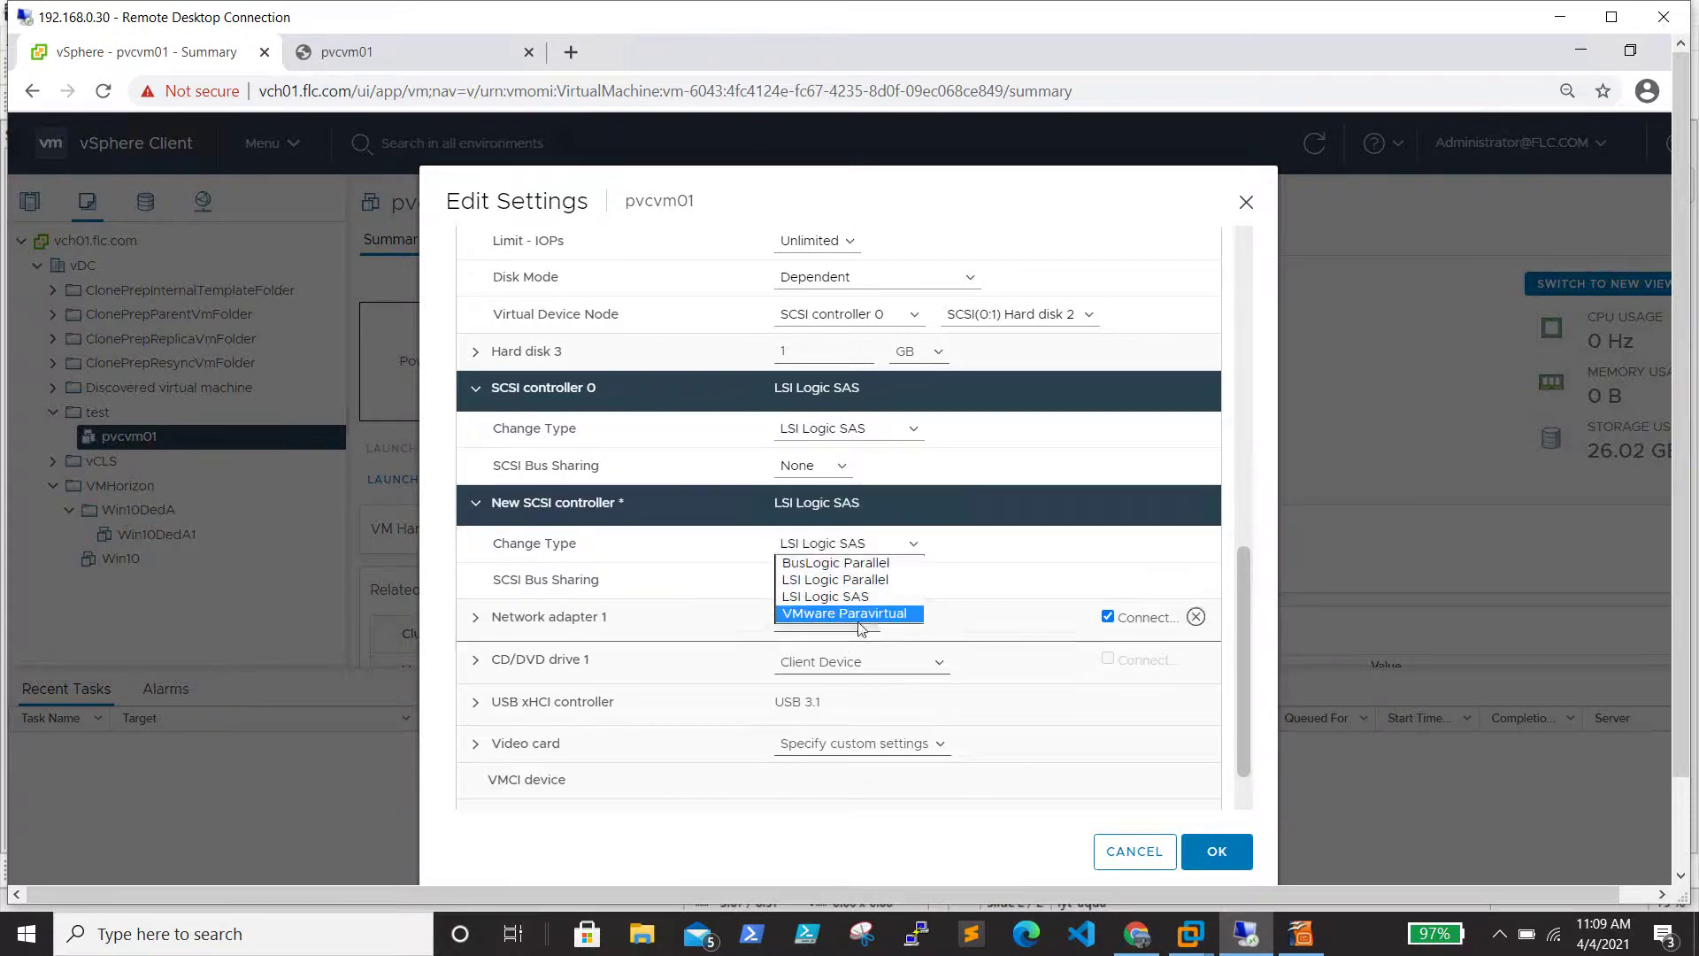
{"action": "left_click", "coordinate": [858, 616]}
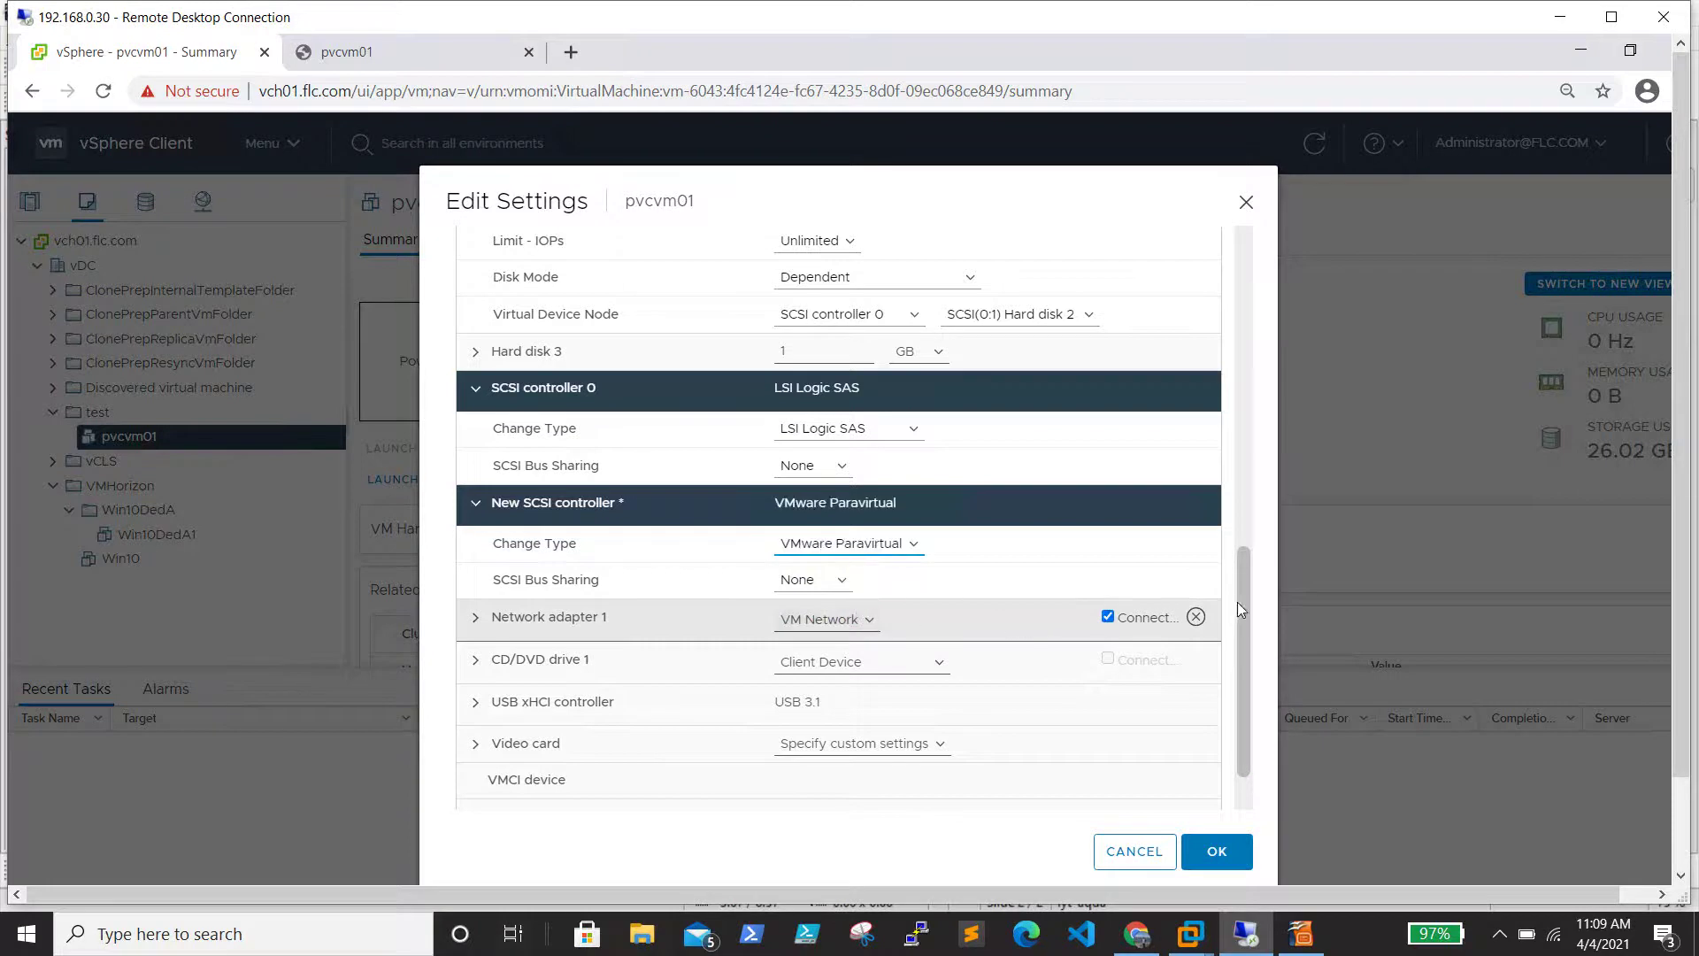
{"action": "left_click_drag", "start_coordinate": [1240, 591], "coordinate": [1241, 577]}
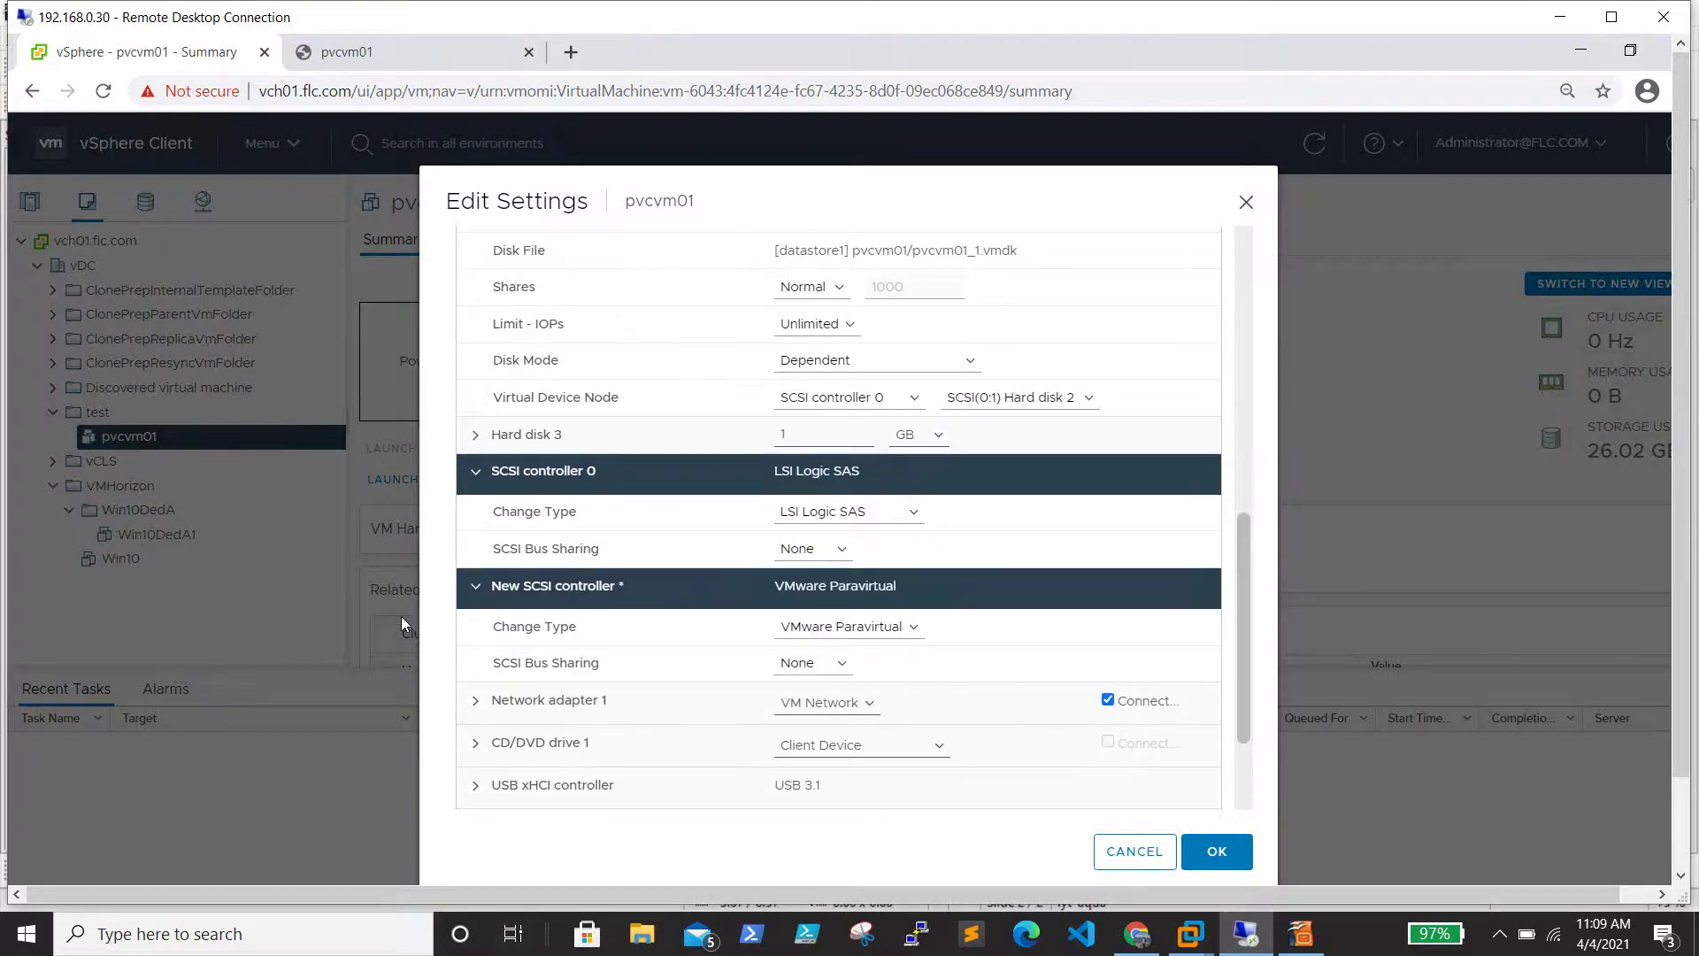
{"action": "left_click", "coordinate": [472, 479]}
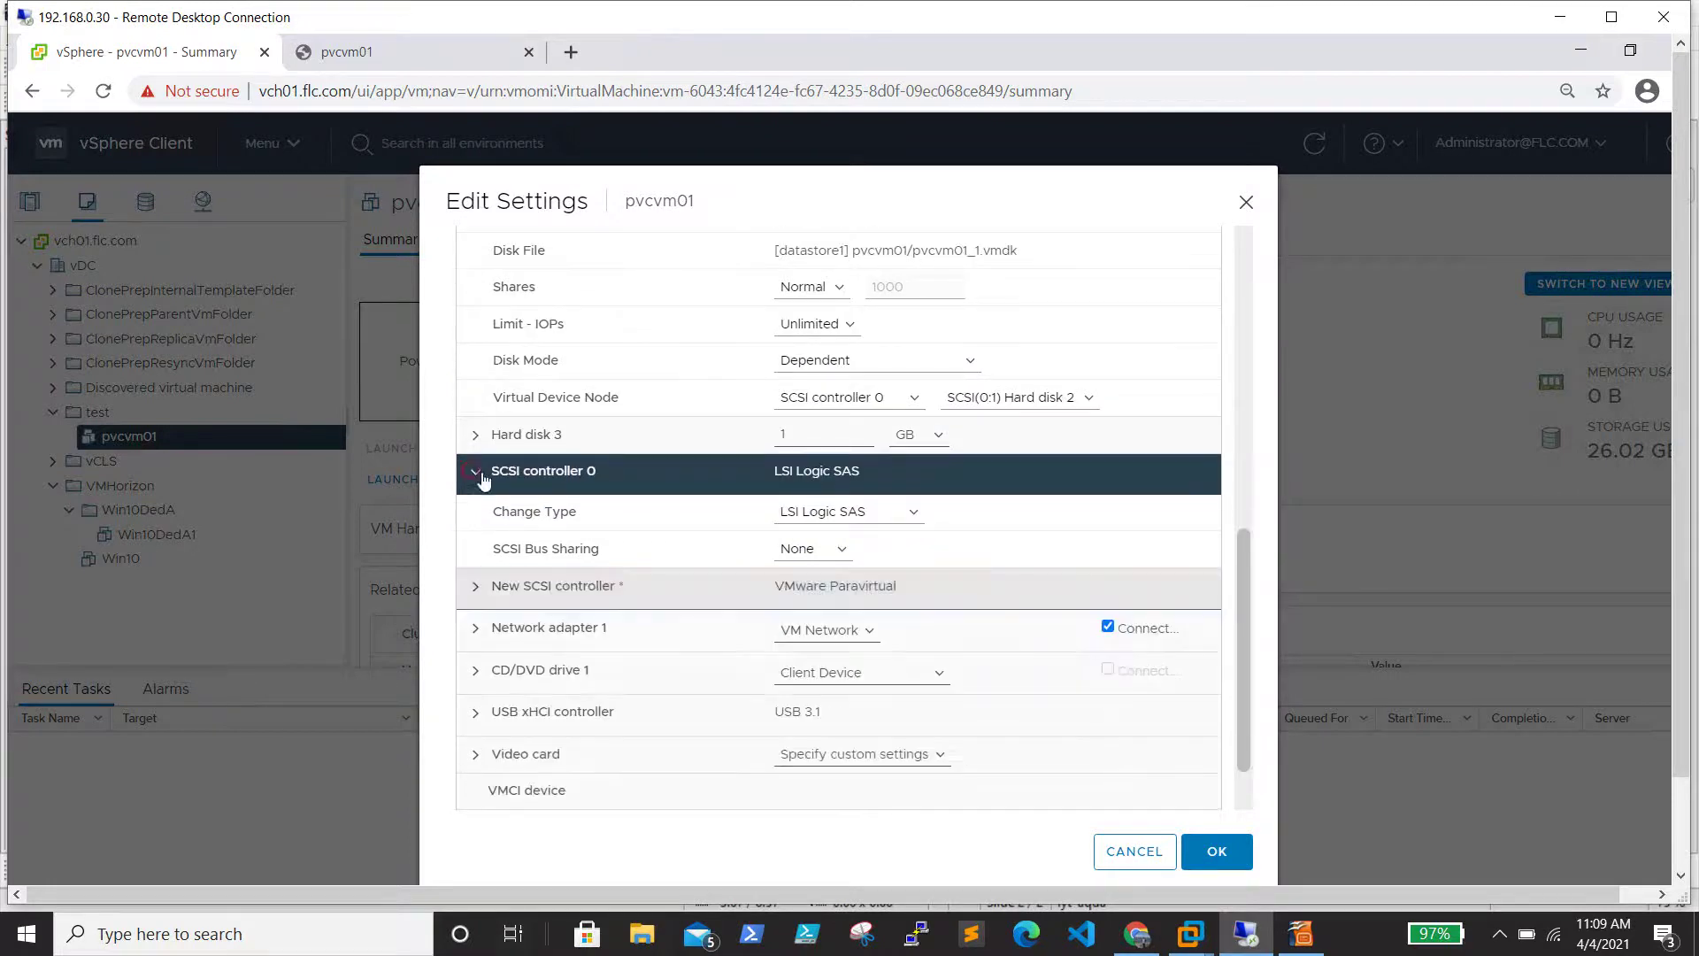
{"action": "left_click_drag", "start_coordinate": [1249, 583], "coordinate": [1246, 241]}
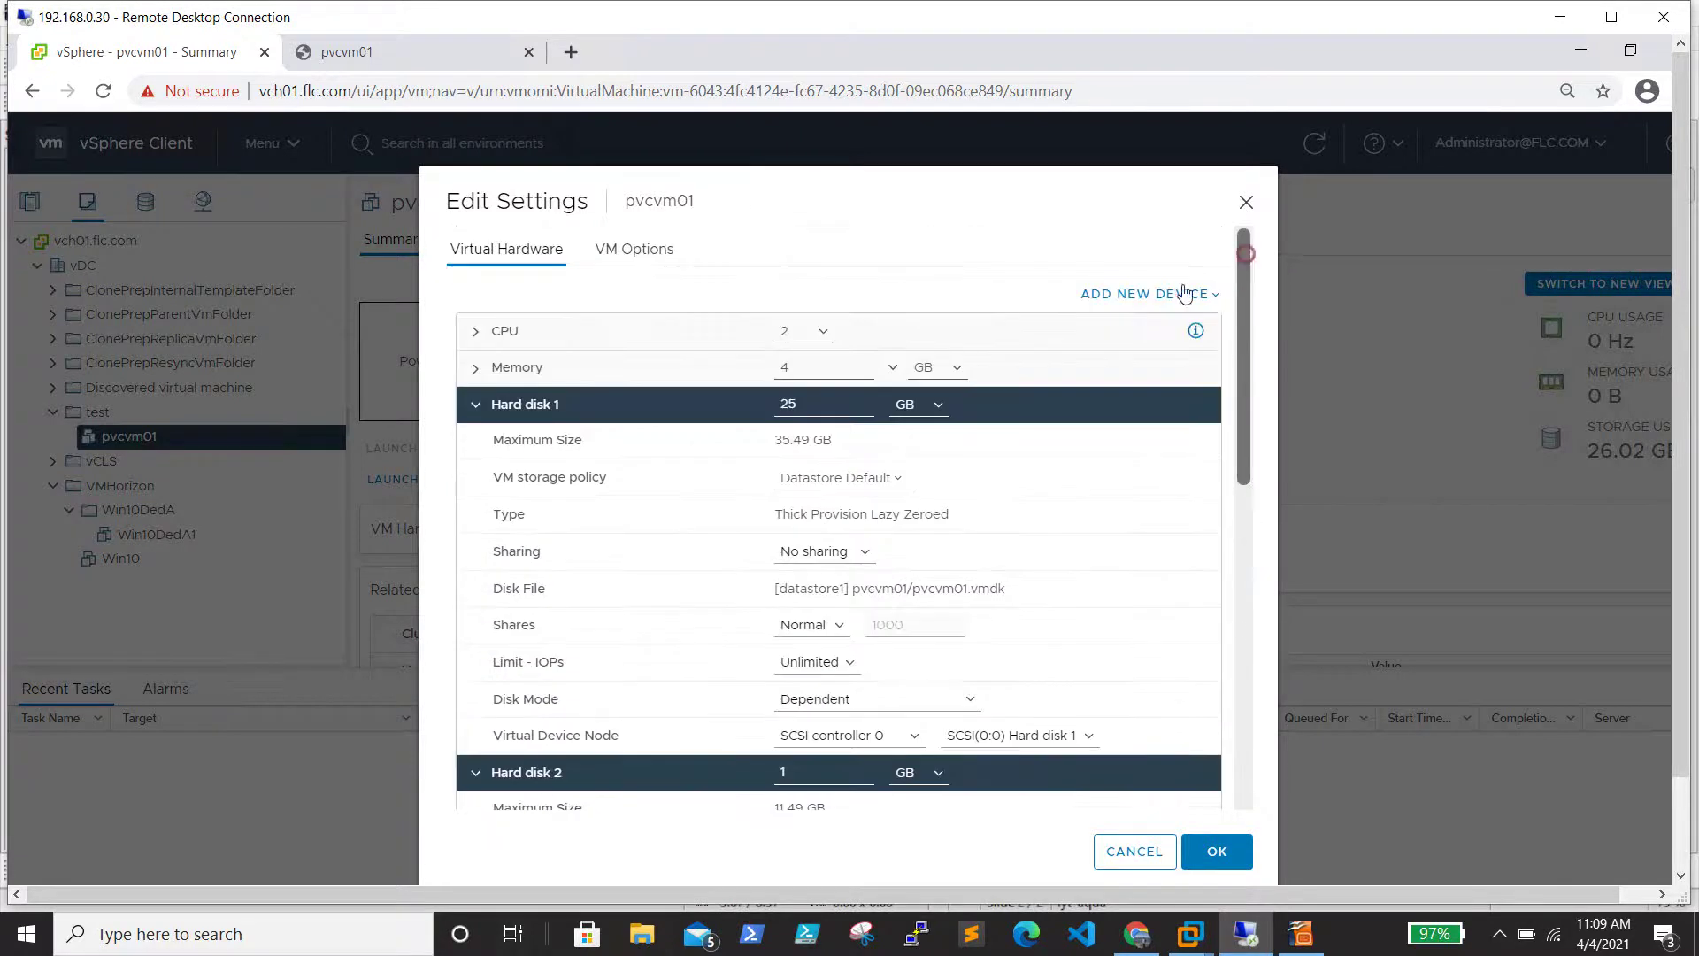
Add a 1 GB New Hard disk on the New SCSI controller (SCSI 1:0) and apply the settings
{"action": "left_click", "coordinate": [1179, 298]}
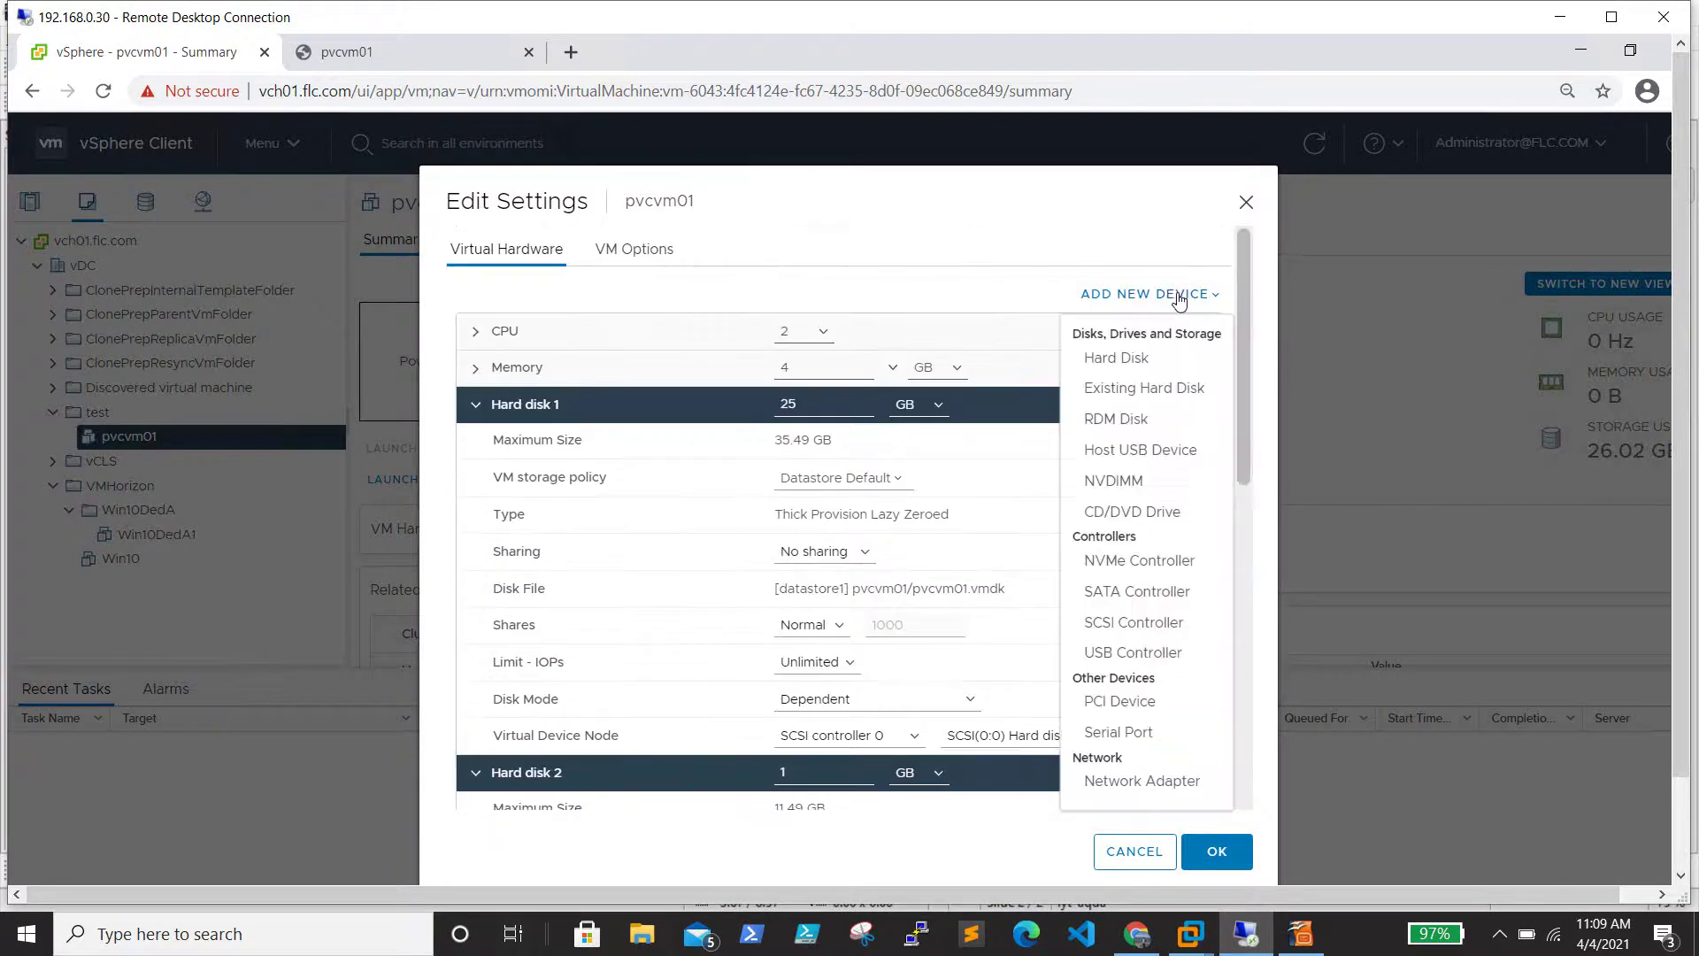
{"action": "left_click", "coordinate": [1141, 358]}
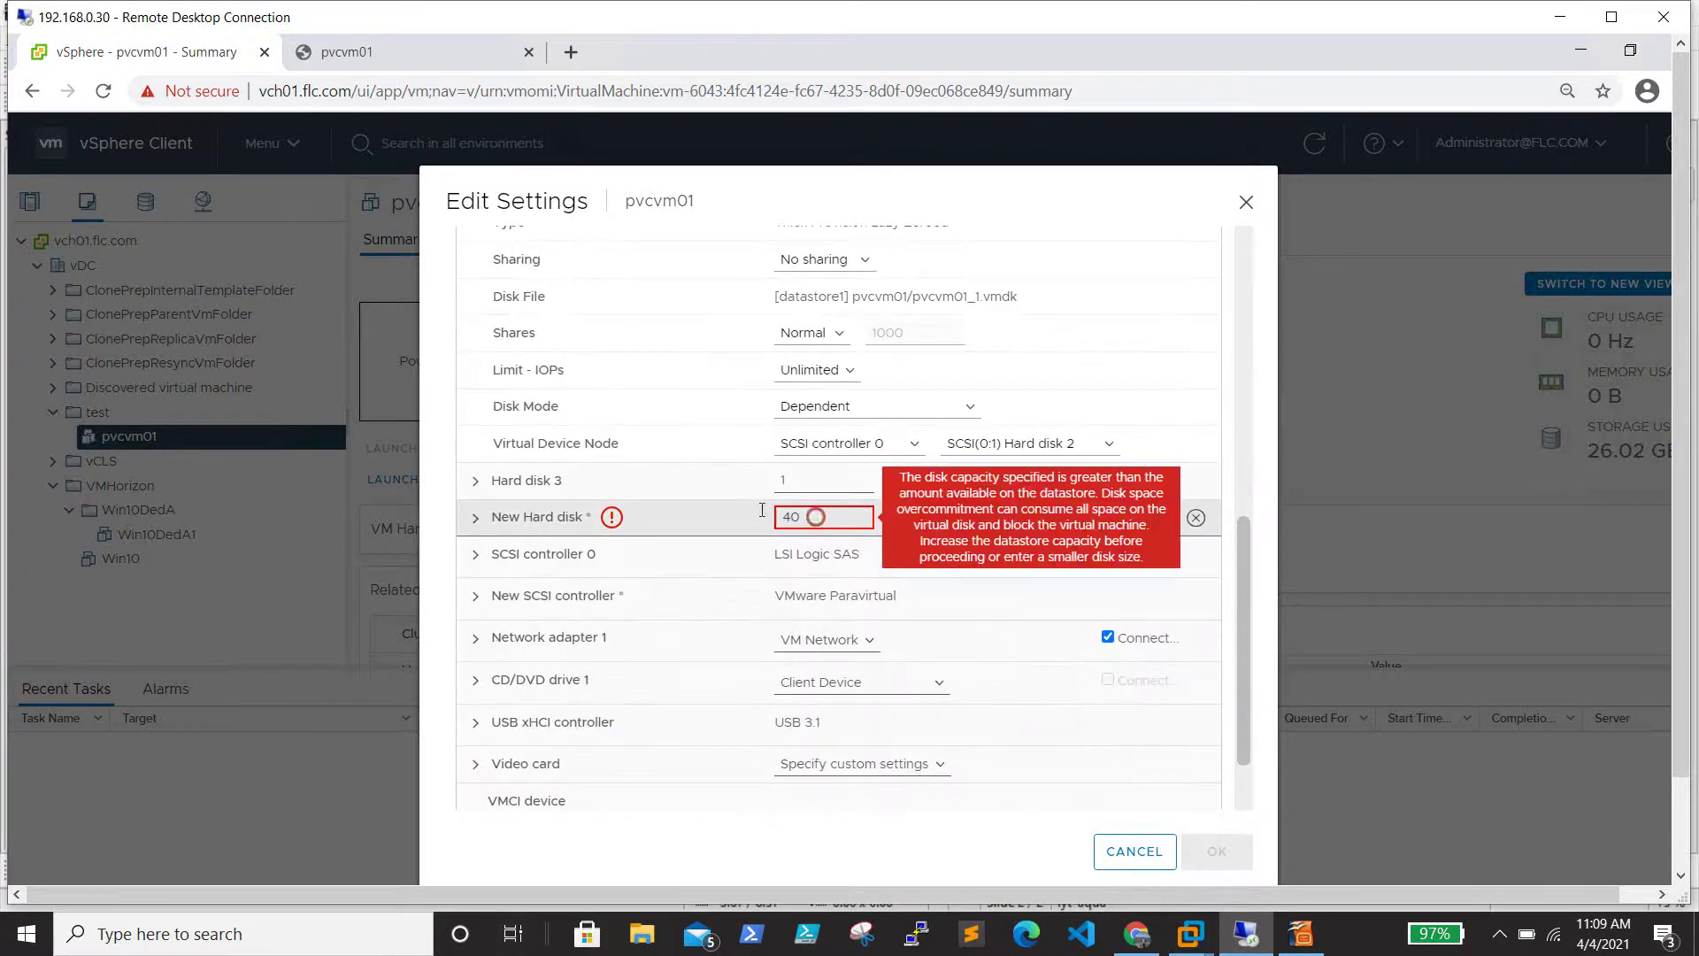
{"action": "type", "text": "1"}
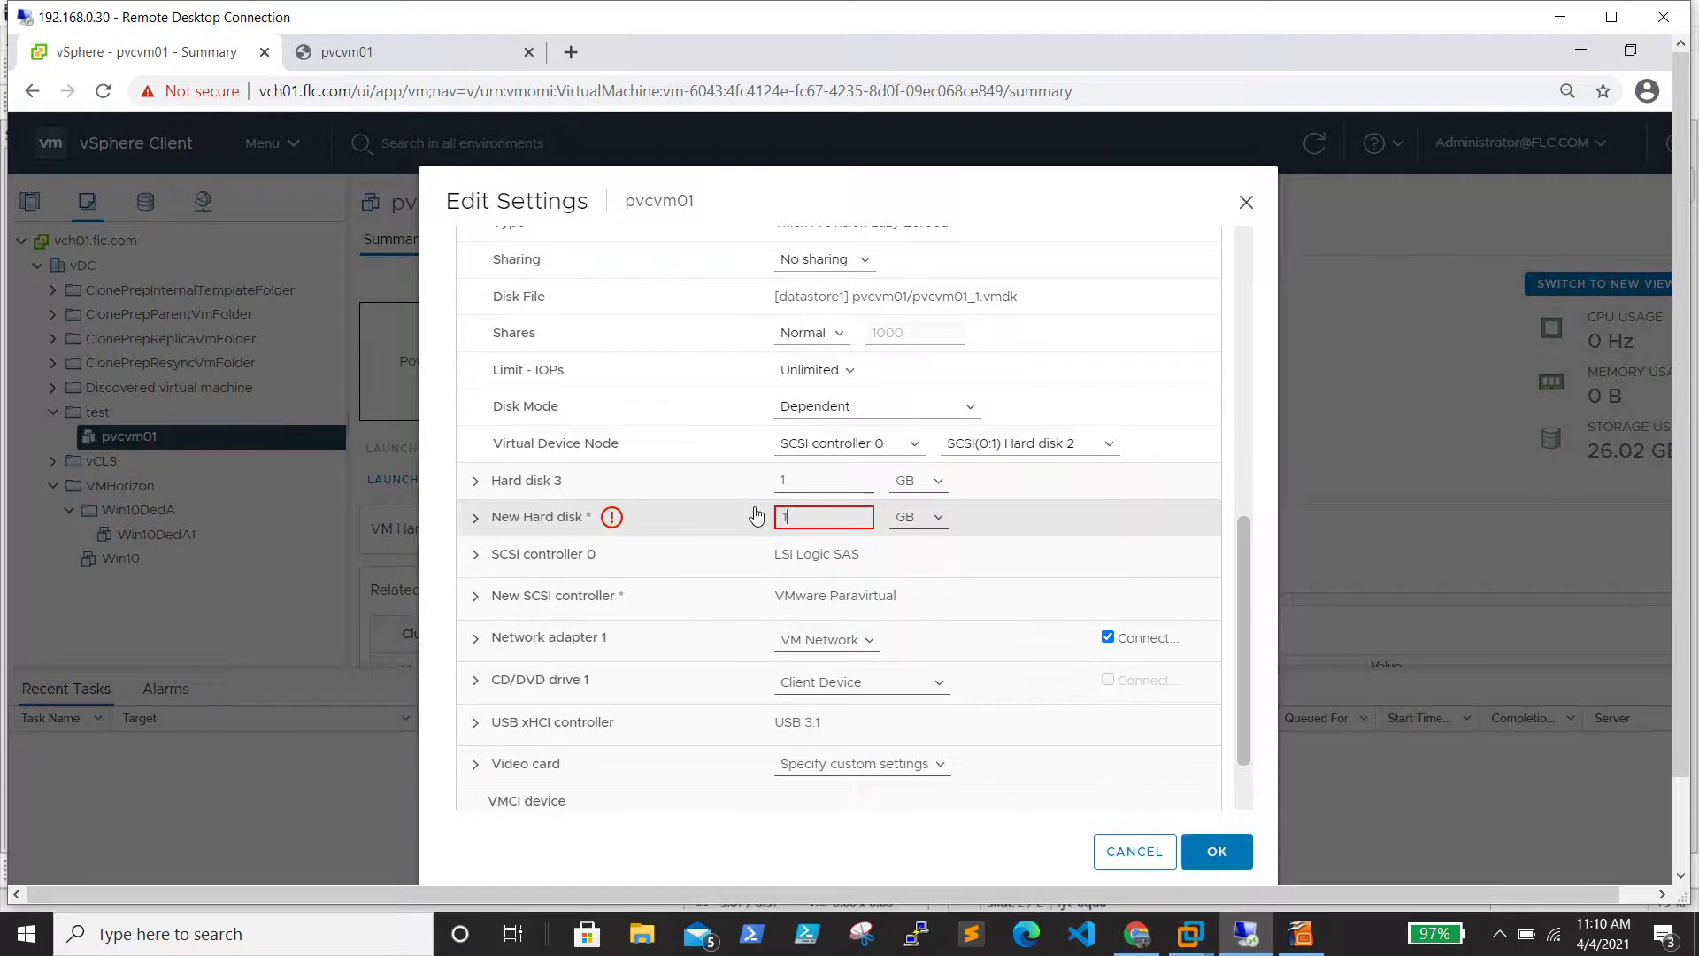
{"action": "left_click", "coordinate": [474, 526]}
{"action": "scroll", "coordinate": [574, 572], "scroll_direction": "down", "scroll_amount": 1}
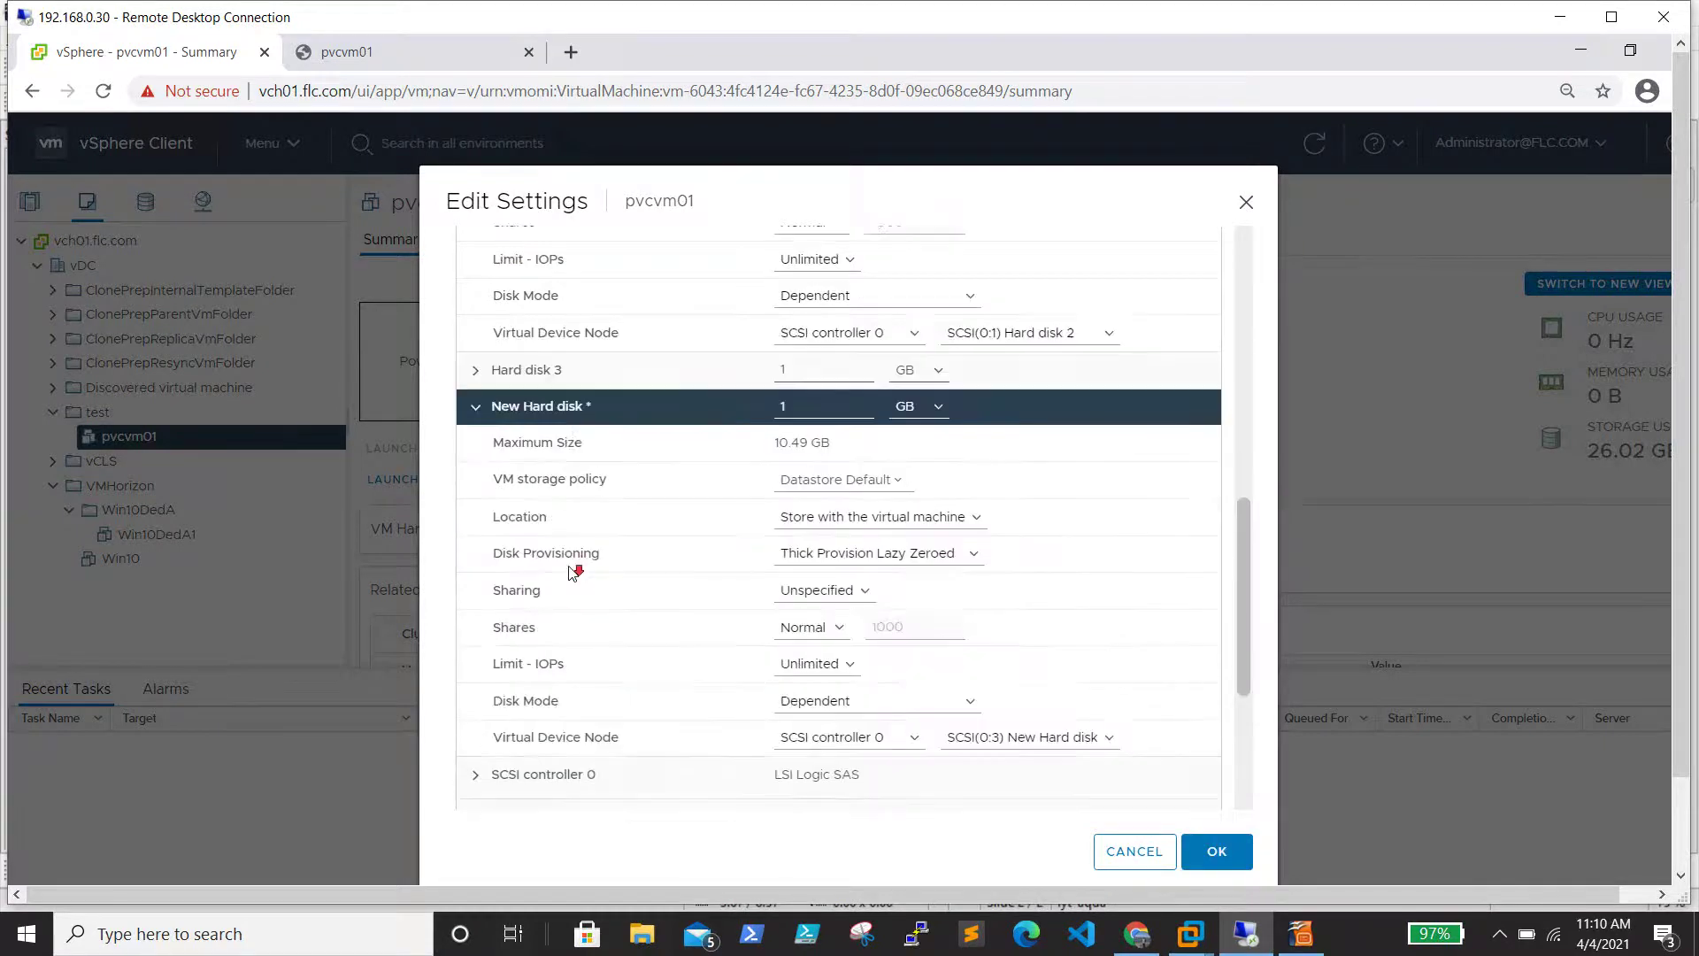
{"action": "scroll", "coordinate": [573, 572], "scroll_direction": "down", "scroll_amount": 1}
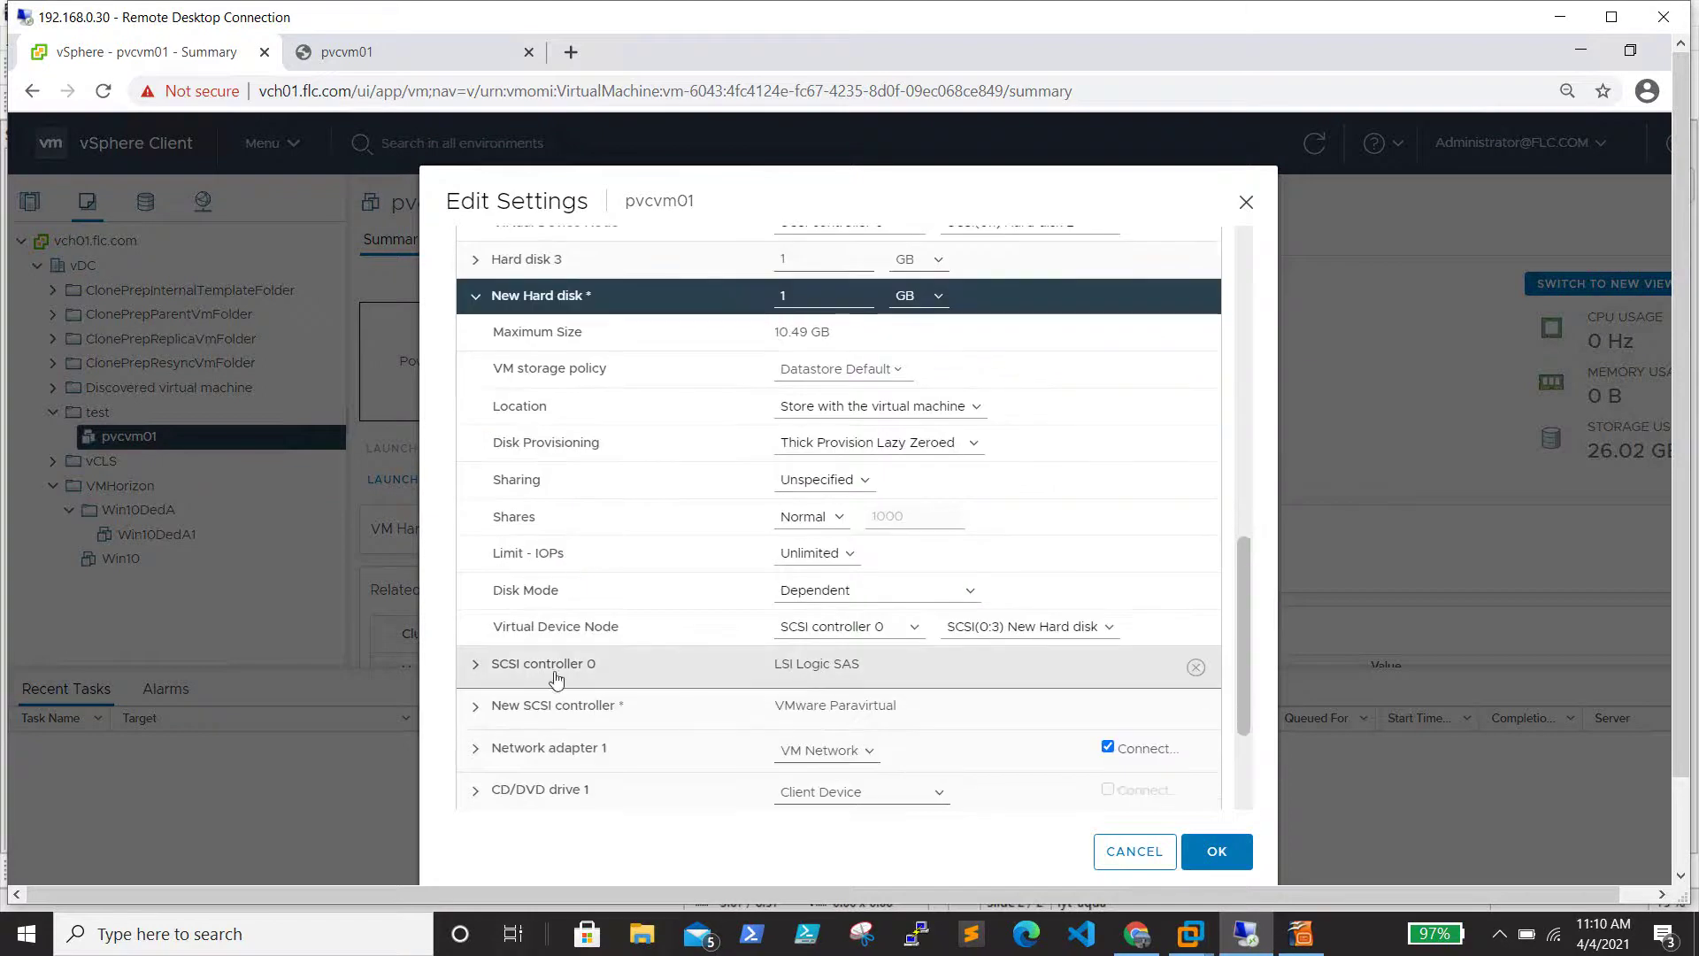
{"action": "left_click", "coordinate": [909, 624]}
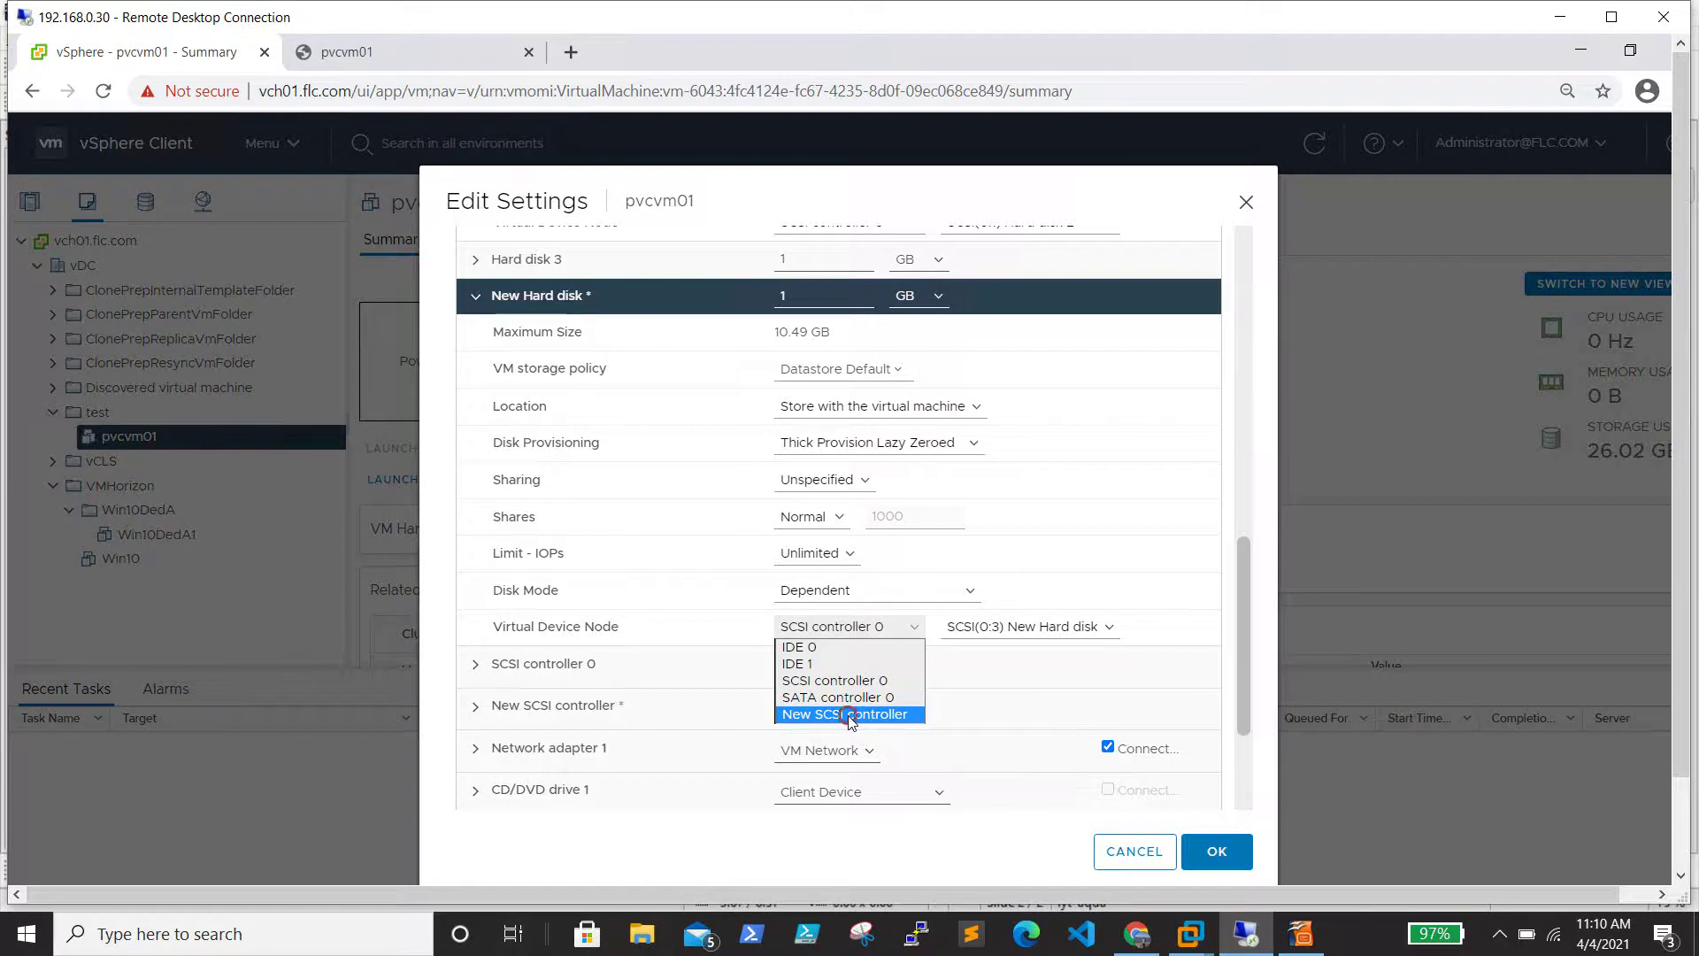
{"action": "left_click", "coordinate": [850, 721]}
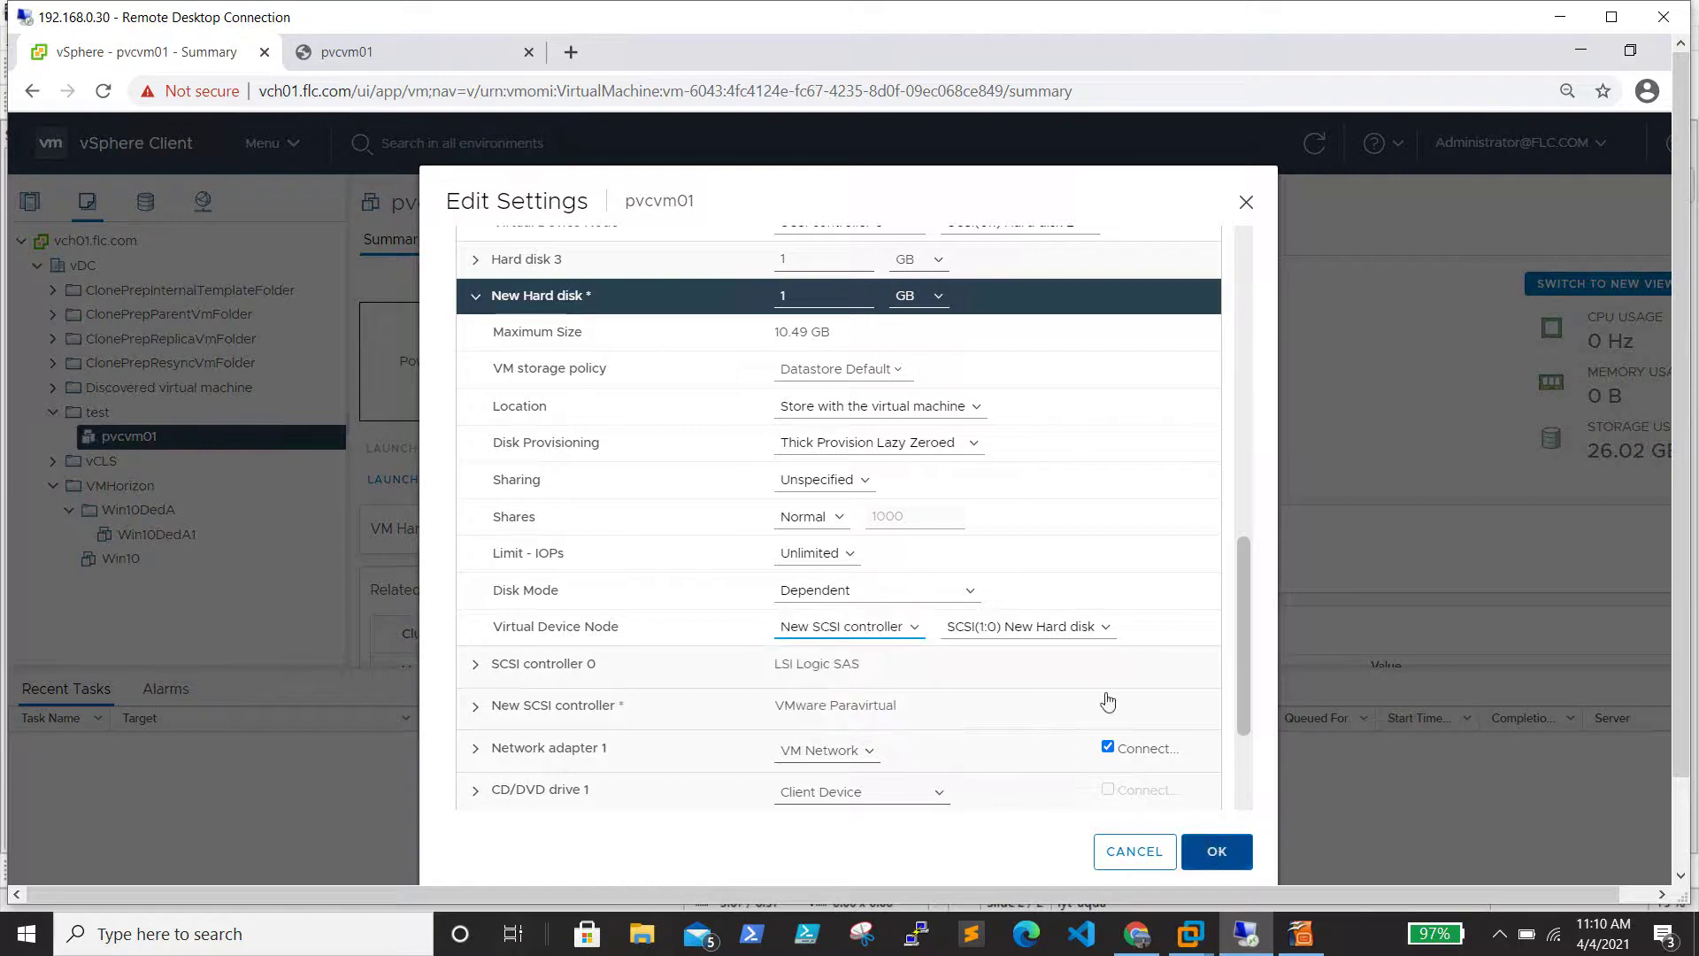
{"action": "key", "text": "Return"}
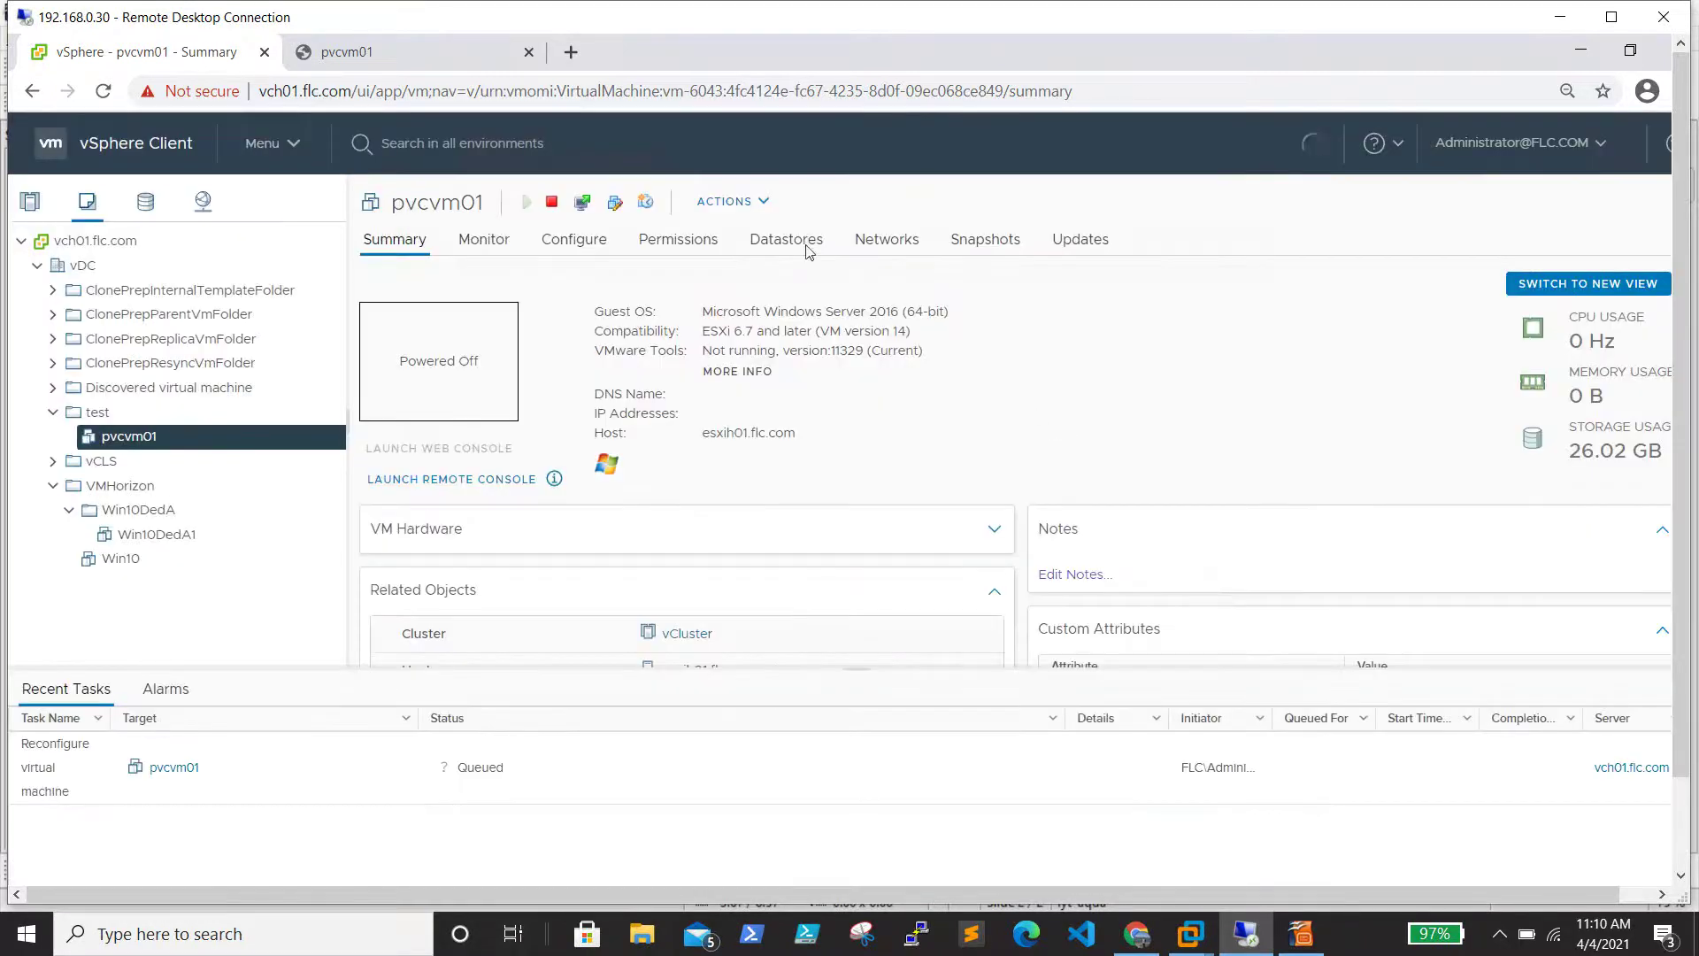
Verify Hard disk 4 sits on SCSI controller 1 at 1:0, close settings, and power on pvcvm01
{"action": "left_click", "coordinate": [765, 202]}
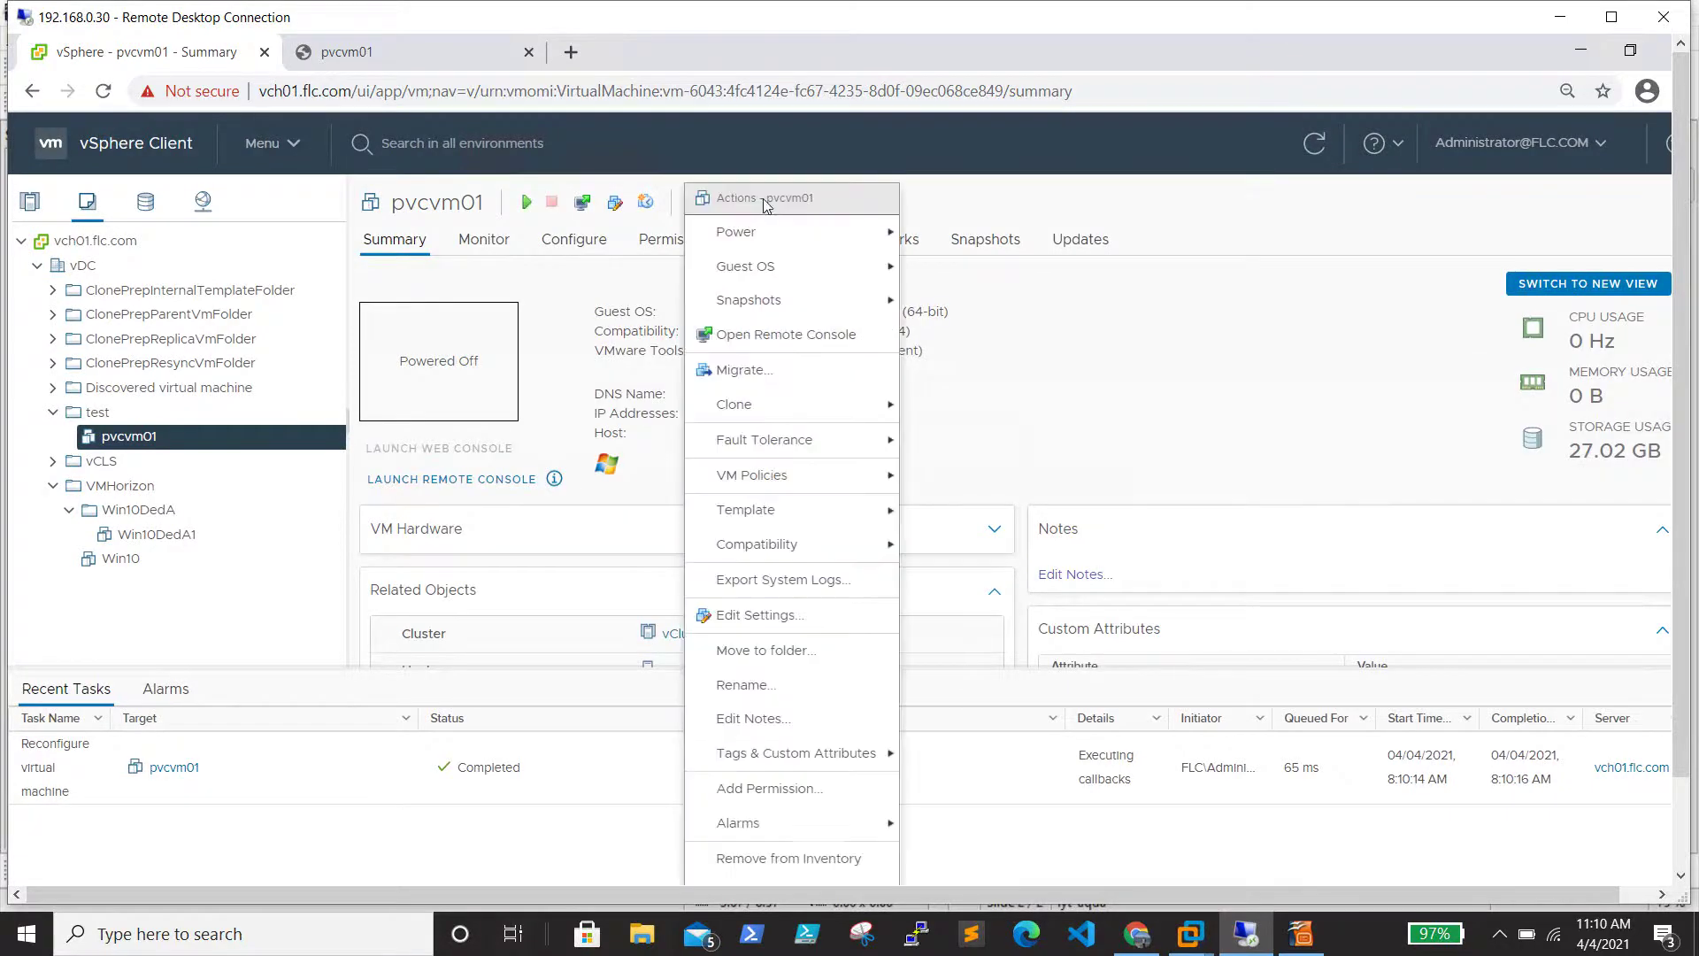
{"action": "mouse_move", "coordinate": [768, 246]}
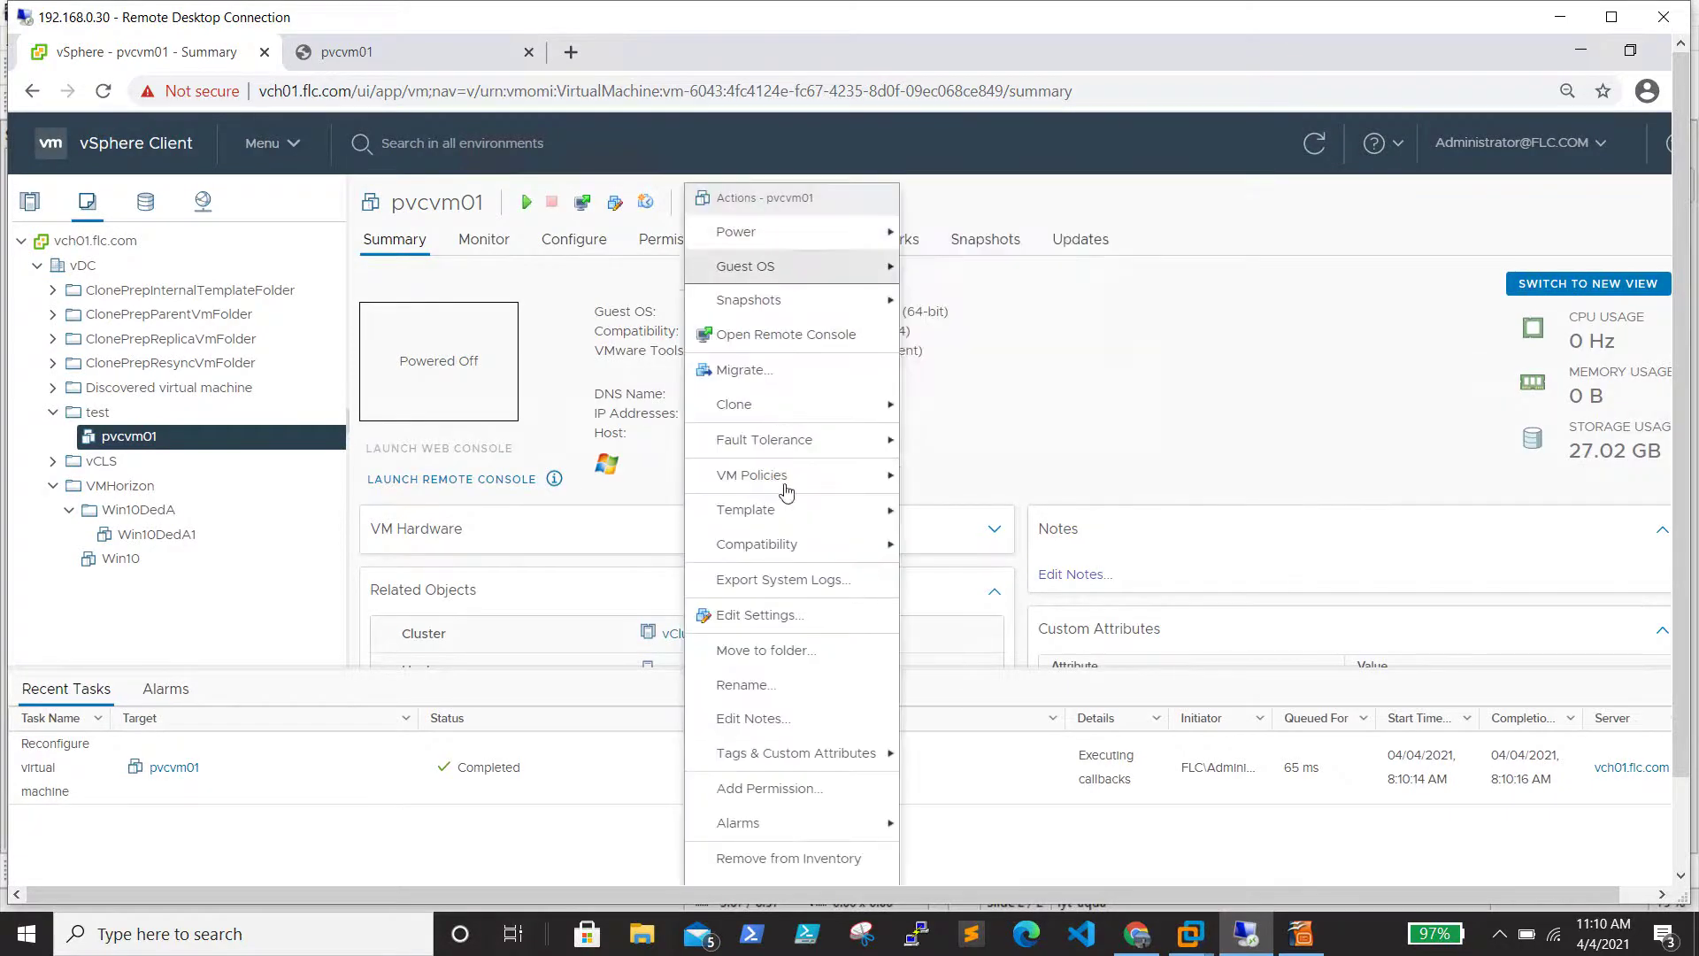
{"action": "key", "text": "Return"}
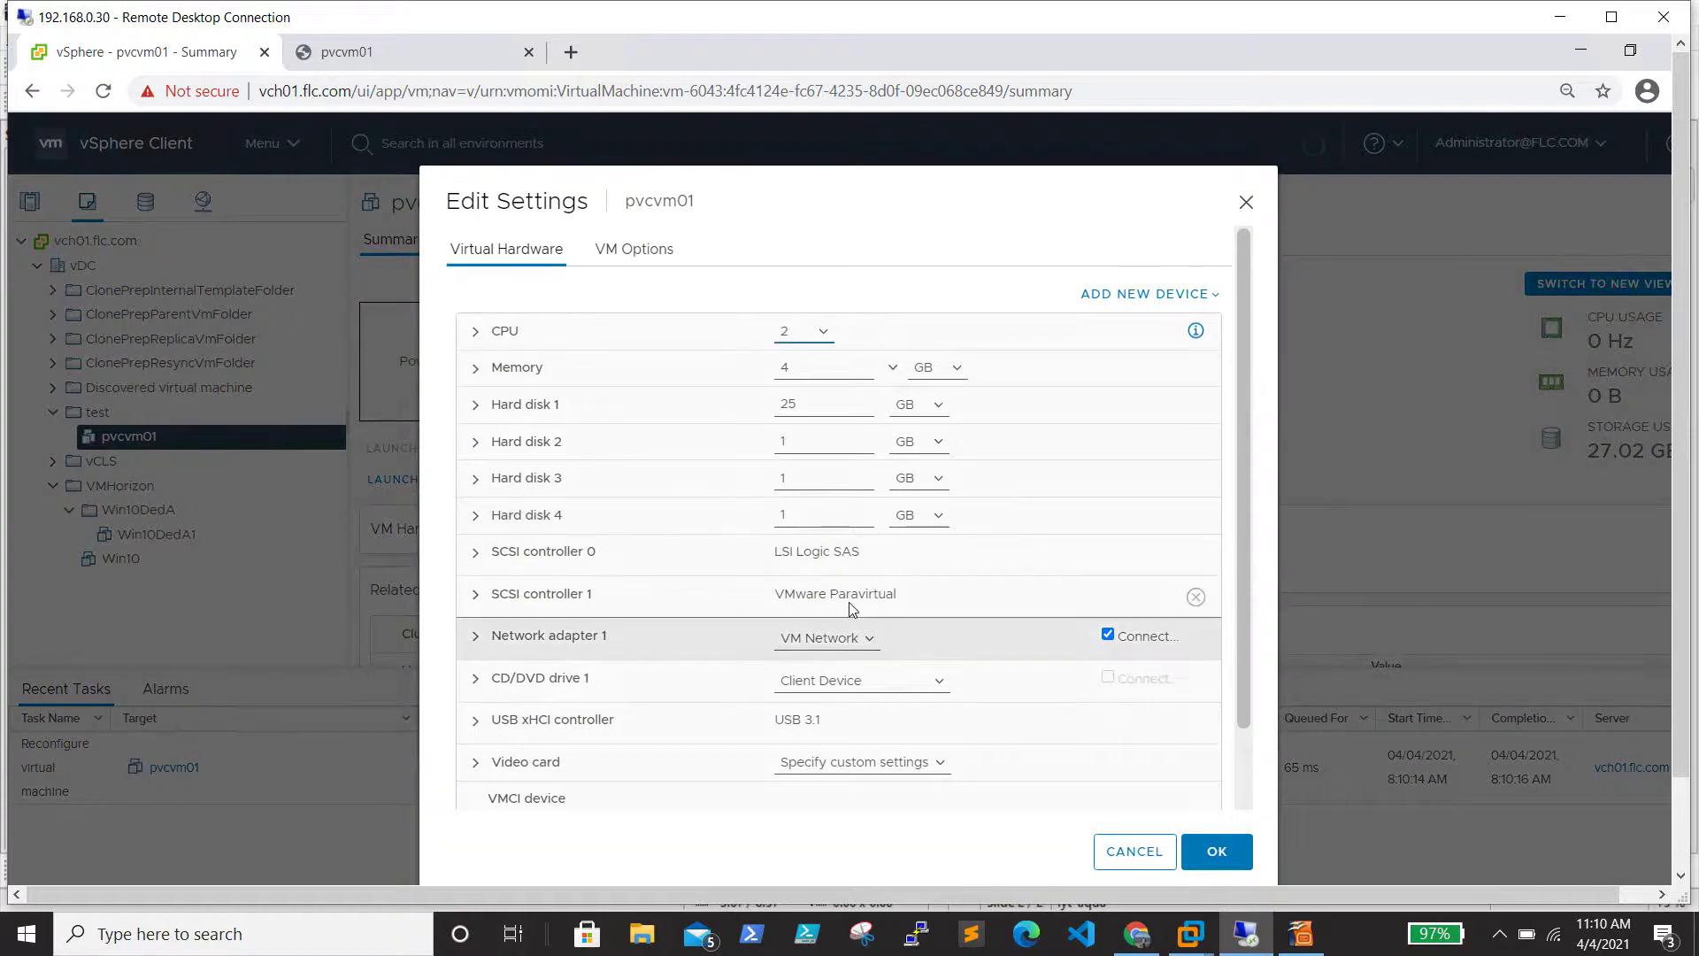
{"action": "left_click", "coordinate": [476, 515]}
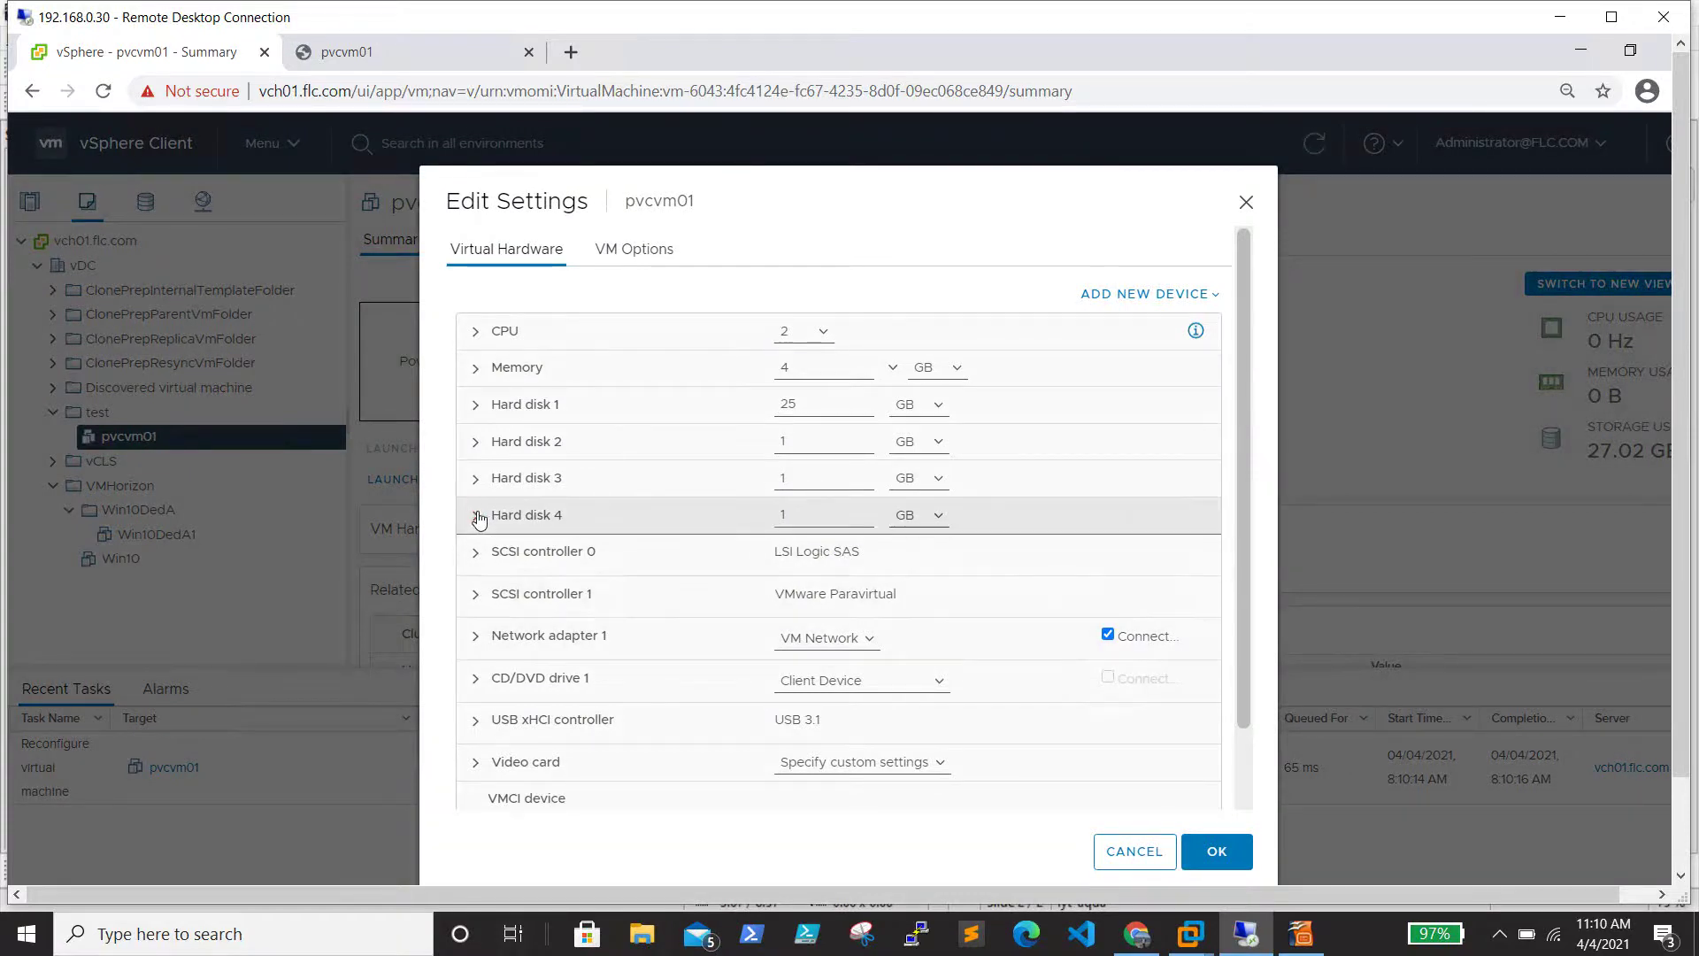
{"action": "scroll", "coordinate": [569, 541], "scroll_direction": "down", "scroll_amount": 1}
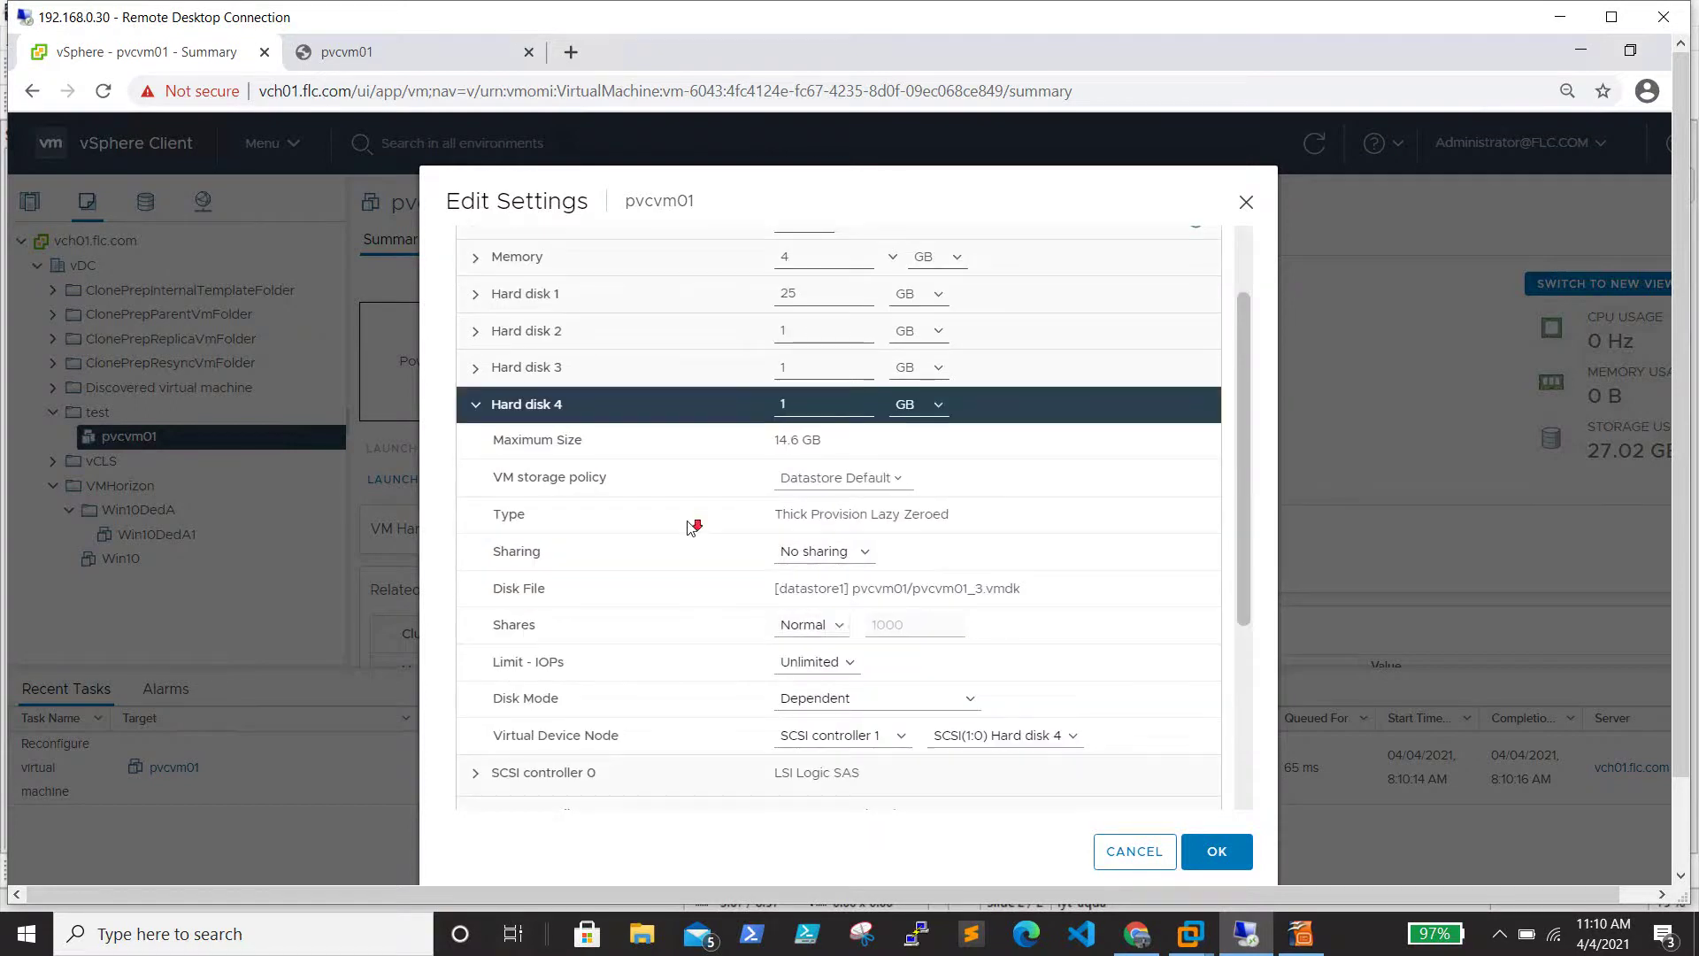
{"action": "scroll", "coordinate": [831, 672], "scroll_direction": "down", "scroll_amount": 1}
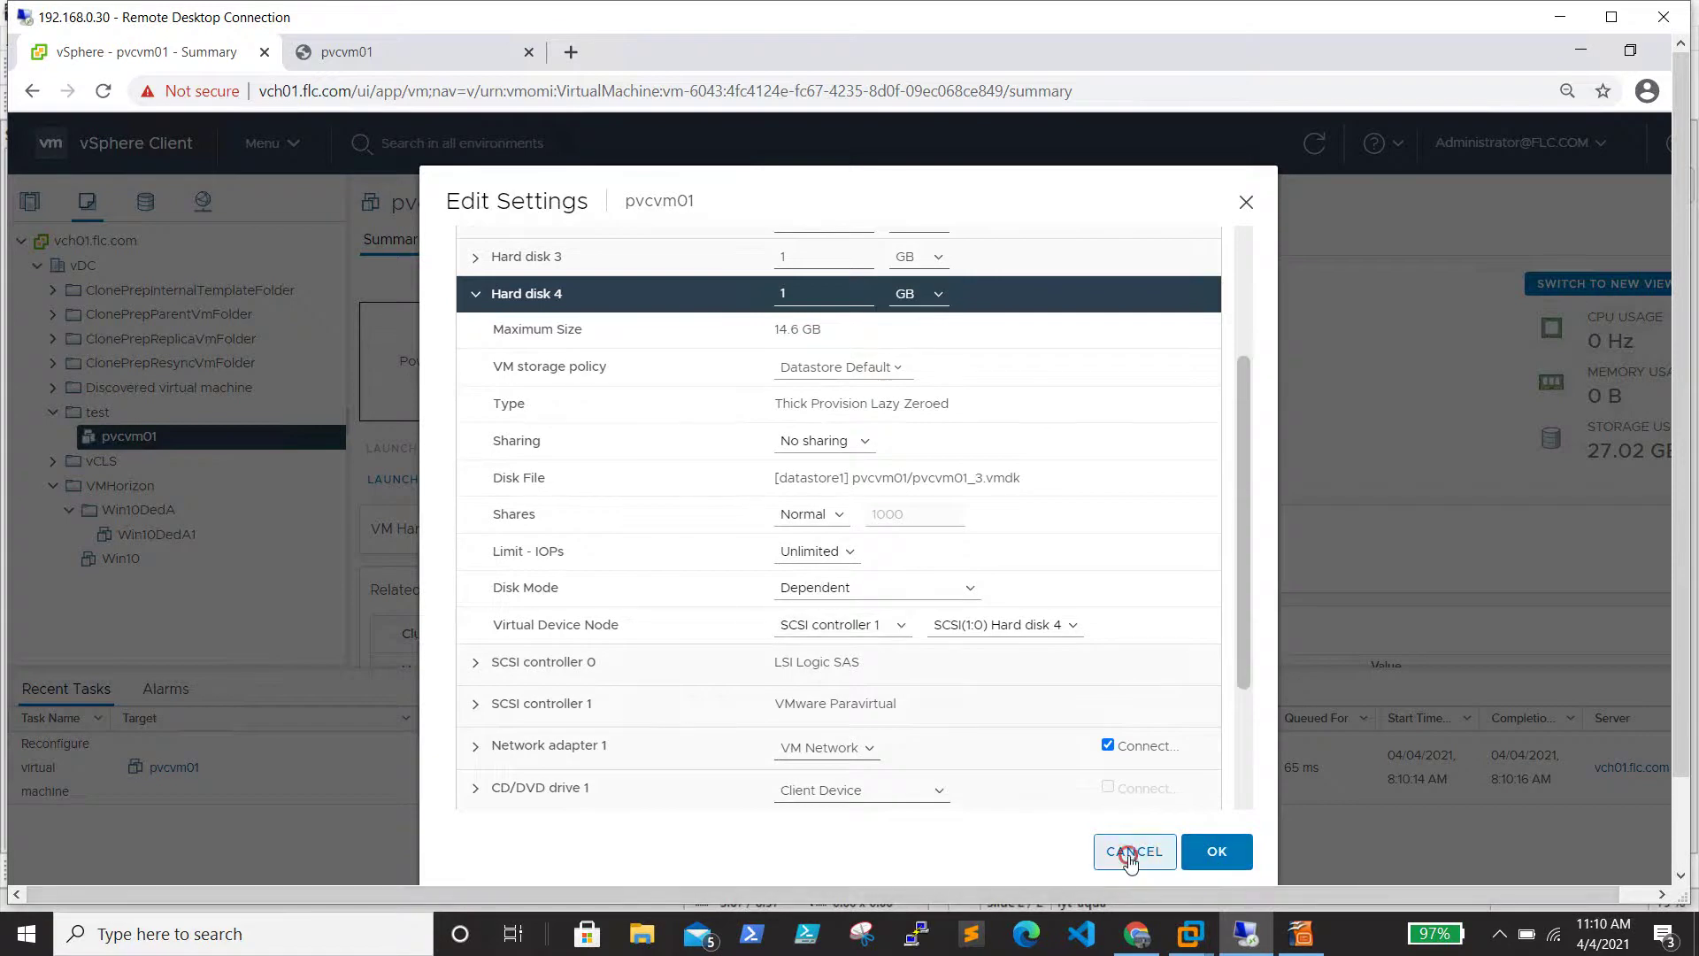
{"action": "key", "text": "Escape"}
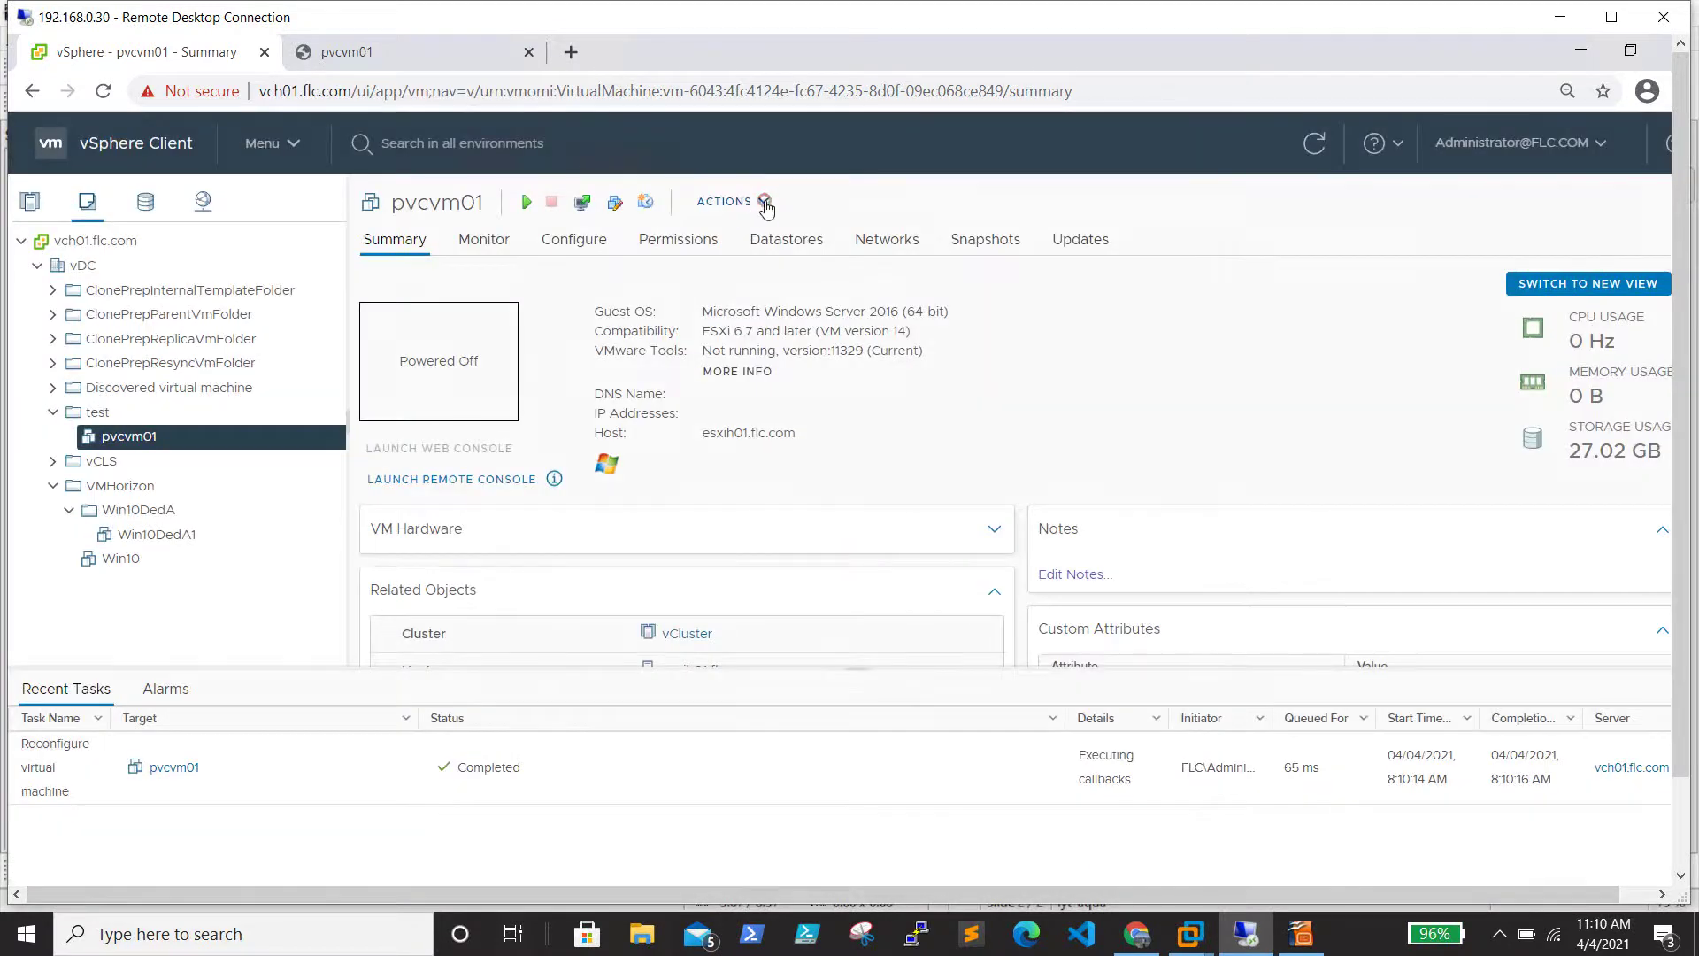
{"action": "left_click", "coordinate": [765, 205]}
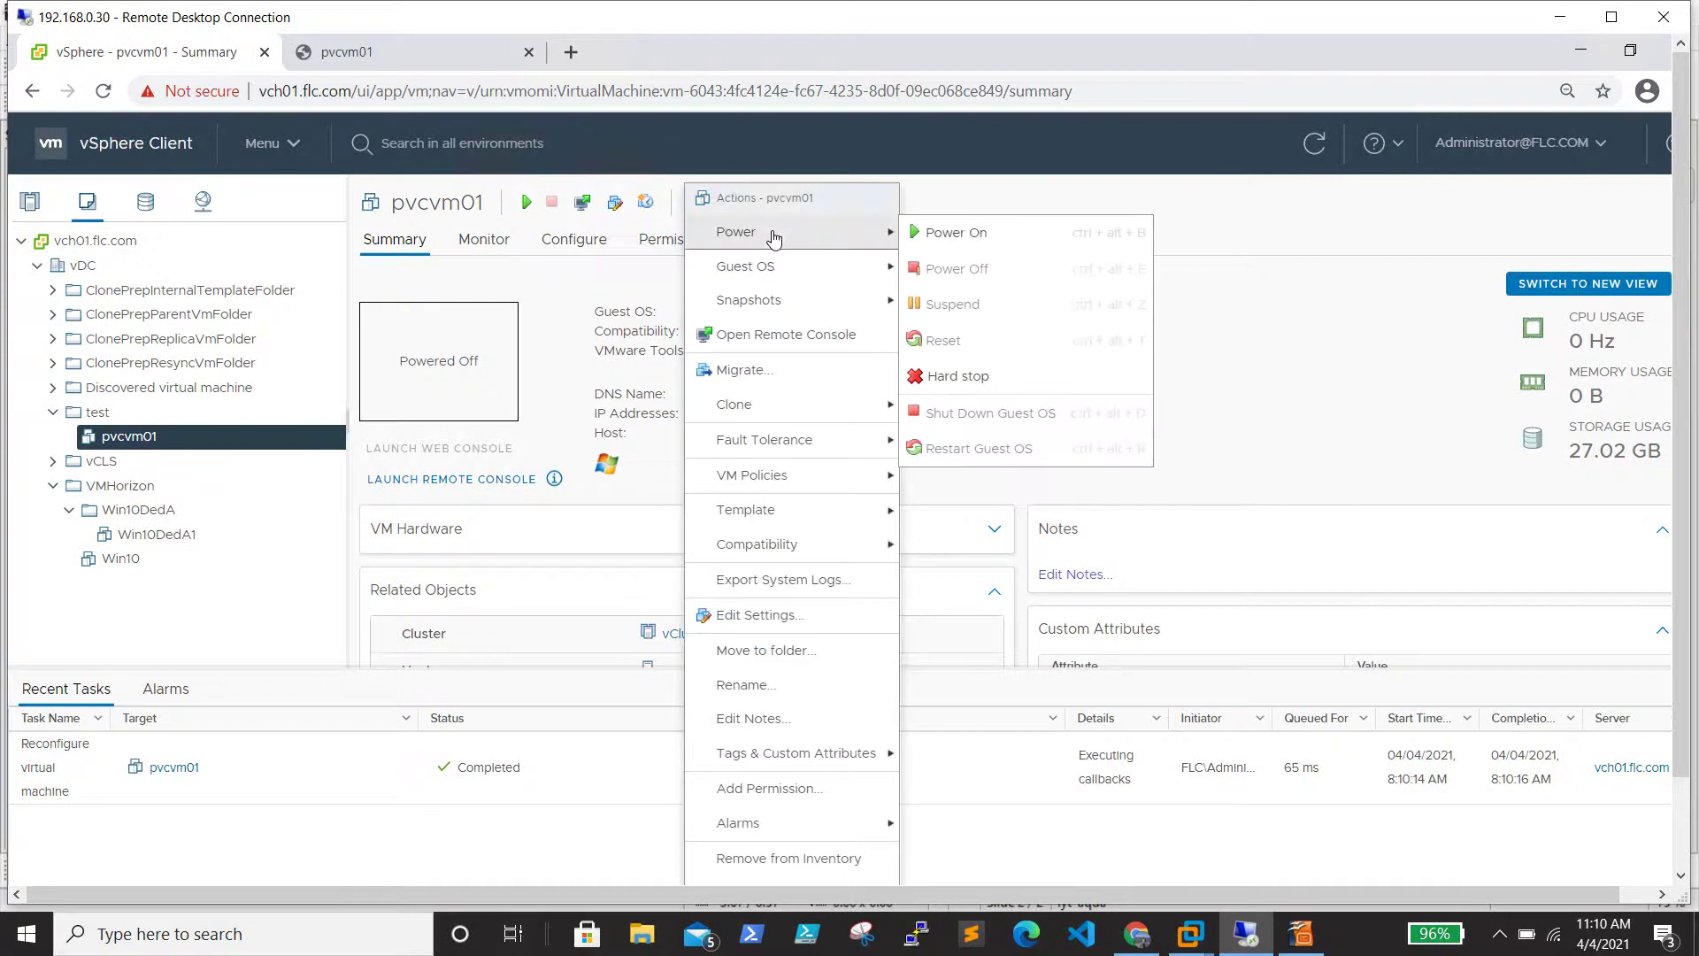
{"action": "left_click", "coordinate": [978, 234]}
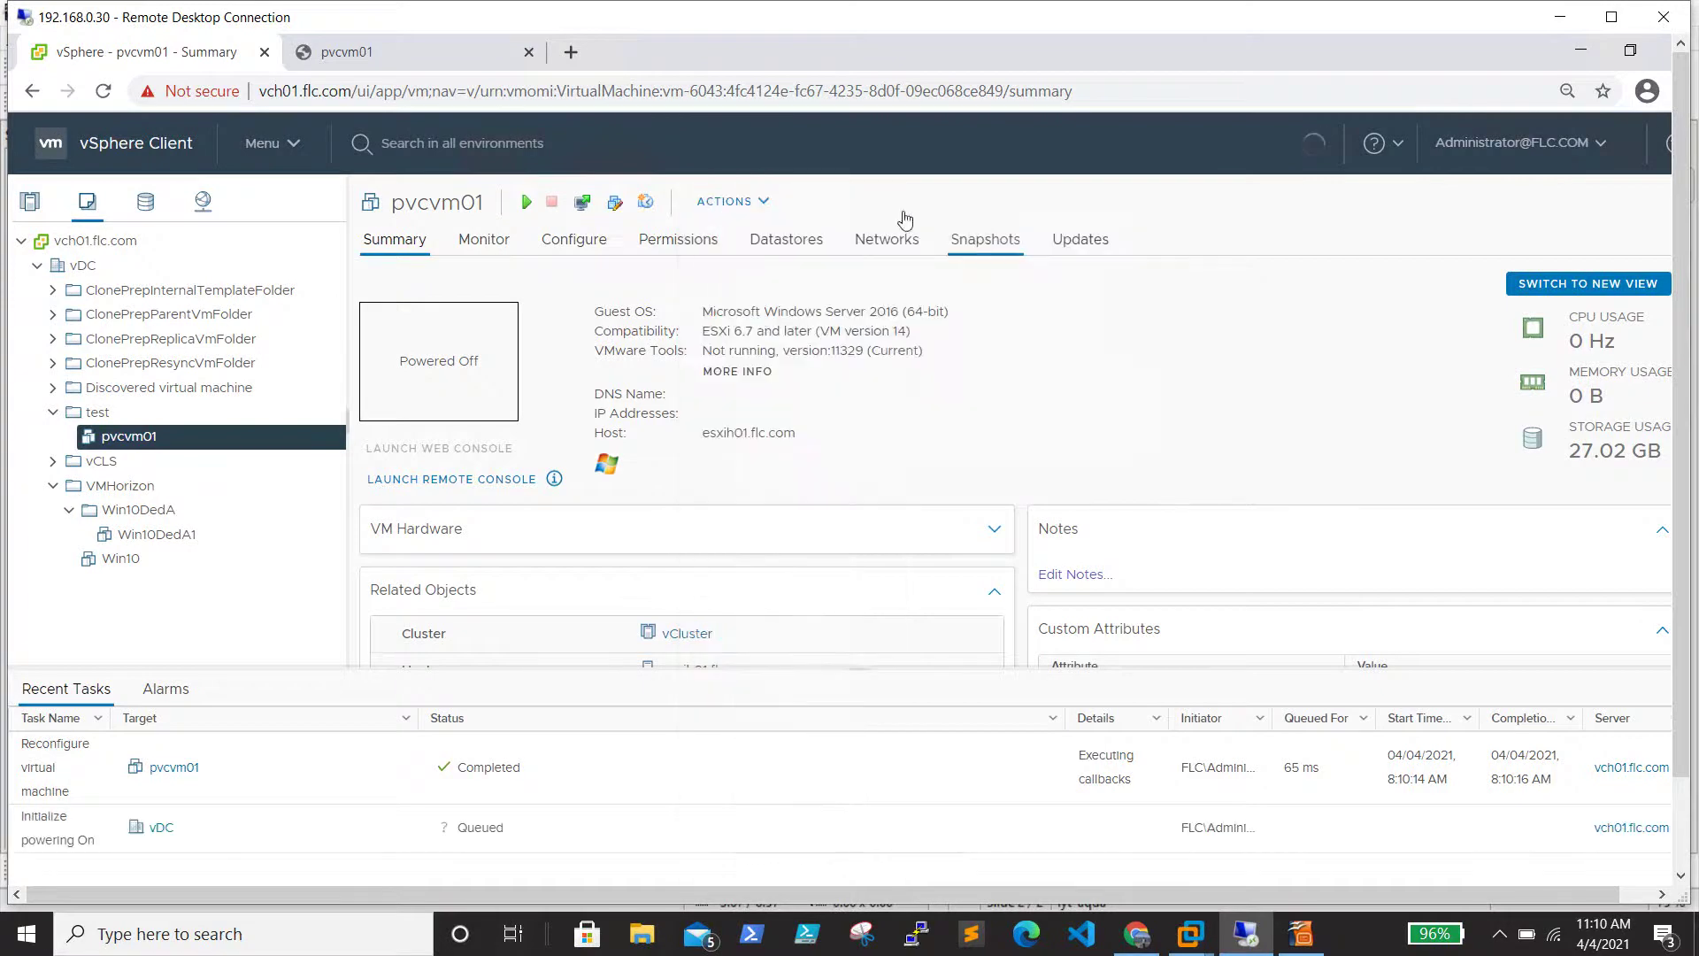
Unlock the pvcvm01 console and sign in as Administrator with the account password
{"action": "left_click", "coordinate": [409, 58]}
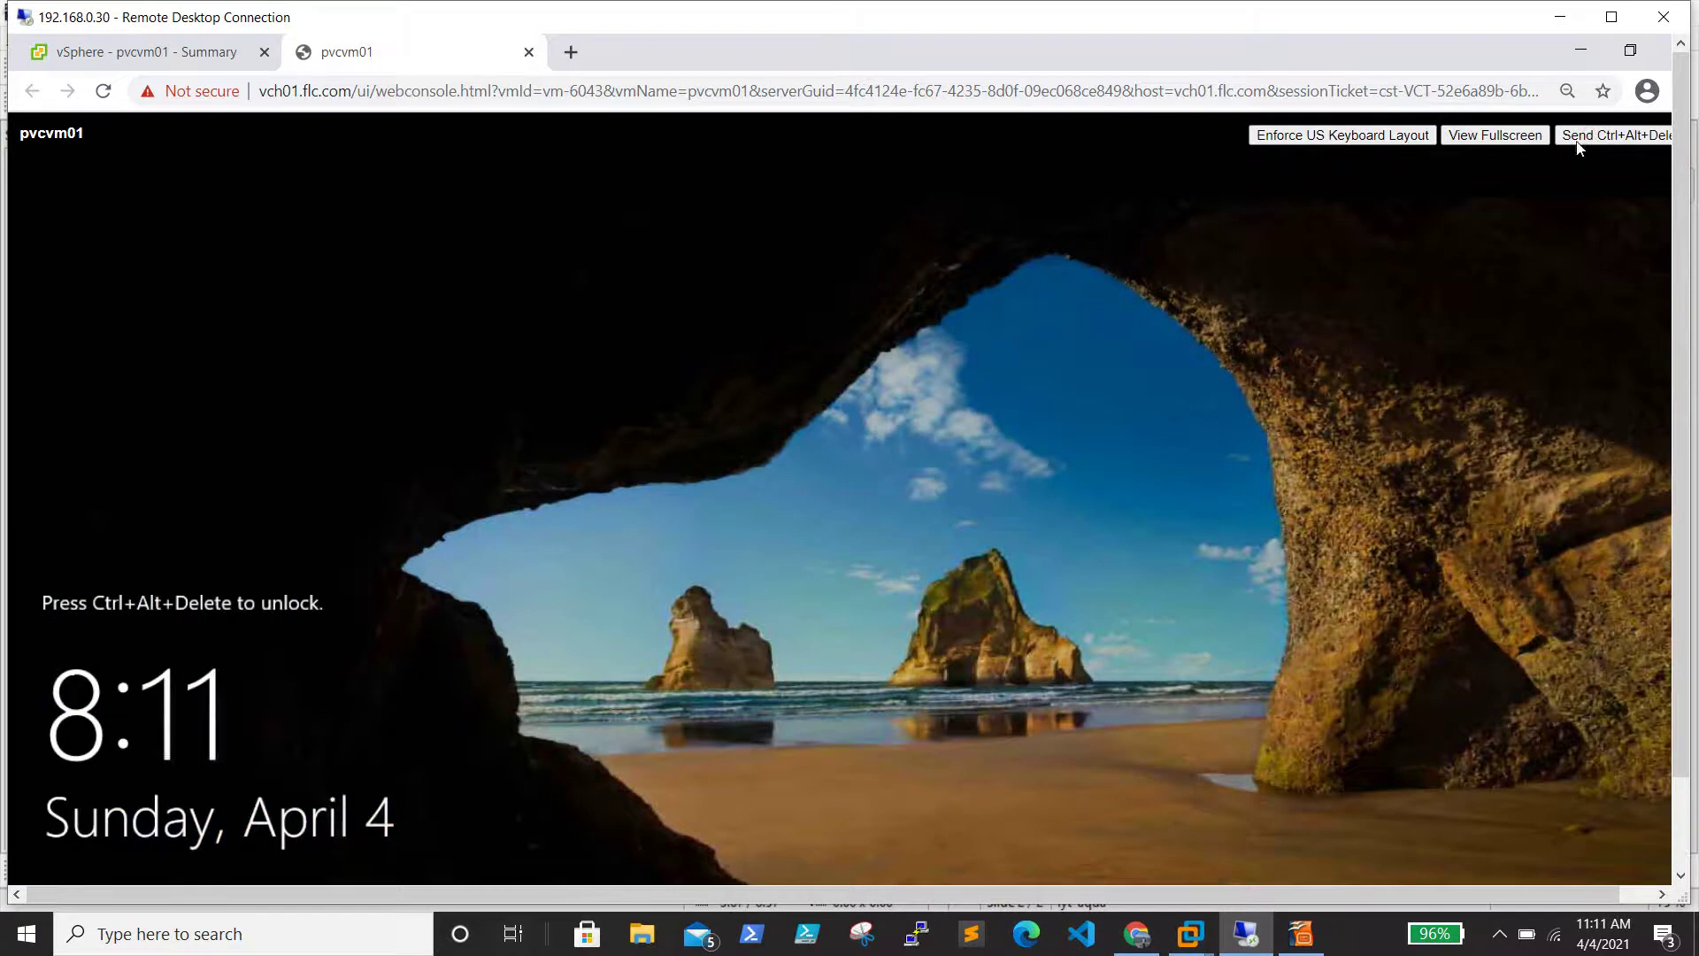
{"action": "left_click", "coordinate": [1591, 135]}
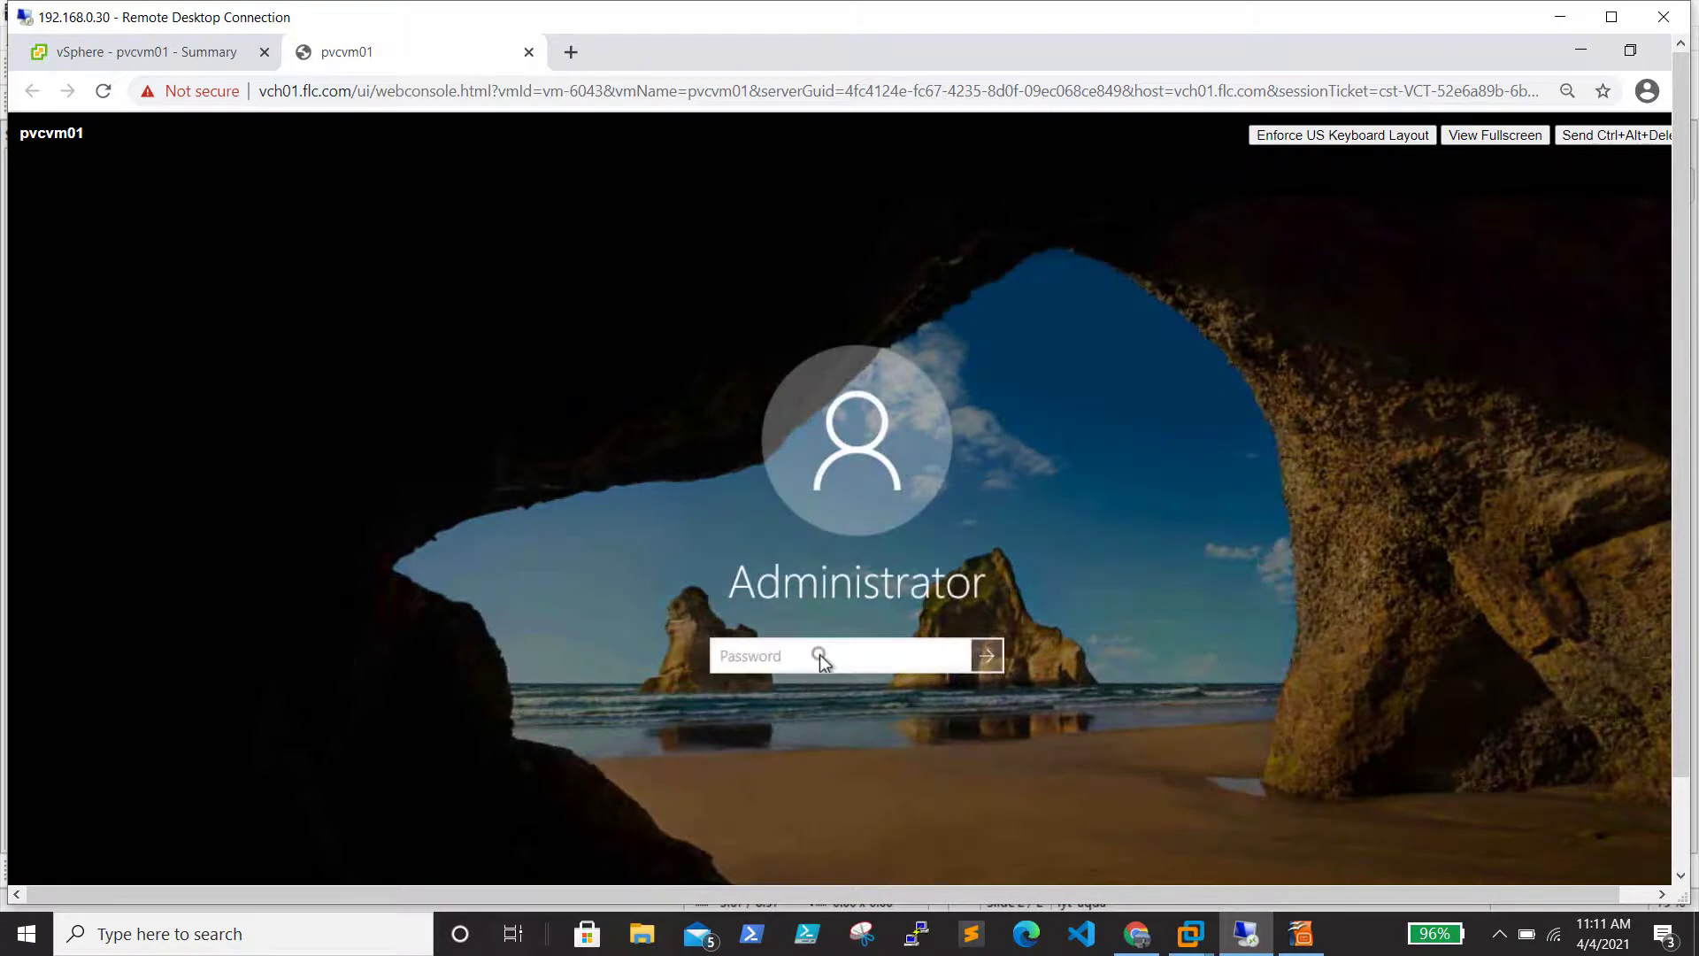
{"action": "type", "text": "pass"}
{"action": "key", "text": "BackSpace"}
{"action": "key", "text": "BackSpace"}
{"action": "key", "text": "BackSpace"}
{"action": "key", "text": "BackSpace"}
{"action": "type", "text": "p"}
{"action": "key", "text": "Return"}
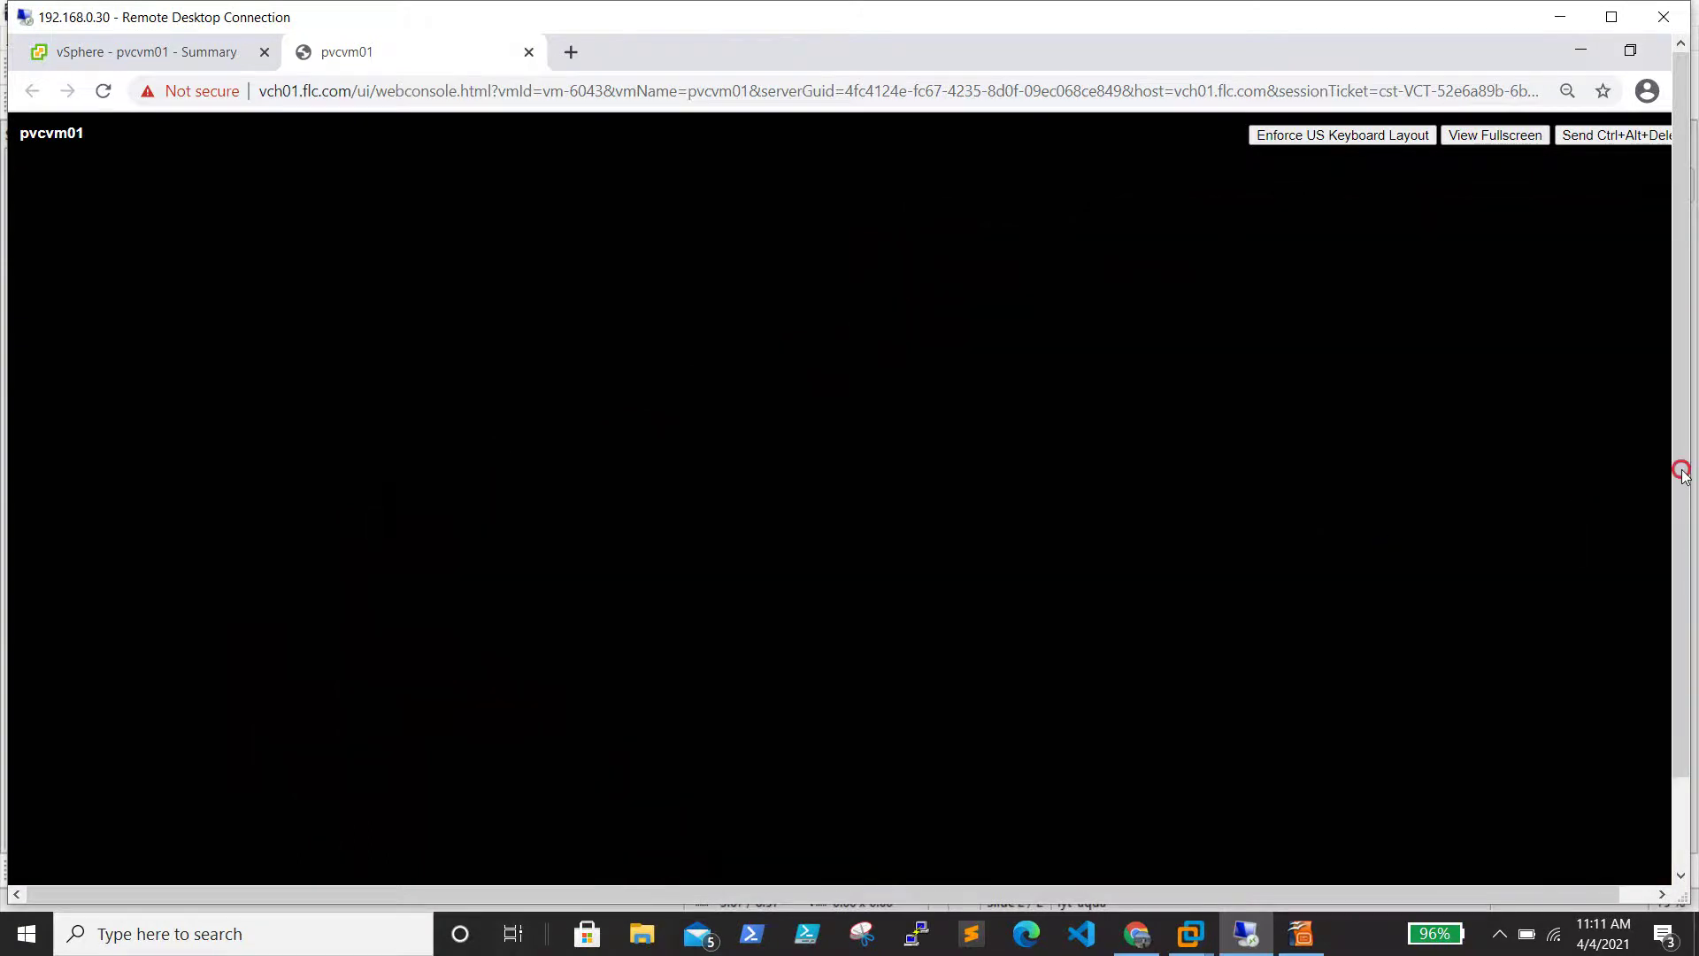
{"action": "left_click_drag", "start_coordinate": [1681, 470], "coordinate": [1680, 581]}
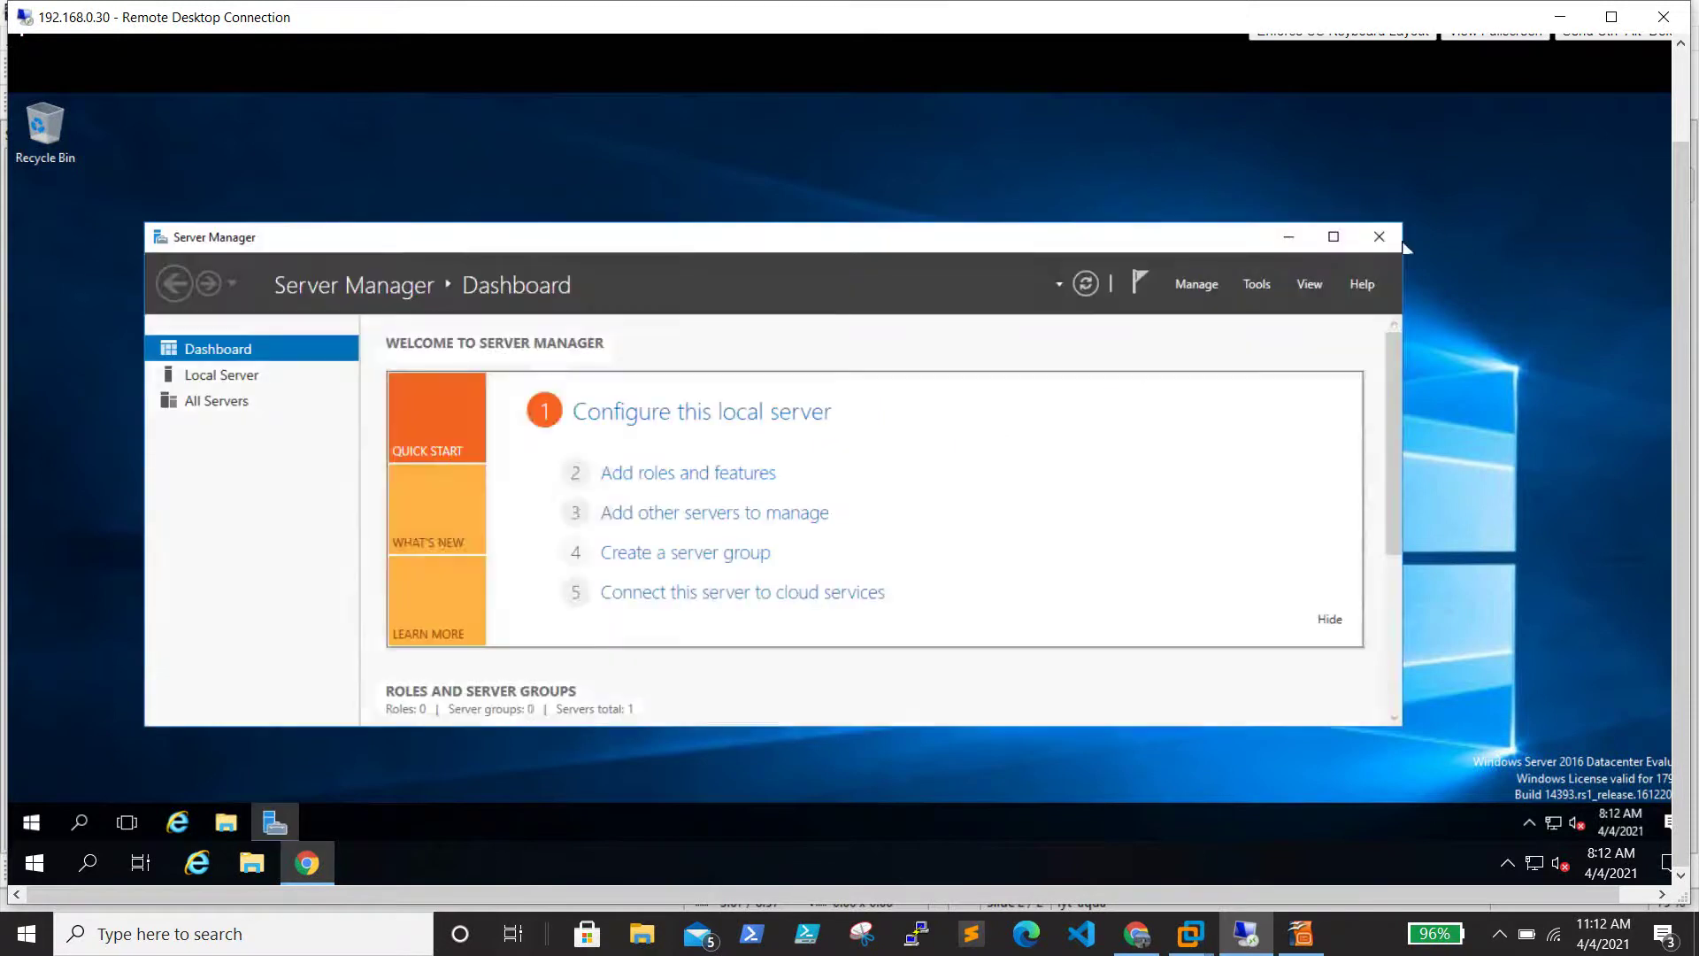
Close Server Manager and open Device Manager (devmgmt.msc) to select VMware PVSCSI Controller under Storage controllers
{"action": "left_click", "coordinate": [1397, 239]}
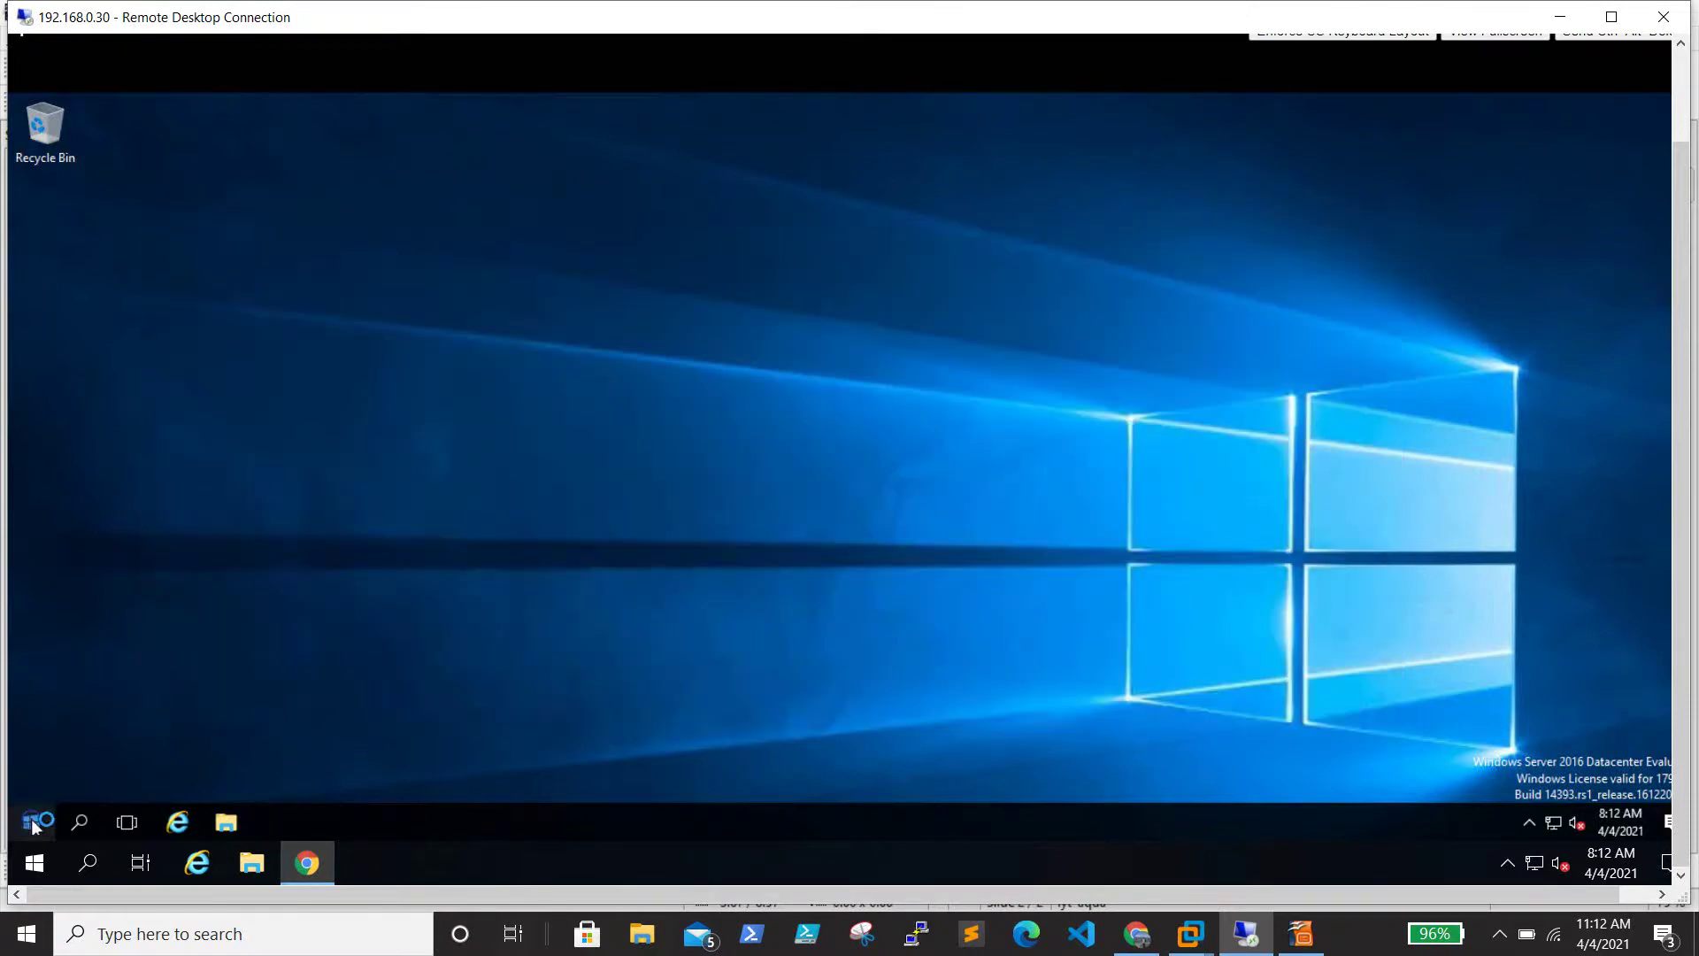
{"action": "right_click", "coordinate": [33, 823]}
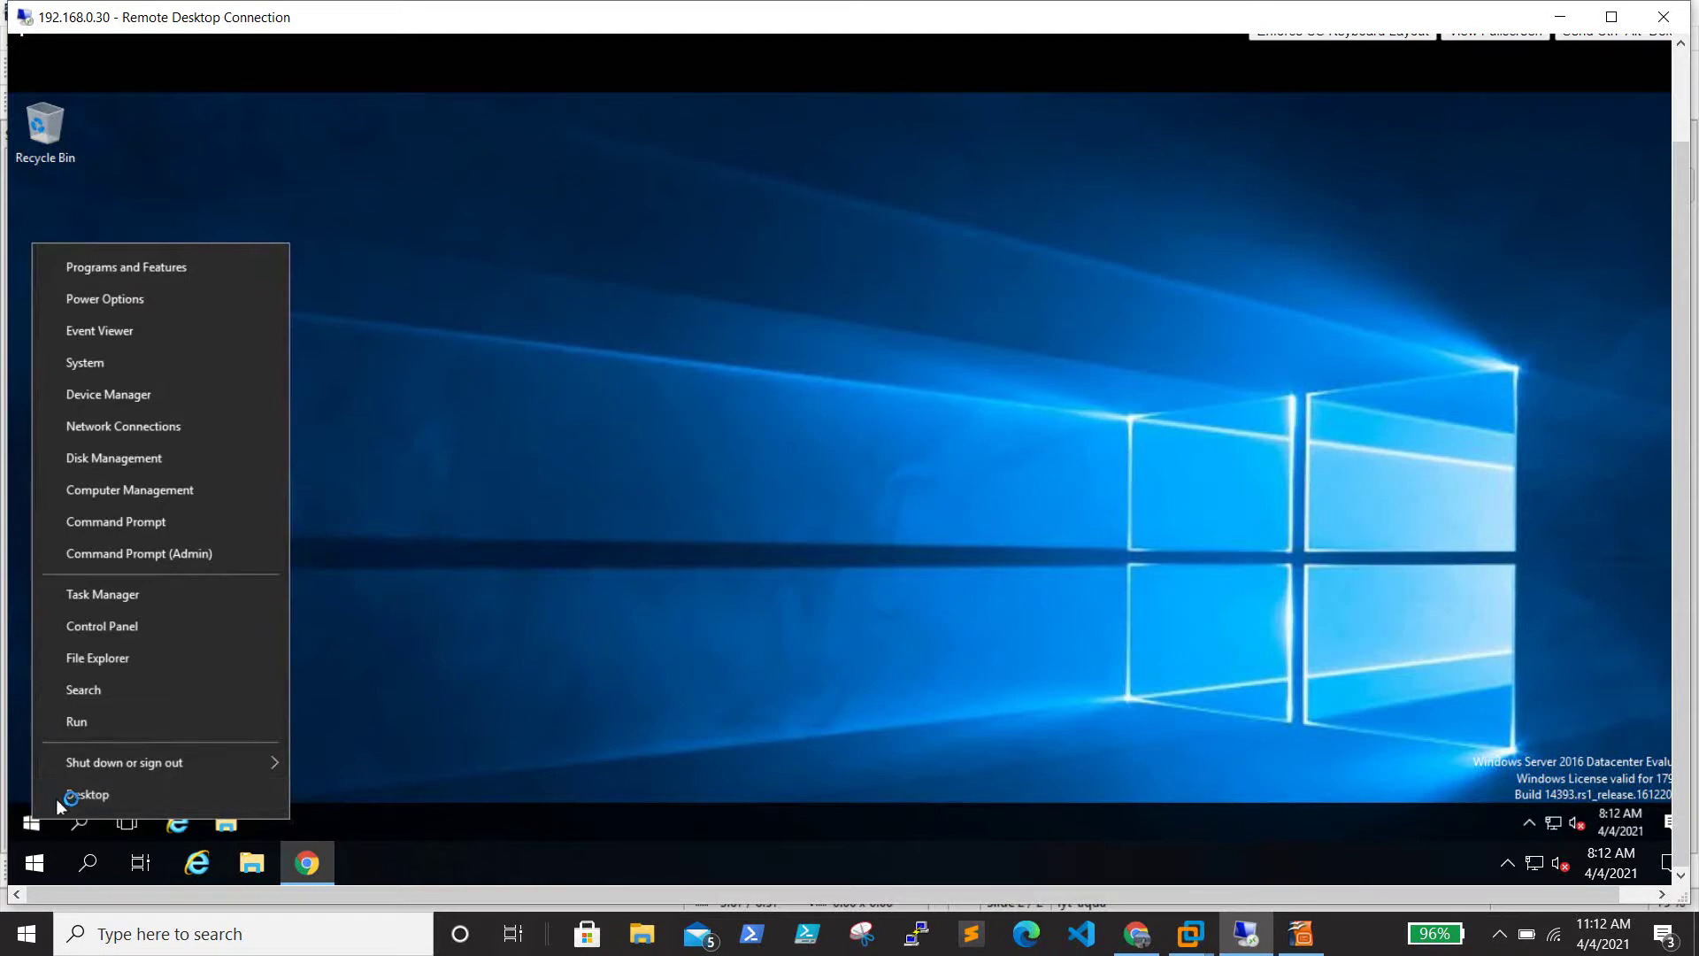
{"action": "left_click", "coordinate": [80, 721]}
{"action": "key", "text": "Return"}
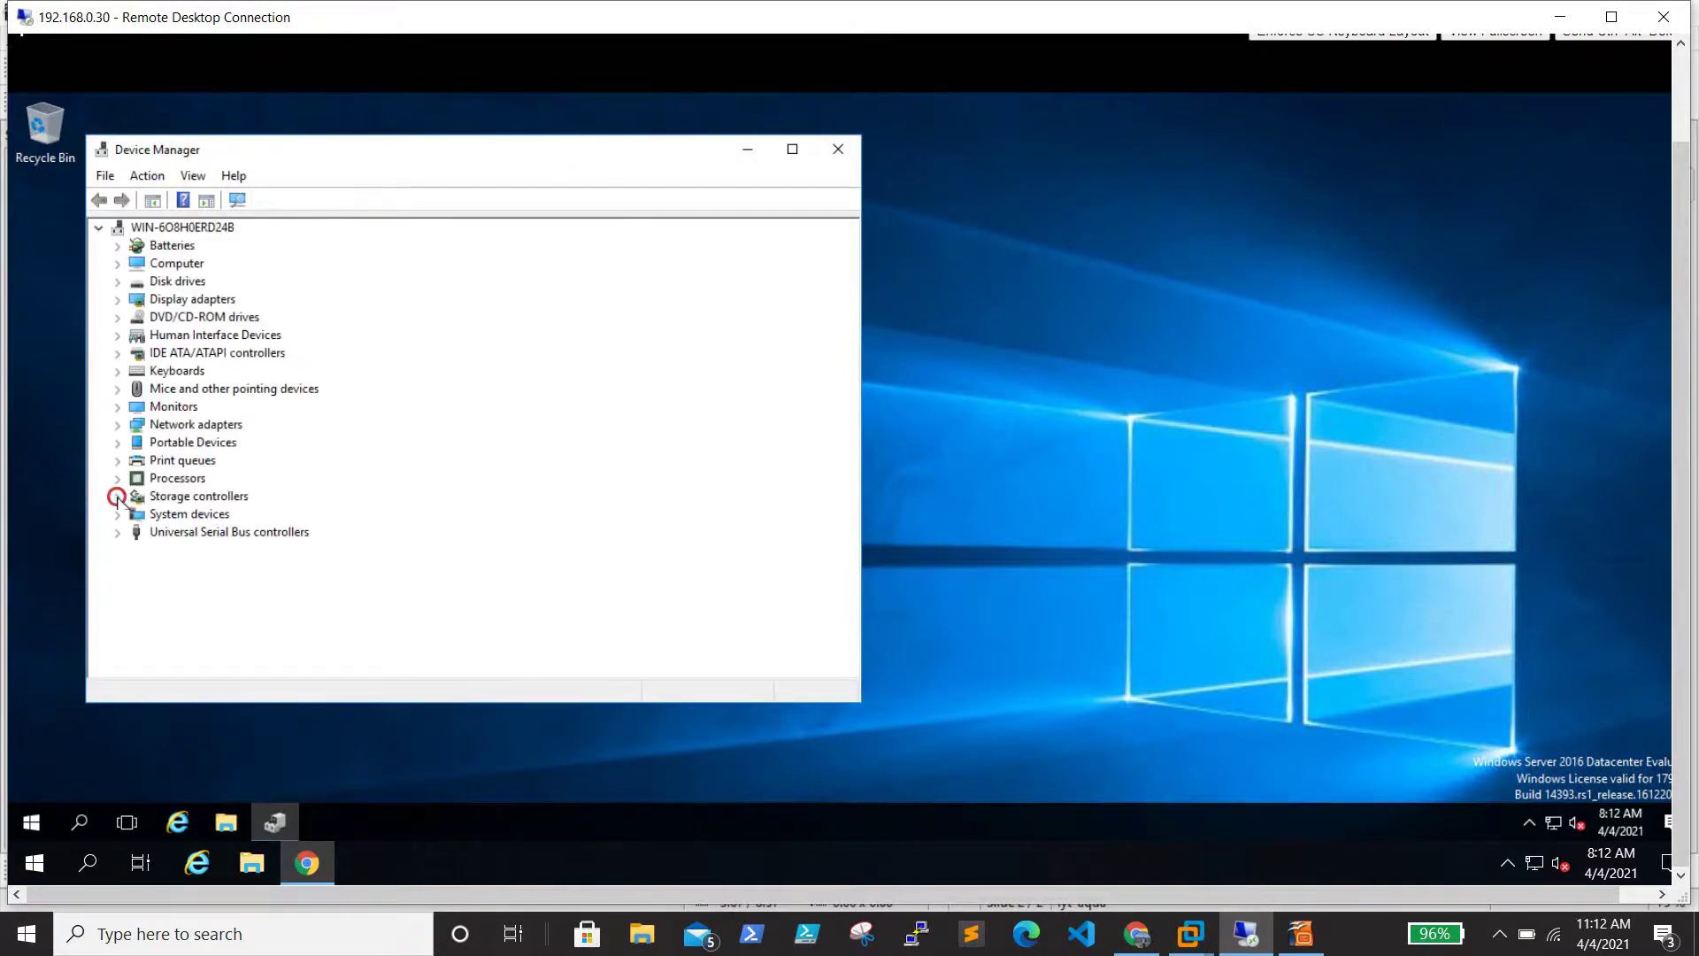
{"action": "left_click", "coordinate": [117, 497]}
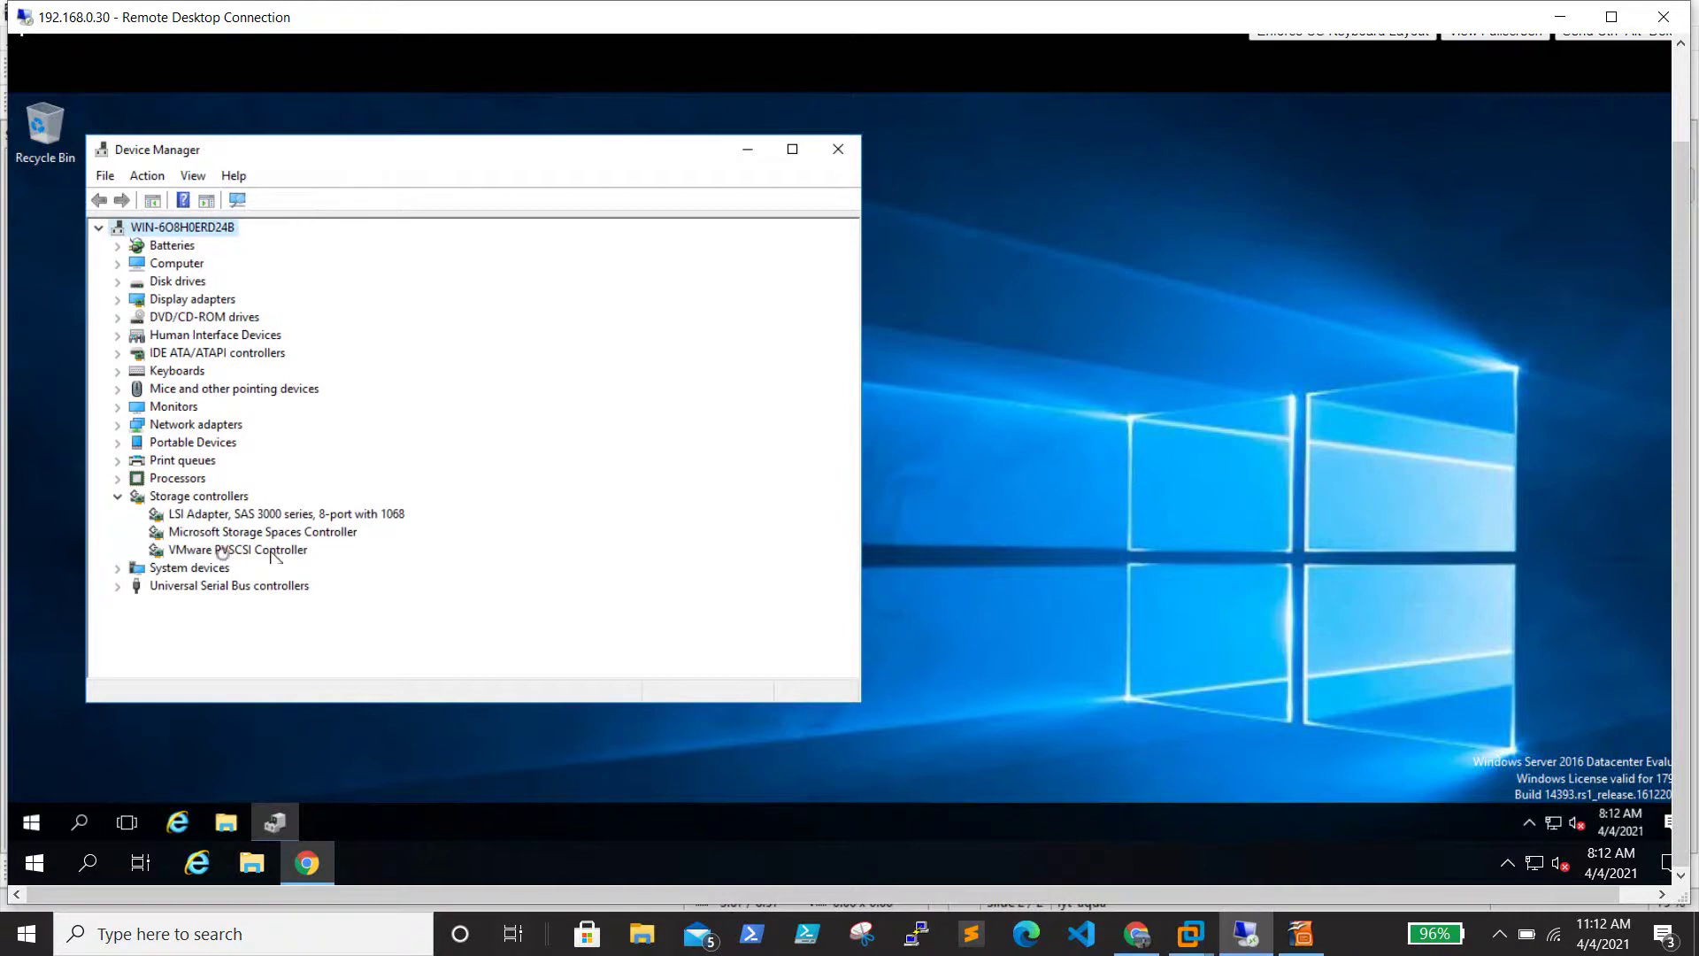
{"action": "left_click", "coordinate": [301, 550]}
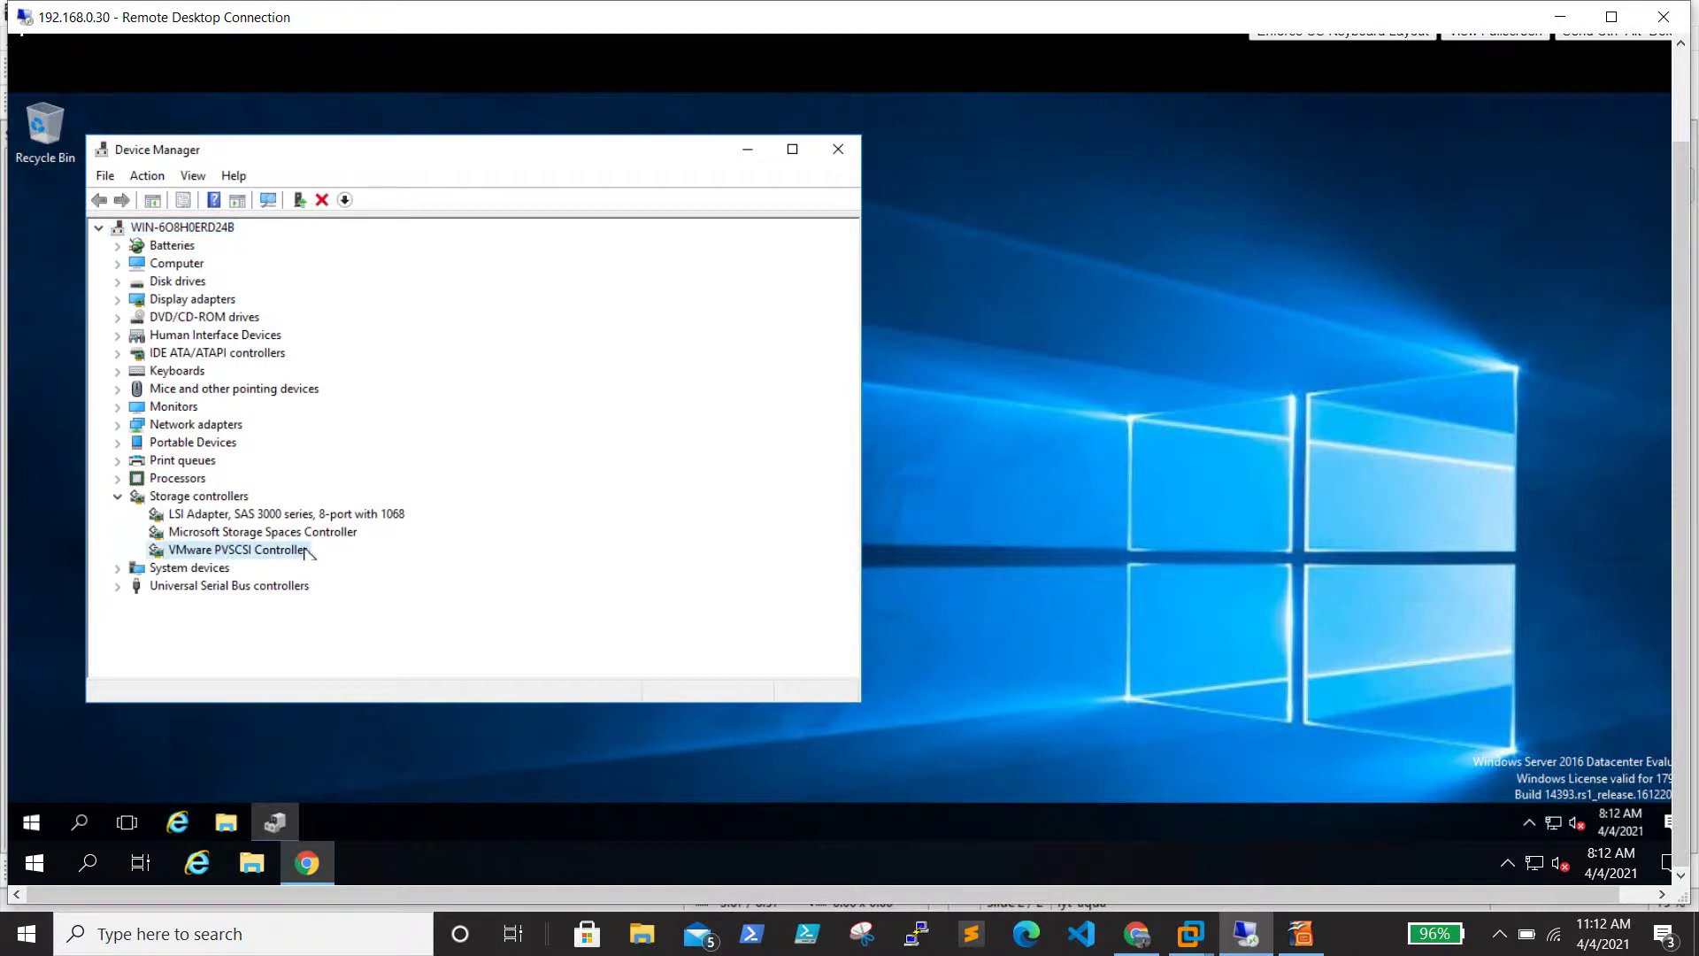
{"action": "right_click", "coordinate": [31, 822]}
Launch Disk Management by running diskmgmt.msc from the Run prompt
{"action": "left_click", "coordinate": [101, 723]}
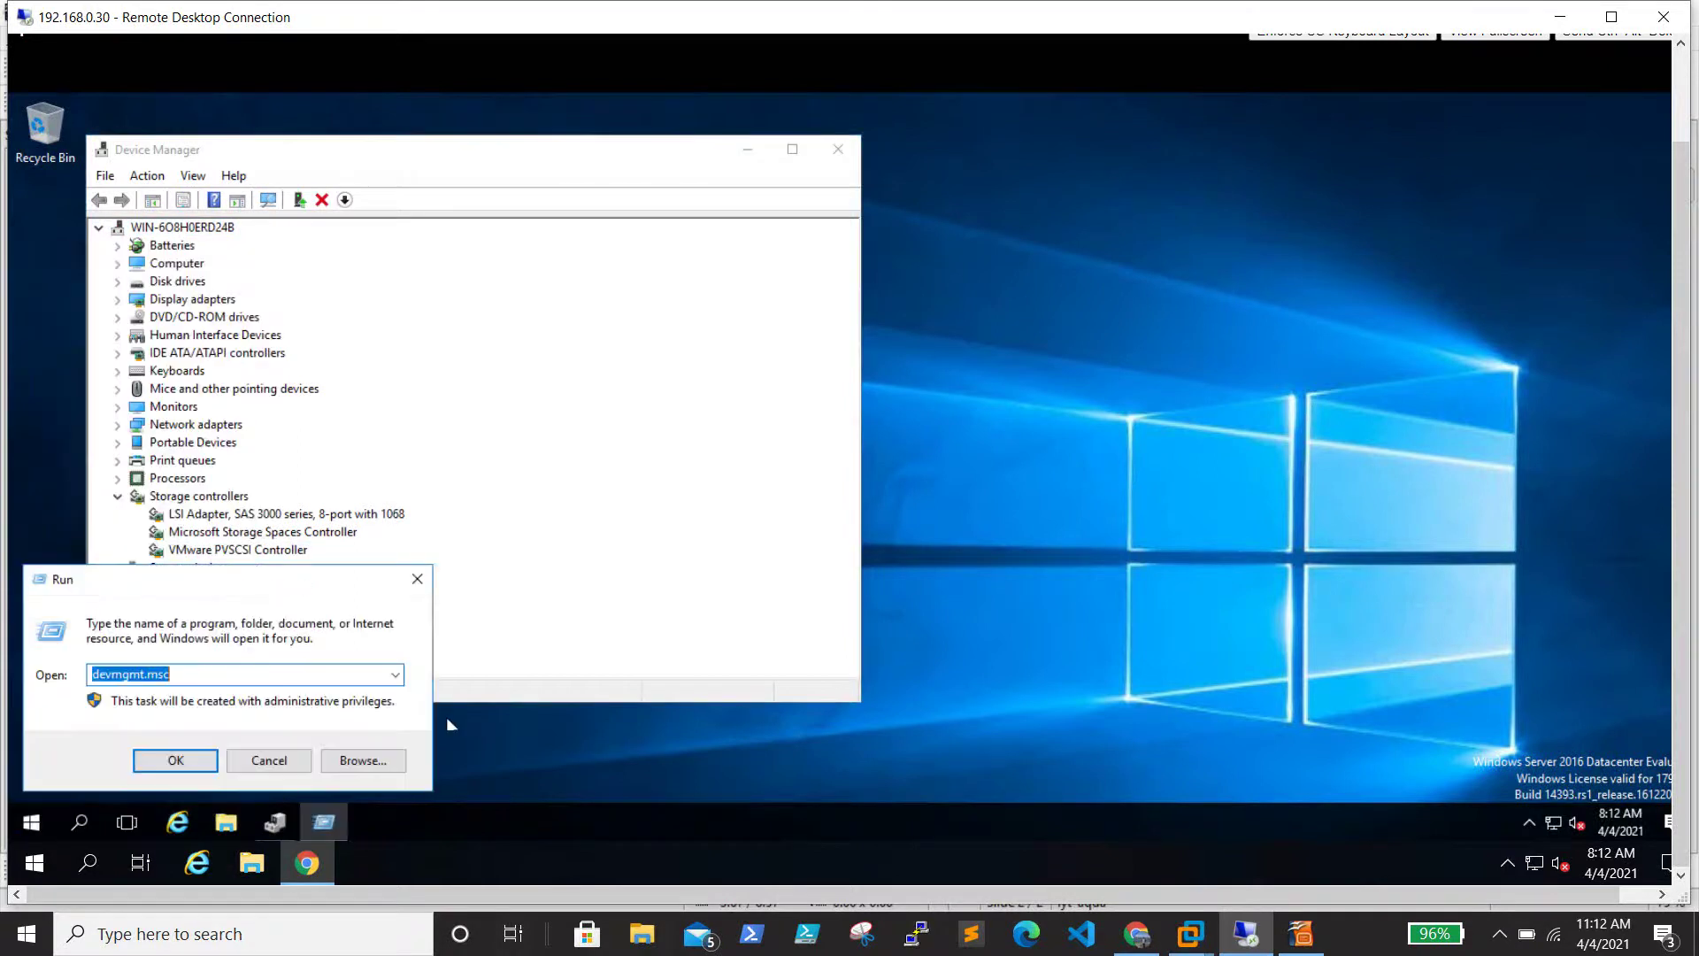
{"action": "key", "text": "Return"}
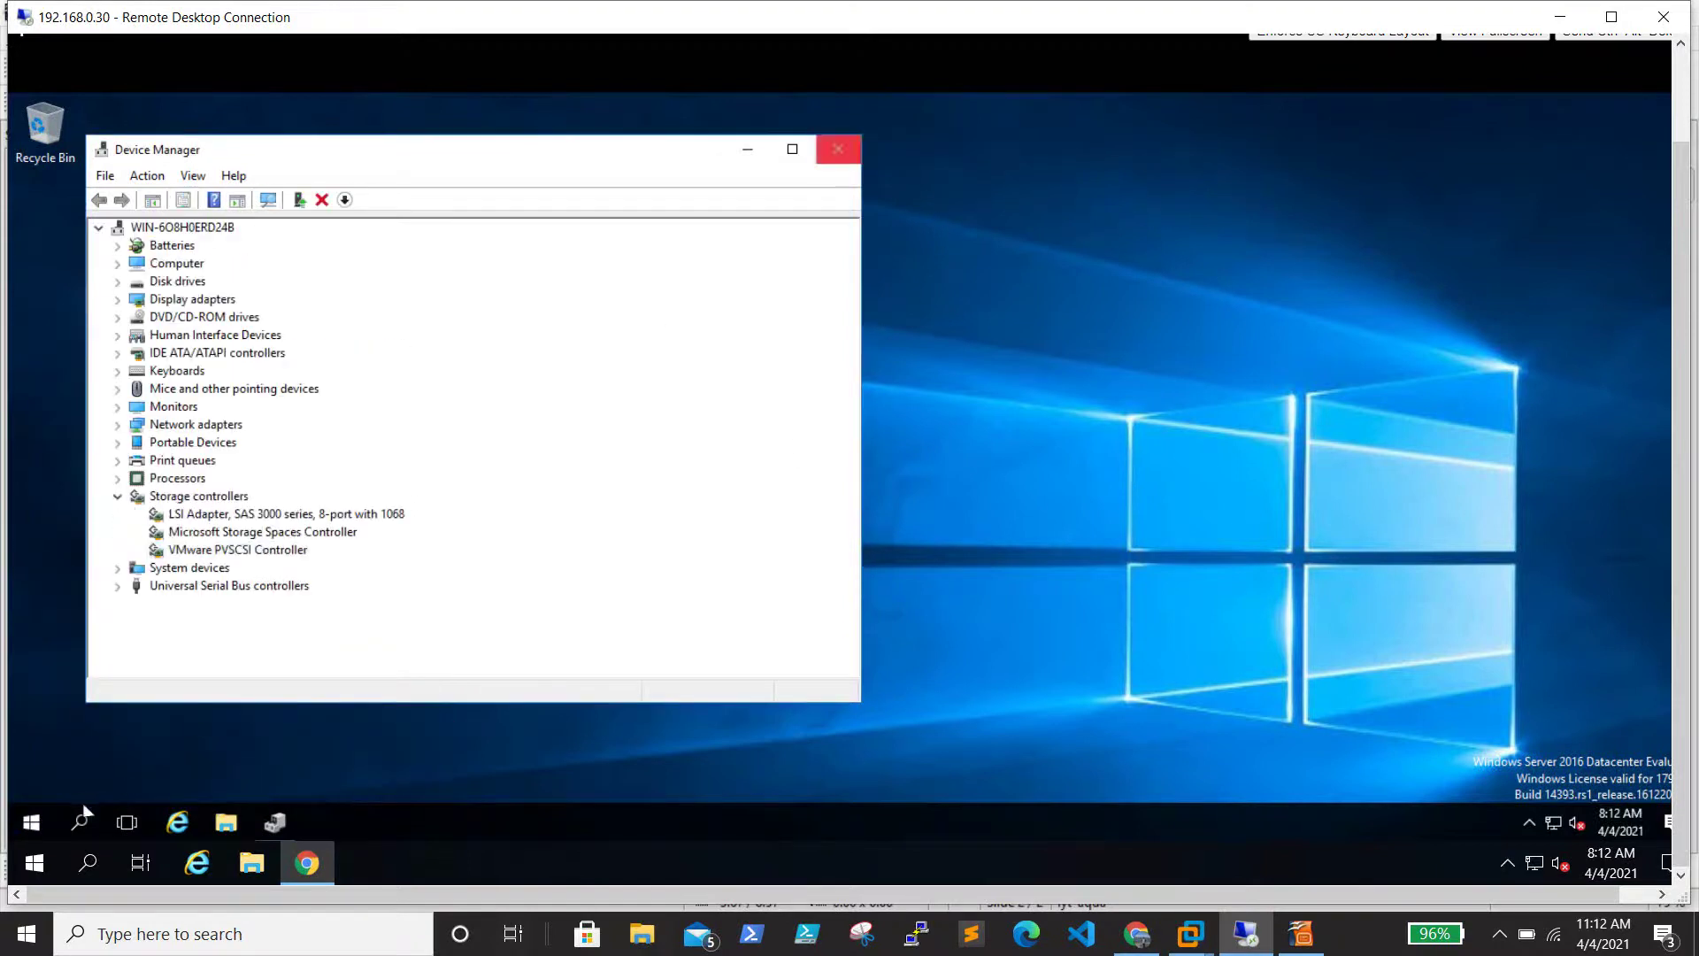
{"action": "right_click", "coordinate": [31, 822]}
{"action": "left_click", "coordinate": [105, 722]}
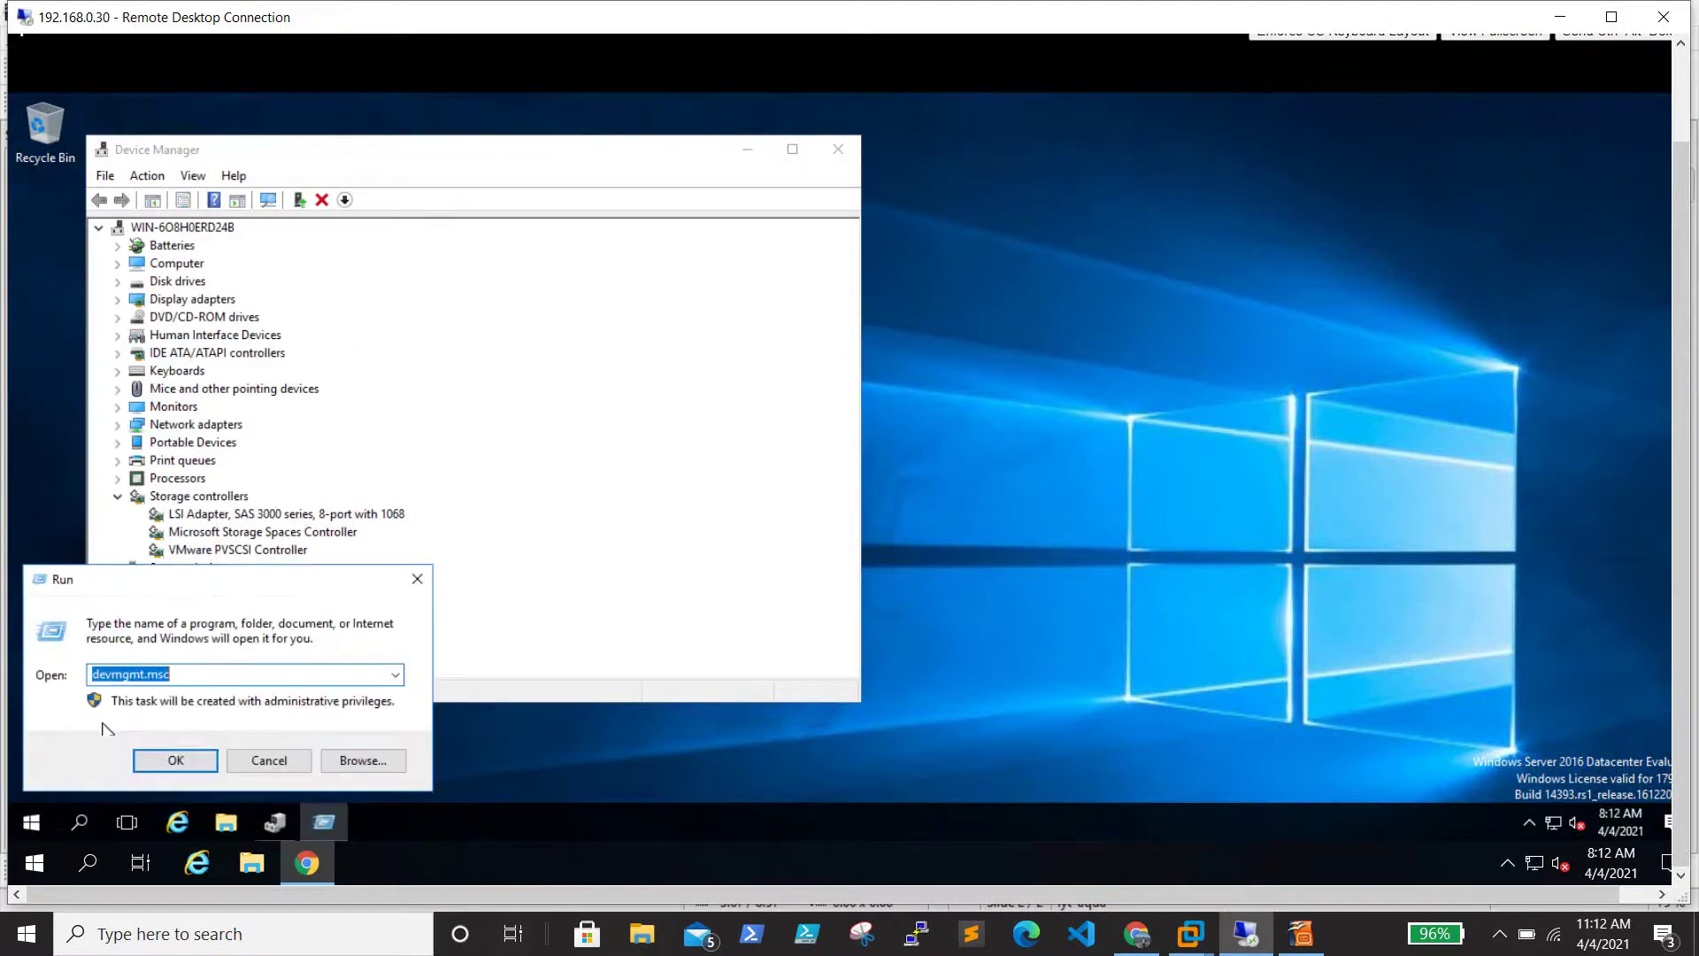
{"action": "type", "text": "dos"}
{"action": "key", "text": "BackSpace"}
{"action": "key", "text": "BackSpace"}
{"action": "key", "text": "BackSpace"}
{"action": "key", "text": "BackSpace"}
{"action": "type", "text": "disk"}
{"action": "key", "text": "Down"}
{"action": "key", "text": "Return"}
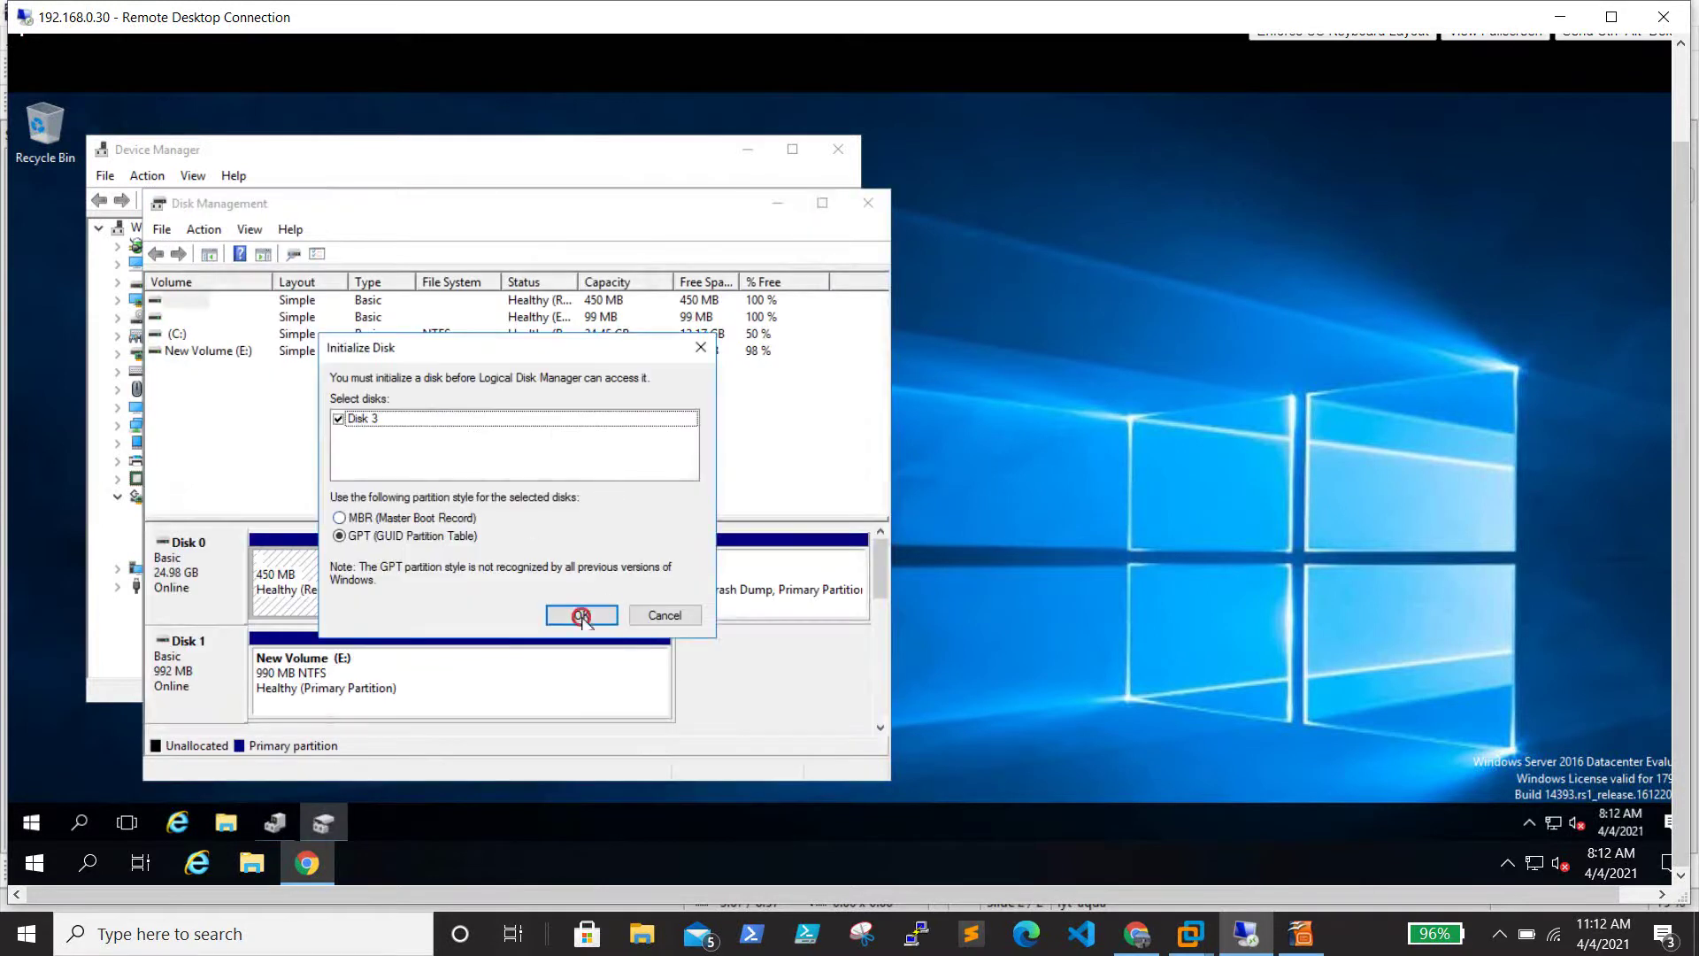
Initialize Disk 3 as GPT, maximize Disk Management, and inspect the offline Disk 2's options
{"action": "left_click", "coordinate": [580, 615]}
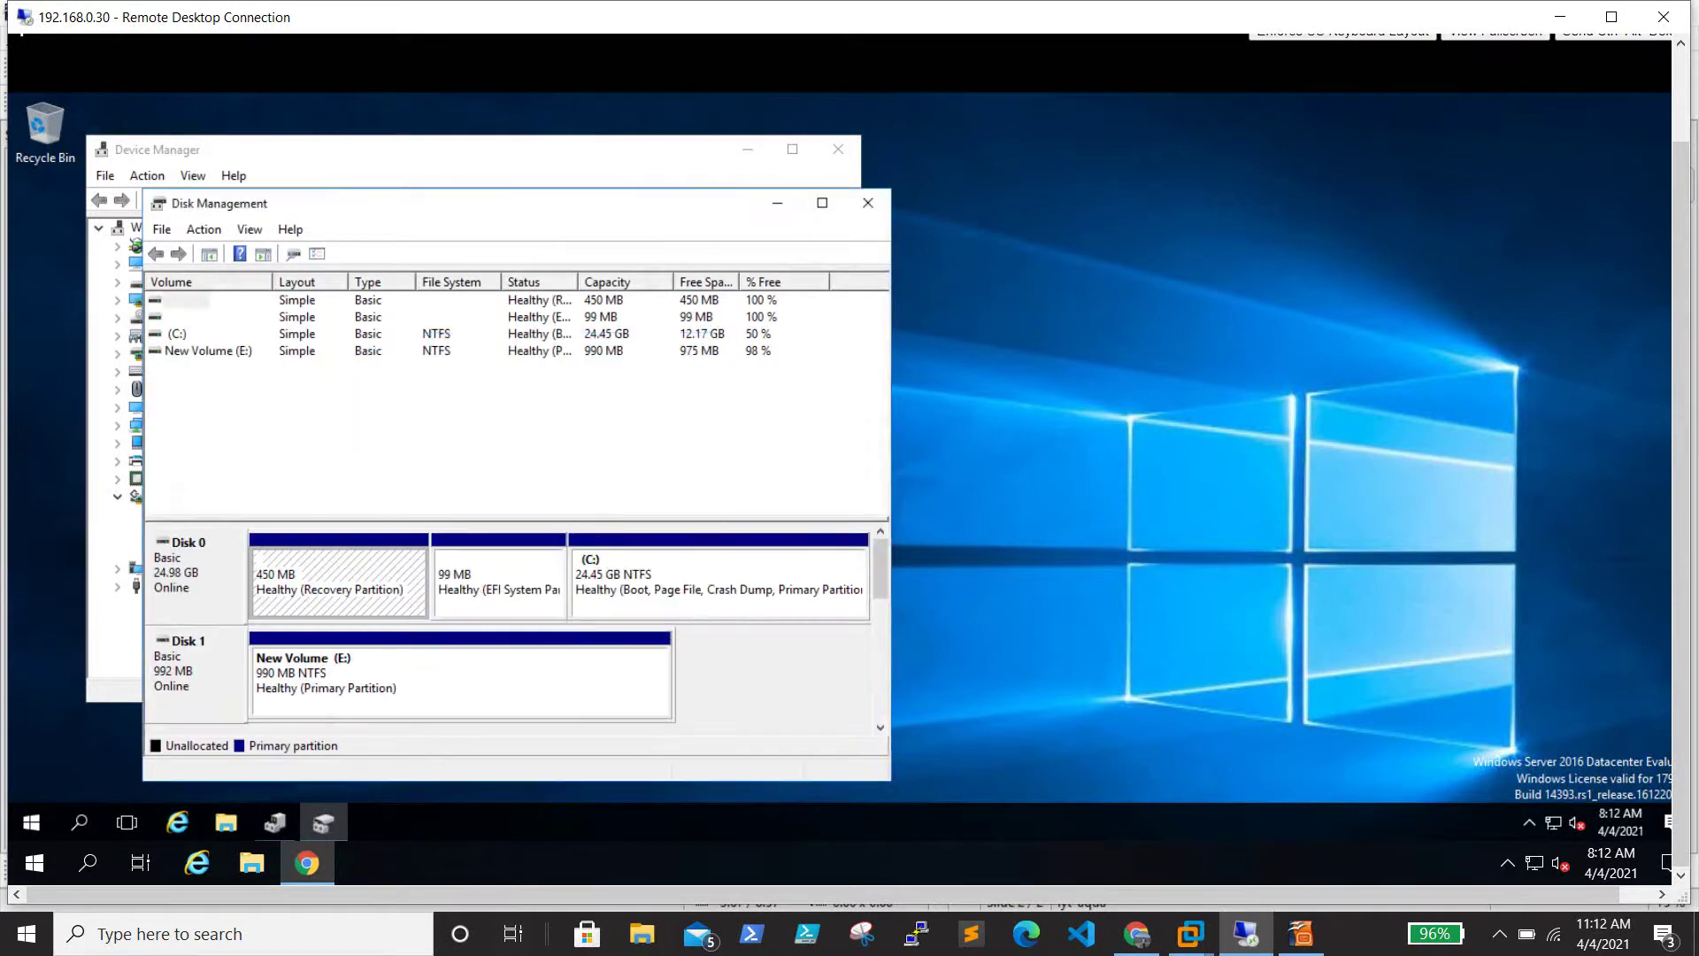
{"action": "left_click", "coordinate": [822, 203]}
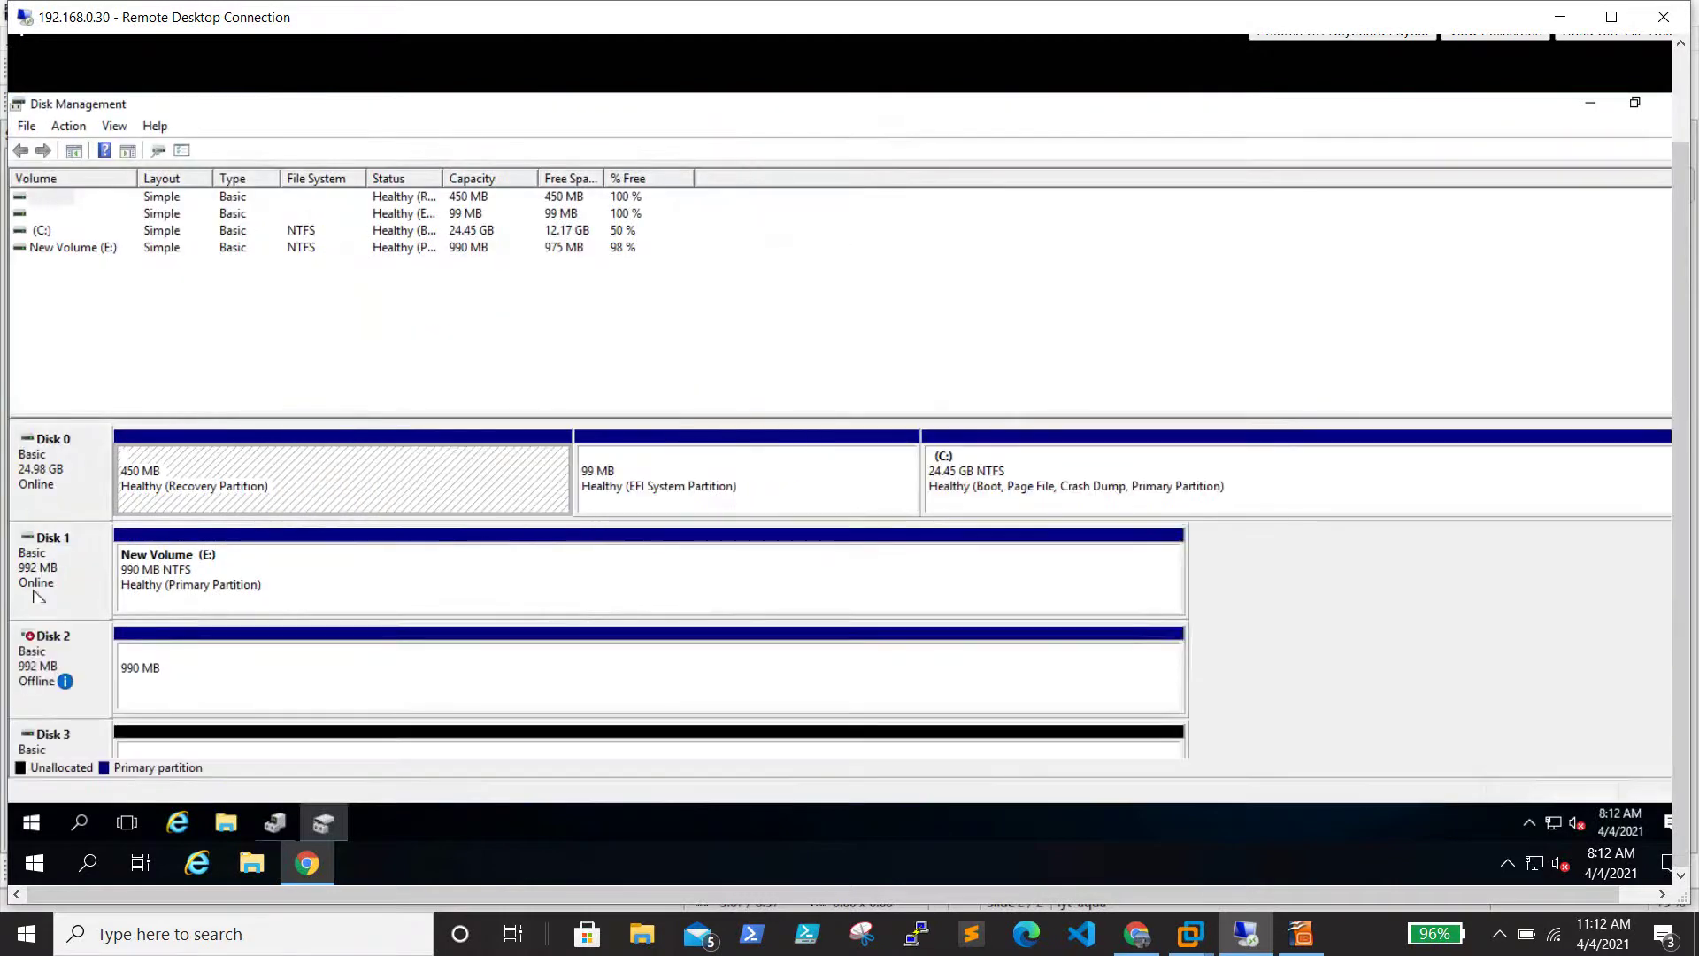
{"action": "right_click", "coordinate": [64, 677]}
{"action": "left_click", "coordinate": [1295, 641]}
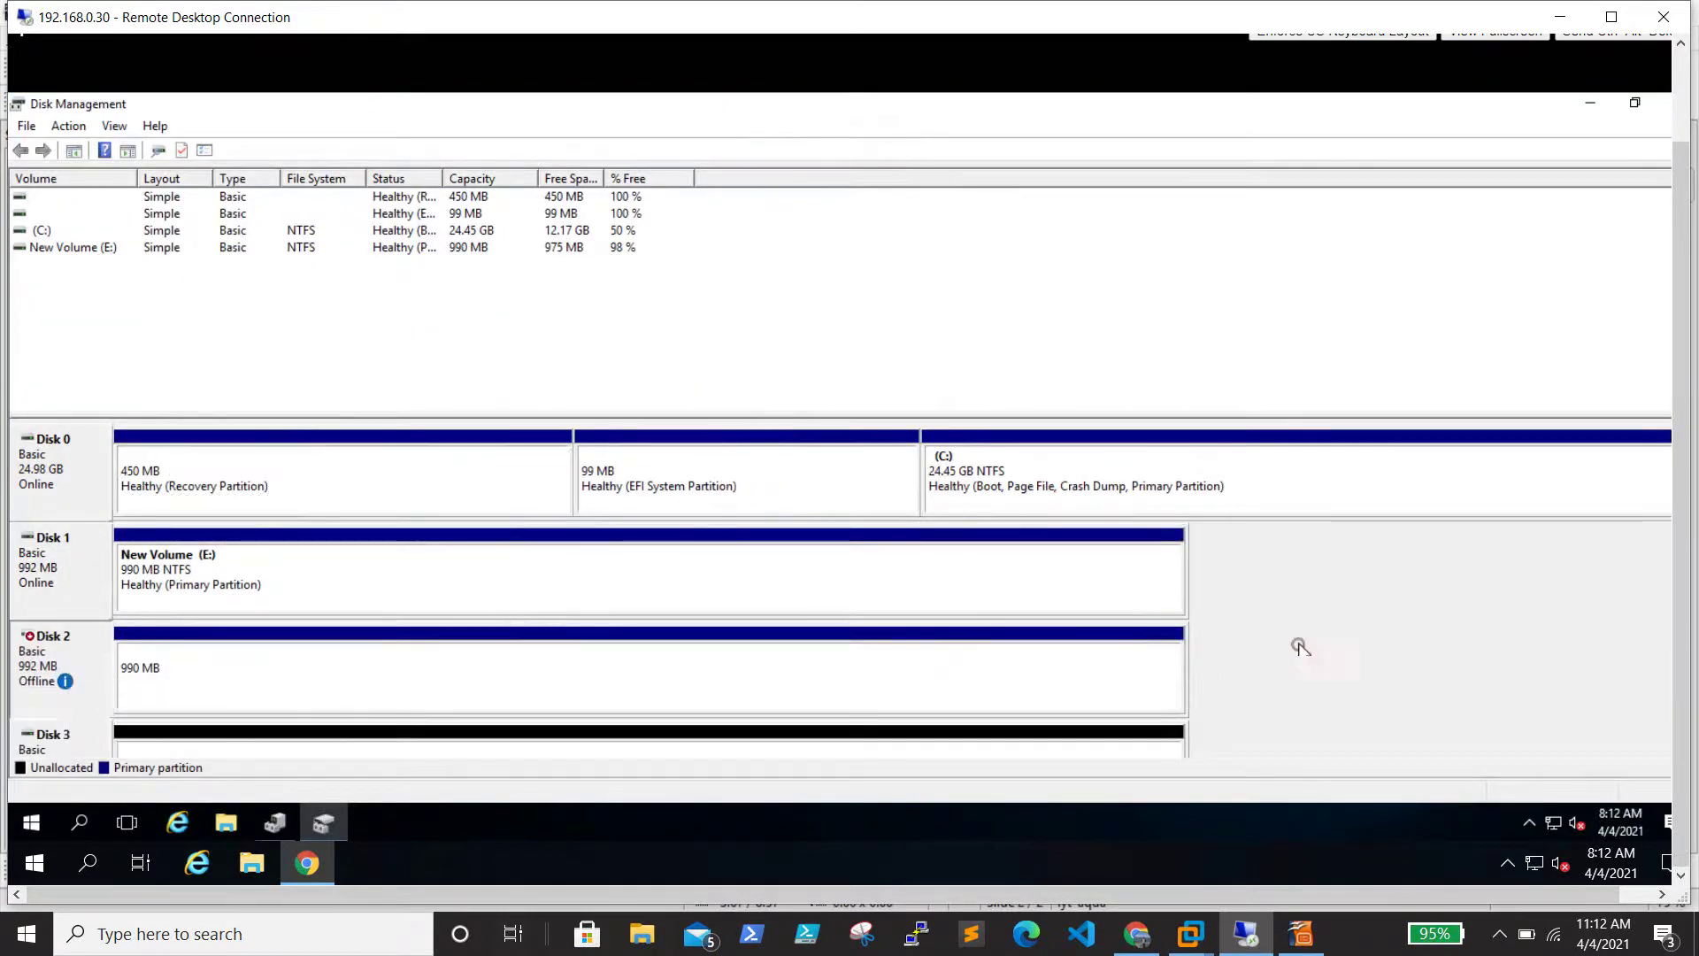
{"action": "right_click", "coordinate": [18, 665]}
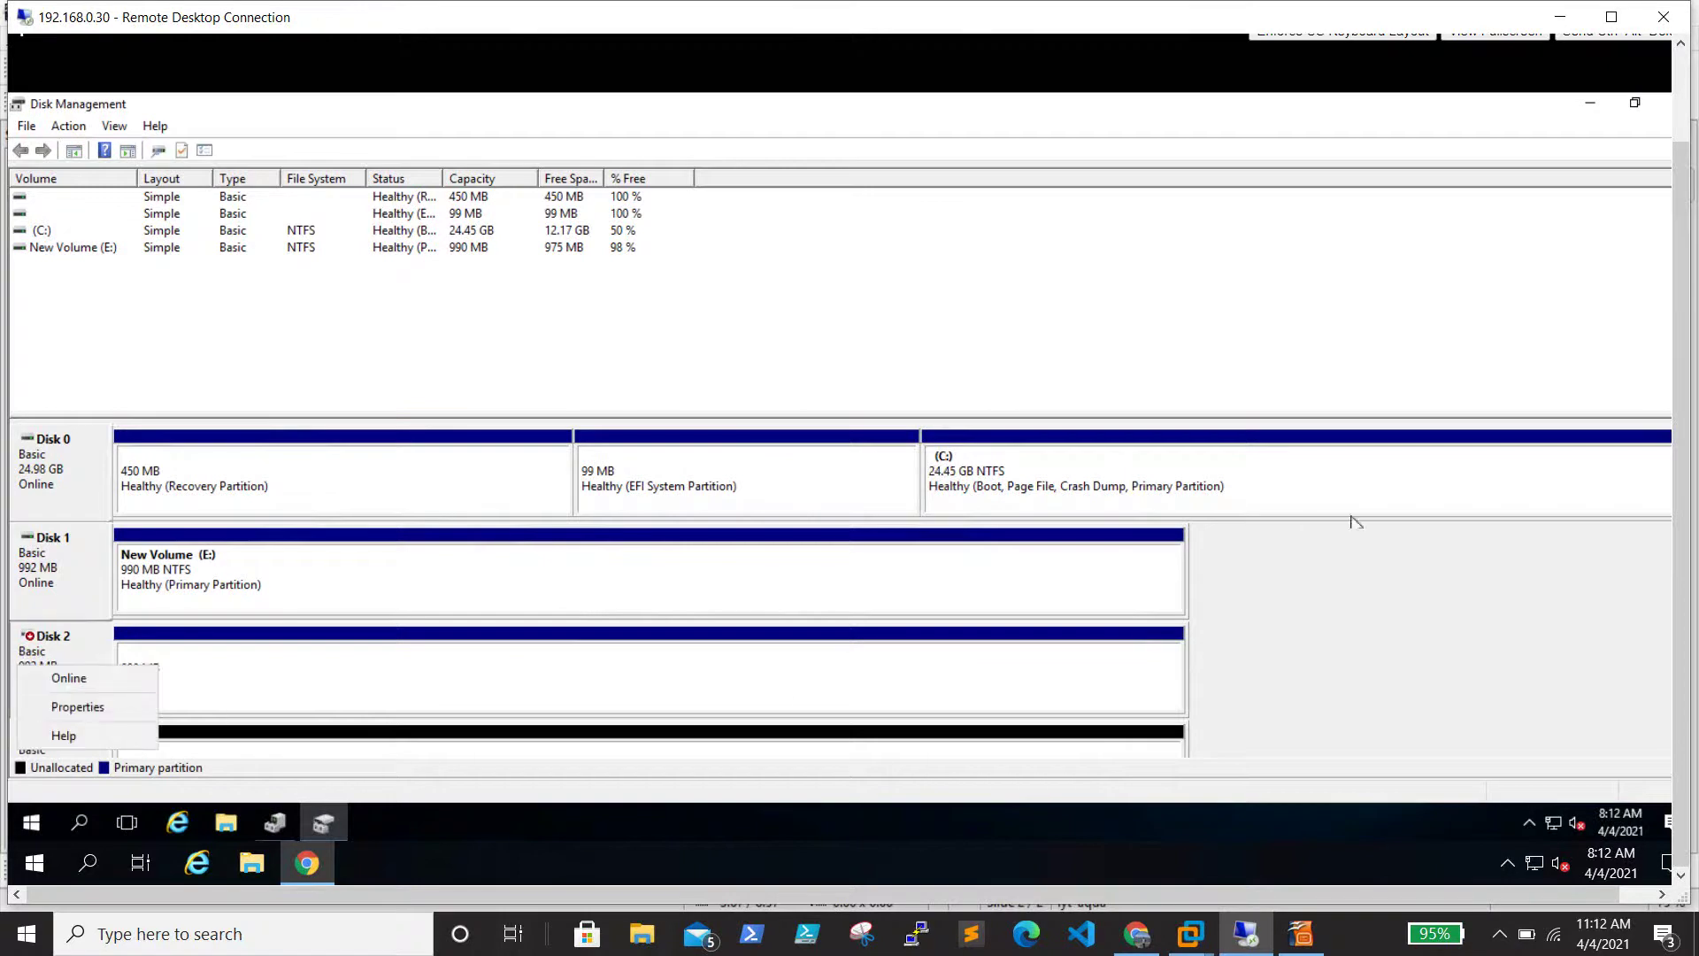
{"action": "left_click", "coordinate": [1358, 611]}
{"action": "right_click", "coordinate": [50, 735]}
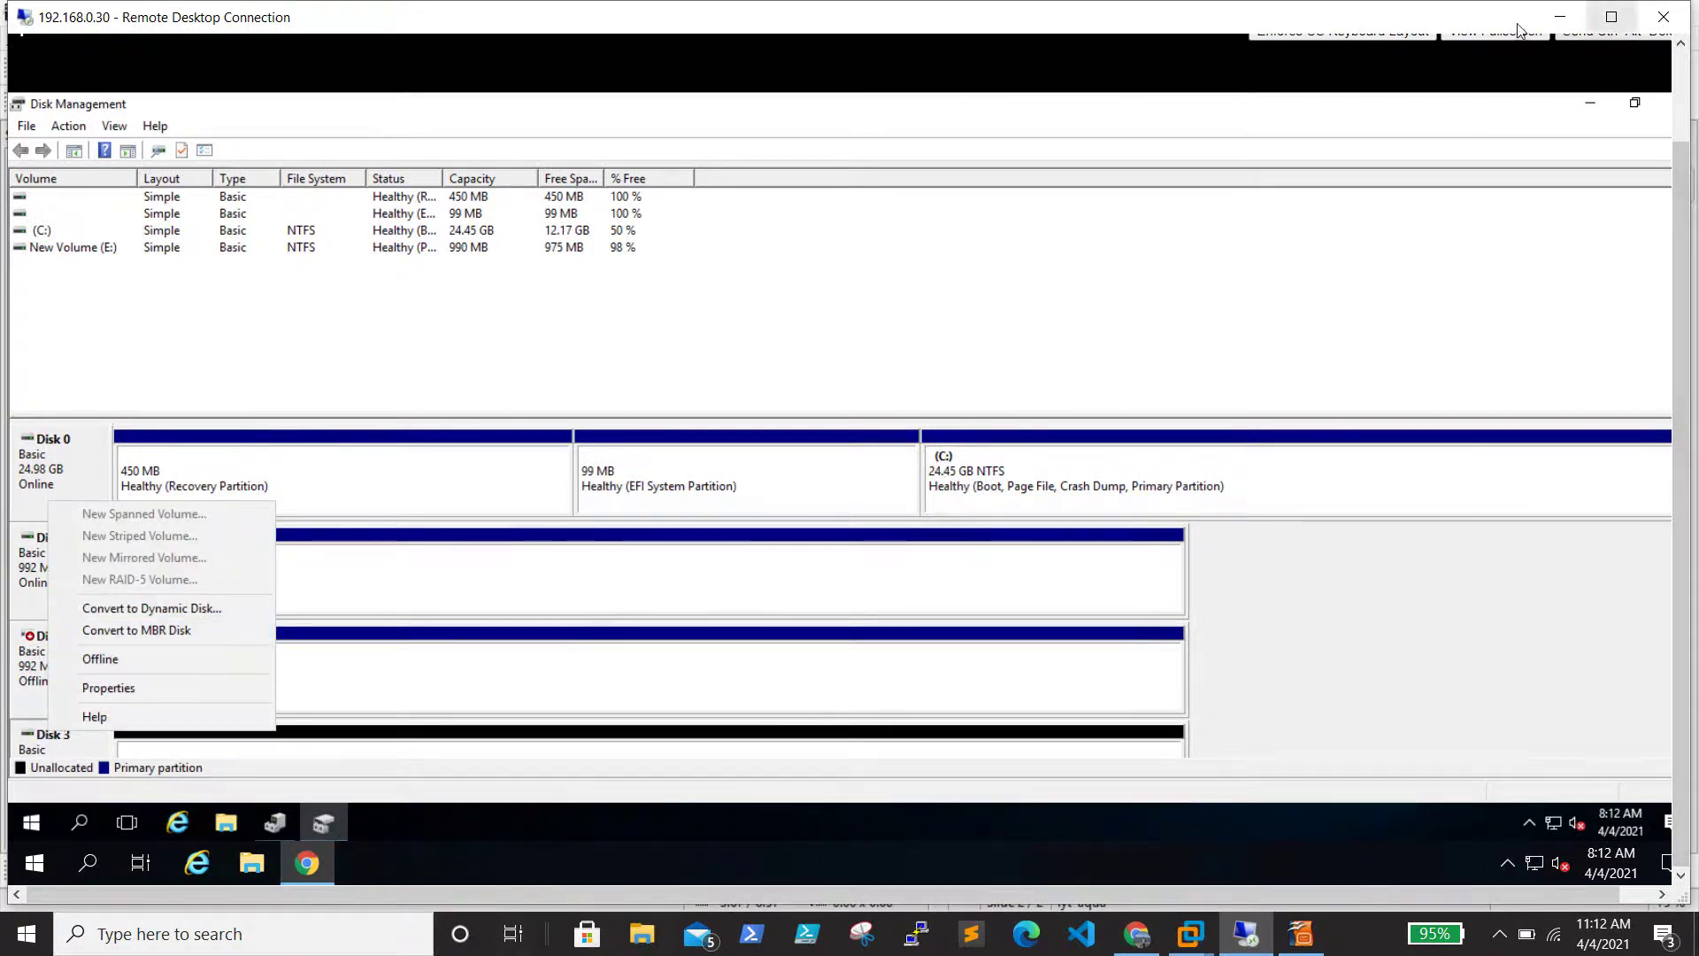
{"action": "left_click", "coordinate": [1611, 16]}
Bring the offline Disk 2 online
{"action": "left_click", "coordinate": [1281, 802]}
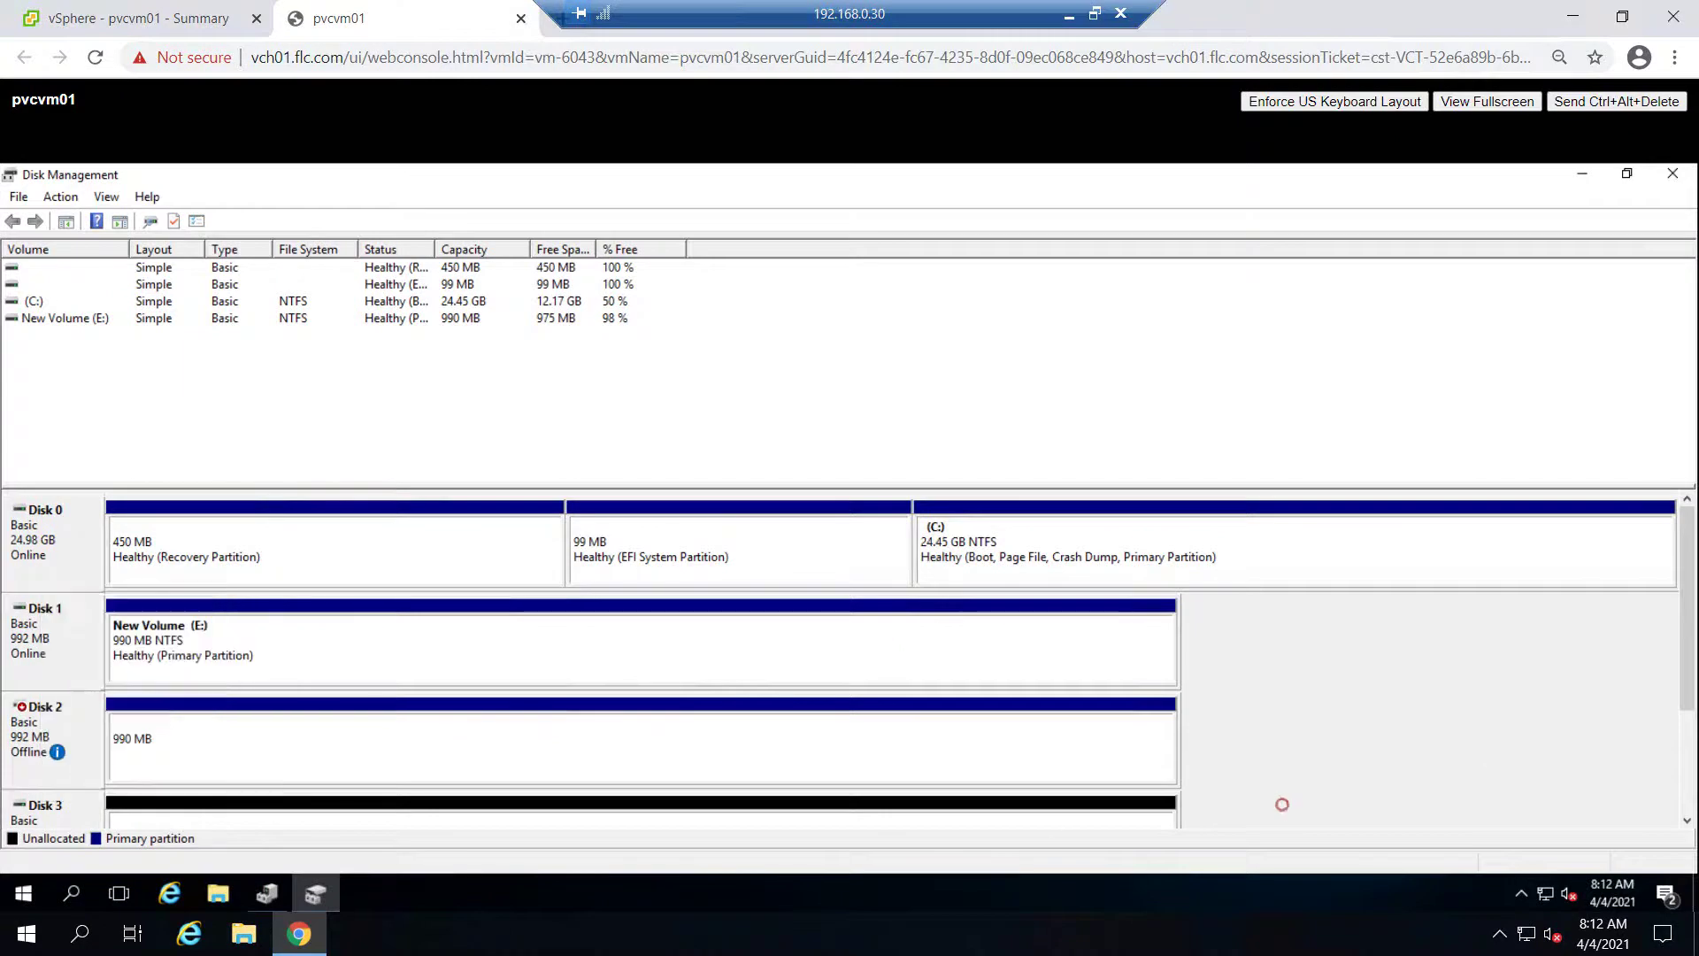
{"action": "scroll", "coordinate": [1692, 665], "scroll_direction": "down", "scroll_amount": 1}
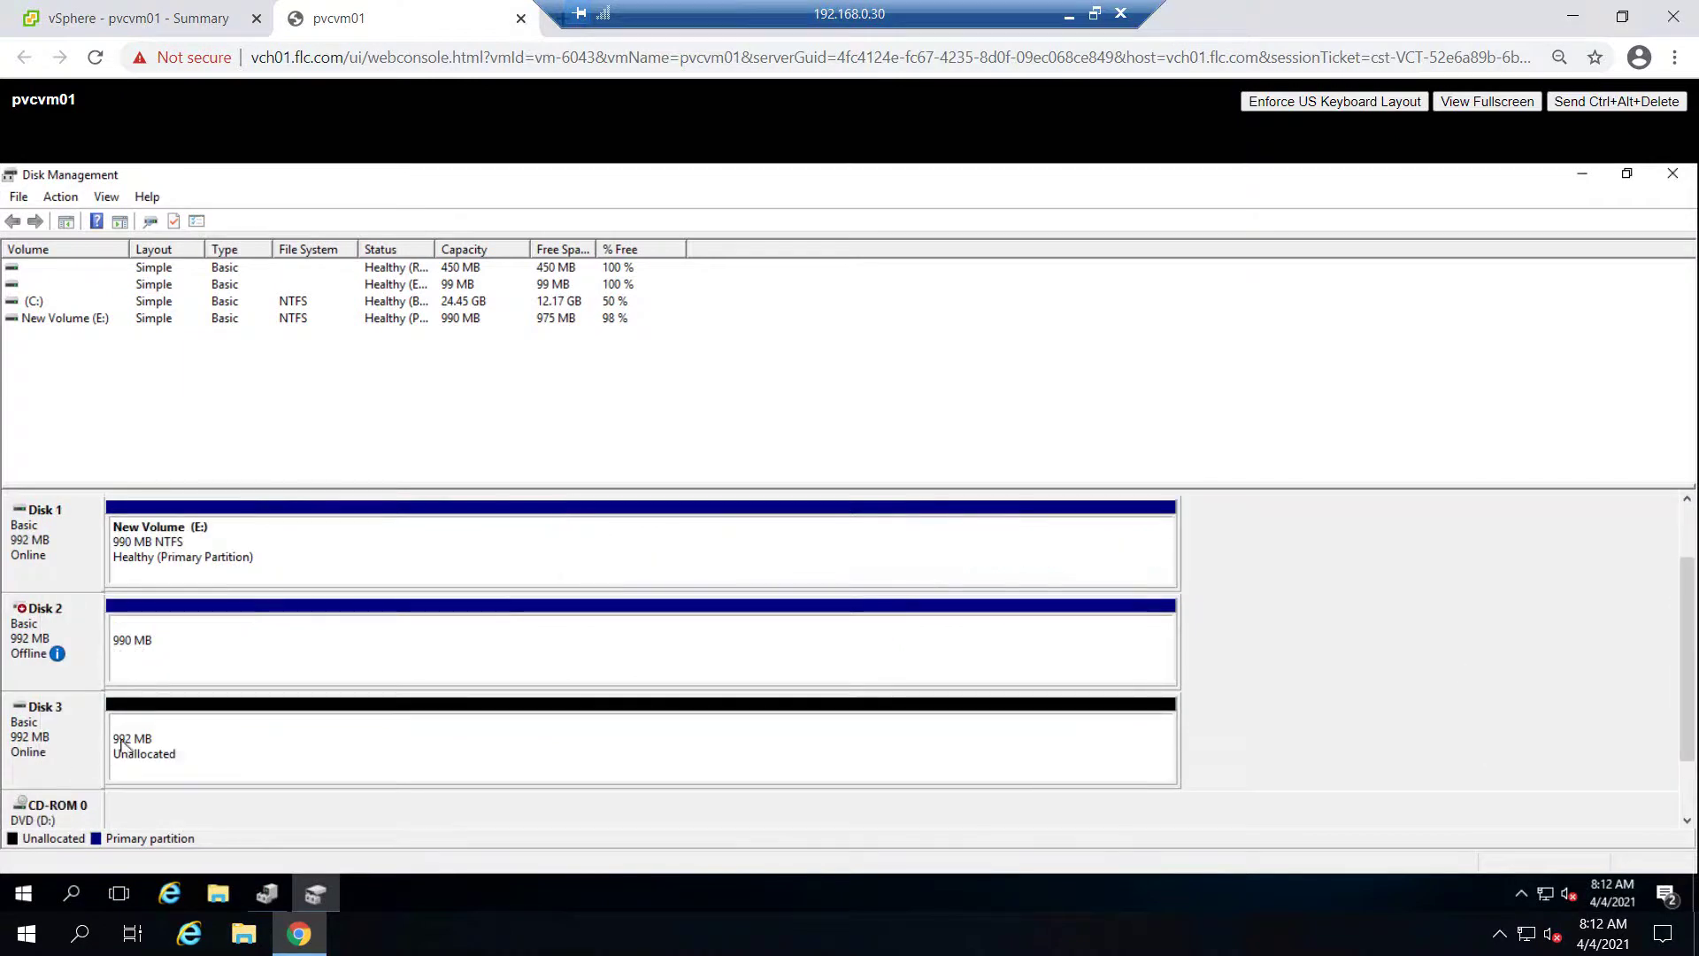
{"action": "right_click", "coordinate": [78, 640]}
{"action": "left_click", "coordinate": [115, 653]}
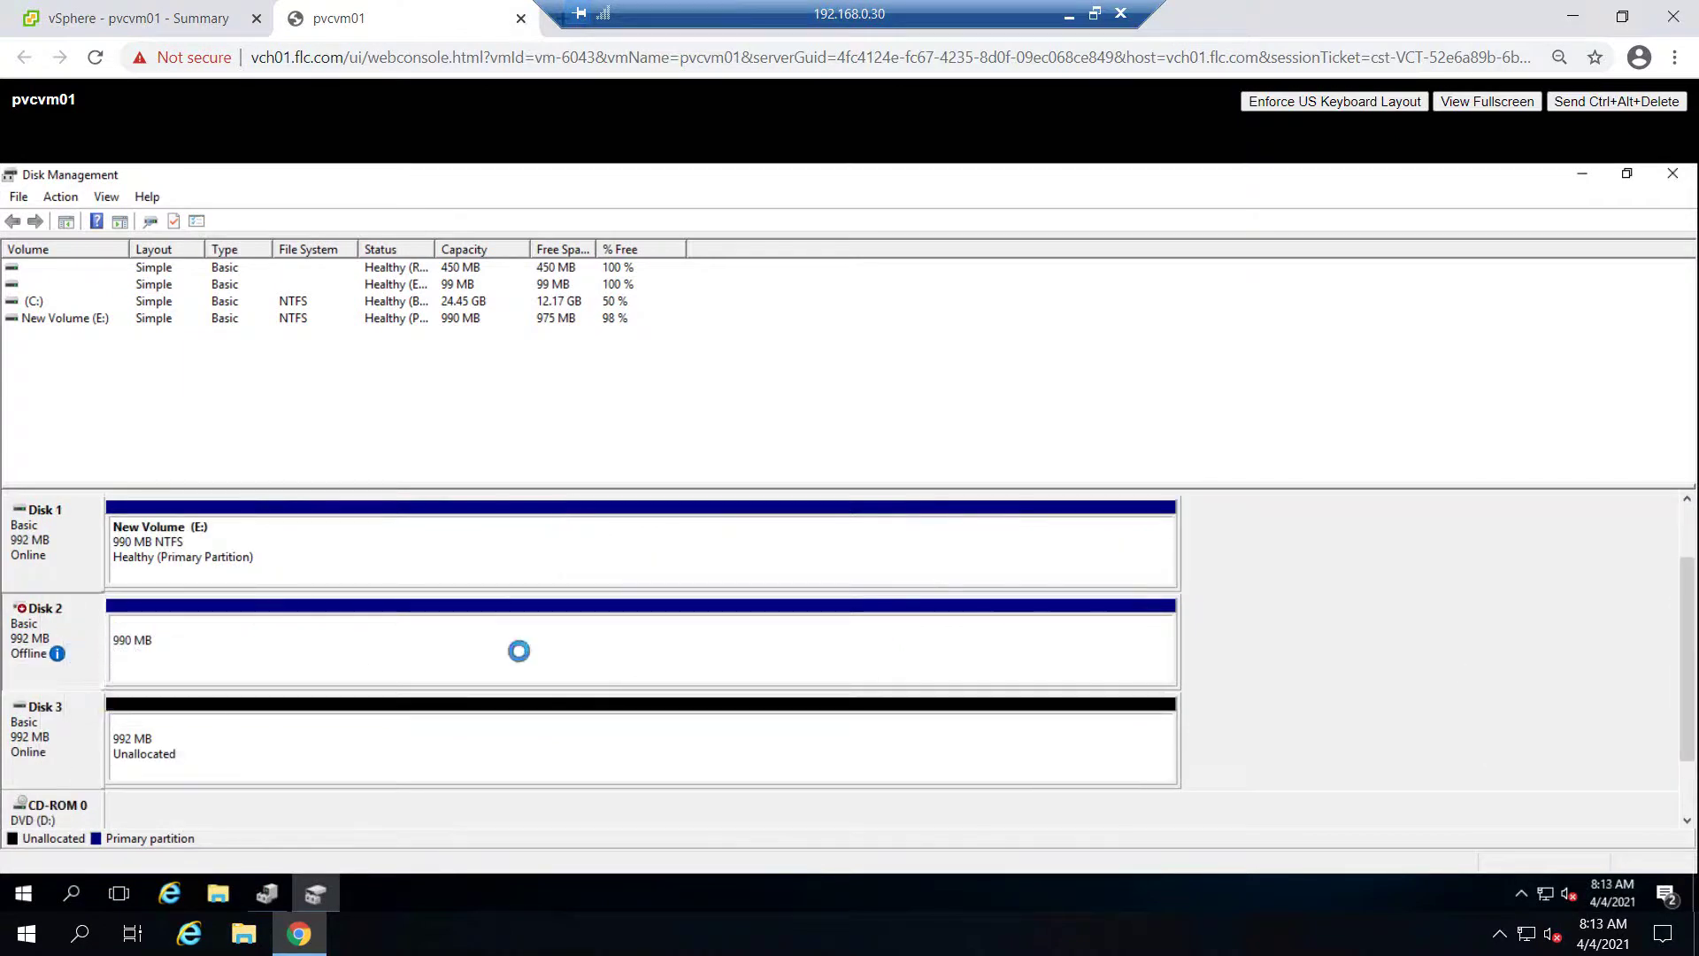
Create a 990 MB NTFS simple volume G: on Disk 3's unallocated space
{"action": "right_click", "coordinate": [298, 741]}
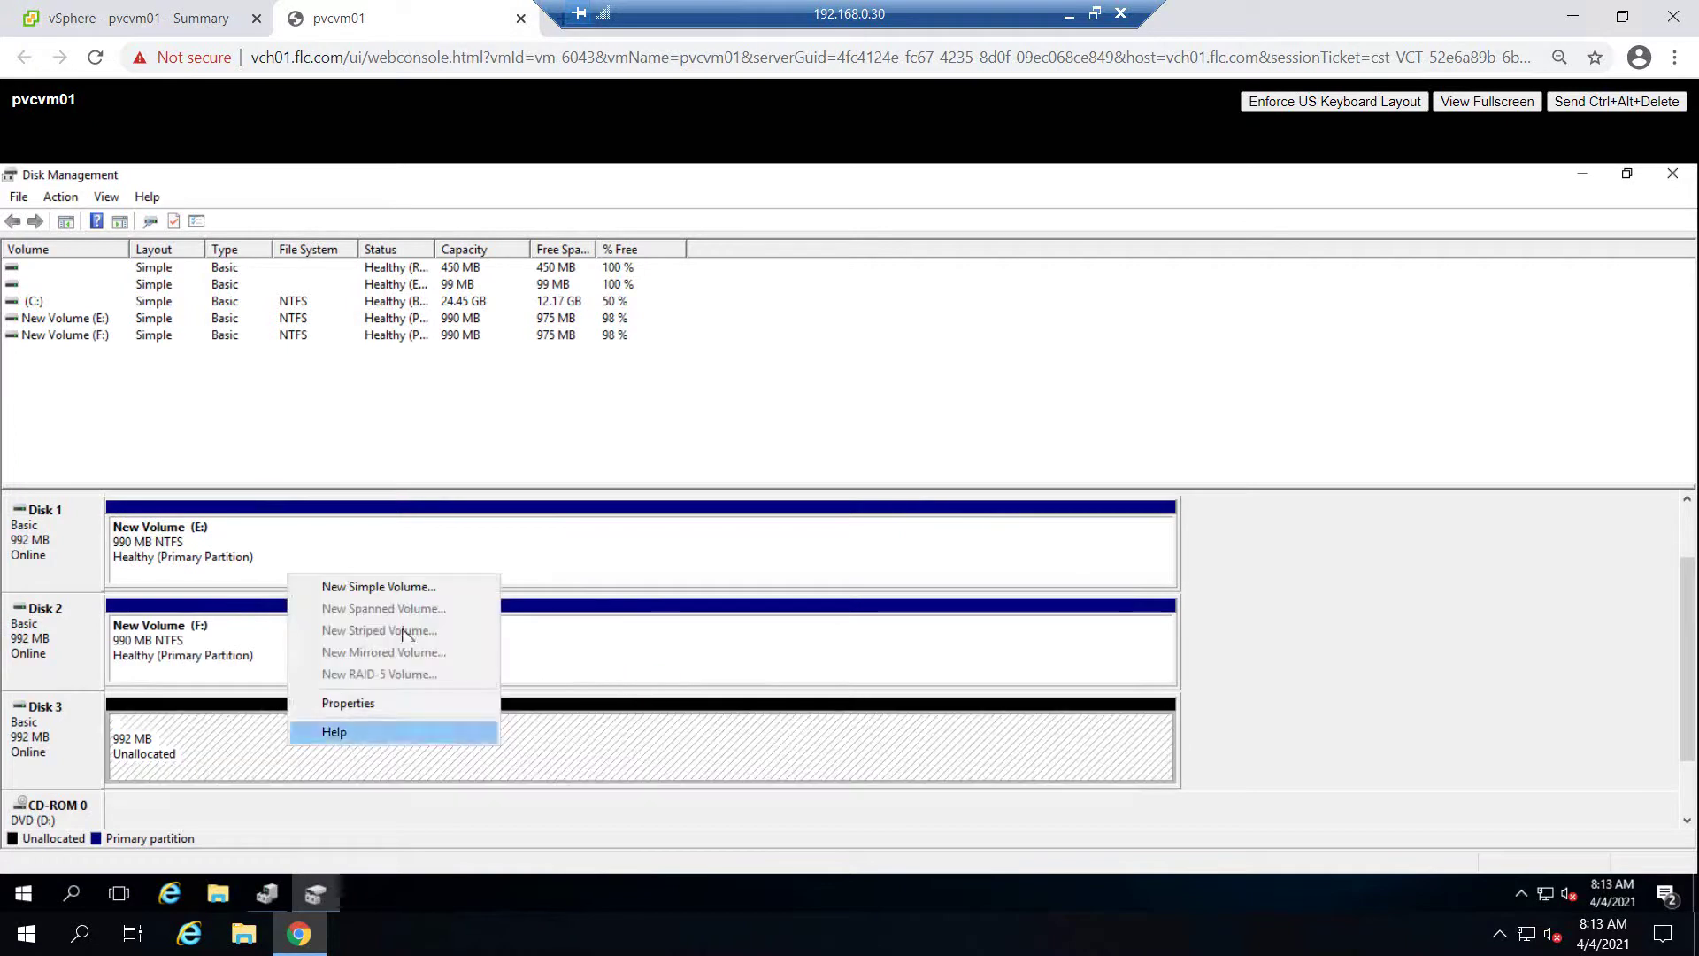
{"action": "left_click", "coordinate": [394, 587]}
{"action": "left_click", "coordinate": [386, 625]}
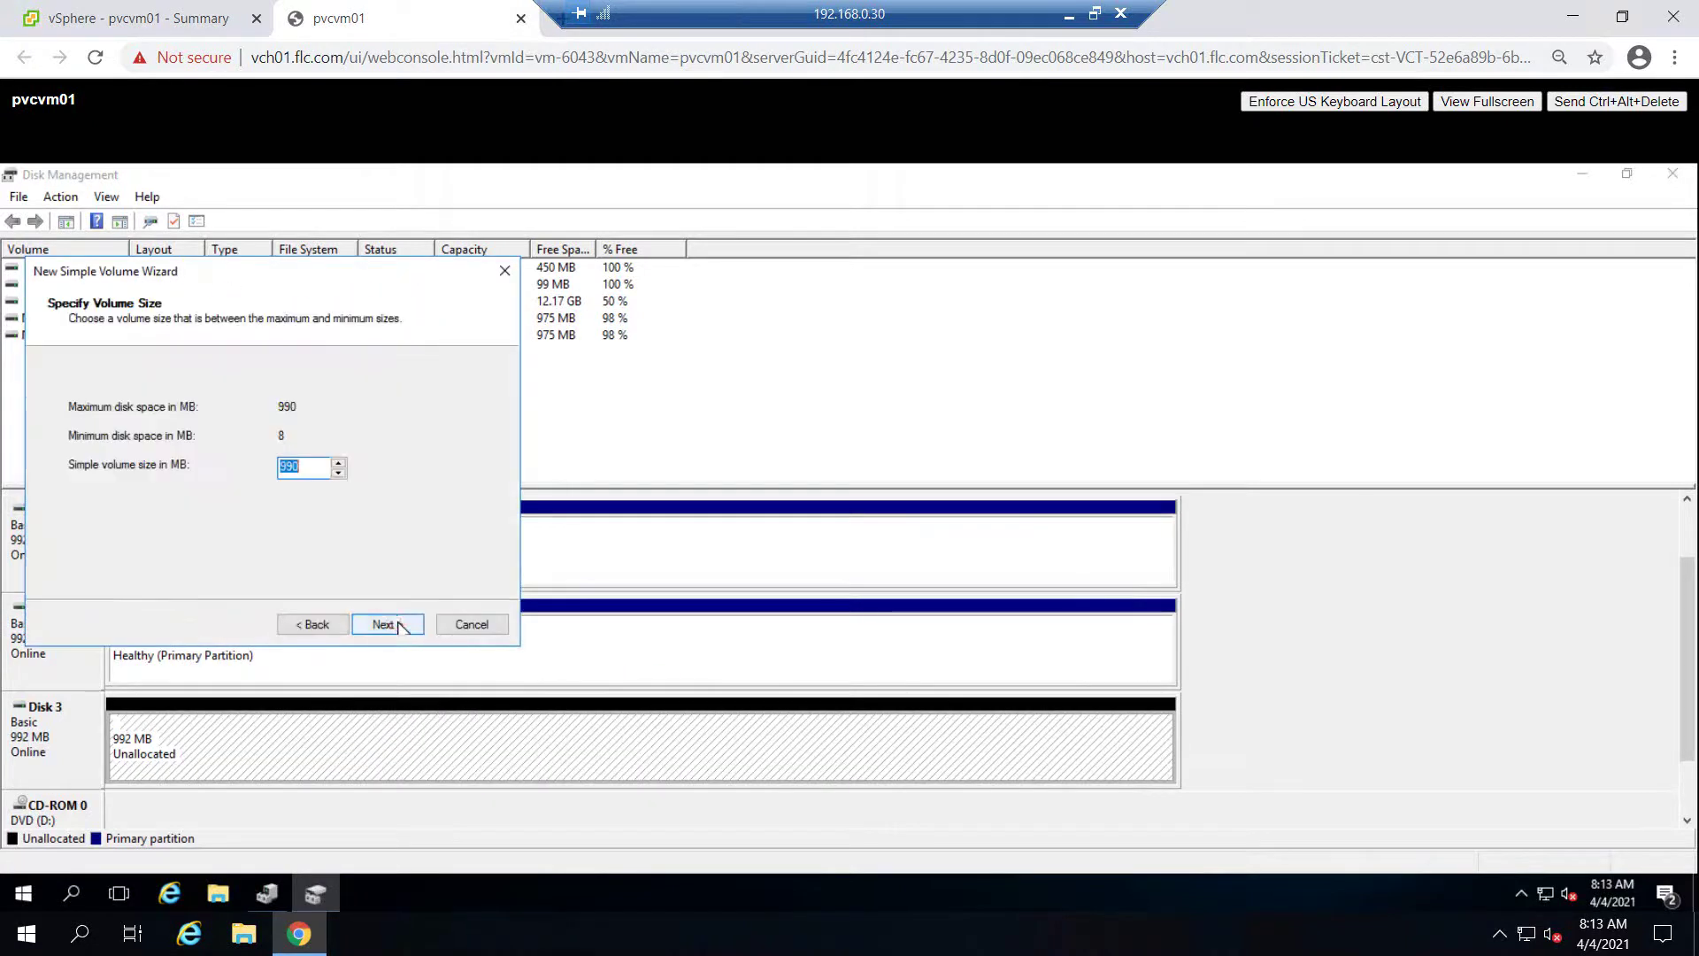
{"action": "left_click", "coordinate": [398, 625]}
{"action": "left_click", "coordinate": [398, 623]}
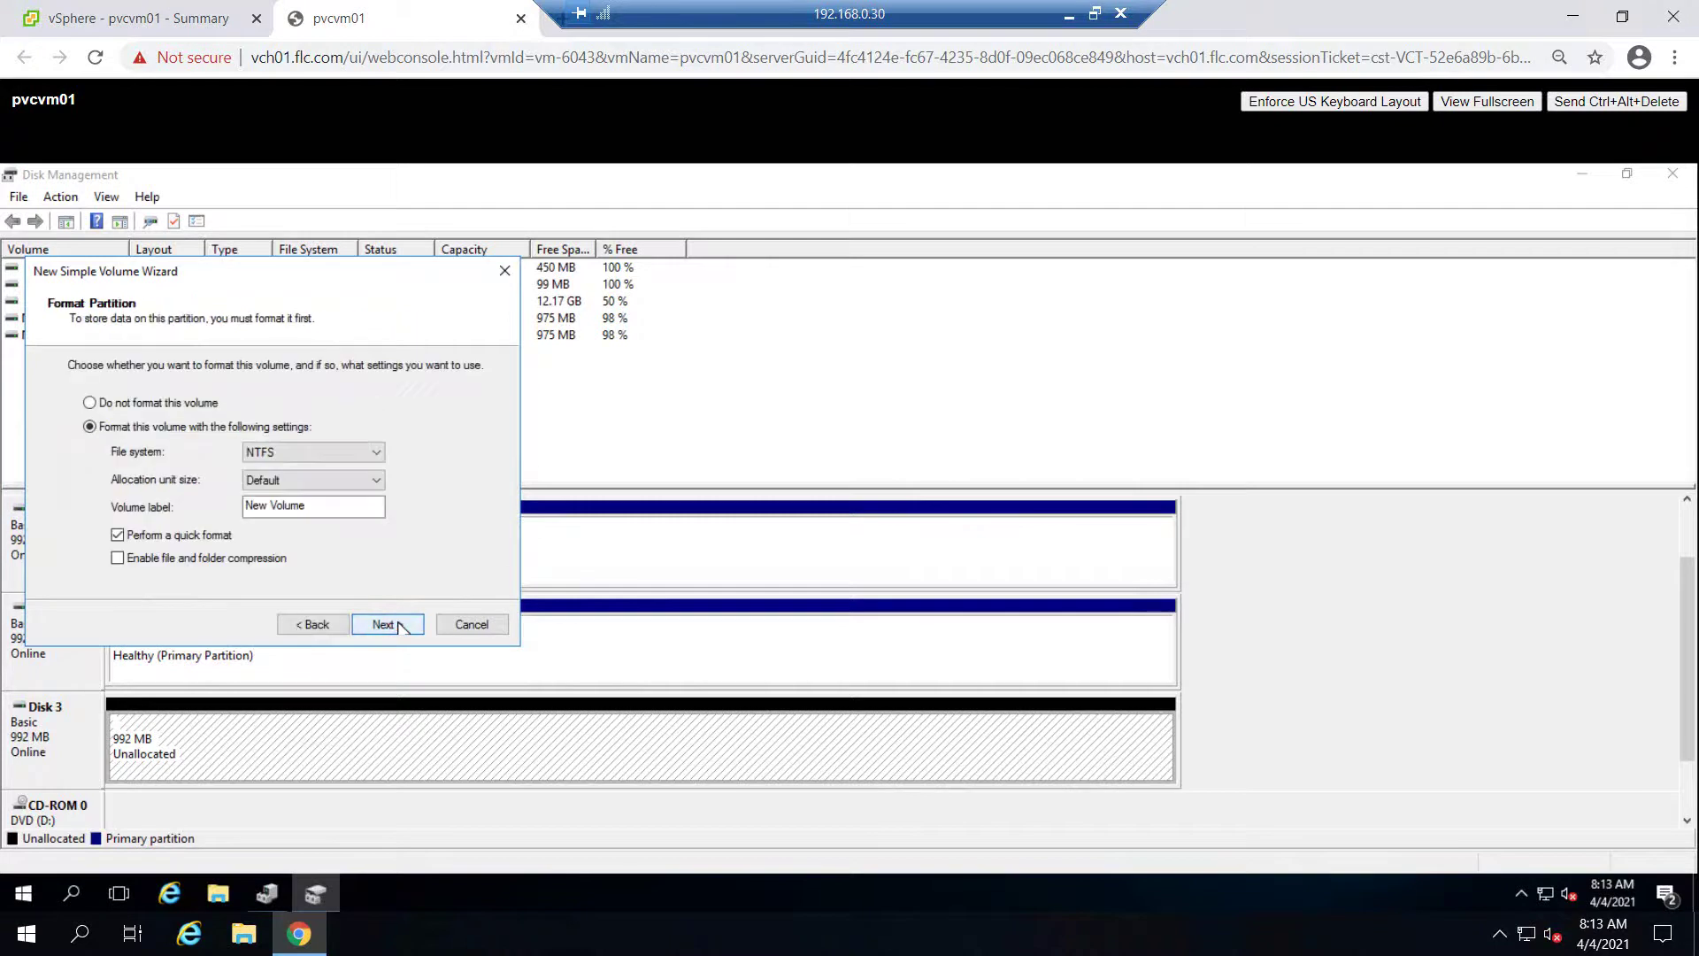
{"action": "left_click", "coordinate": [389, 623]}
{"action": "left_click", "coordinate": [389, 623]}
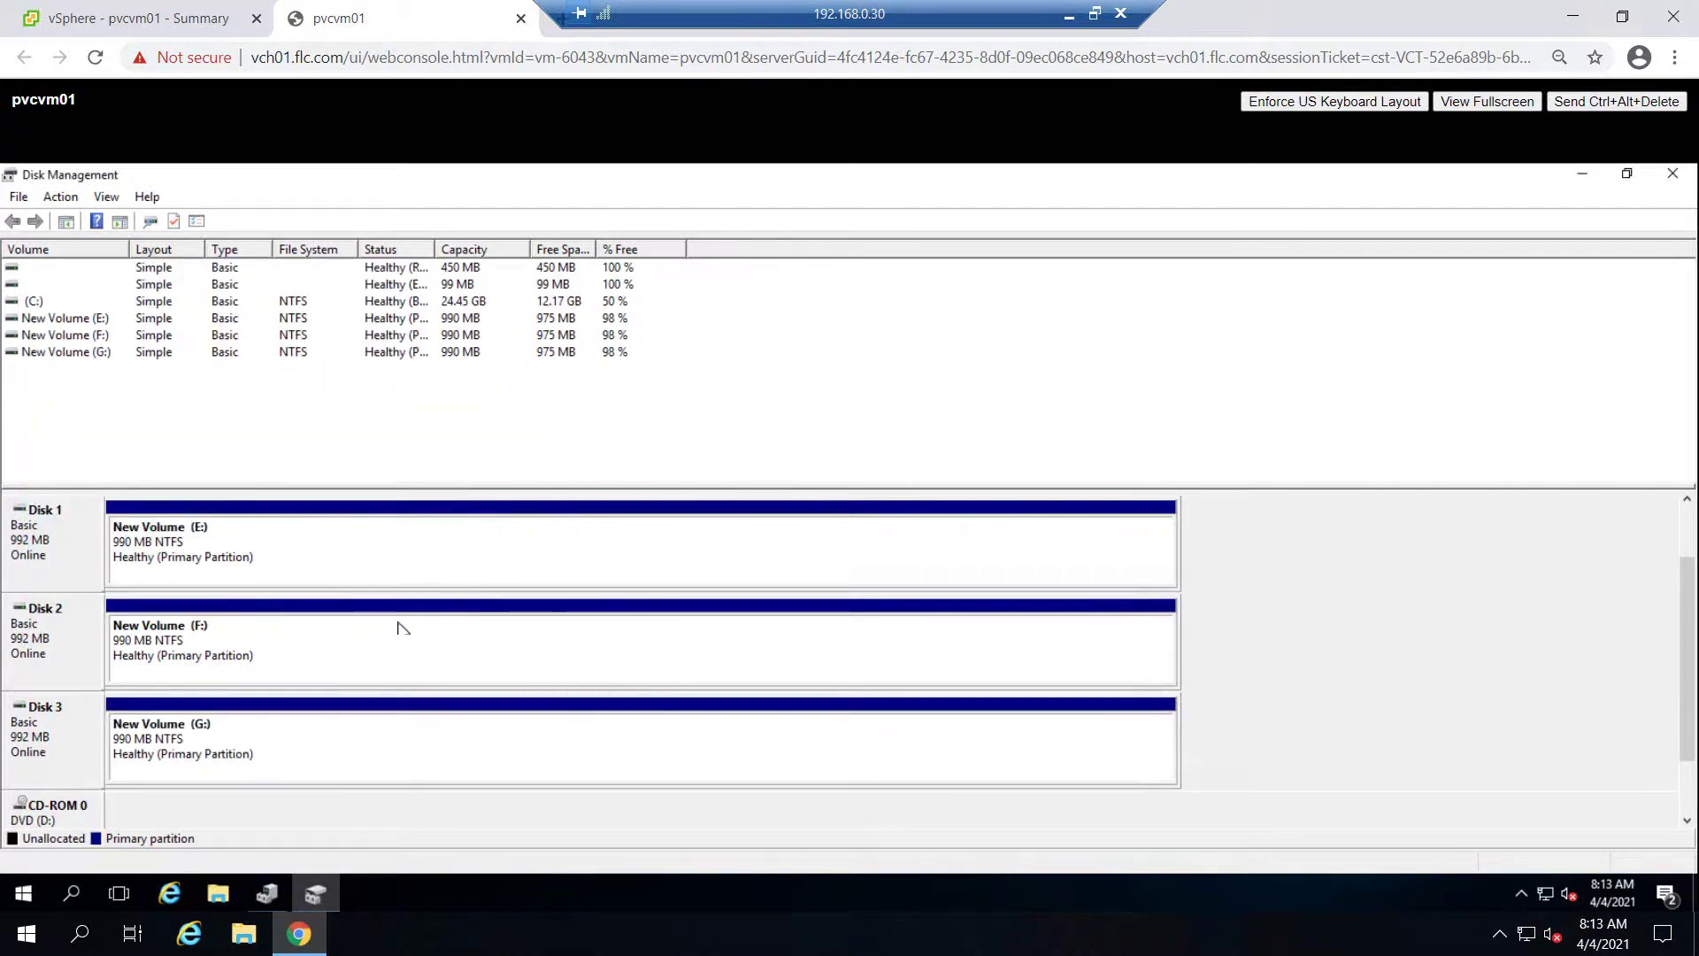
Take Disk 3 offline
{"action": "left_click", "coordinate": [265, 751]}
{"action": "right_click", "coordinate": [35, 738]}
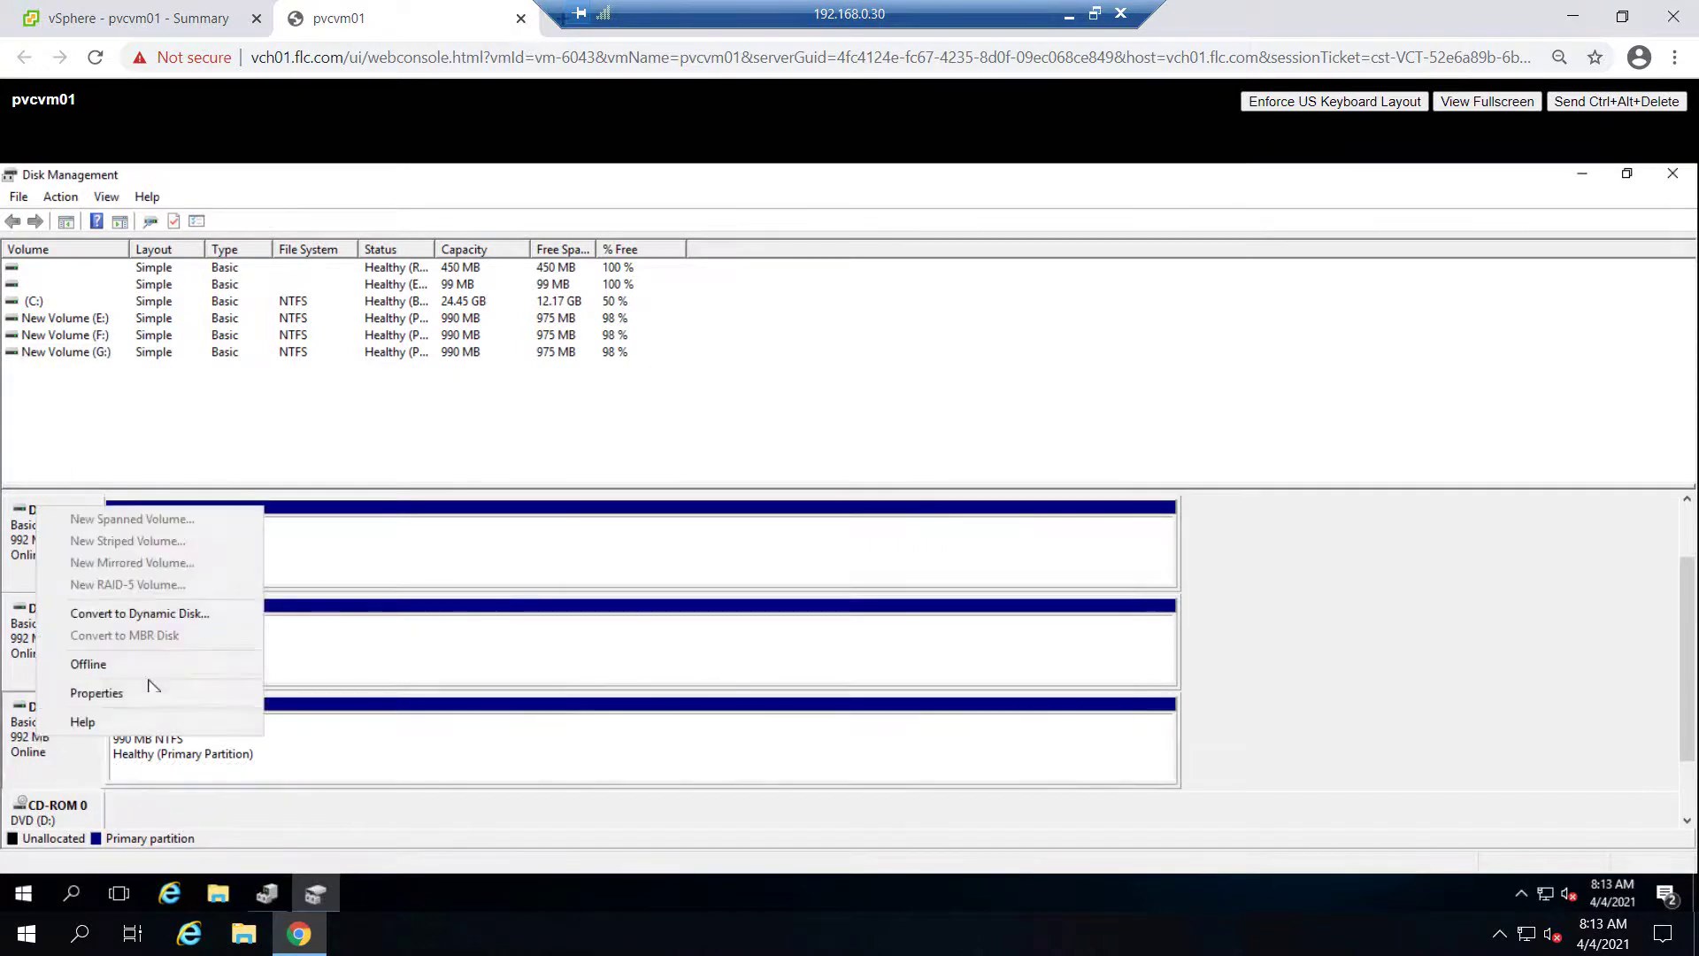
{"action": "left_click", "coordinate": [142, 663]}
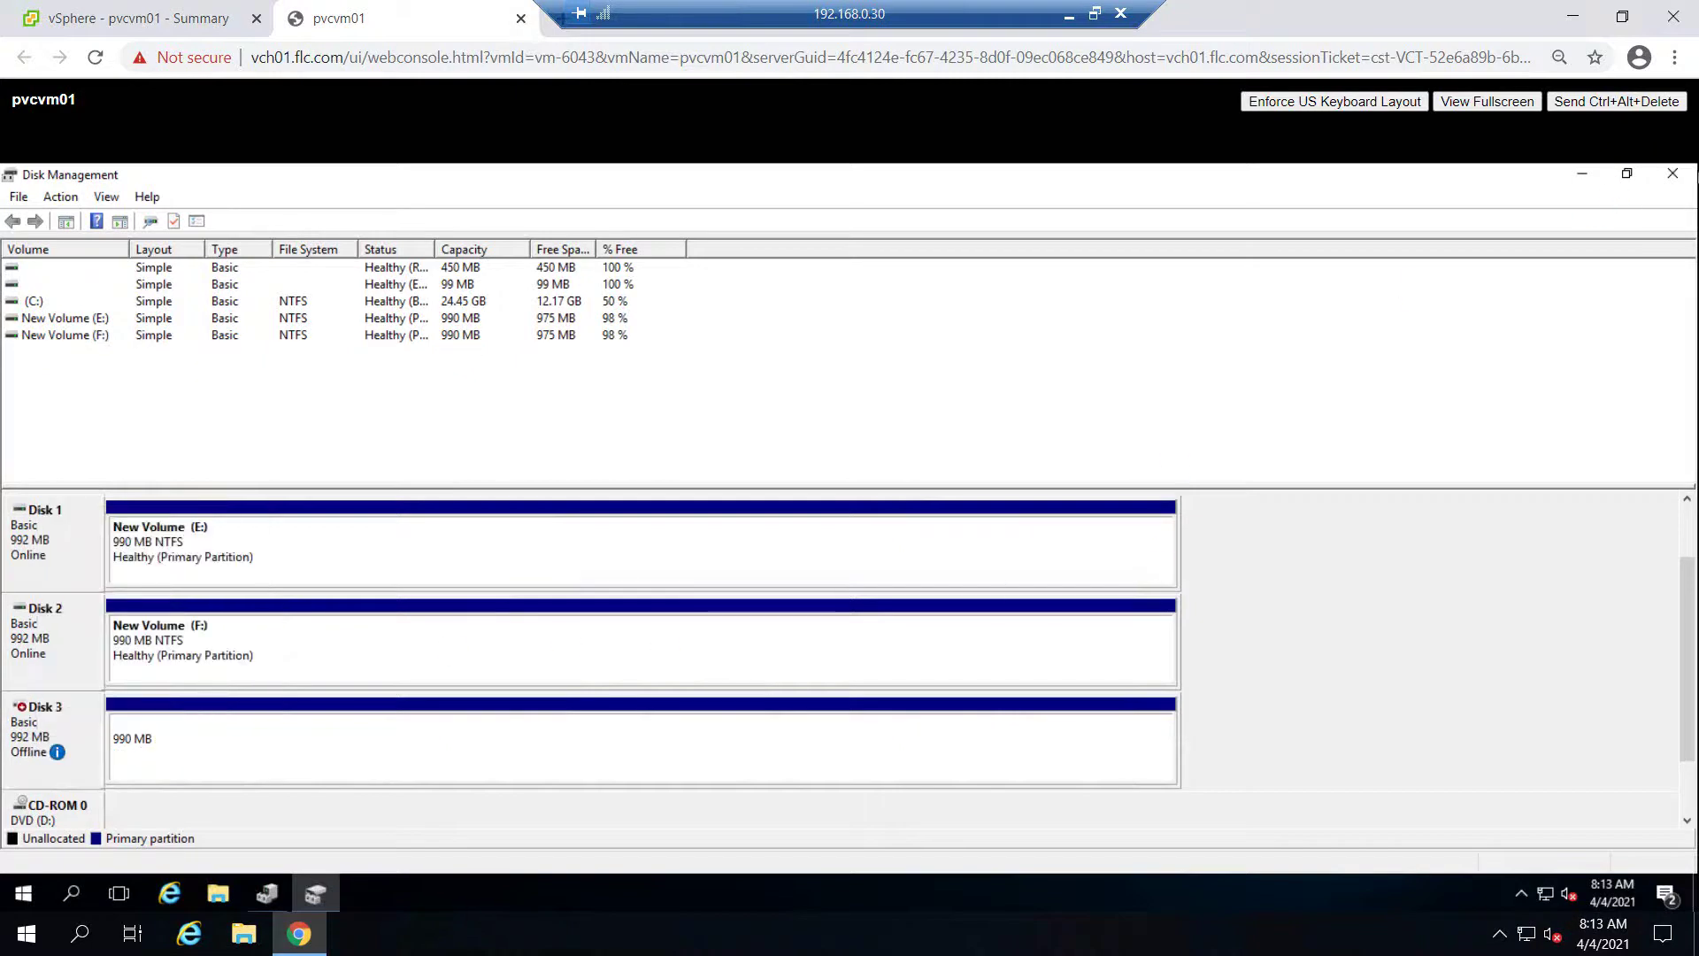
Close Disk Management, shut down the guest with reason Other (Unplanned), and return to vSphere
{"action": "left_click", "coordinate": [1673, 172]}
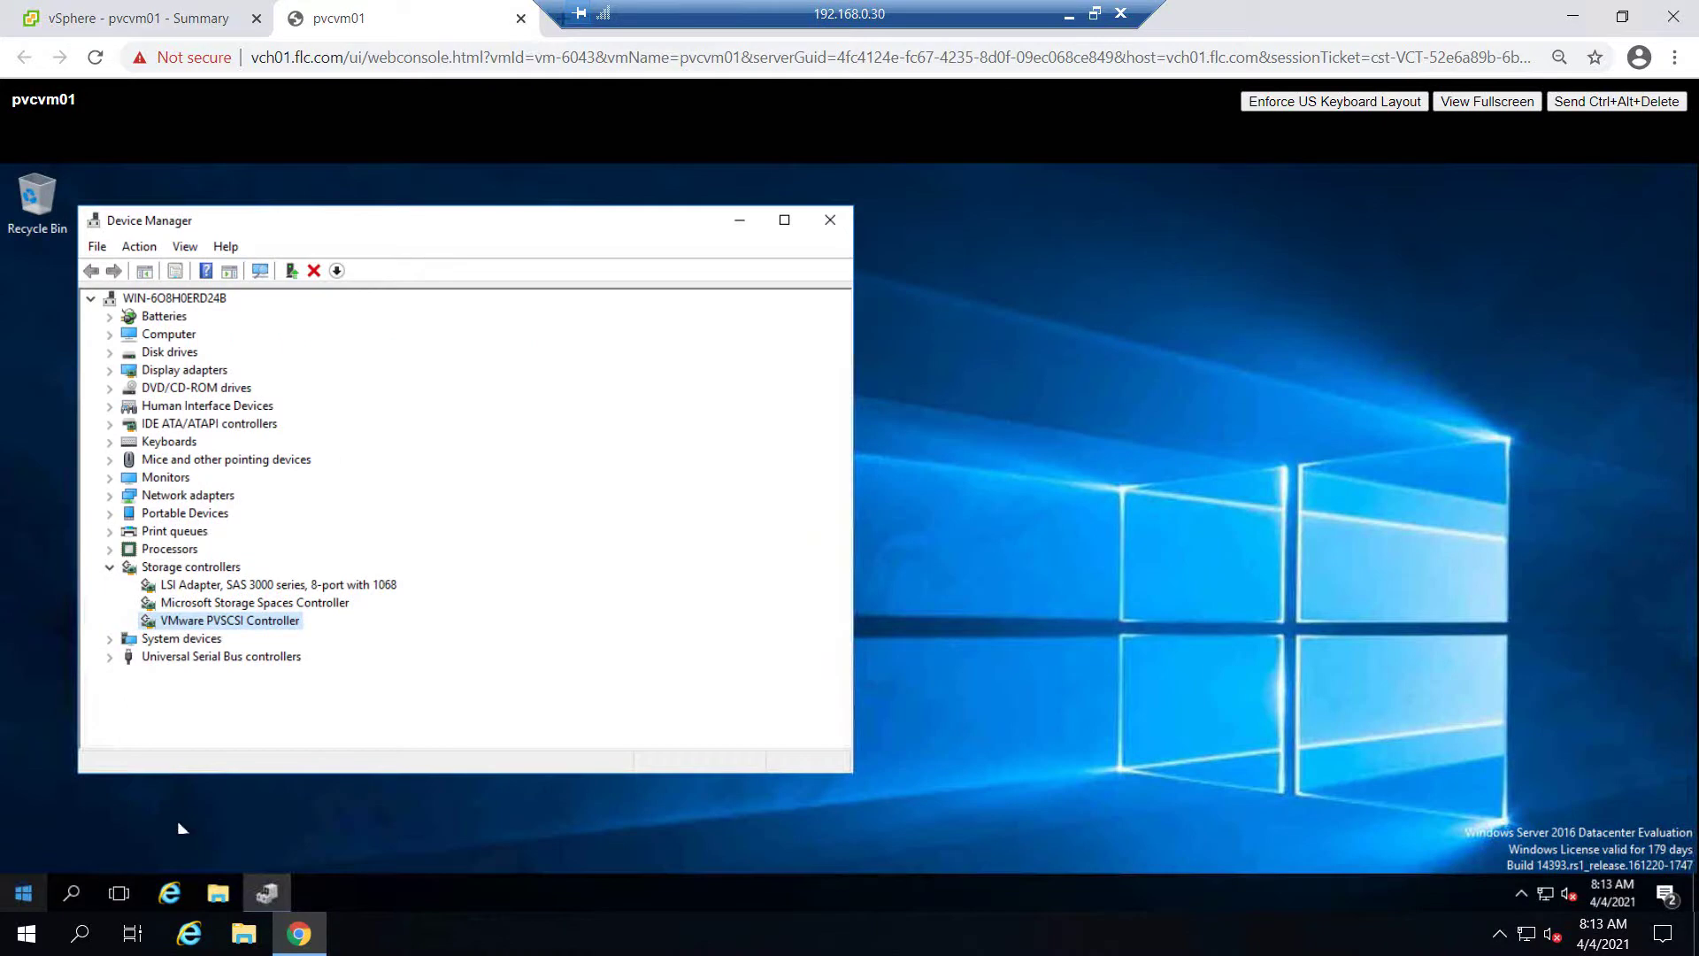
{"action": "mouse_move", "coordinate": [179, 819]}
{"action": "left_click", "coordinate": [351, 795]}
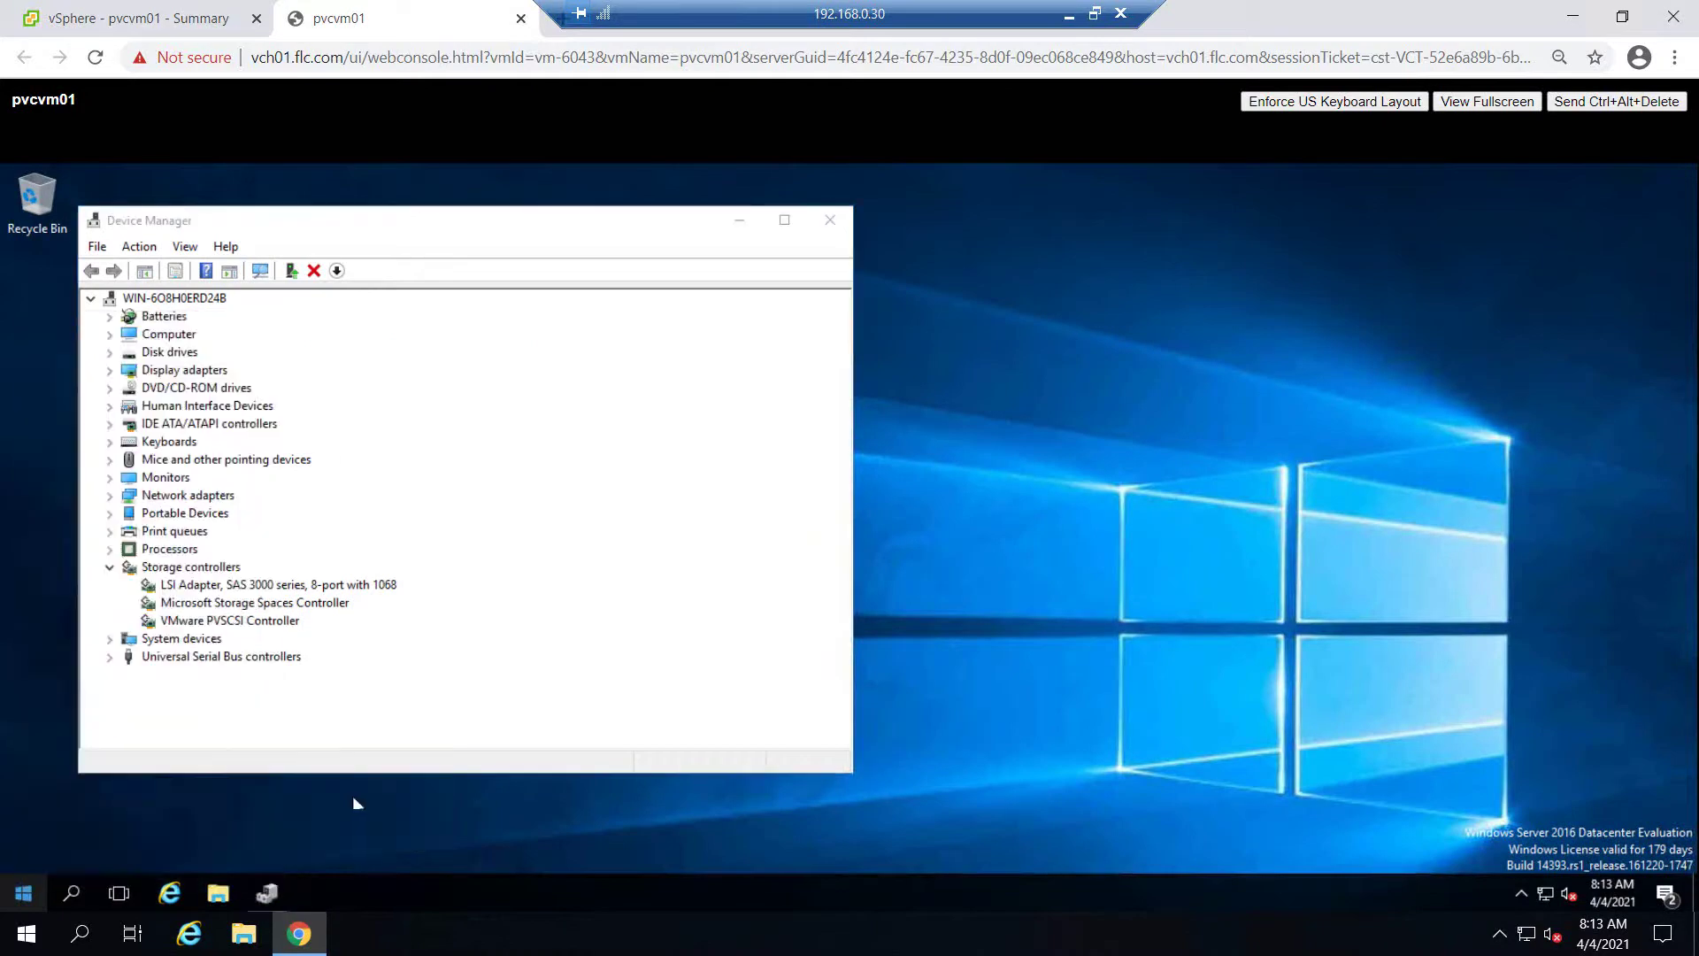
{"action": "left_click", "coordinate": [252, 801]}
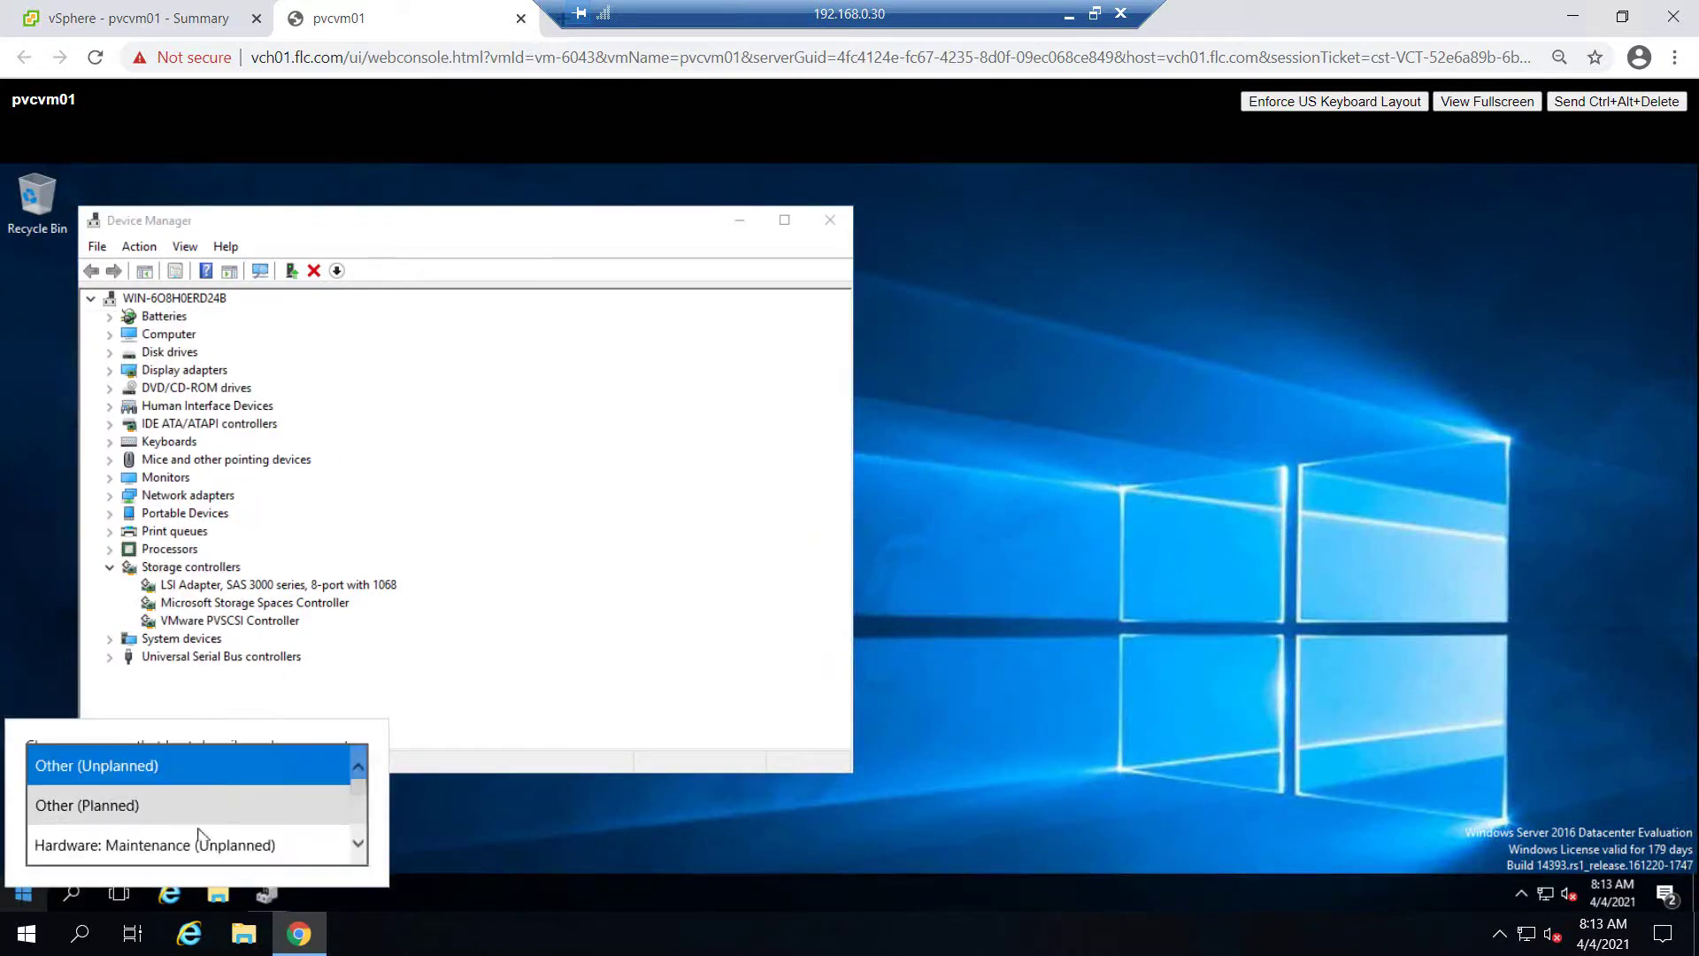
{"action": "left_click", "coordinate": [433, 829]}
{"action": "left_click", "coordinate": [342, 852]}
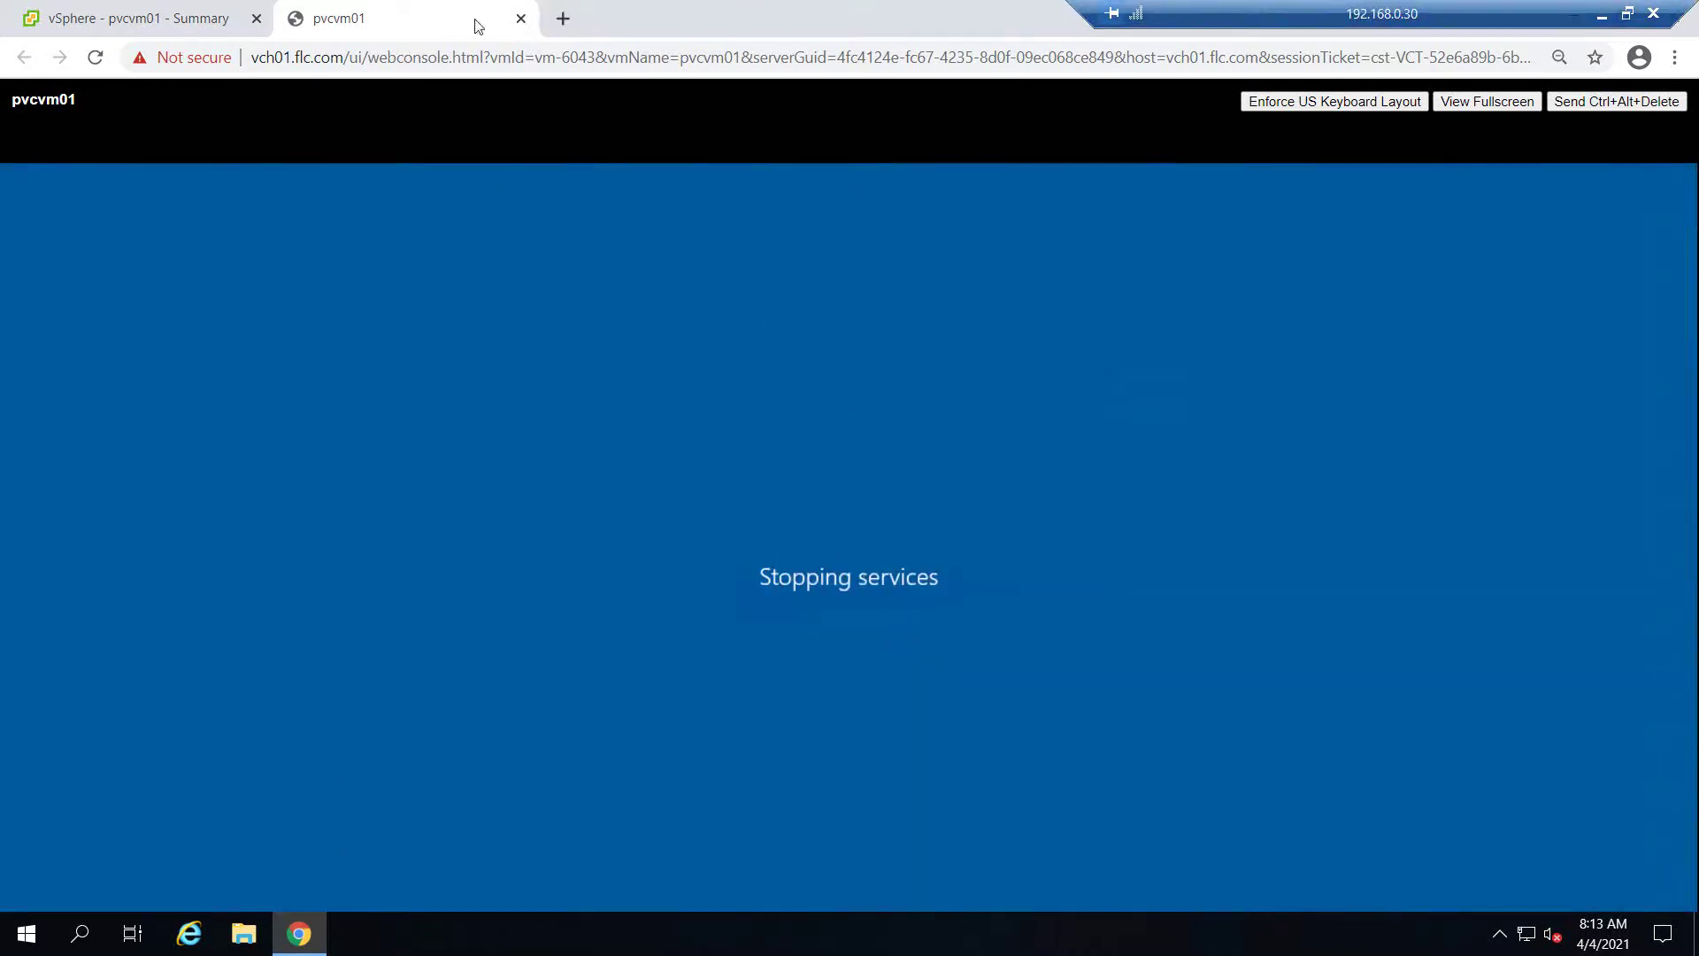
{"action": "left_click", "coordinate": [187, 9]}
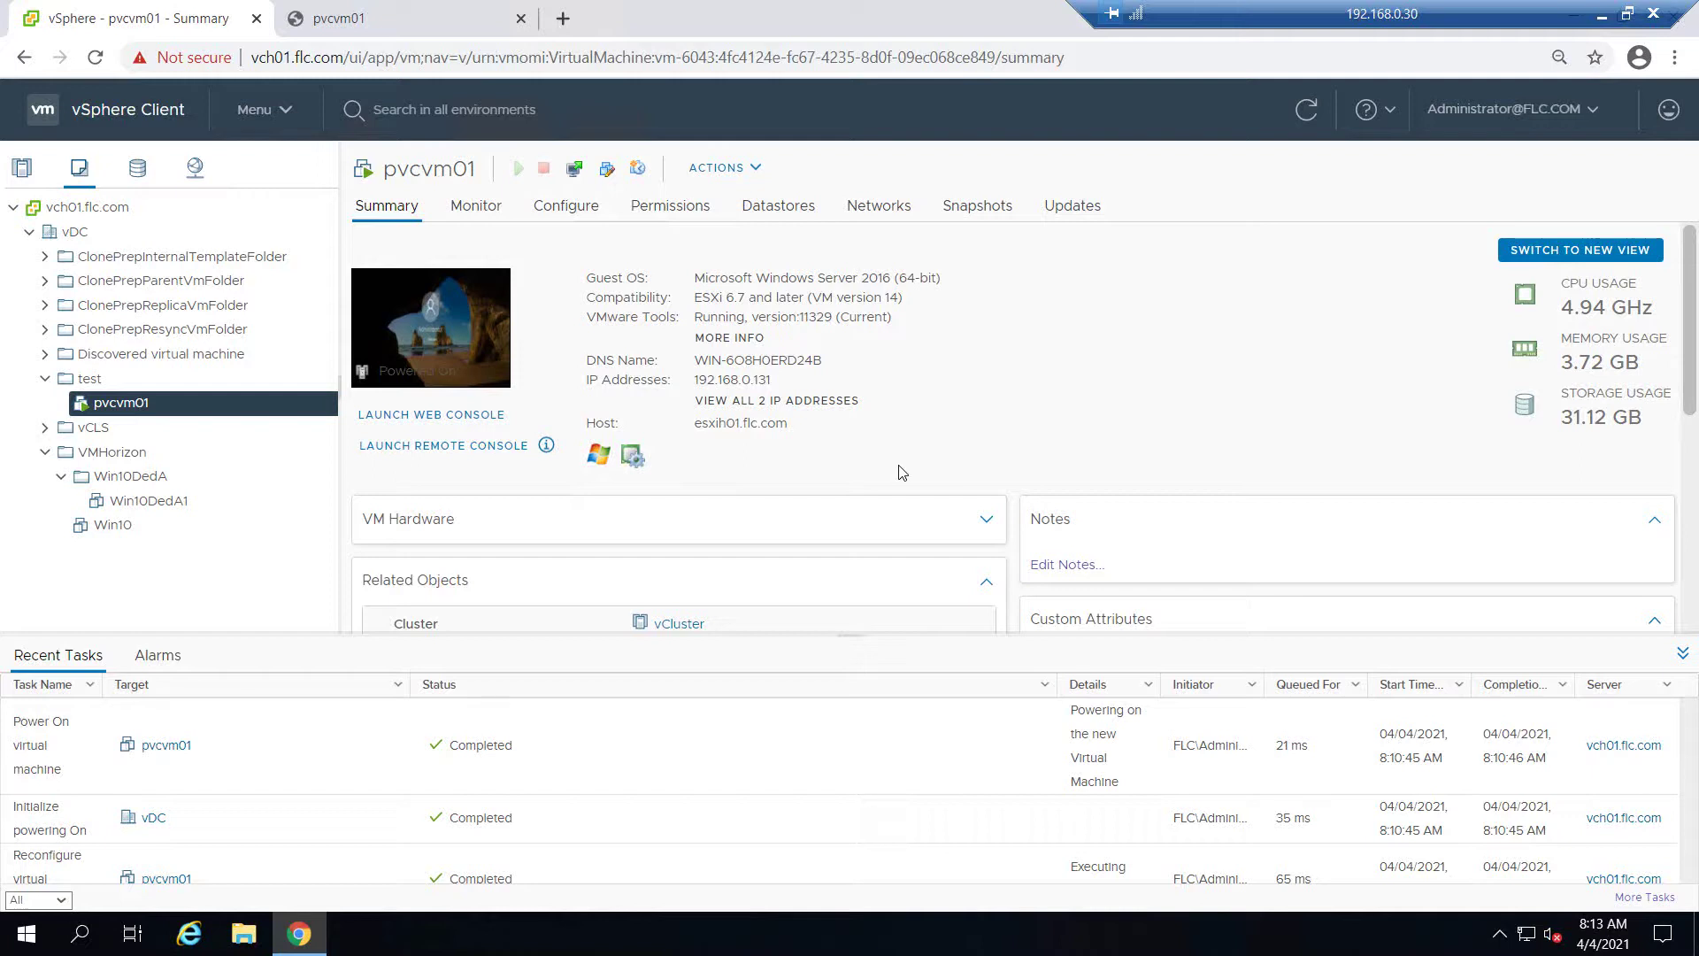
In Edit Settings, switch SCSI controller 0 from LSI Logic SAS to VMware Paravirtual
{"action": "left_click", "coordinate": [757, 174]}
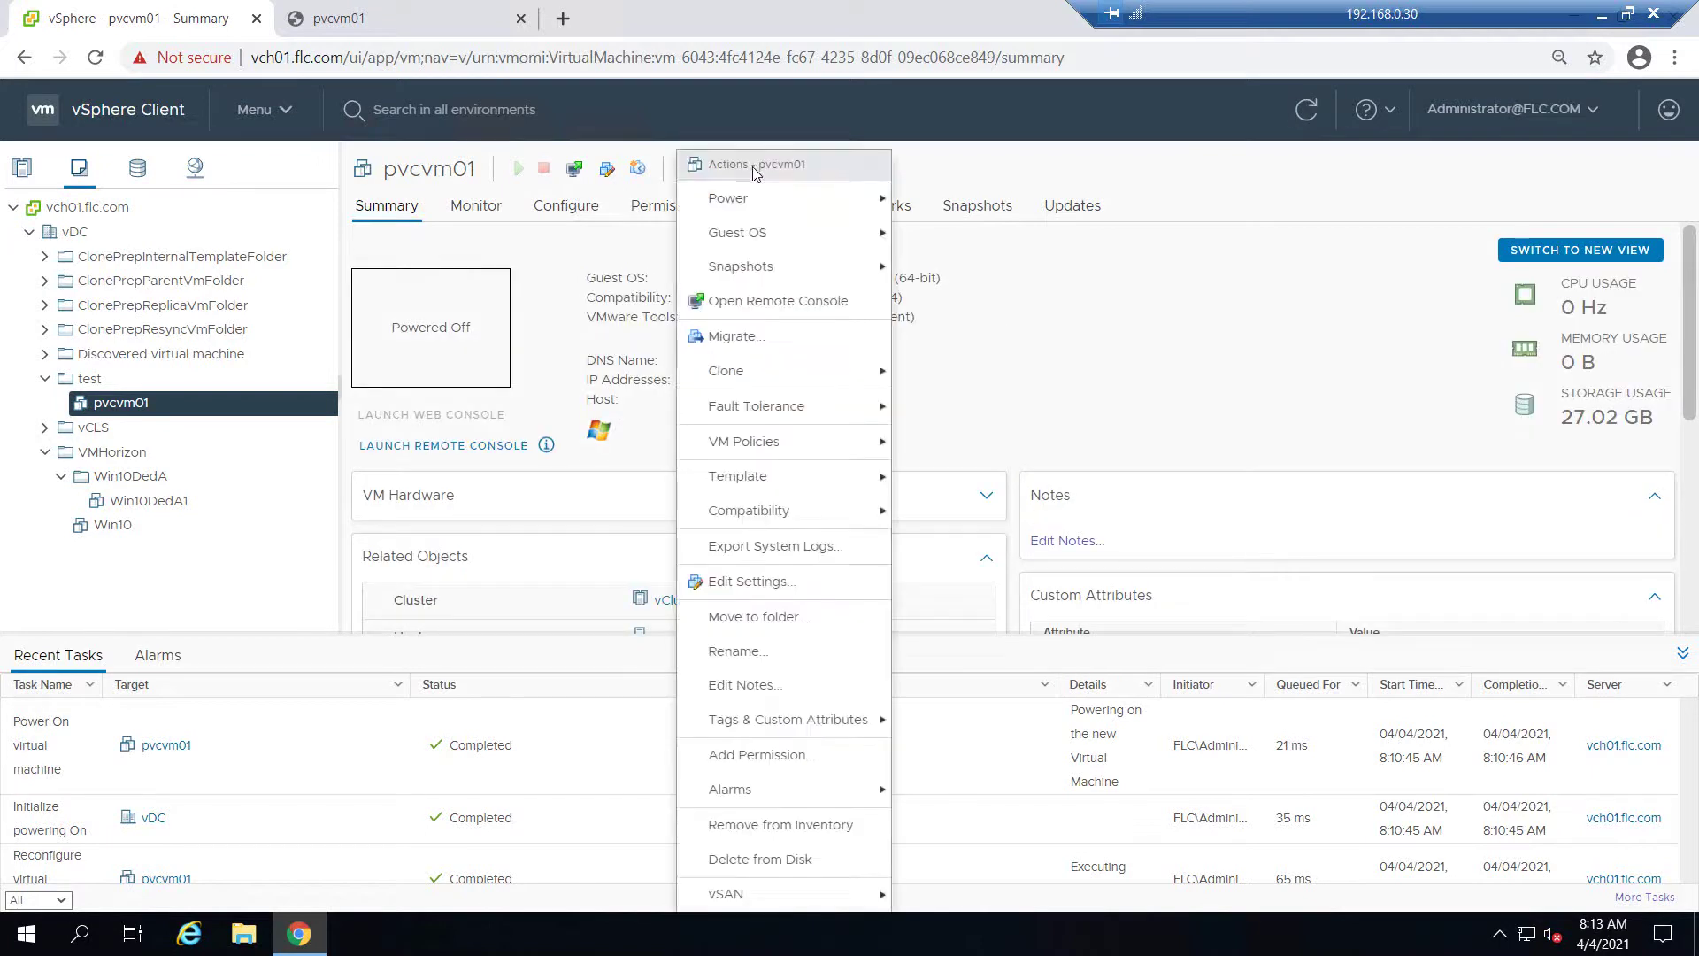
{"action": "left_click", "coordinate": [759, 586]}
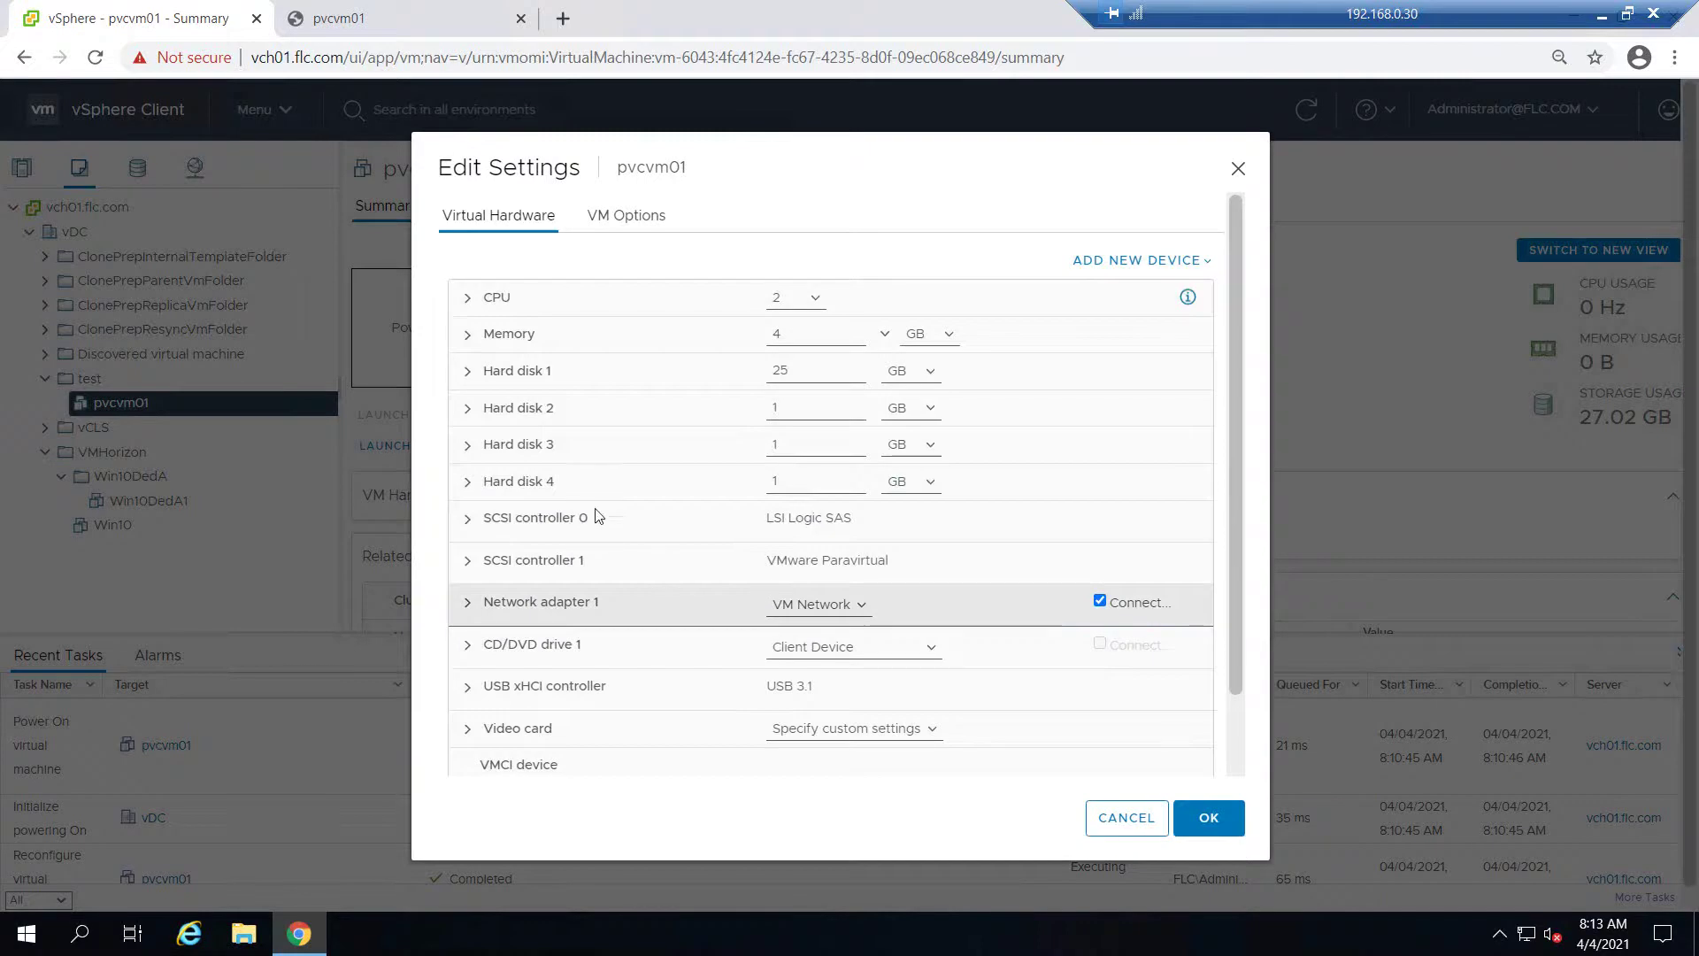
{"action": "left_click", "coordinate": [464, 518]}
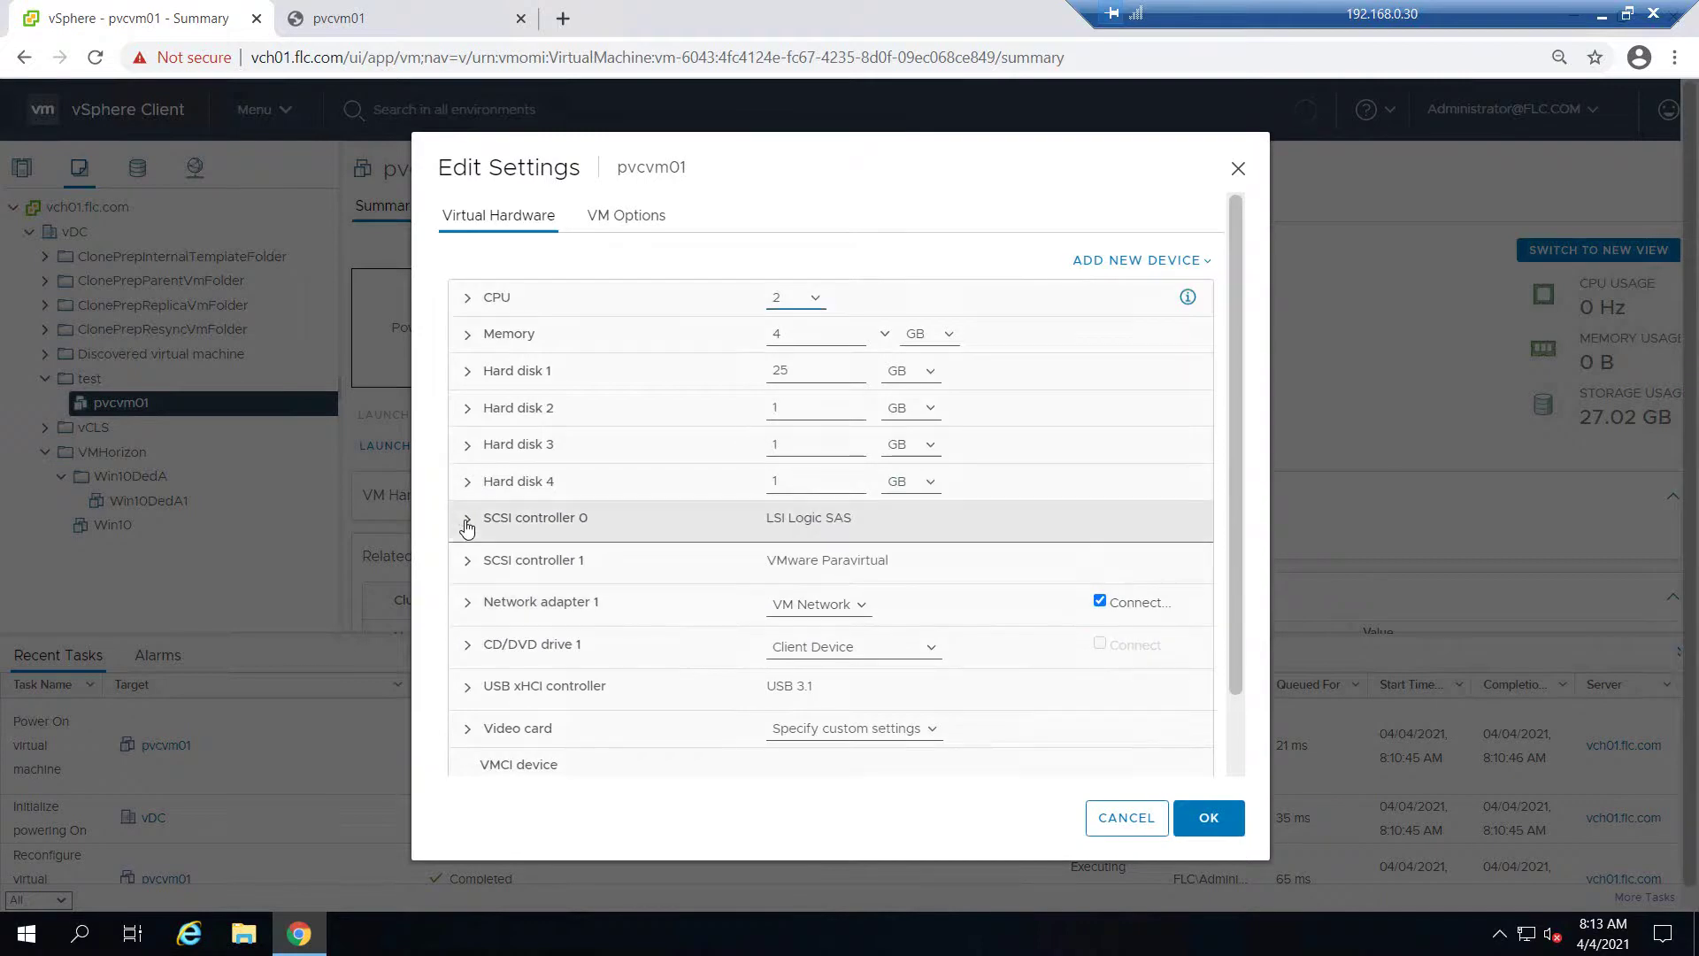
{"action": "left_click", "coordinate": [877, 561]}
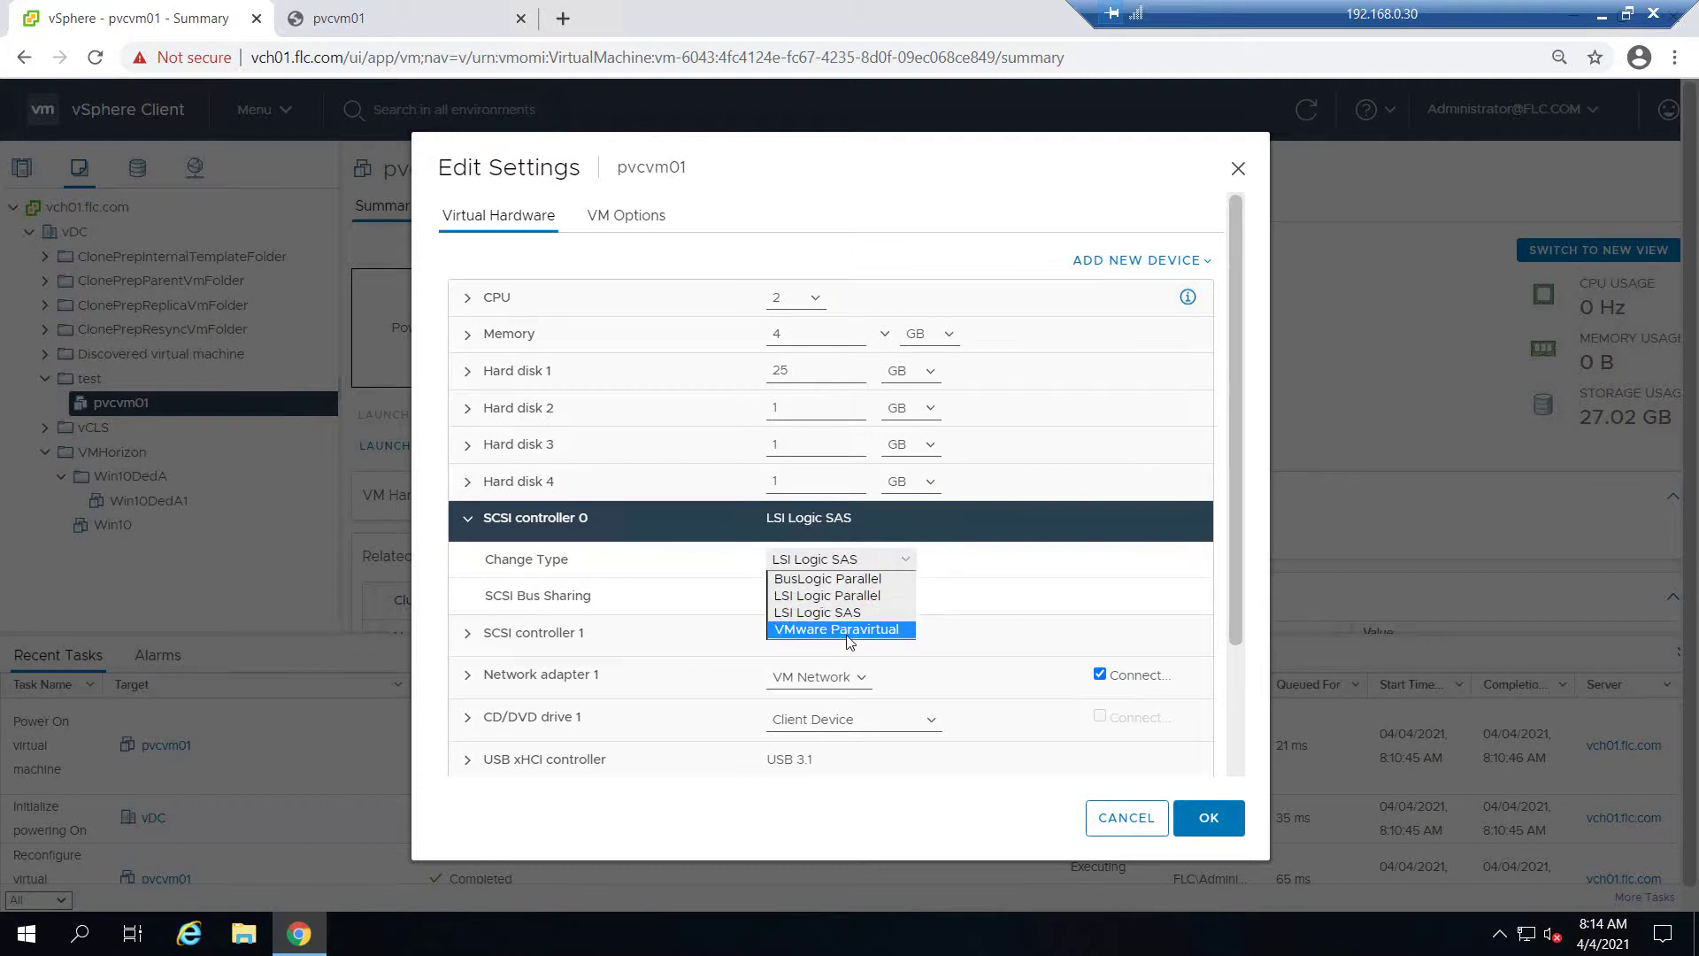
{"action": "left_click", "coordinate": [847, 633]}
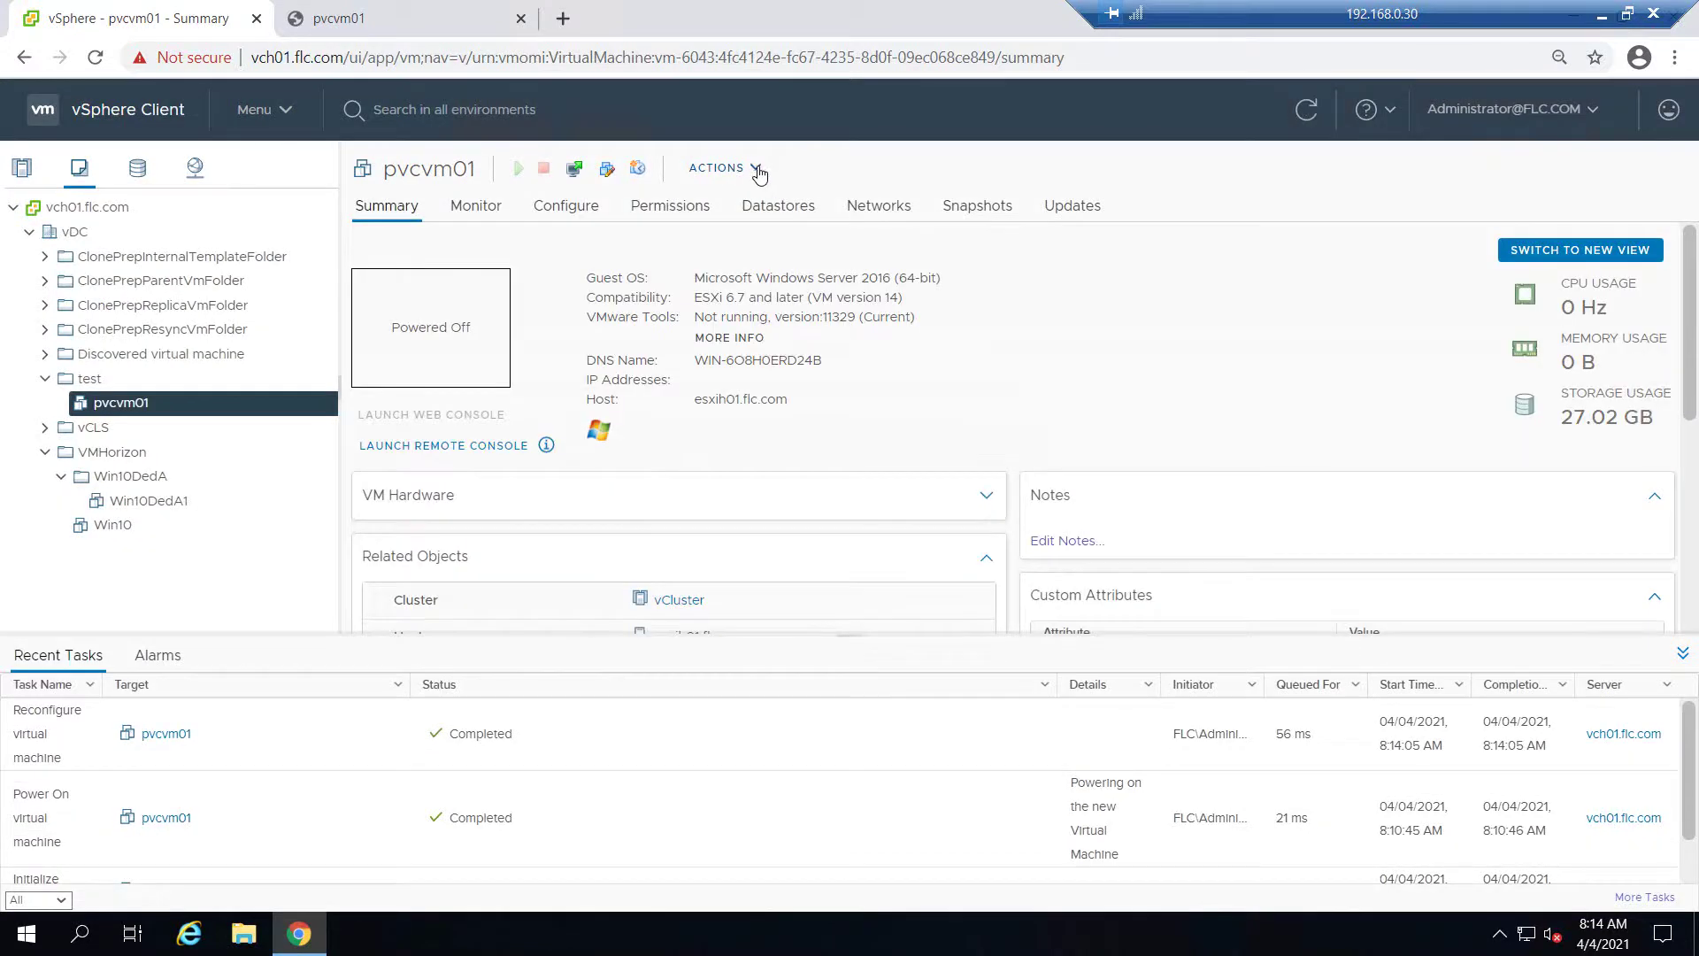
Reopen pvcvm01's Edit Settings and bring up Hard disk 2's details
{"action": "left_click", "coordinate": [759, 171]}
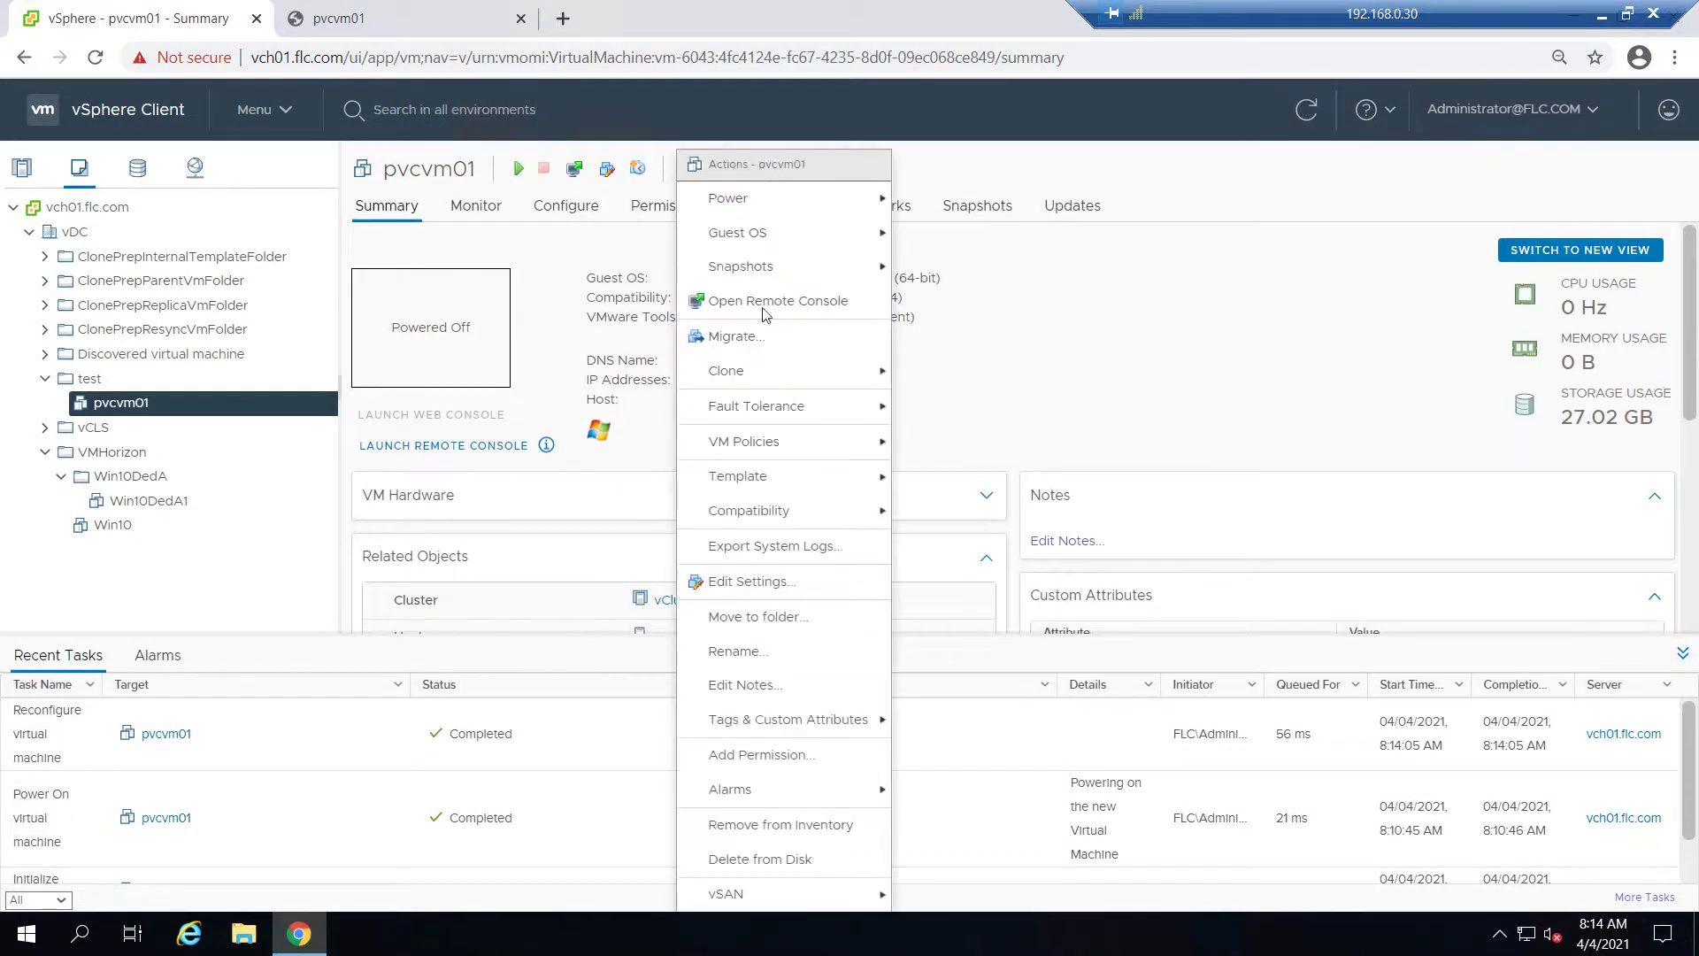
{"action": "left_click", "coordinate": [763, 582]}
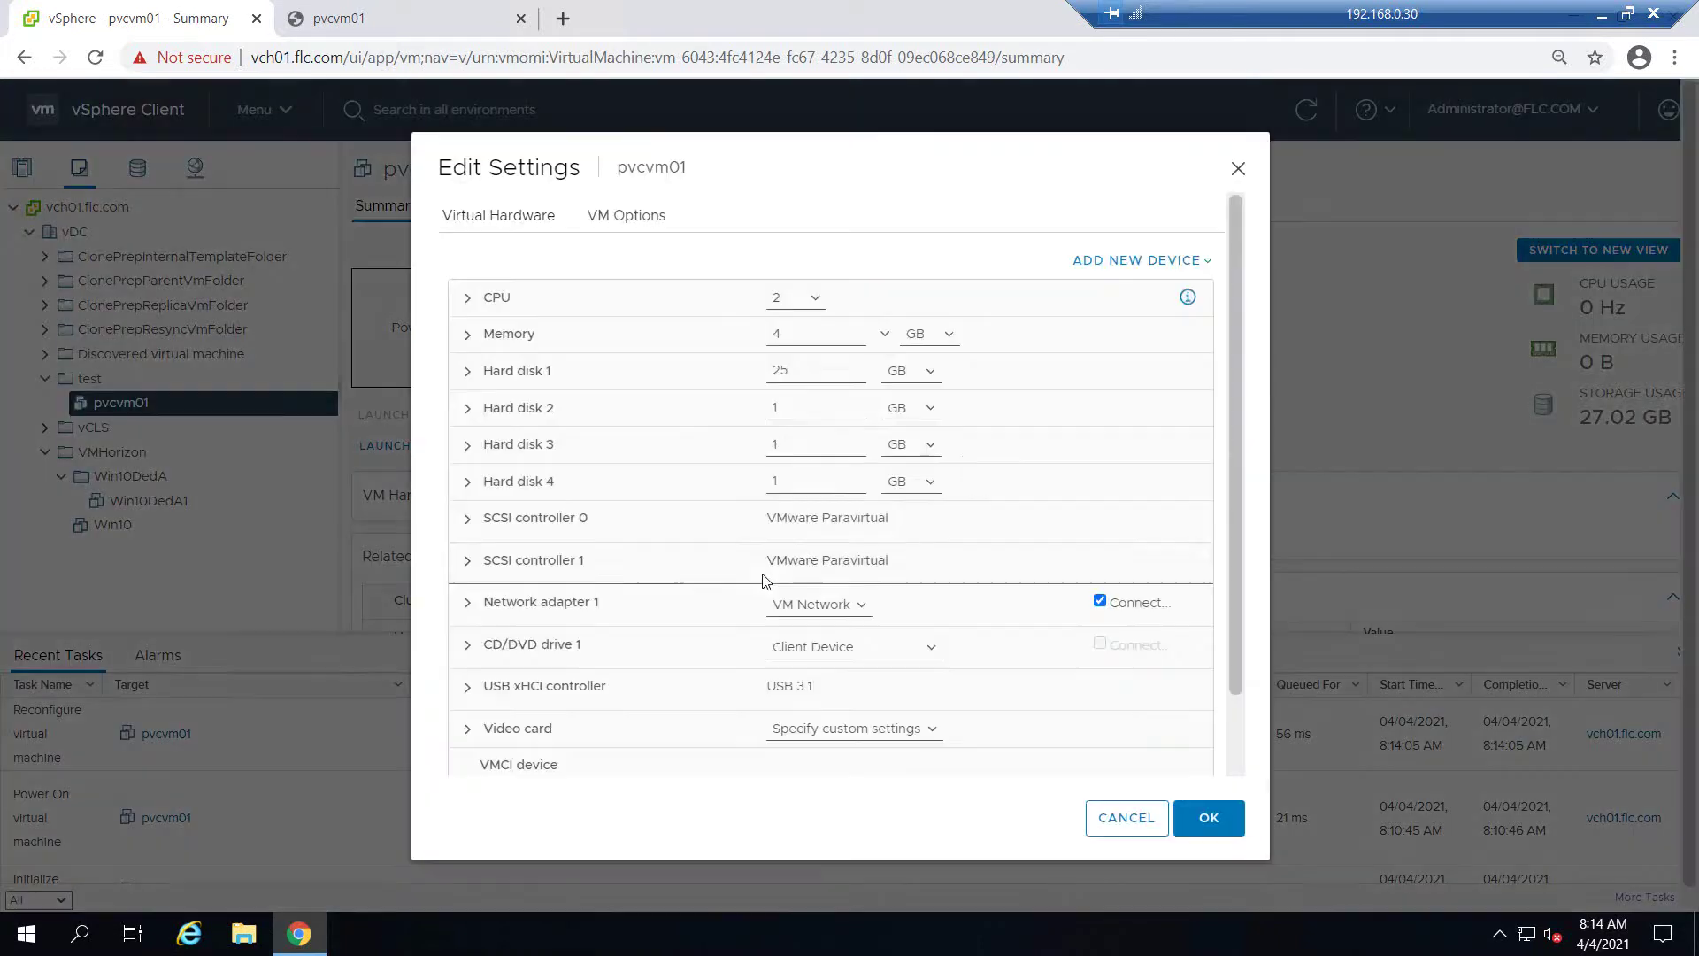
{"action": "left_click", "coordinate": [469, 409]}
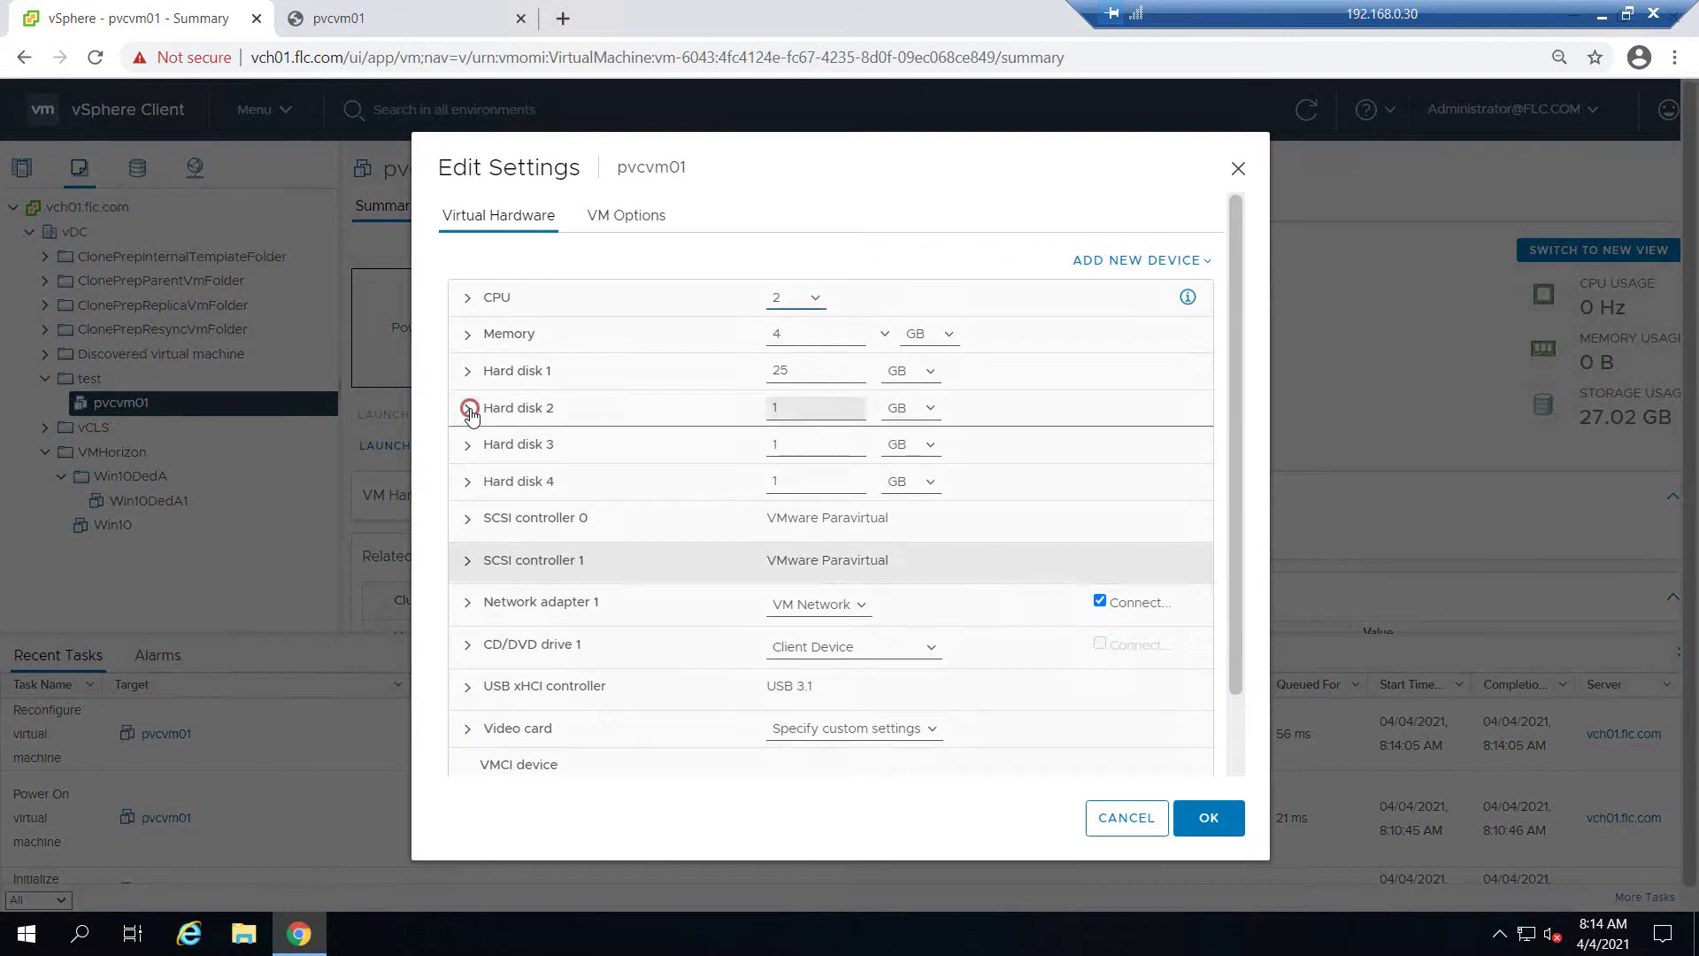
{"action": "left_click", "coordinate": [469, 410]}
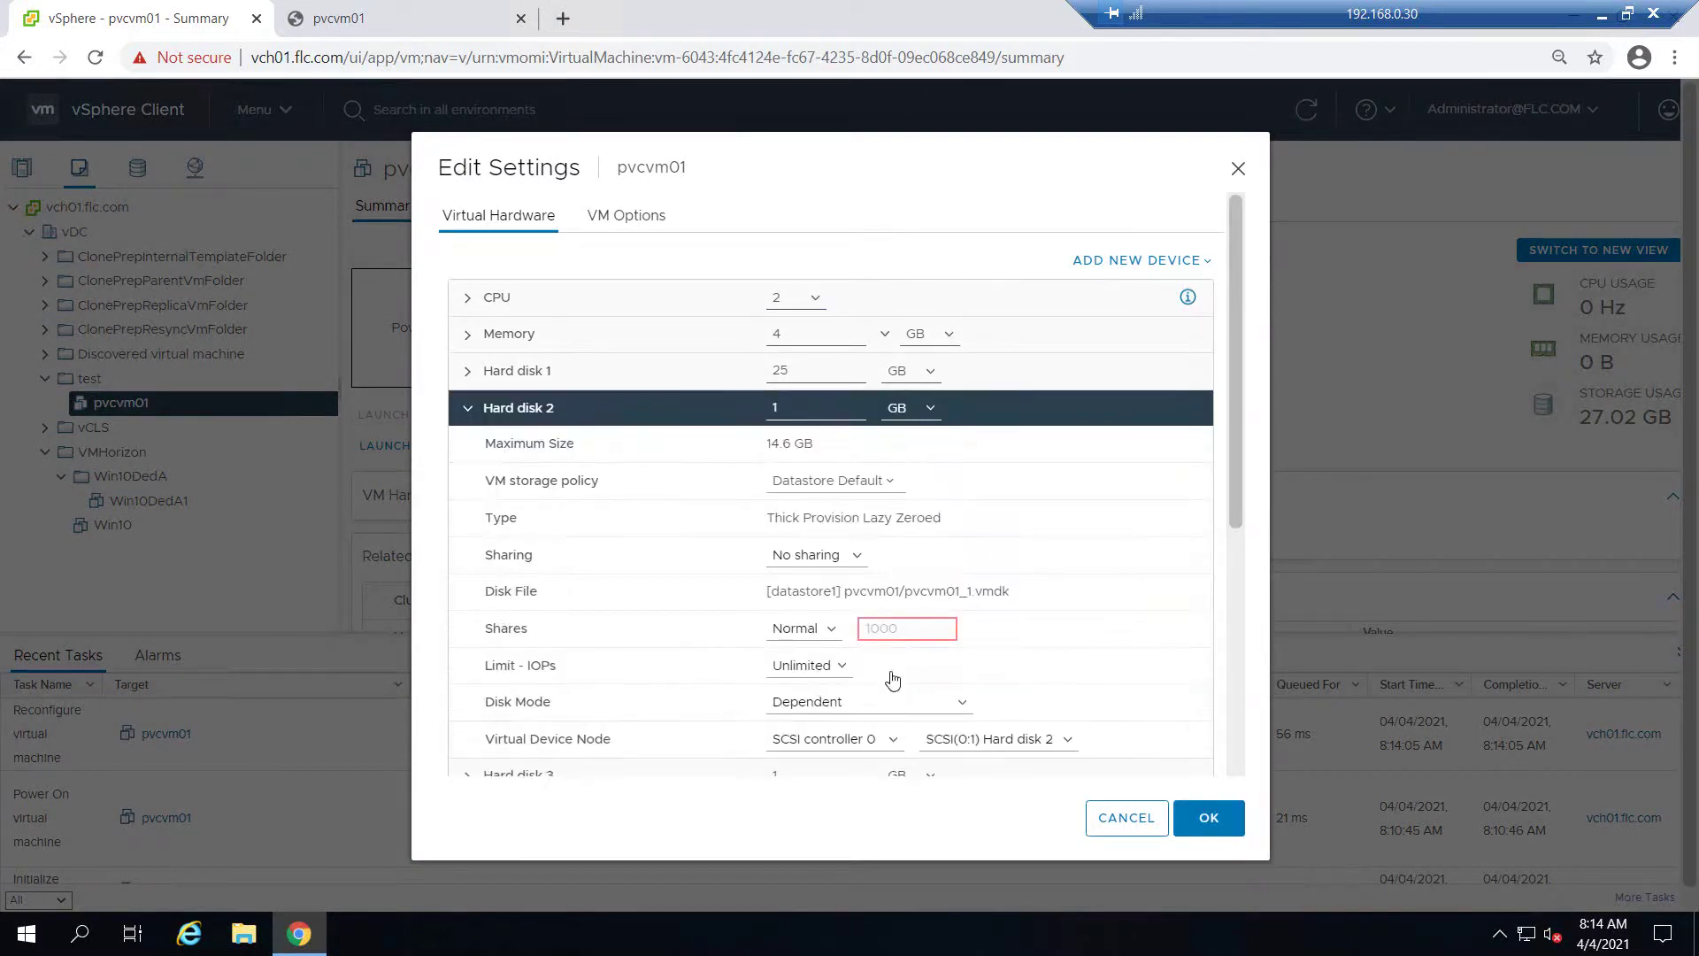
{"action": "scroll", "coordinate": [925, 668], "scroll_direction": "down", "scroll_amount": 1}
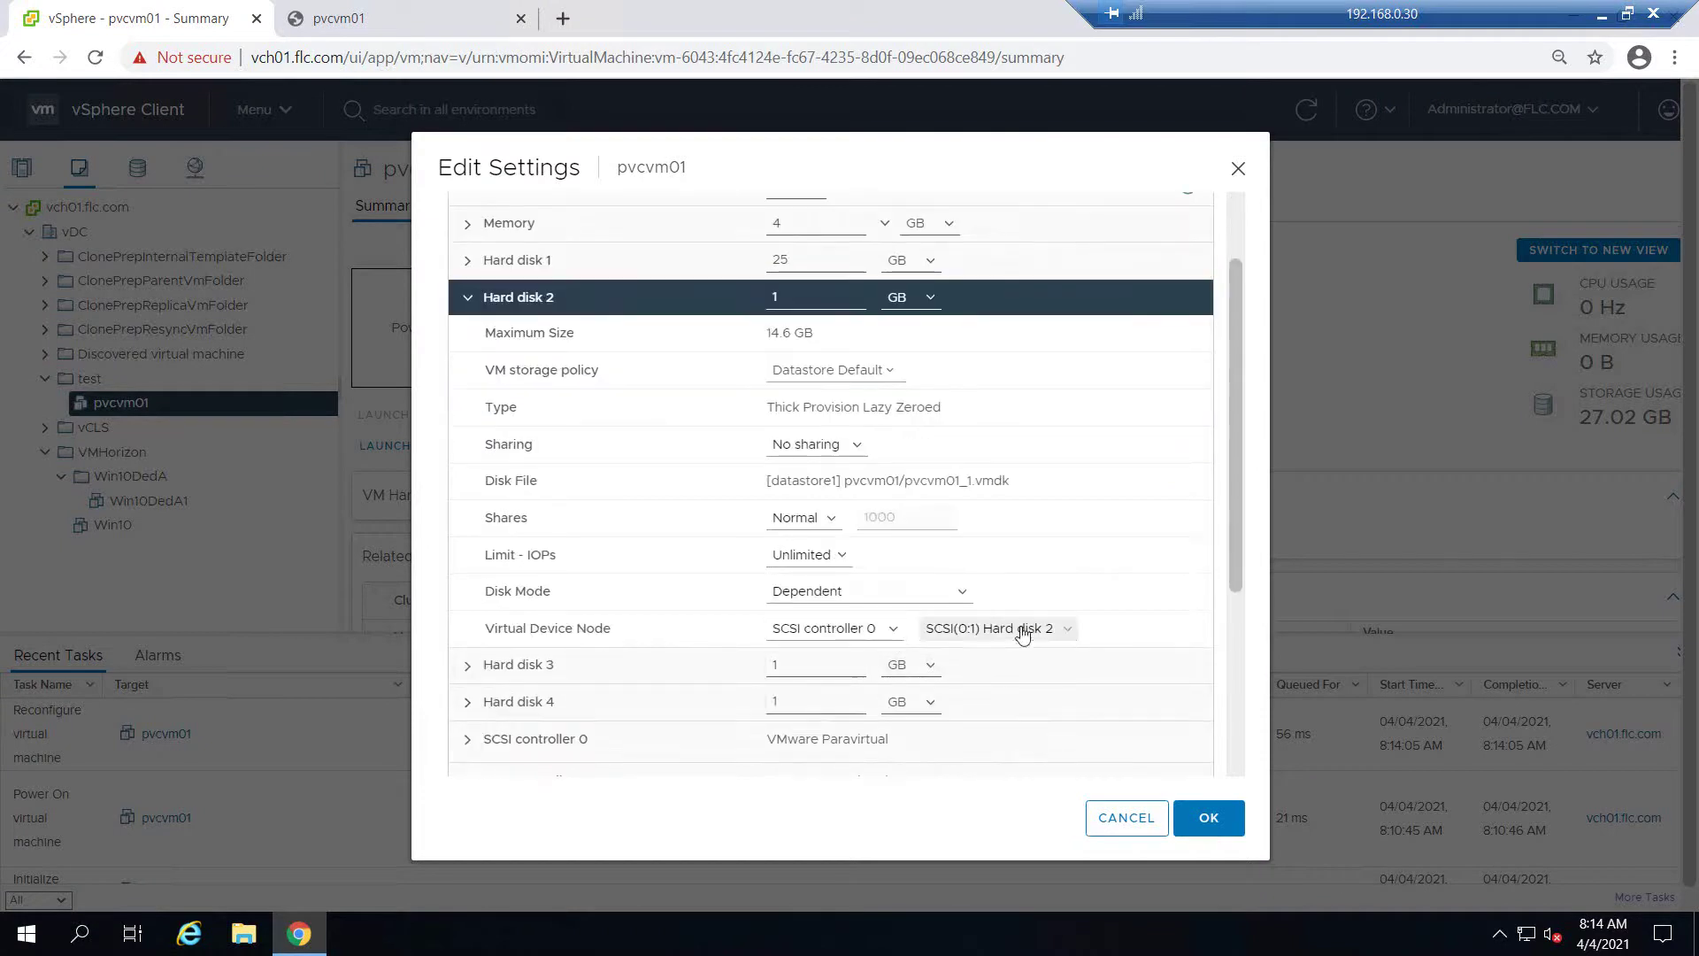
{"action": "left_click_drag", "start_coordinate": [1236, 470], "coordinate": [1239, 526]}
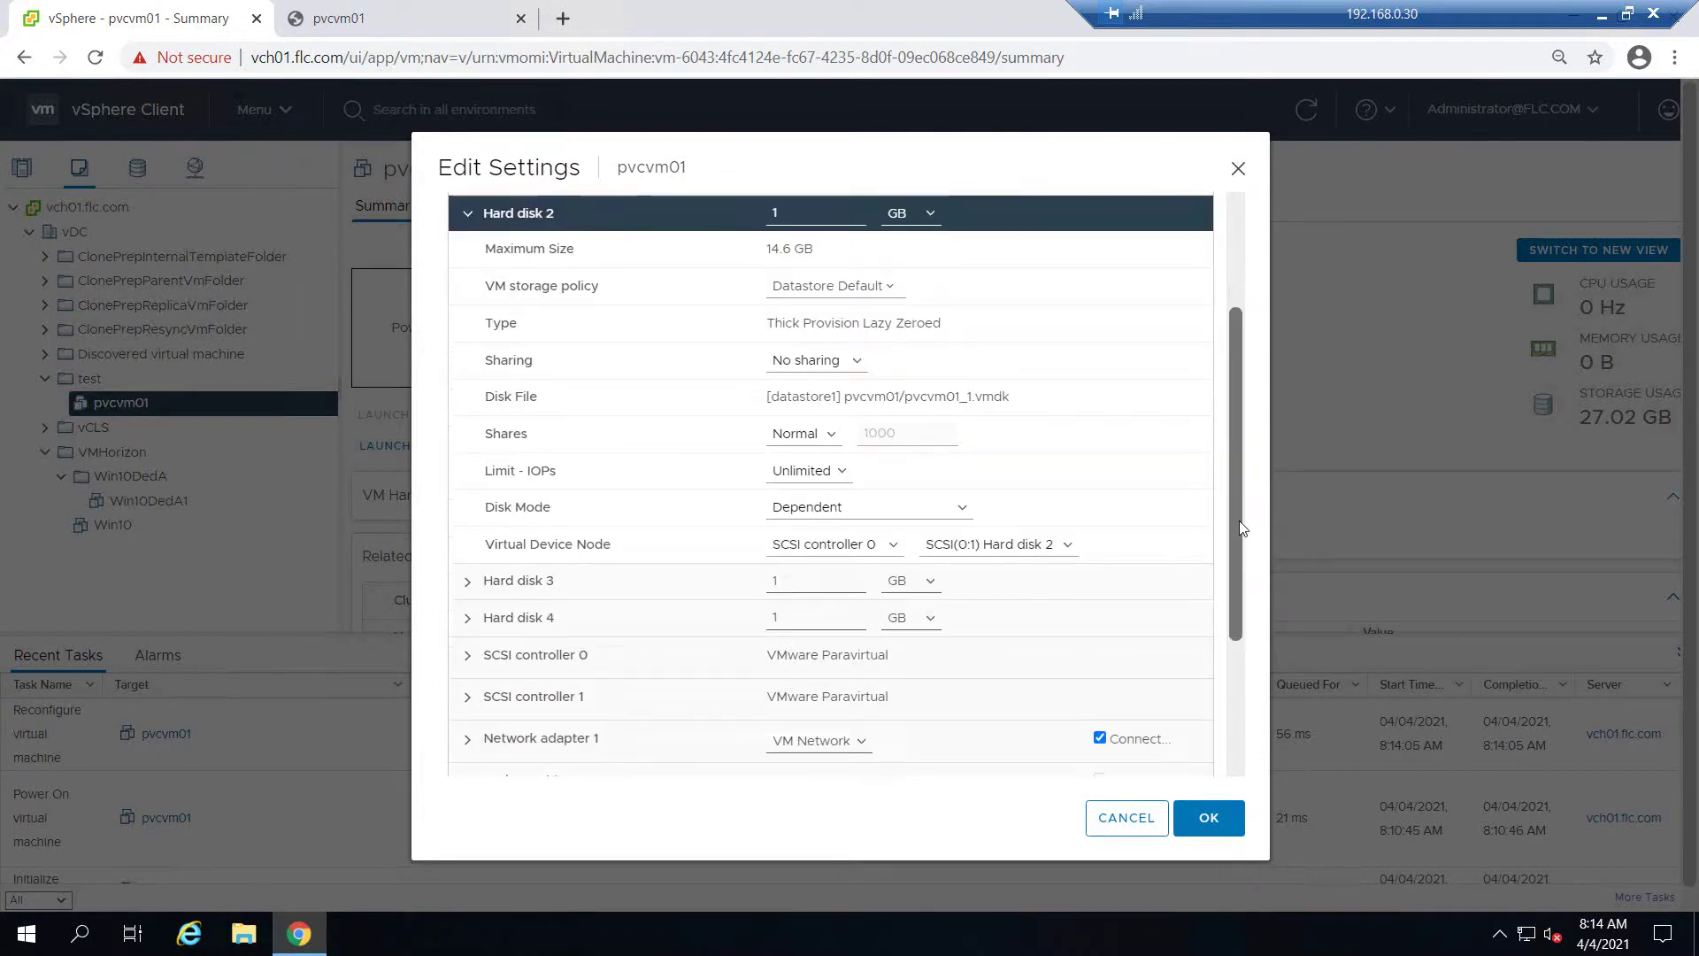
{"action": "left_click", "coordinate": [469, 213]}
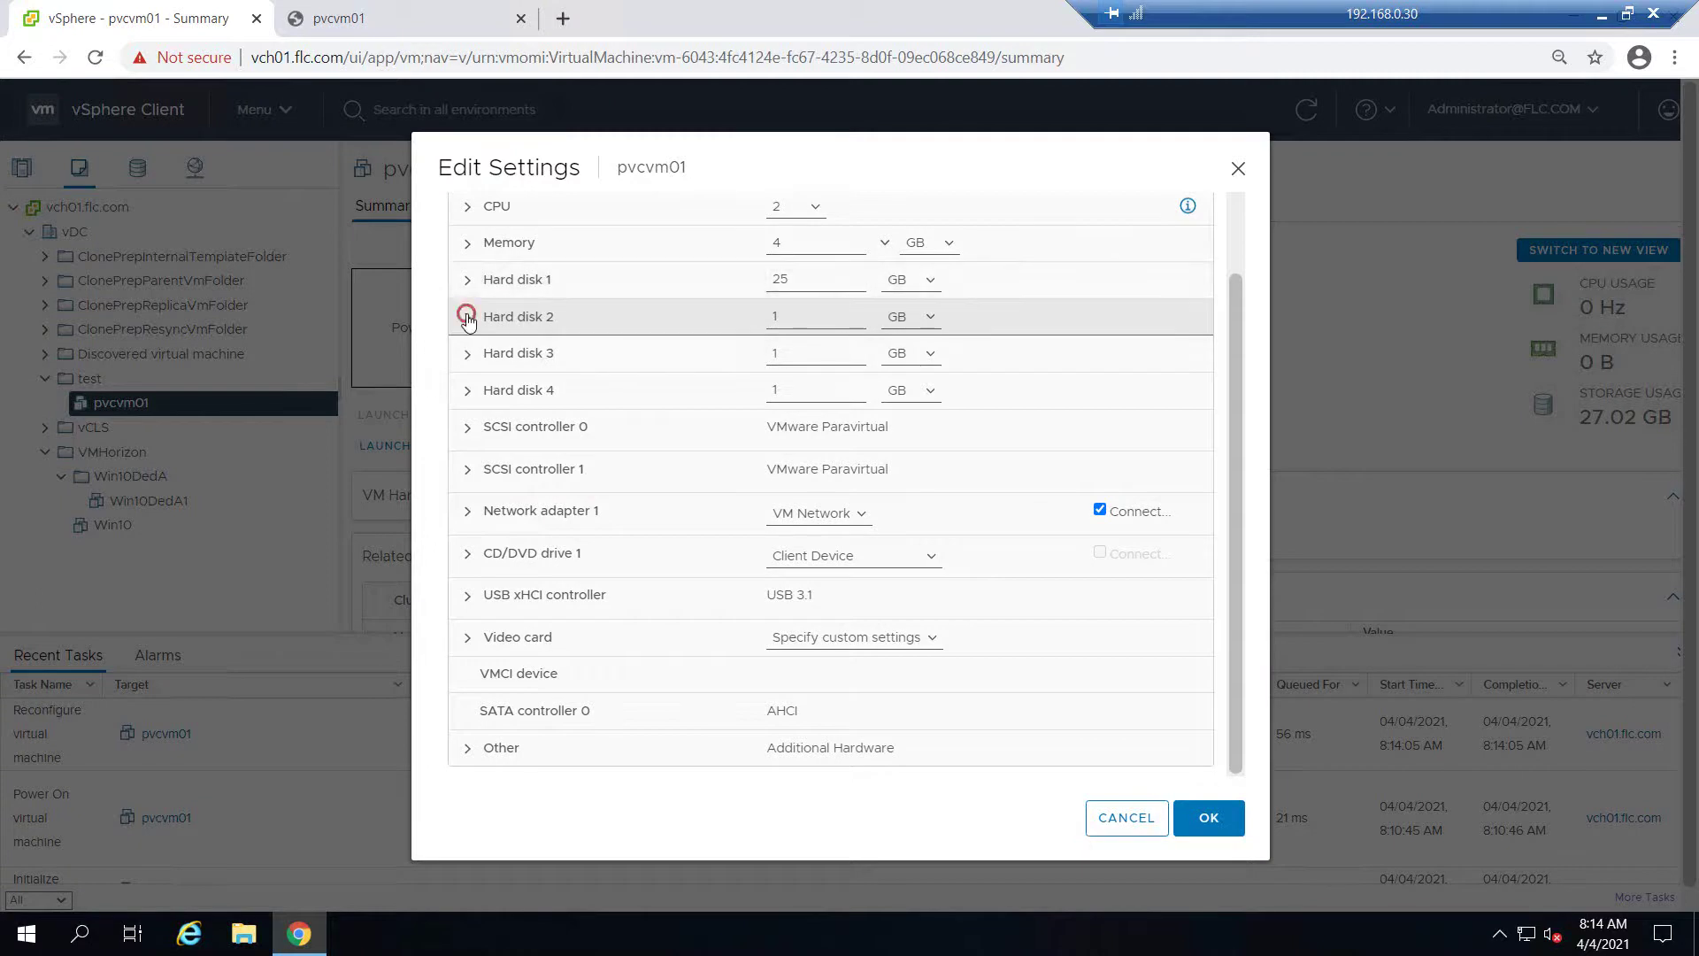
{"action": "scroll", "coordinate": [943, 491], "scroll_direction": "down", "scroll_amount": 2}
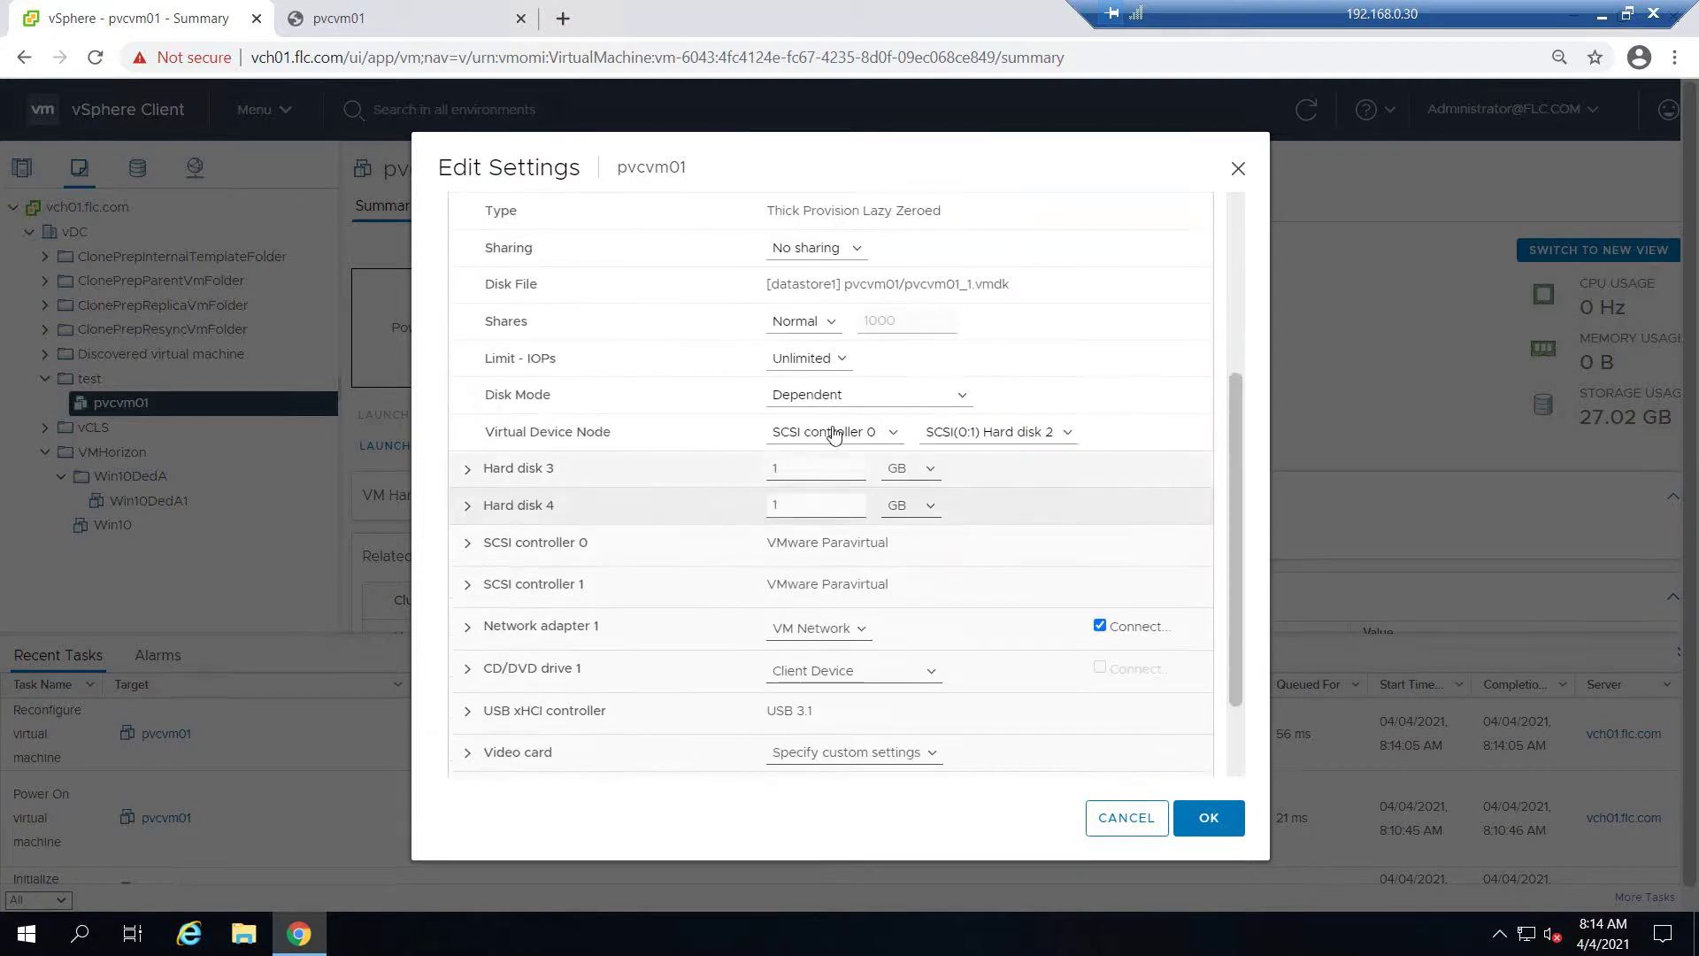
Set Hard disk 2's virtual device node to SCSI controller 1, SCSI(1:1)
{"action": "left_click", "coordinate": [895, 432]}
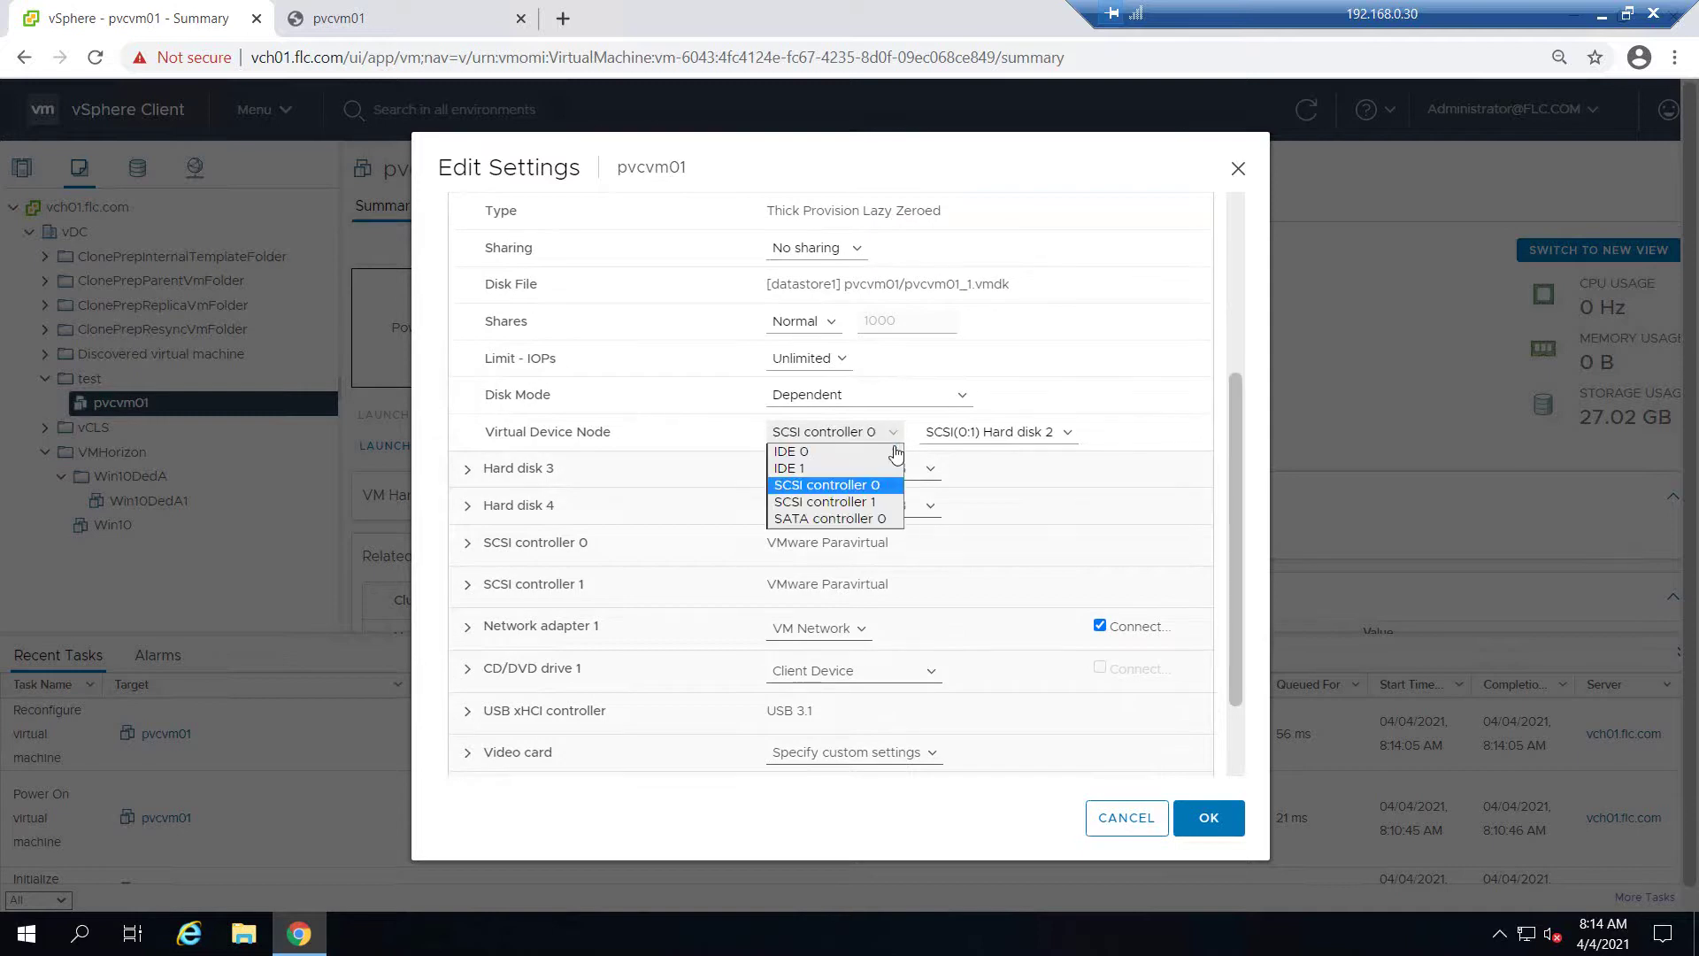
{"action": "left_click", "coordinate": [847, 503]}
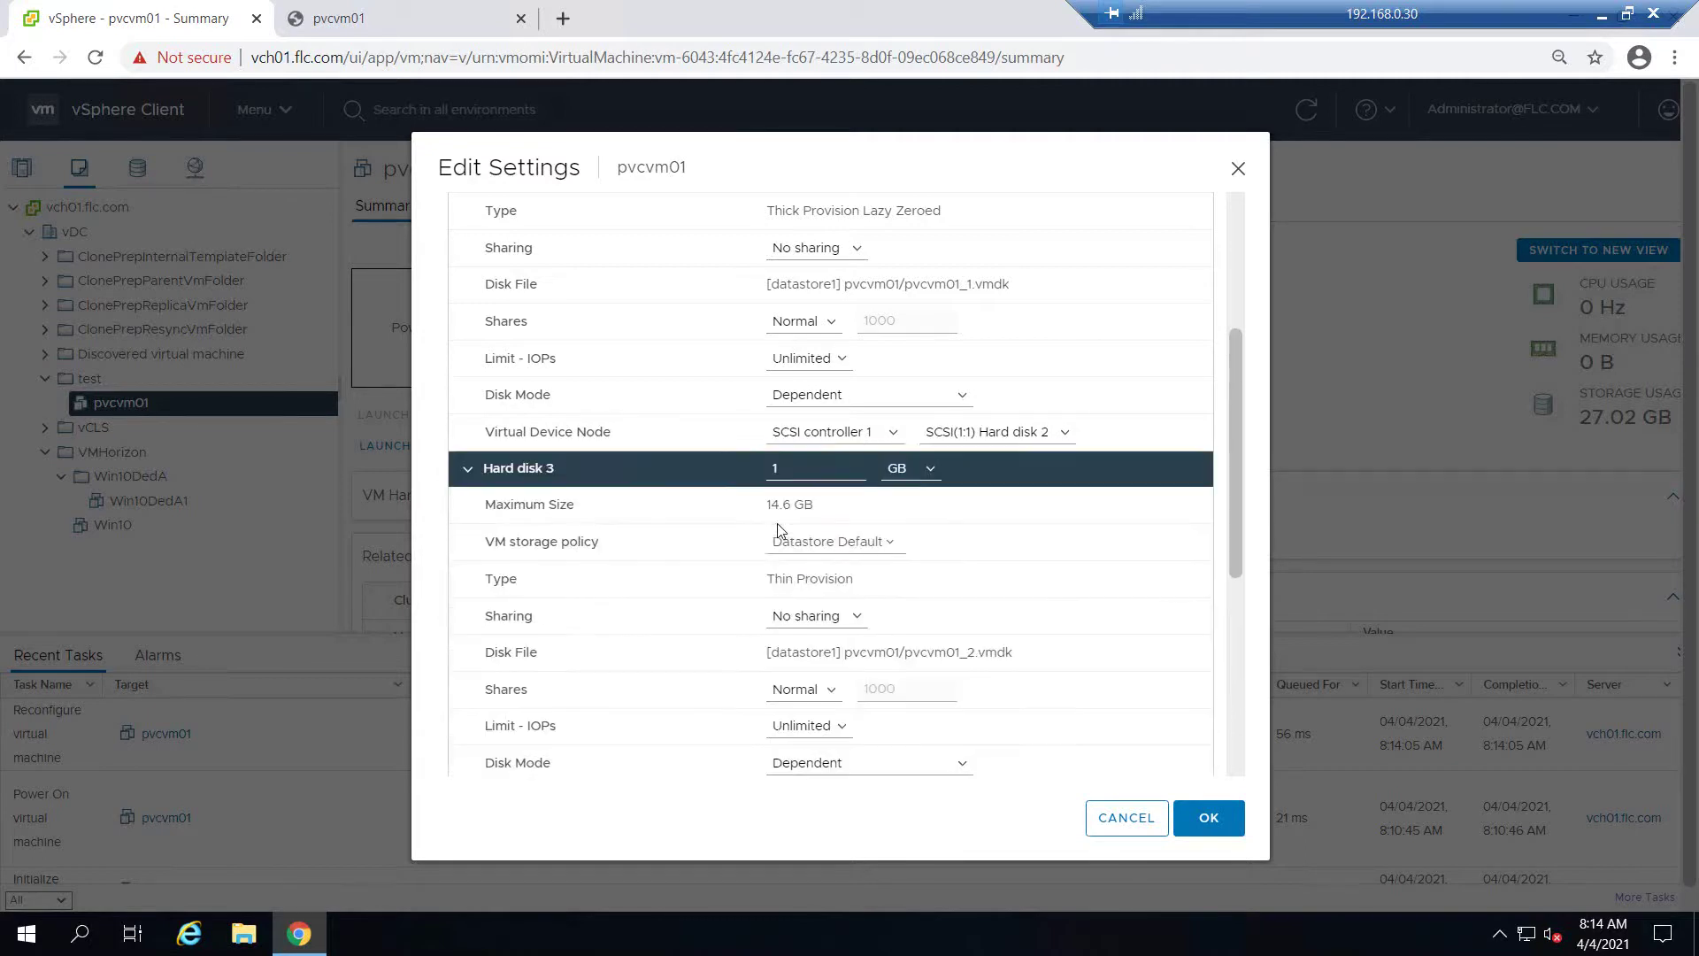
{"action": "scroll", "coordinate": [743, 566], "scroll_direction": "down", "scroll_amount": 4}
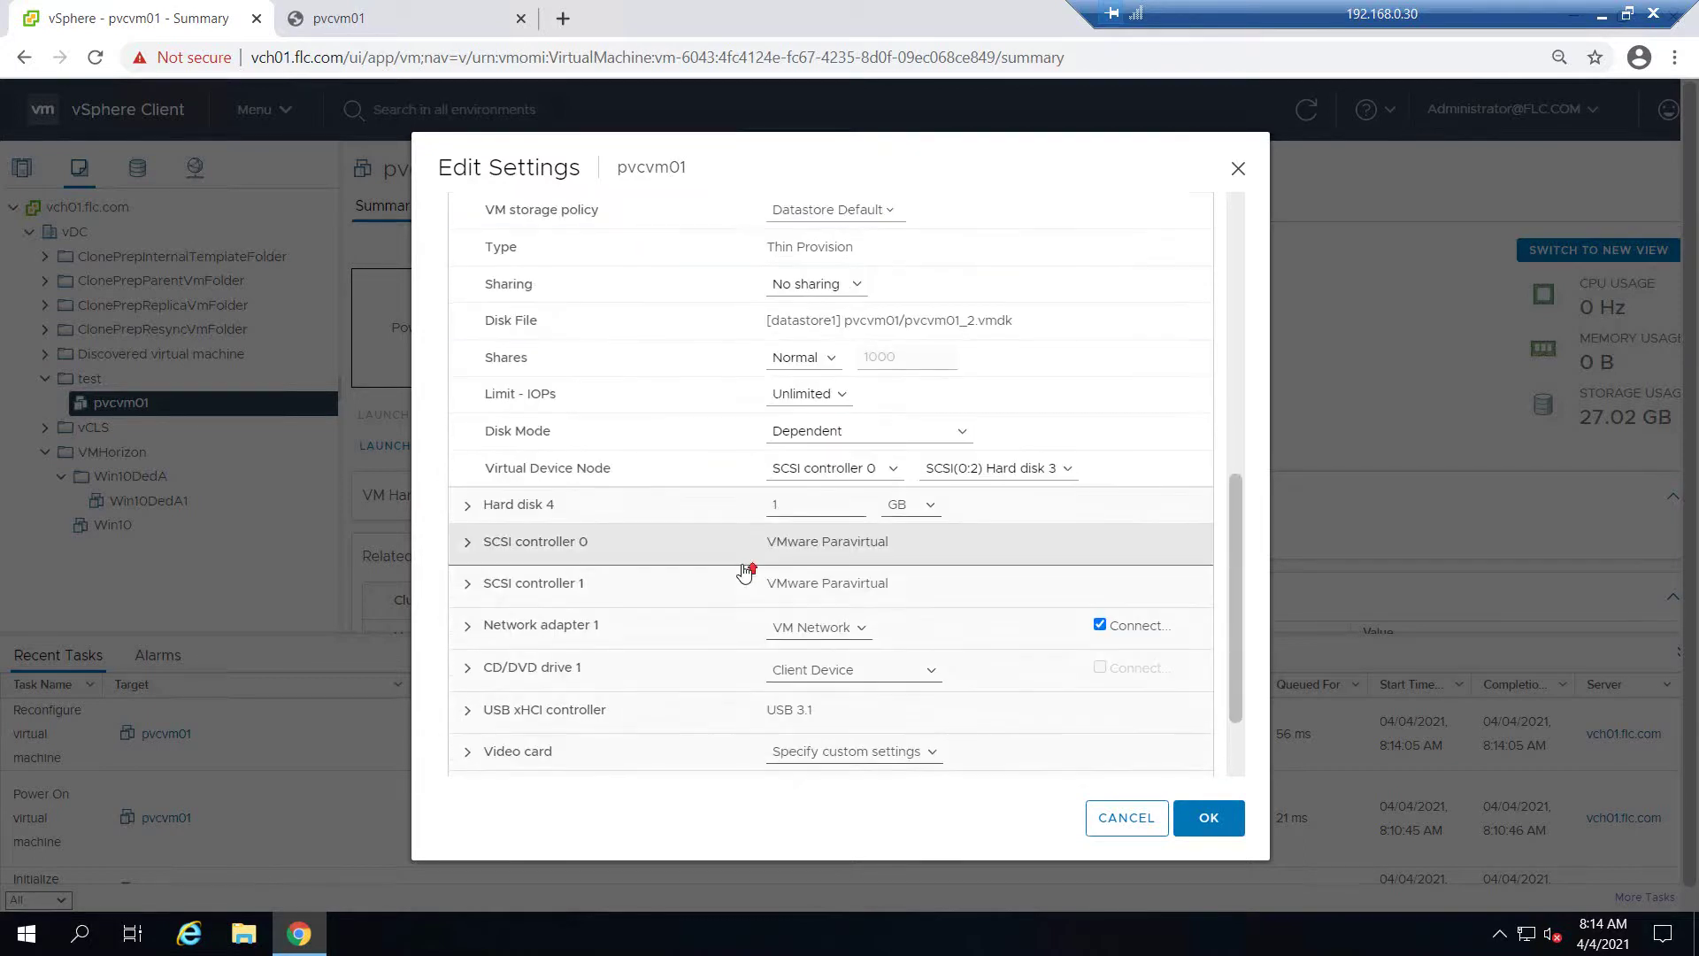
{"action": "scroll", "coordinate": [745, 571], "scroll_direction": "up", "scroll_amount": 1}
{"action": "scroll", "coordinate": [746, 570], "scroll_direction": "up", "scroll_amount": 4}
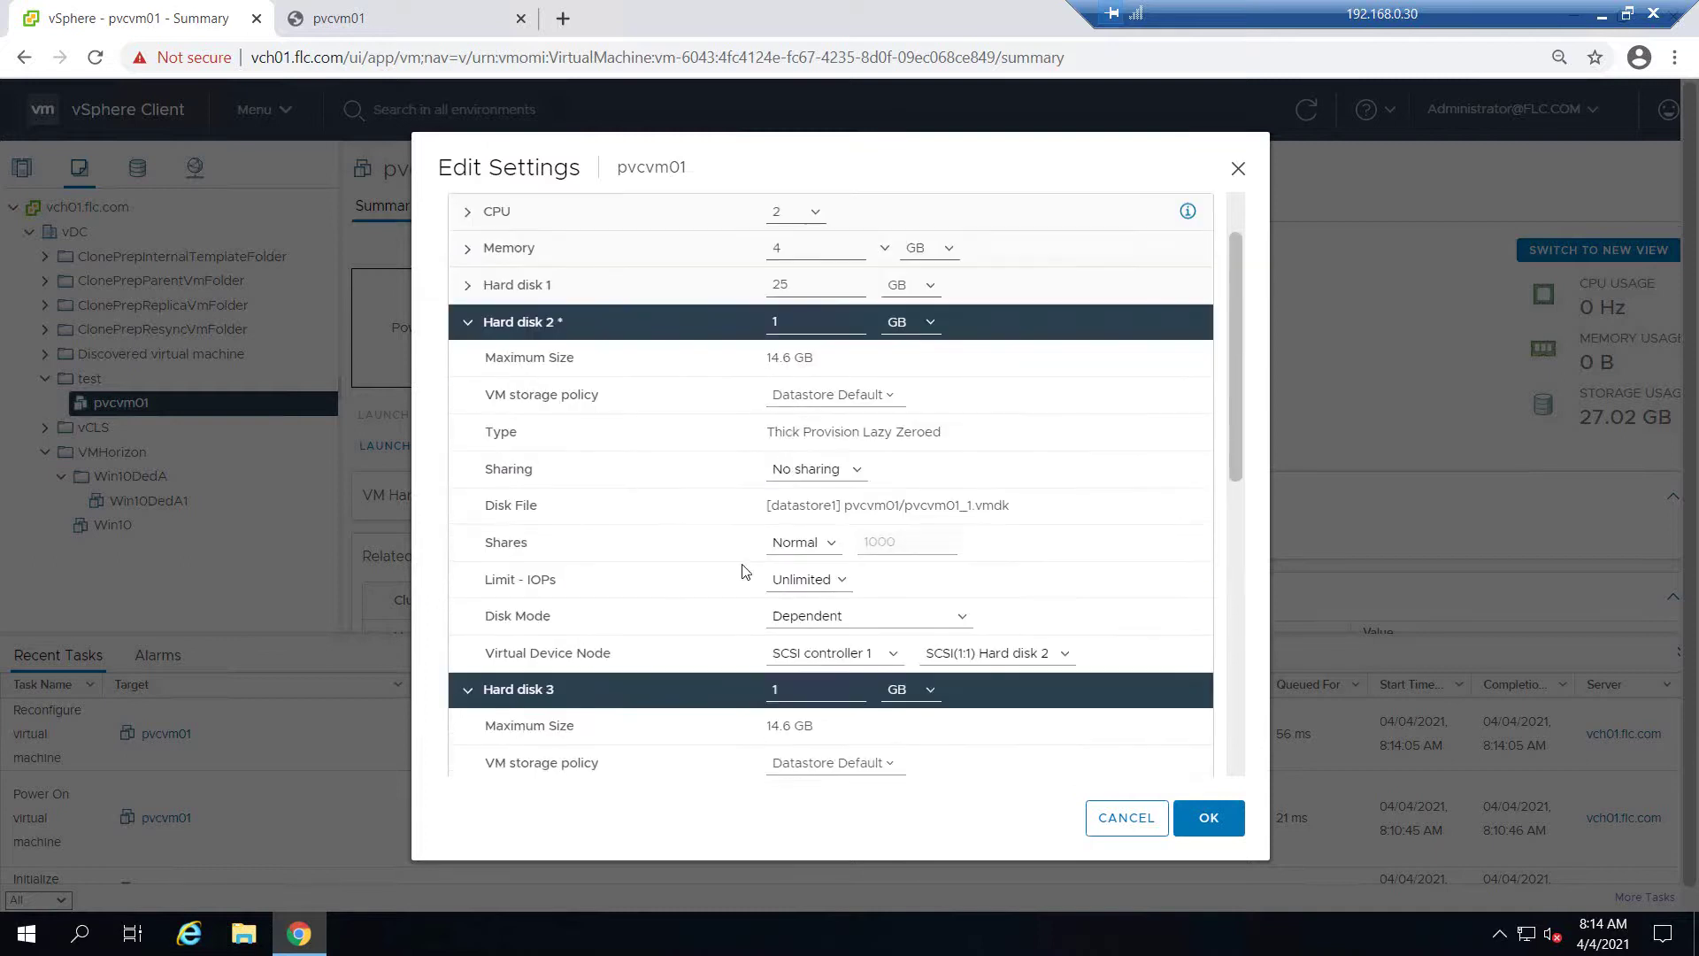
Attach Hard disk 4 to SCSI controller 0
{"action": "left_click", "coordinate": [468, 321]}
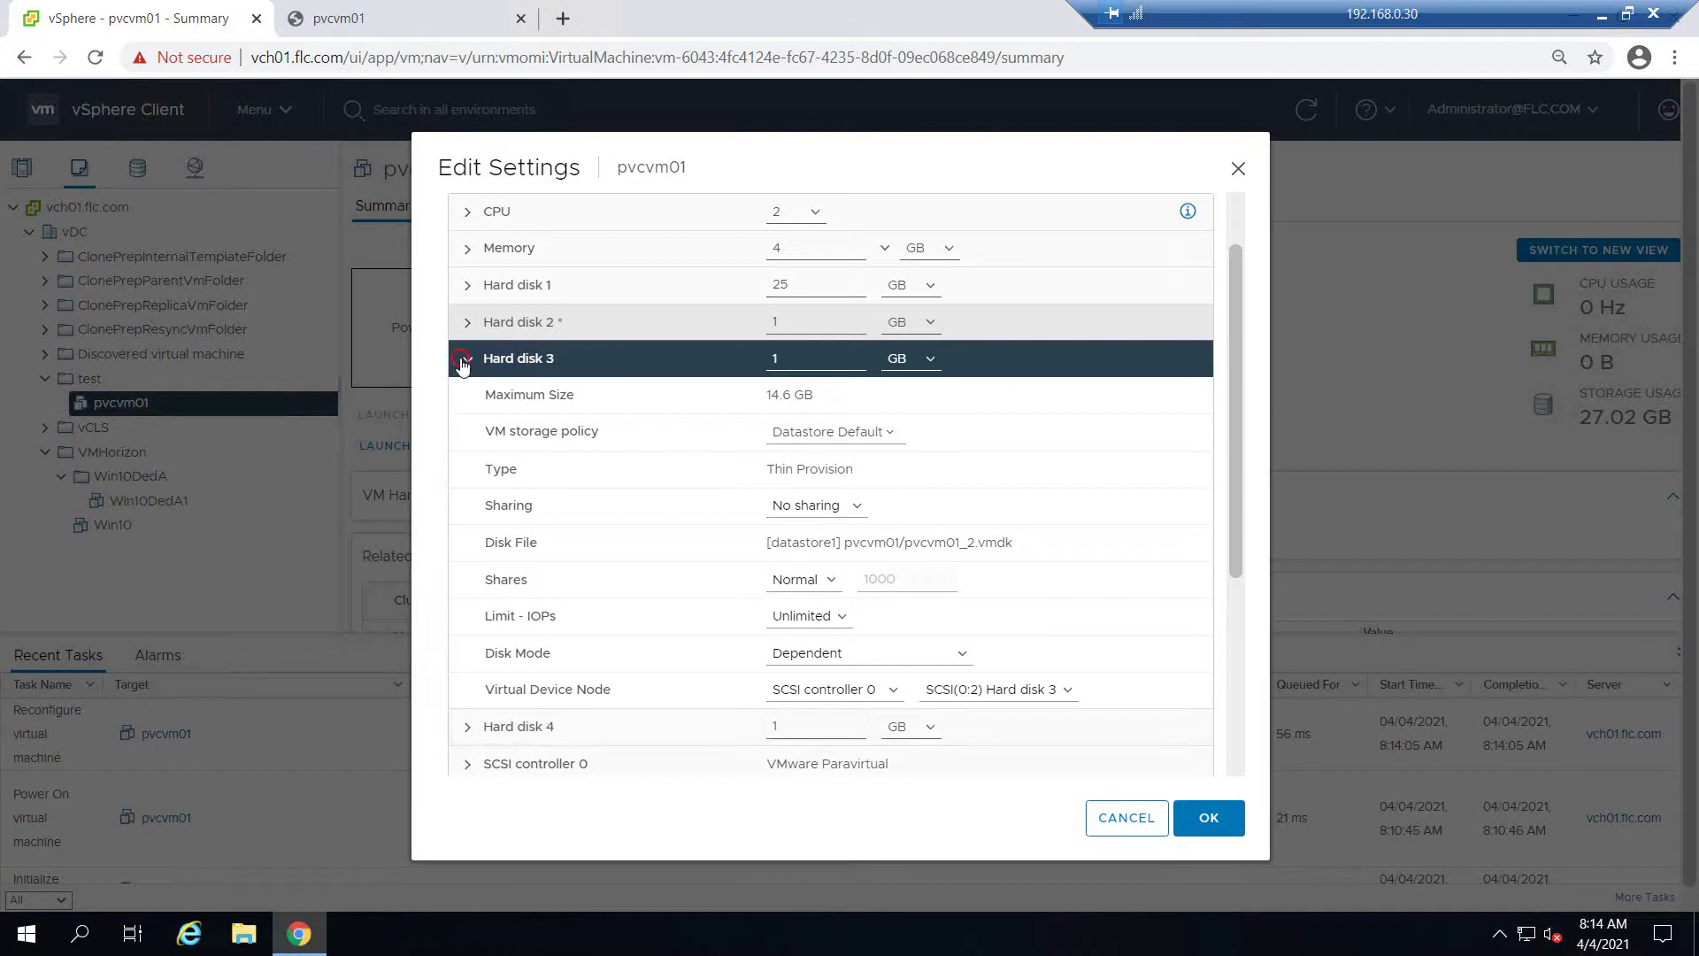
{"action": "left_click", "coordinate": [1228, 819]}
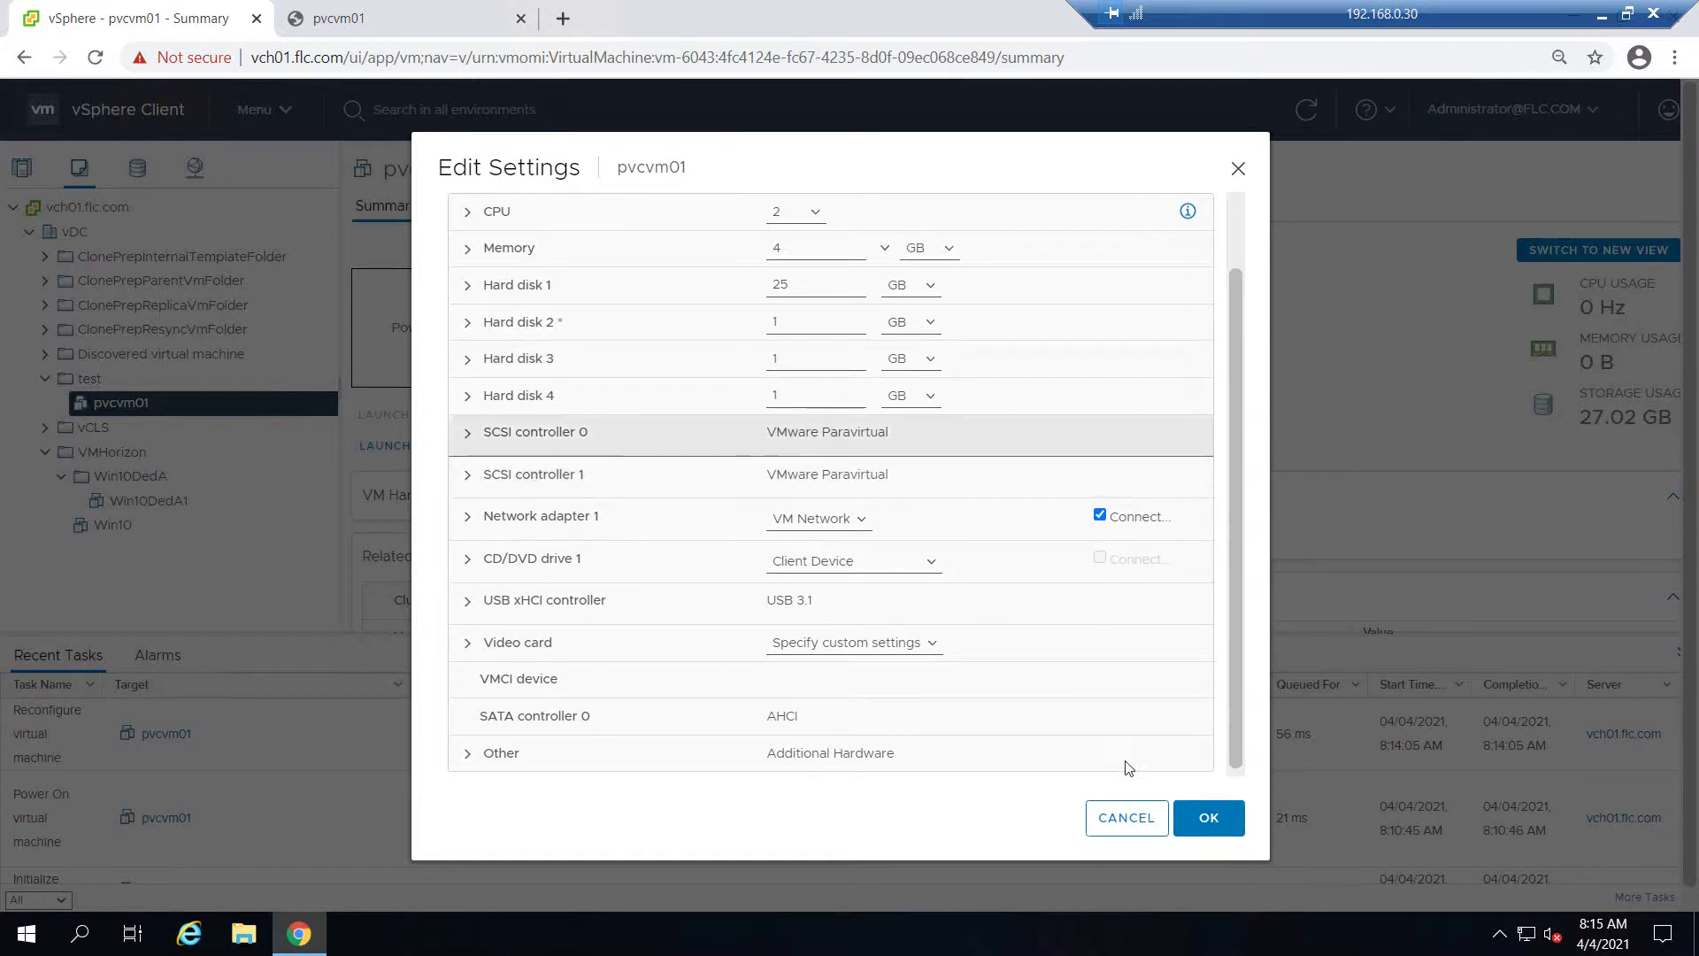
{"action": "left_click", "coordinate": [468, 395]}
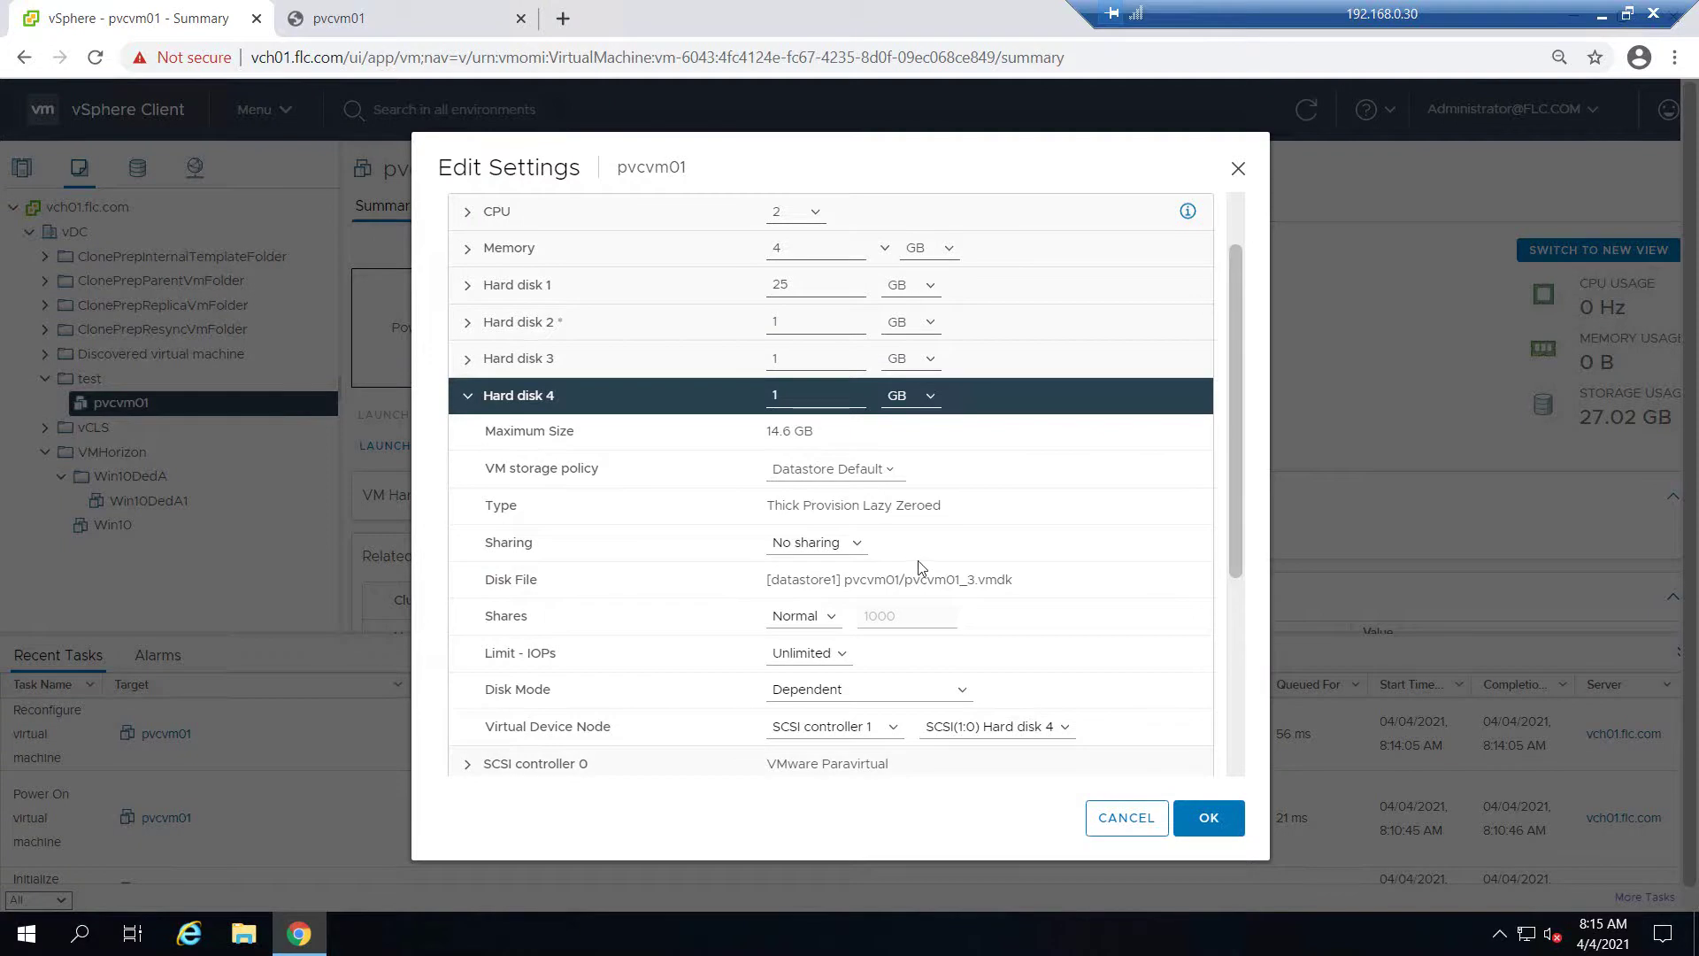
{"action": "scroll", "coordinate": [907, 566], "scroll_direction": "down", "scroll_amount": 2}
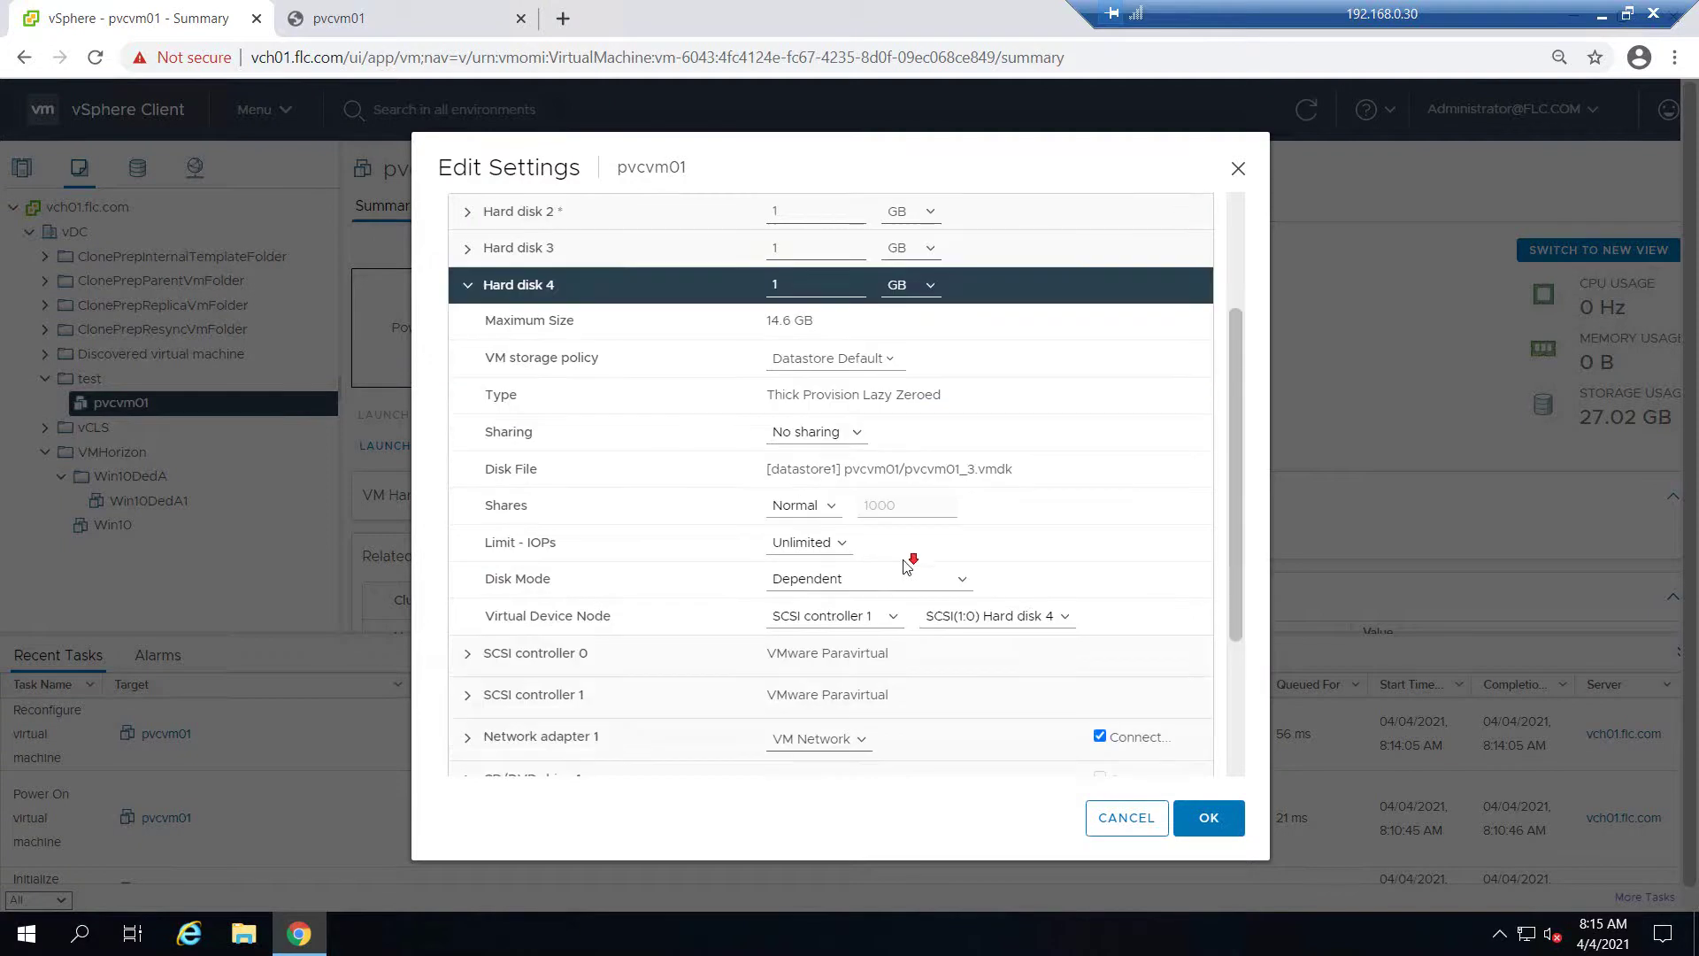
{"action": "left_click", "coordinate": [851, 616]}
{"action": "left_click", "coordinate": [852, 669]}
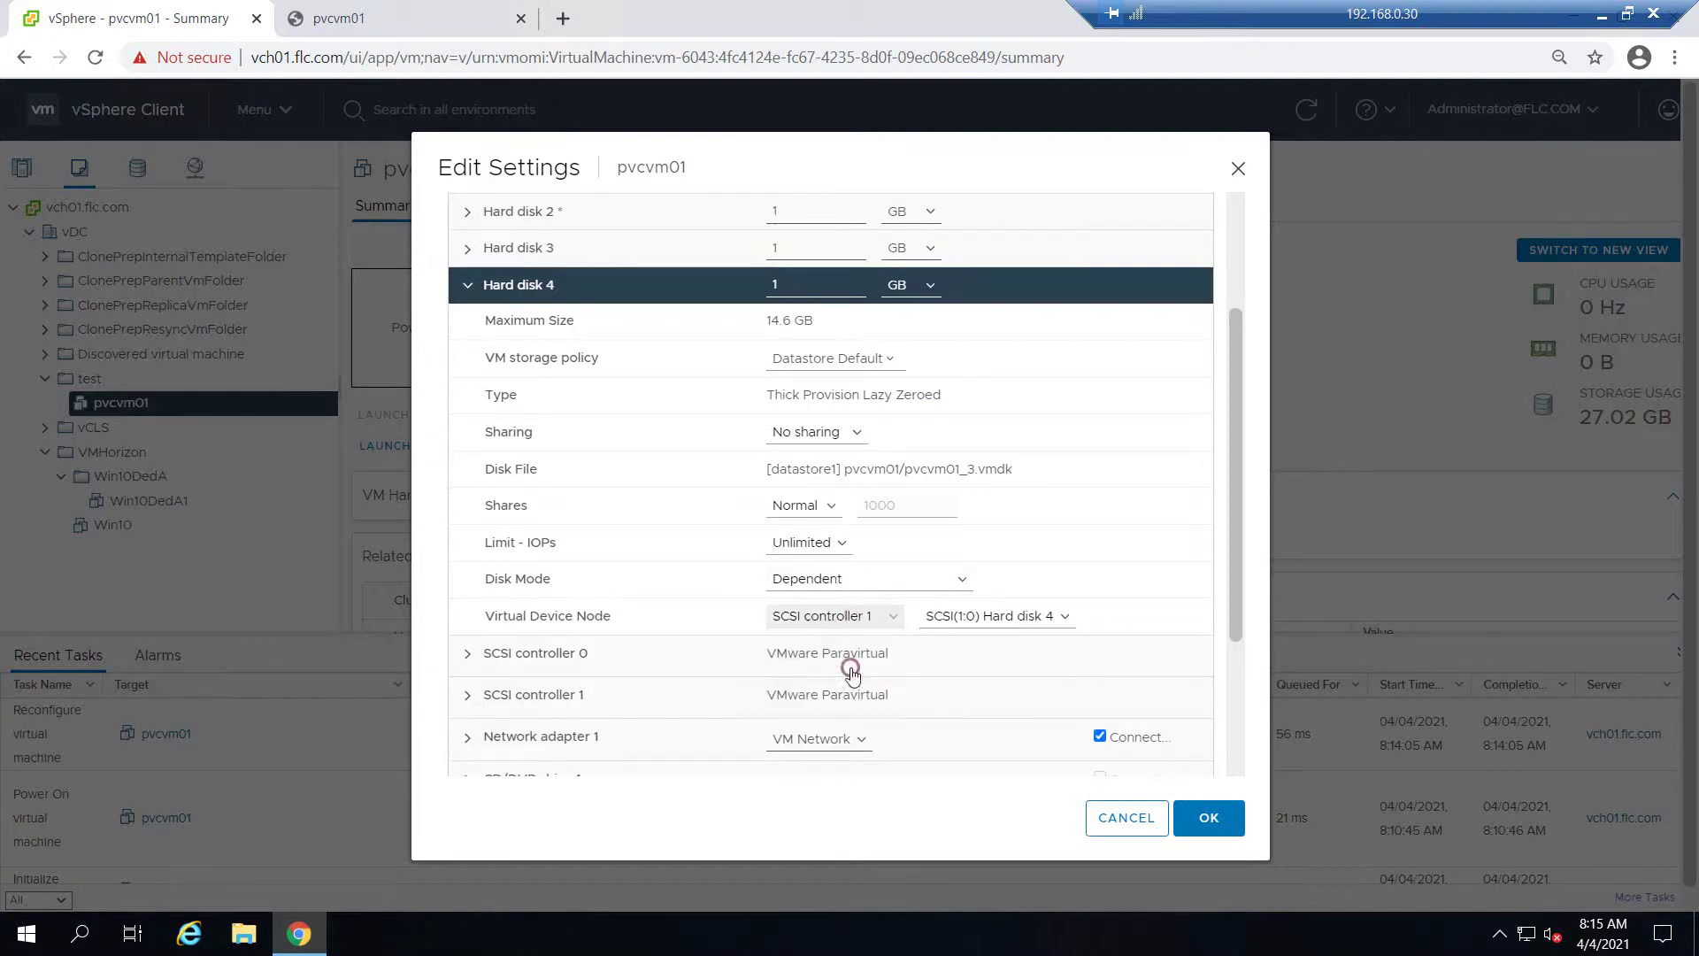
{"action": "left_click", "coordinate": [469, 286]}
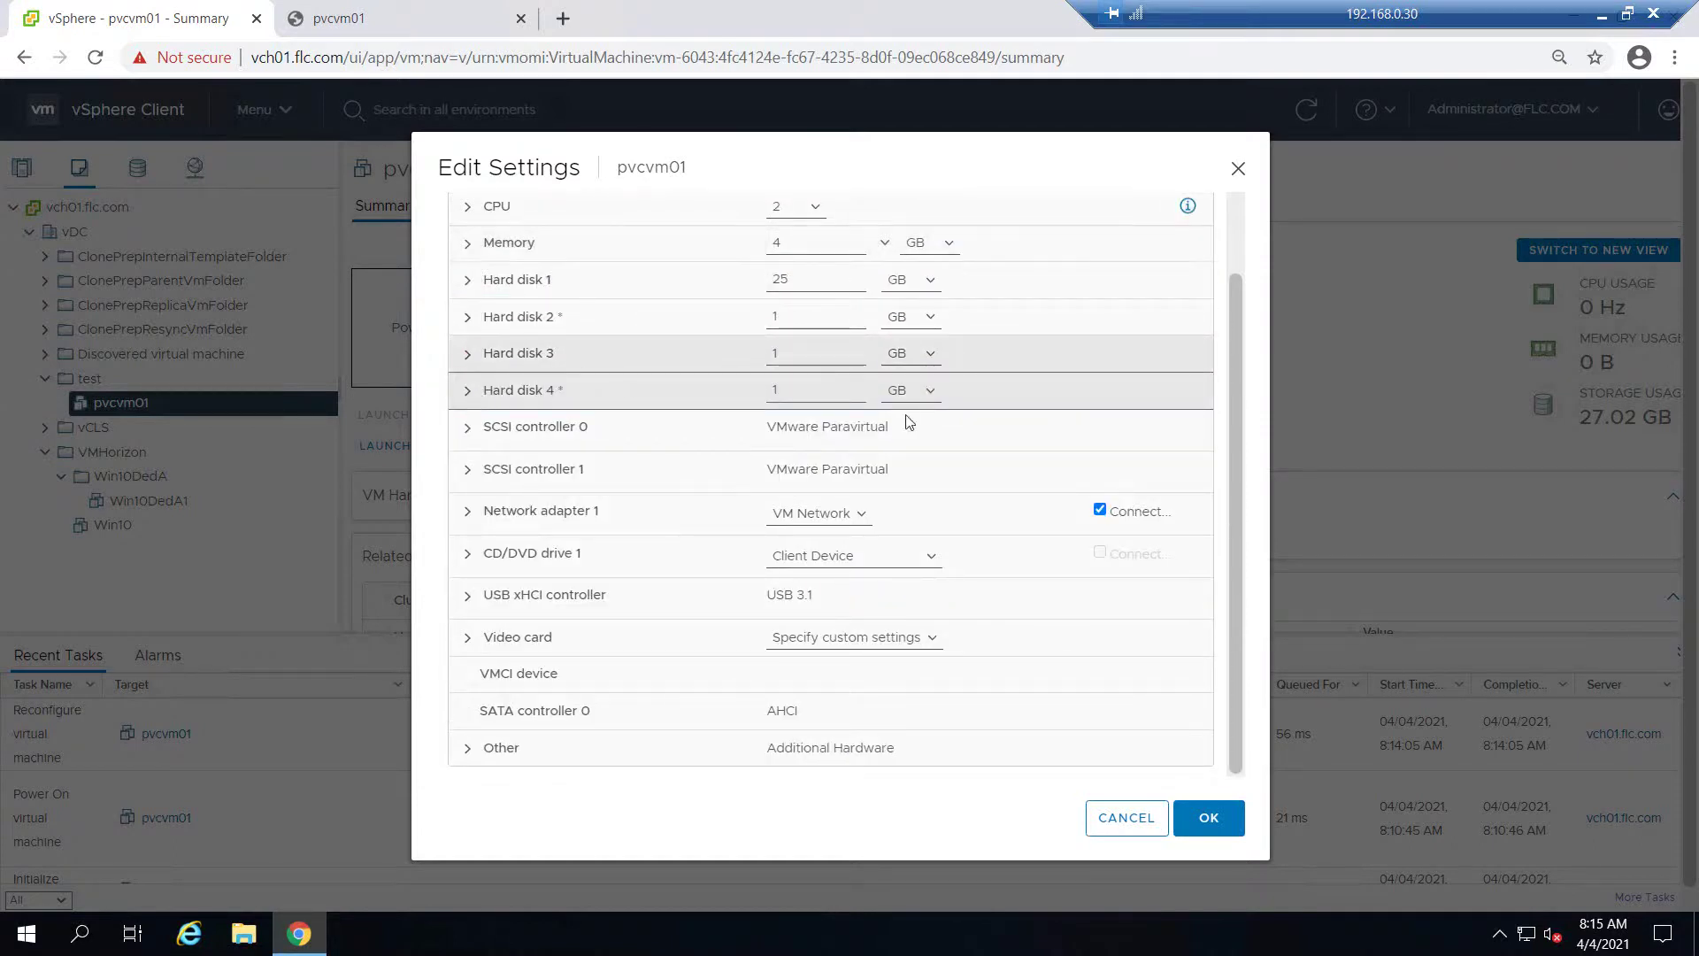
Attach Hard disk 2 to SCSI controller 0 at SCSI(0:3) and save the settings
{"action": "scroll", "coordinate": [866, 607], "scroll_direction": "down", "scroll_amount": 3}
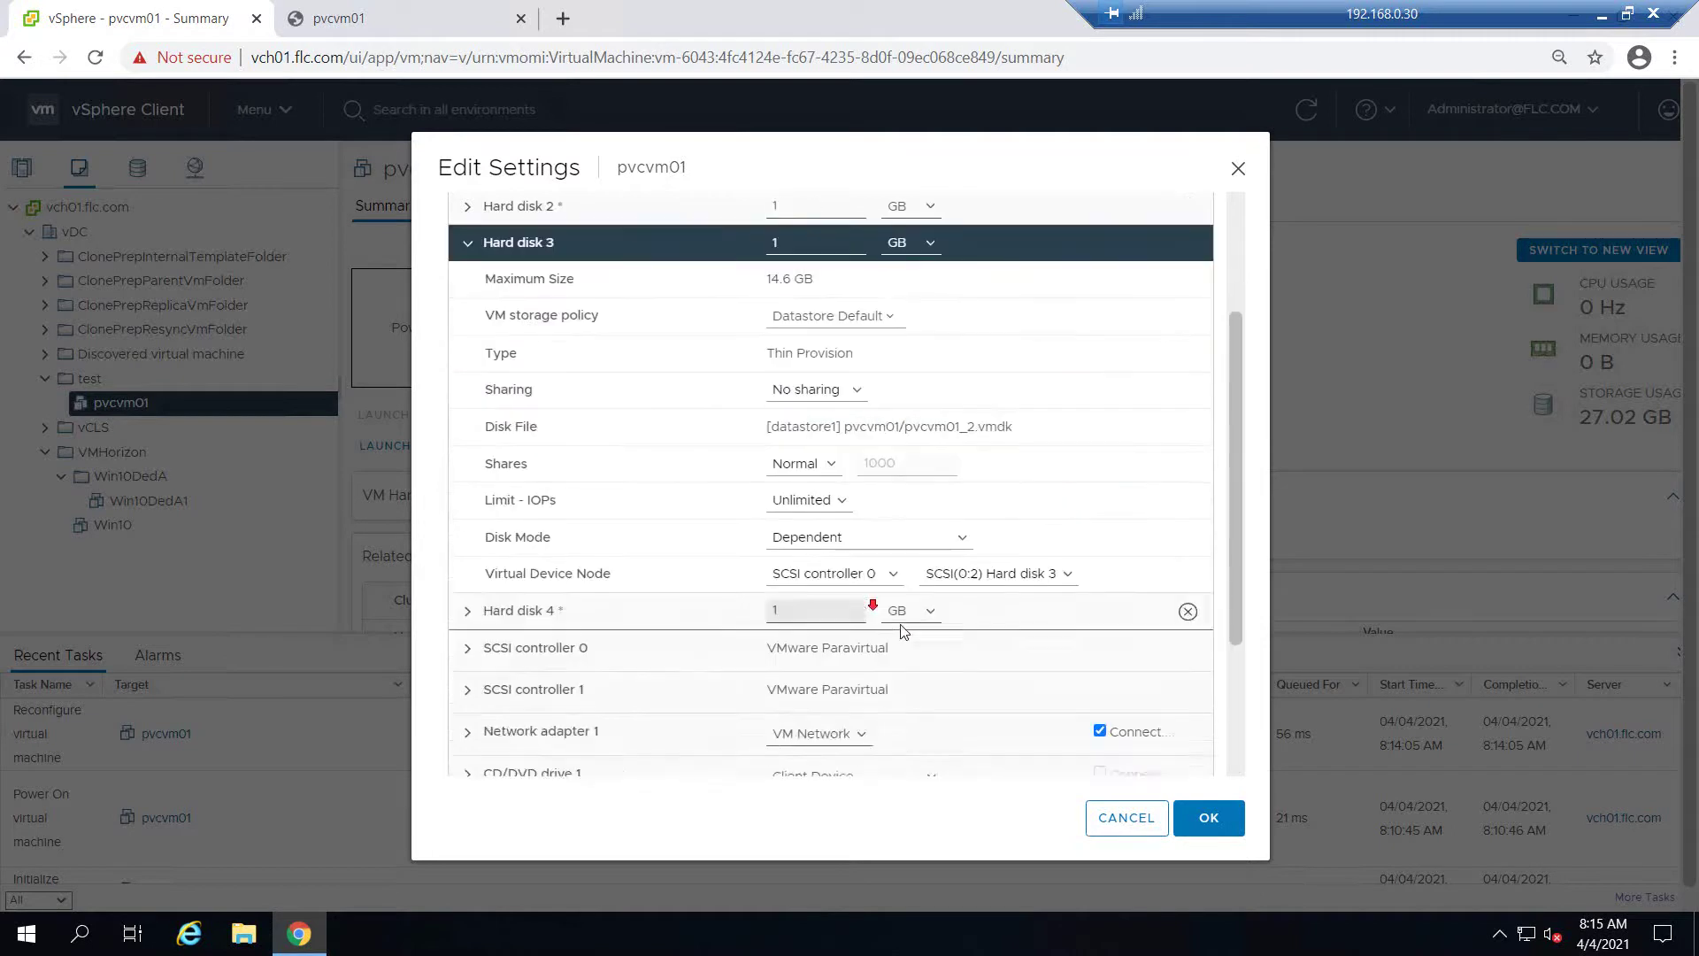
{"action": "scroll", "coordinate": [637, 349], "scroll_direction": "up", "scroll_amount": 3}
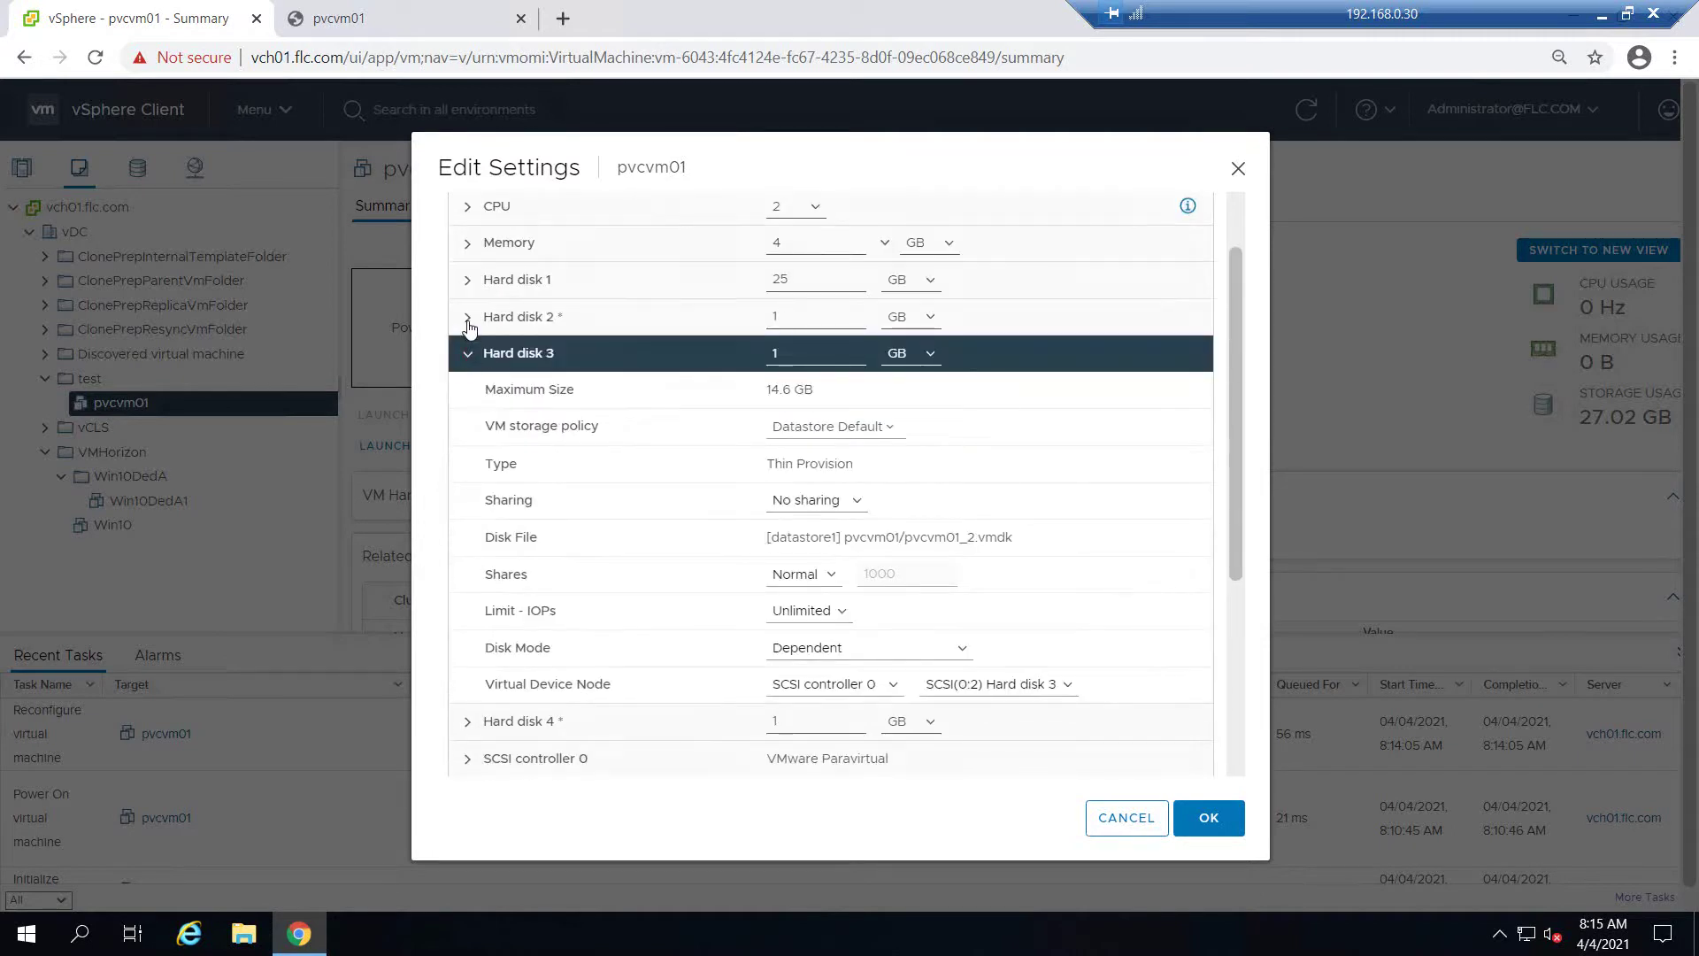
{"action": "left_click", "coordinate": [468, 343]}
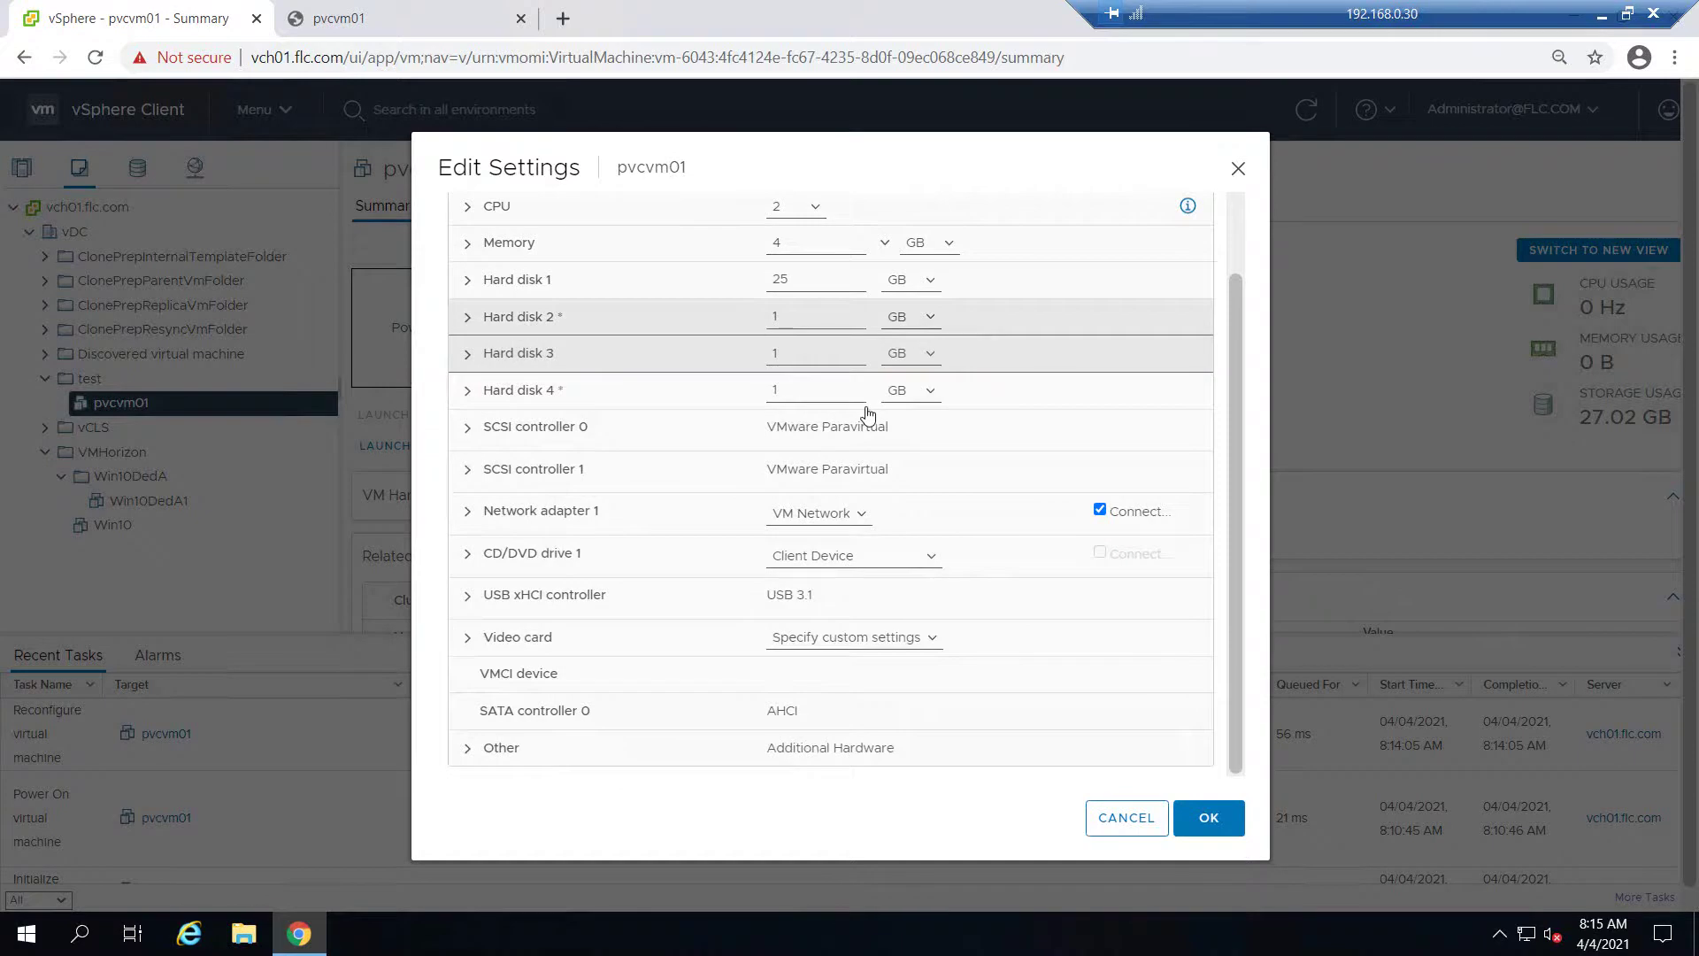
{"action": "scroll", "coordinate": [872, 414], "scroll_direction": "down", "scroll_amount": 1}
{"action": "left_click", "coordinate": [885, 535]}
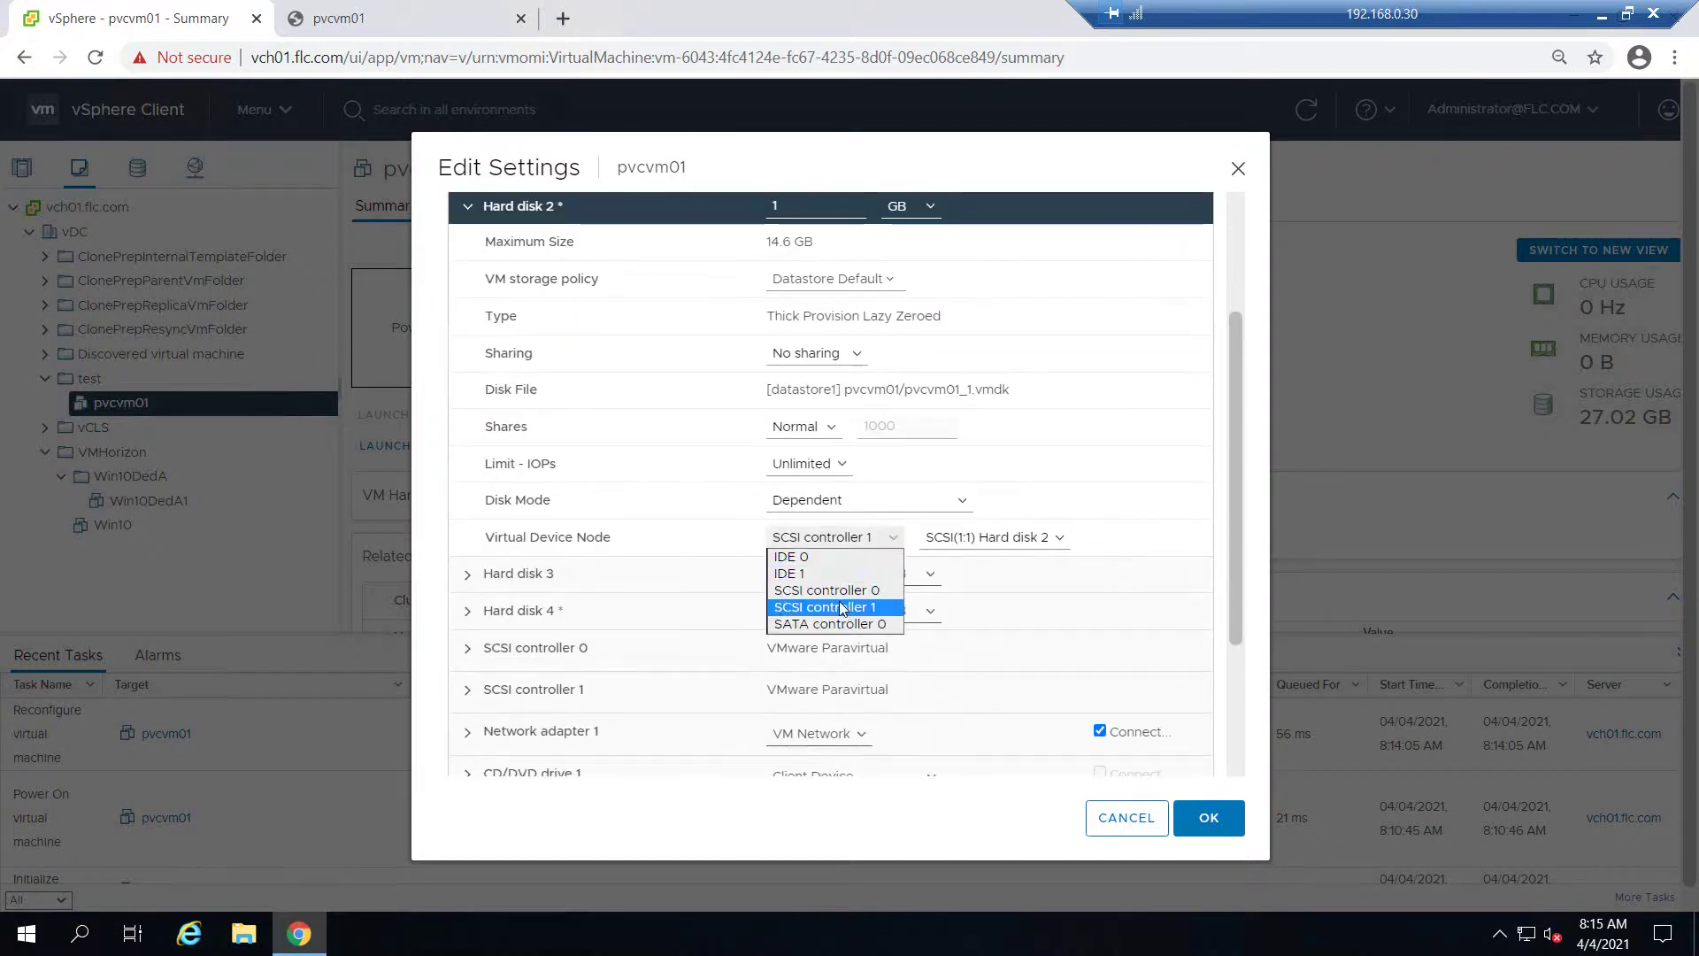
{"action": "left_click", "coordinate": [836, 591]}
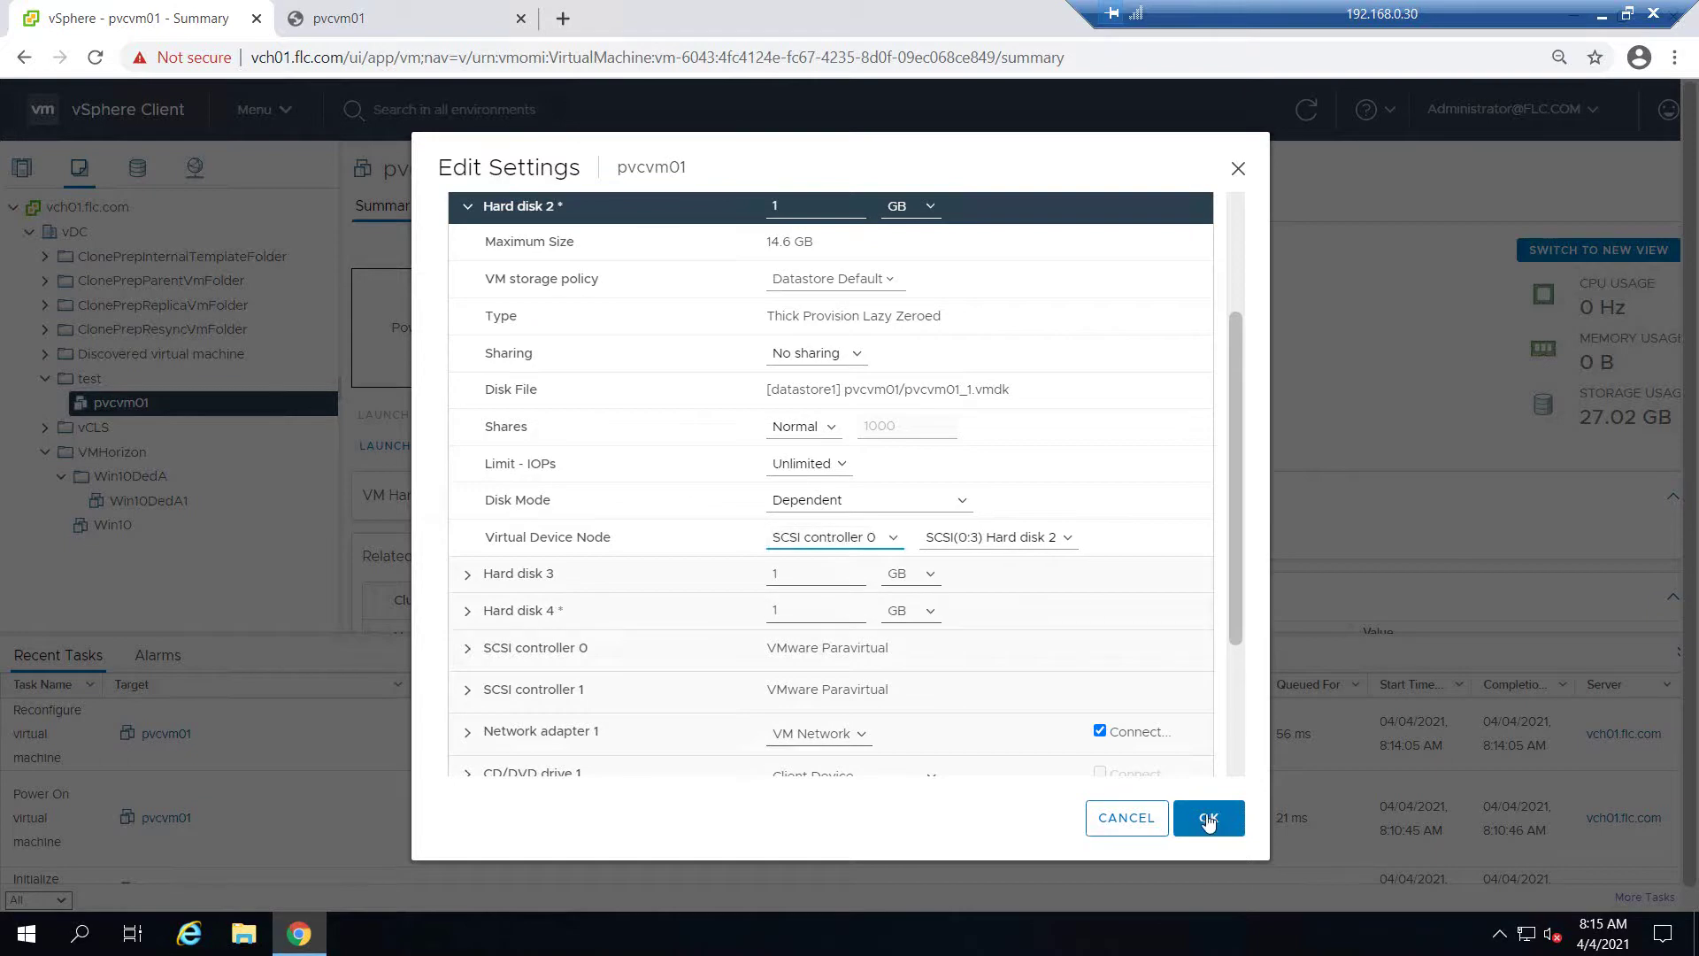
{"action": "left_click", "coordinate": [1222, 820]}
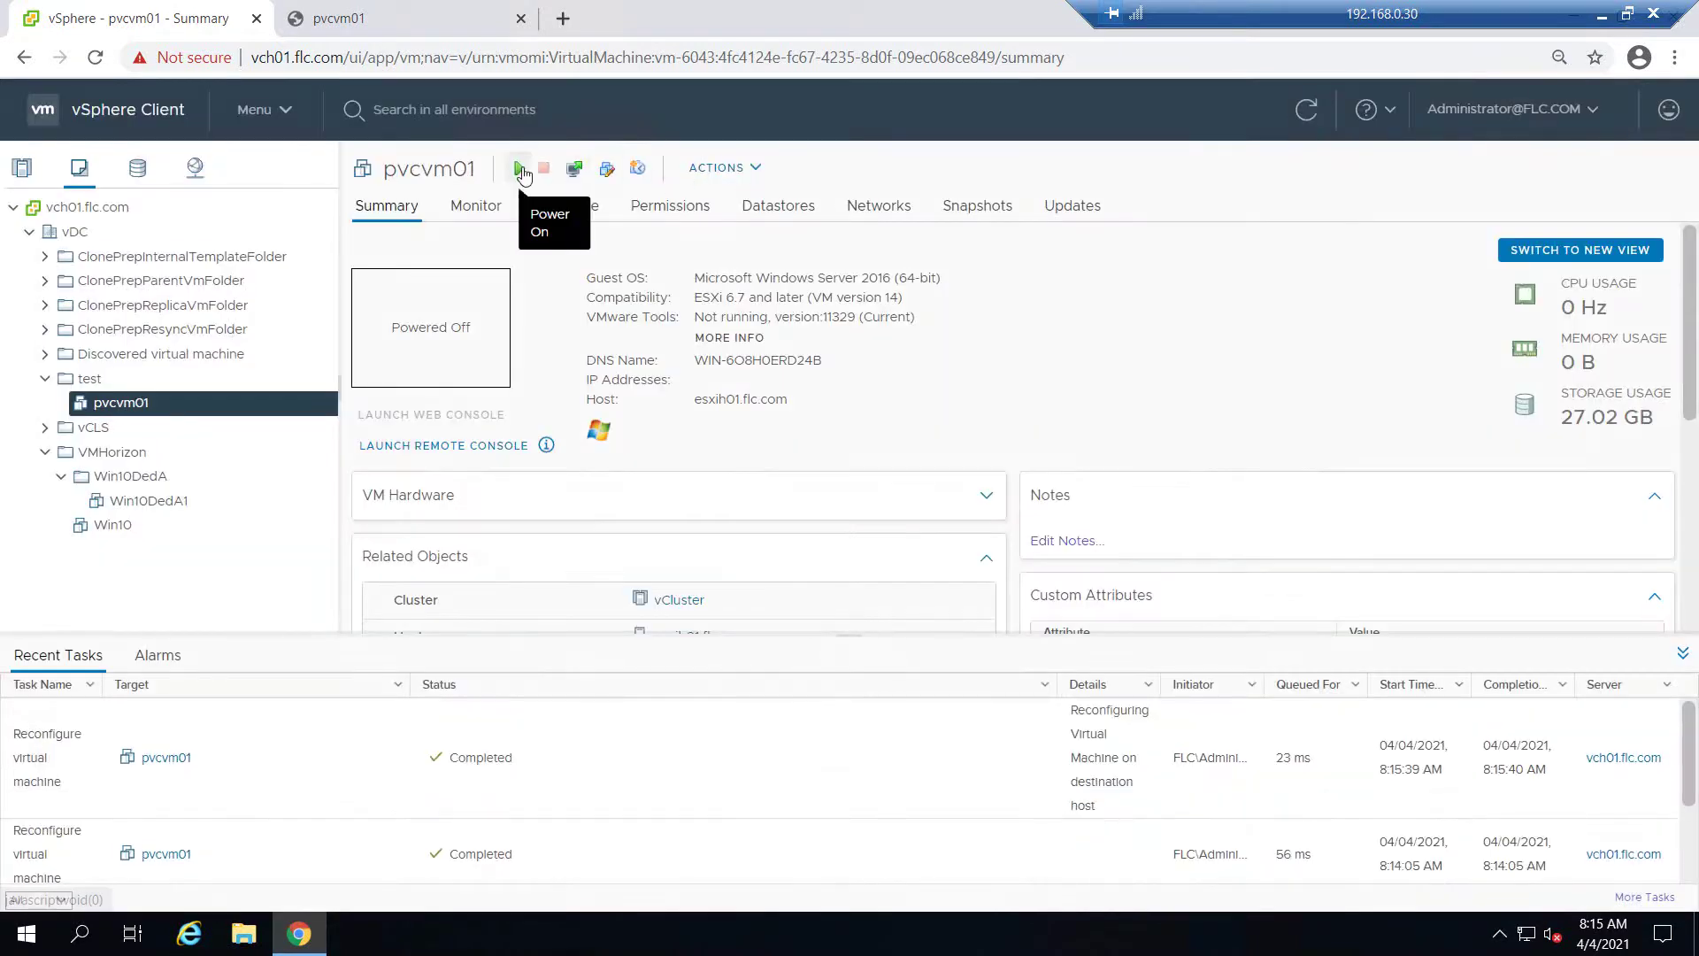
Power on pvcvm01, reload its web console (INACCESSIBLE_BOOT_DEVICE stop), then close the console tab
{"action": "left_click", "coordinate": [522, 171]}
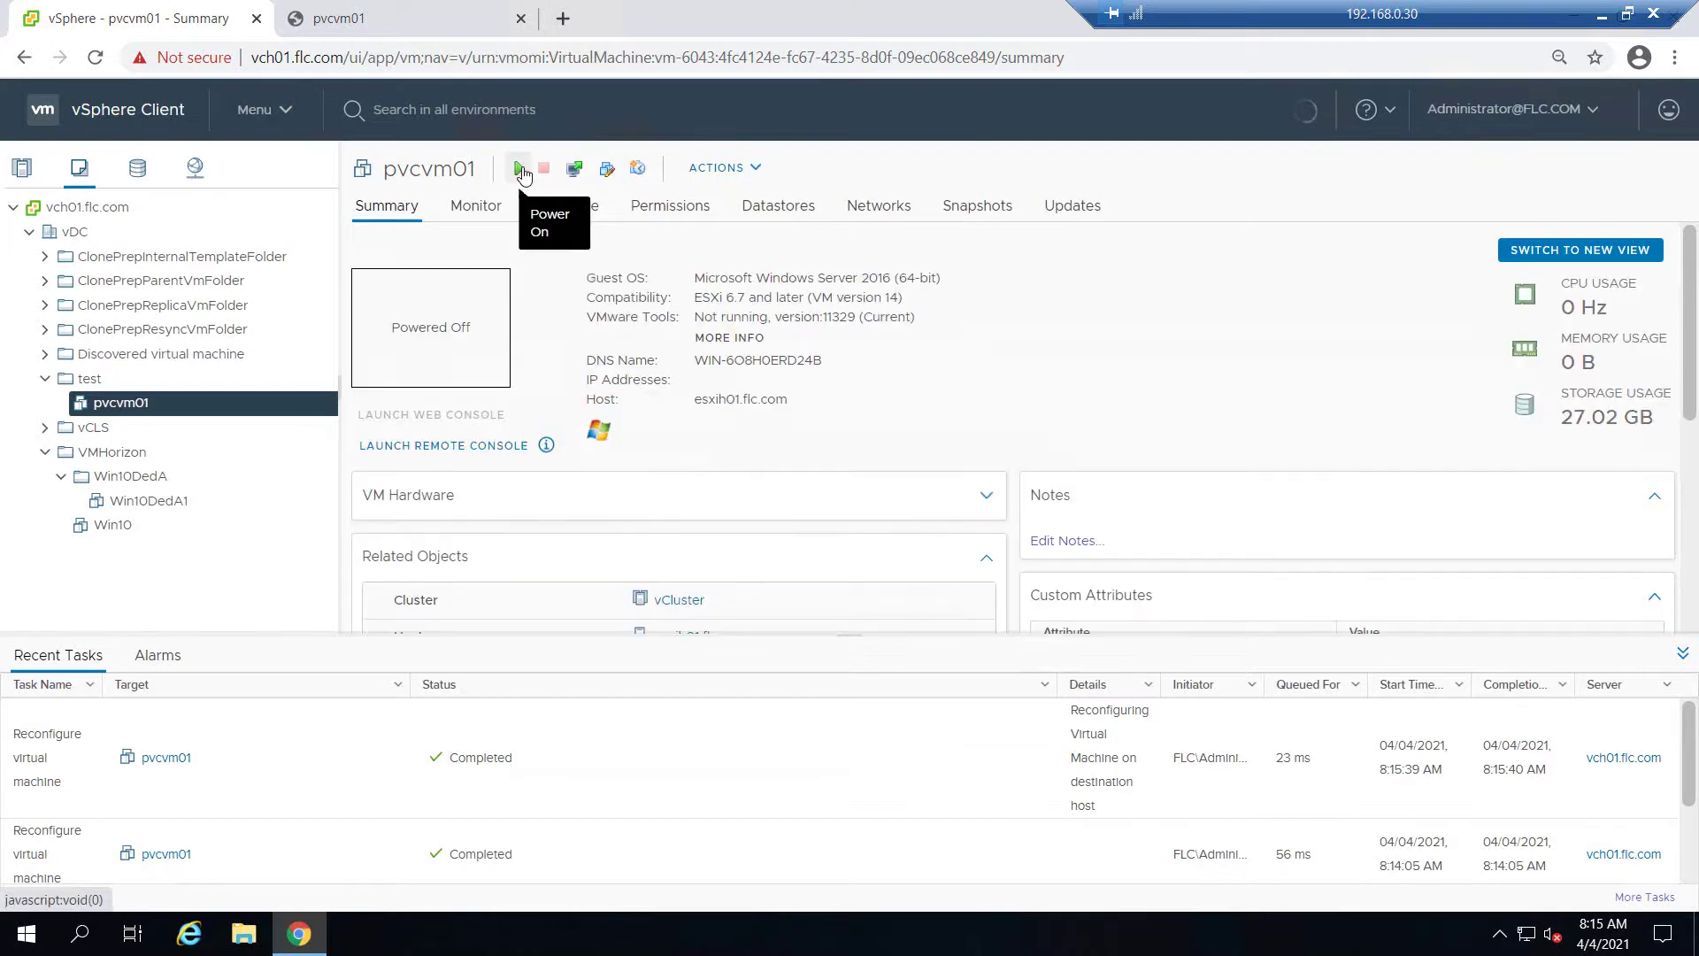
{"action": "left_click", "coordinate": [389, 19]}
{"action": "left_click", "coordinate": [96, 57]}
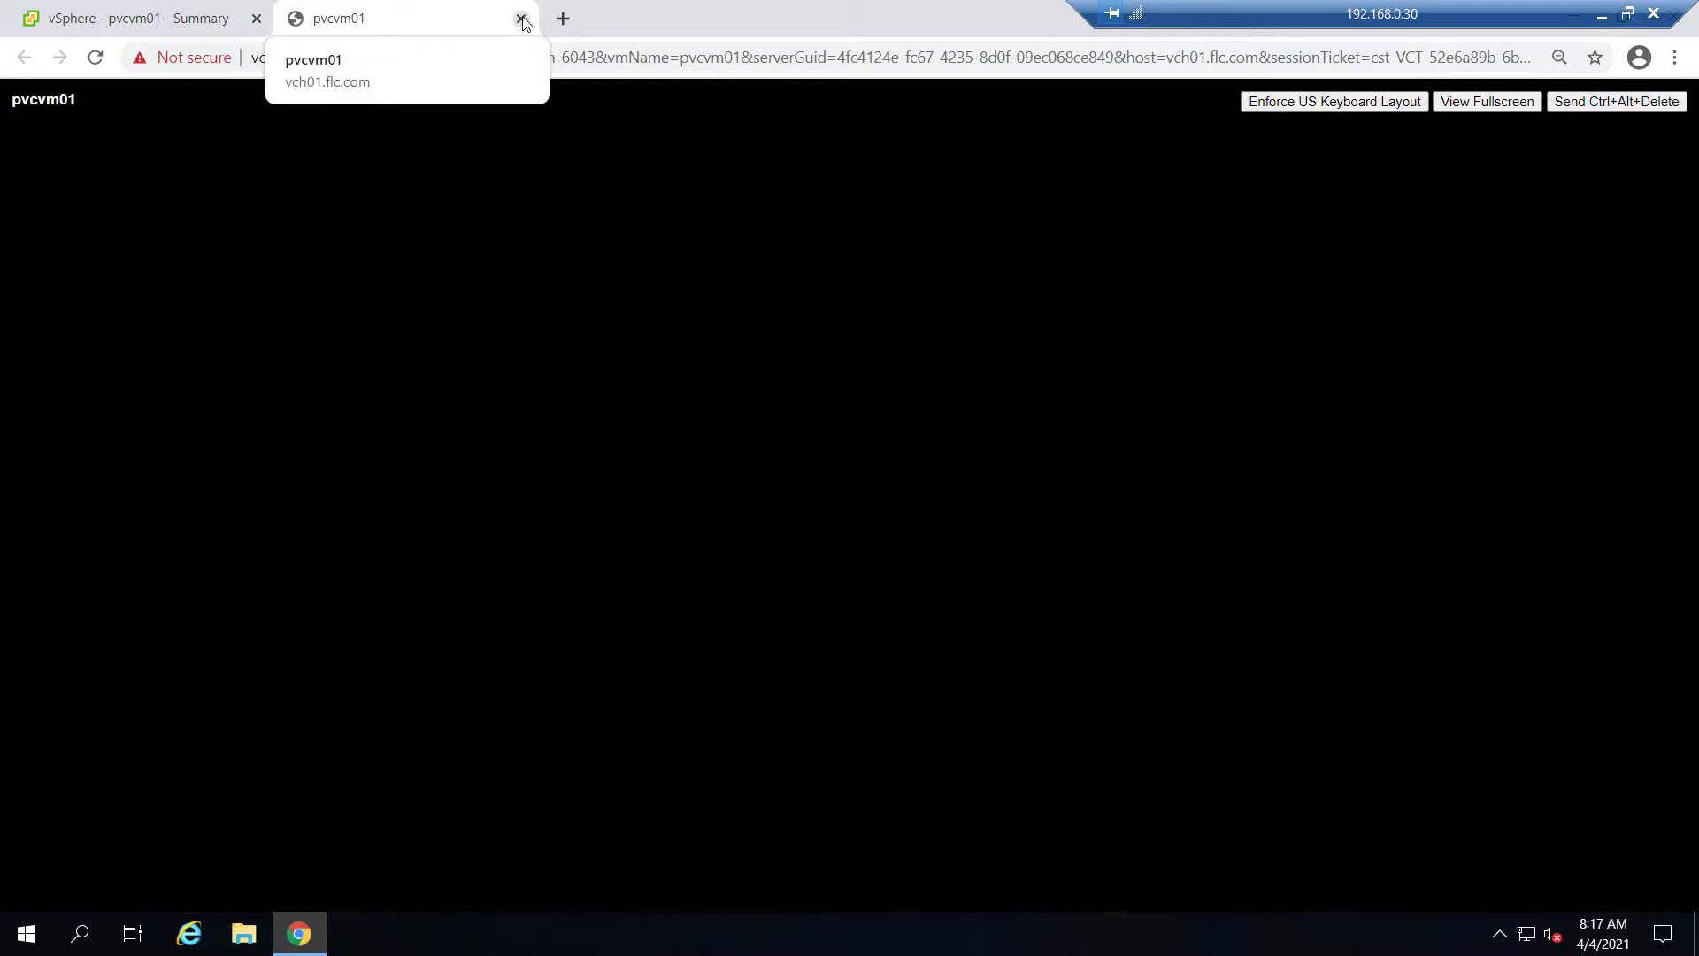
{"action": "left_click", "coordinate": [521, 19]}
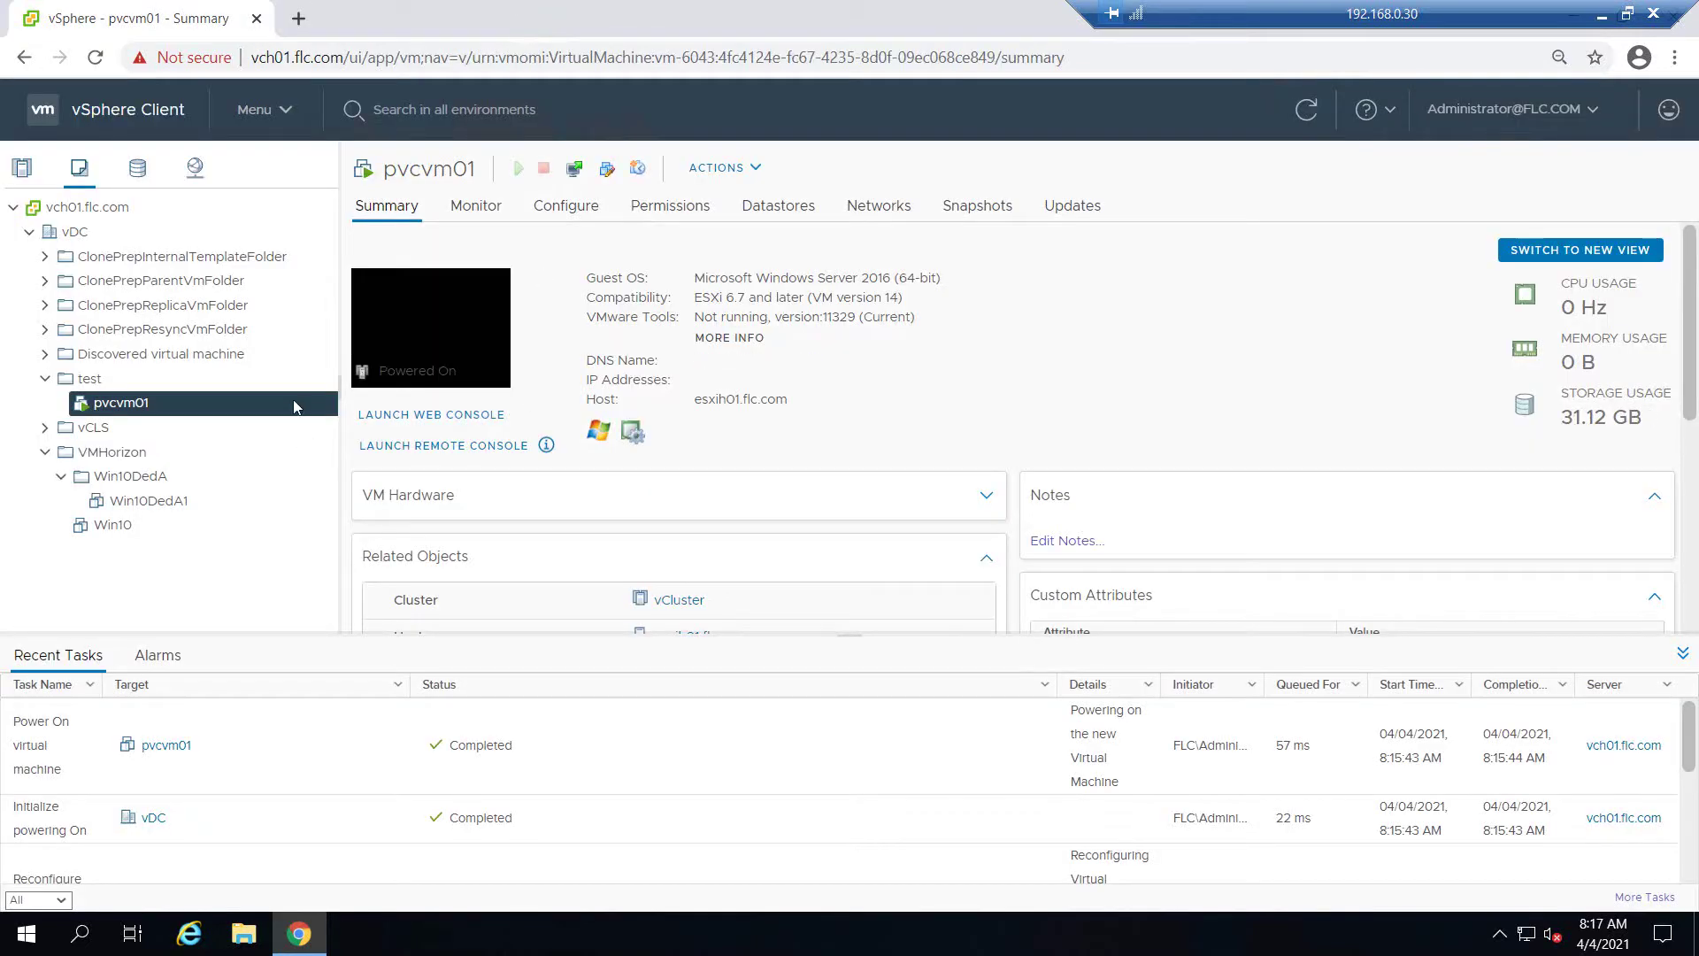
Power off pvcvm01 through Actions > Power and confirm with Yes
{"action": "left_click", "coordinate": [755, 169]}
{"action": "mouse_move", "coordinate": [771, 232]}
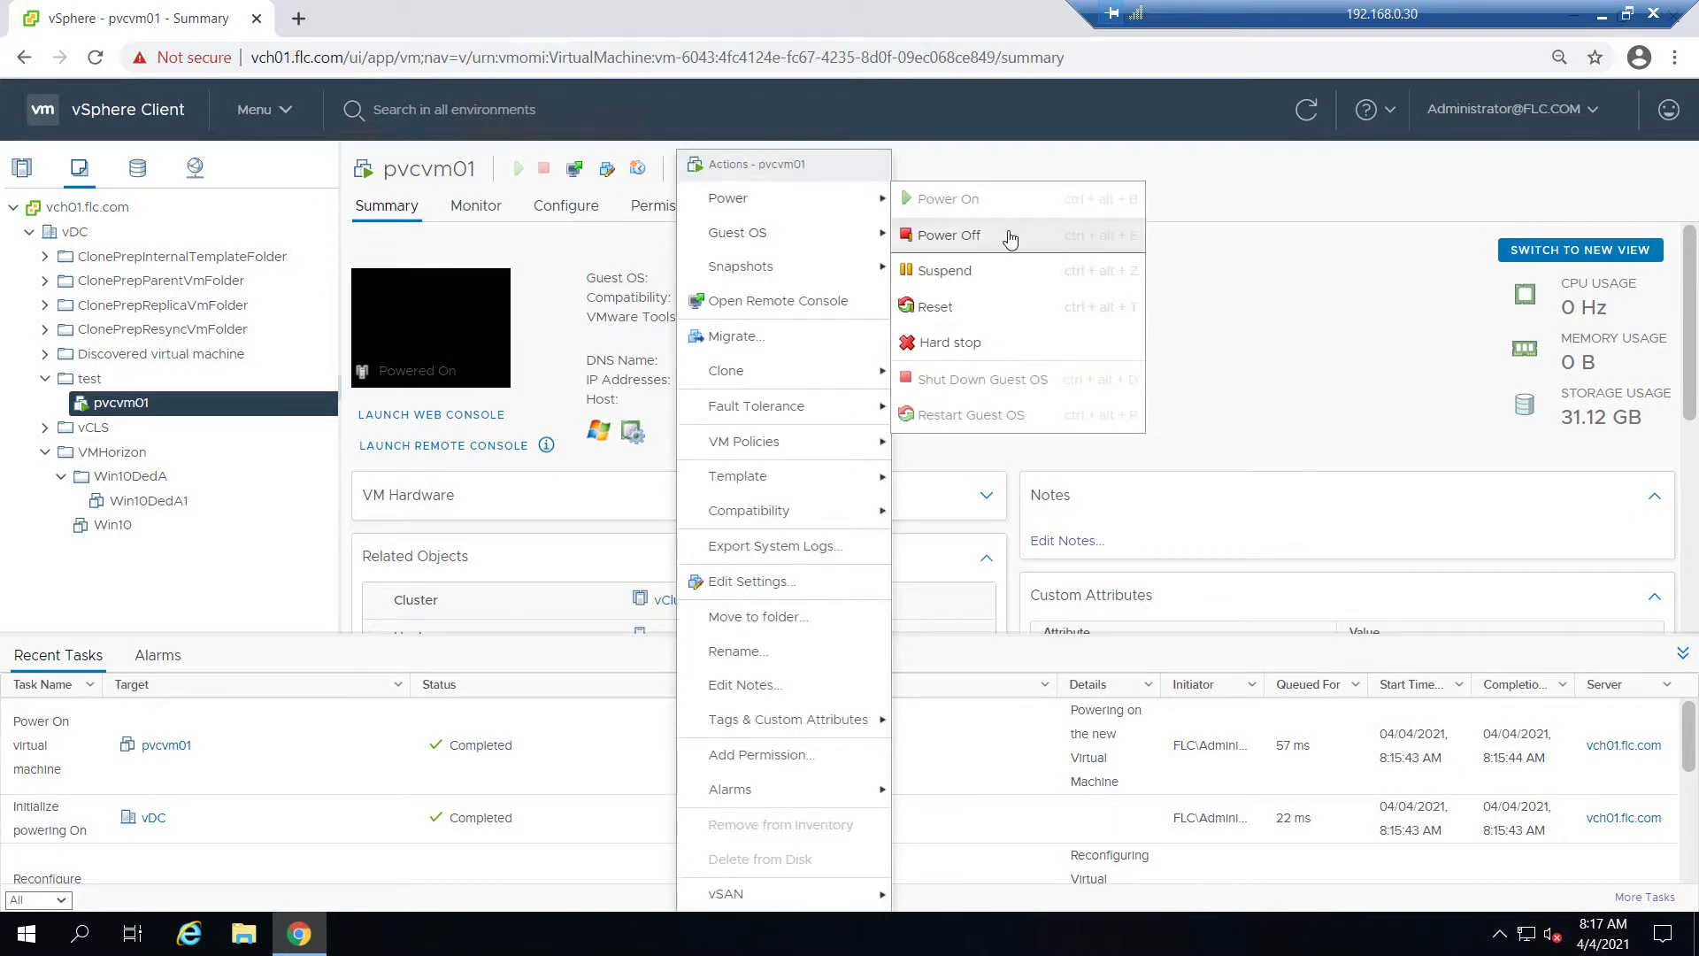
{"action": "left_click", "coordinate": [1008, 234]}
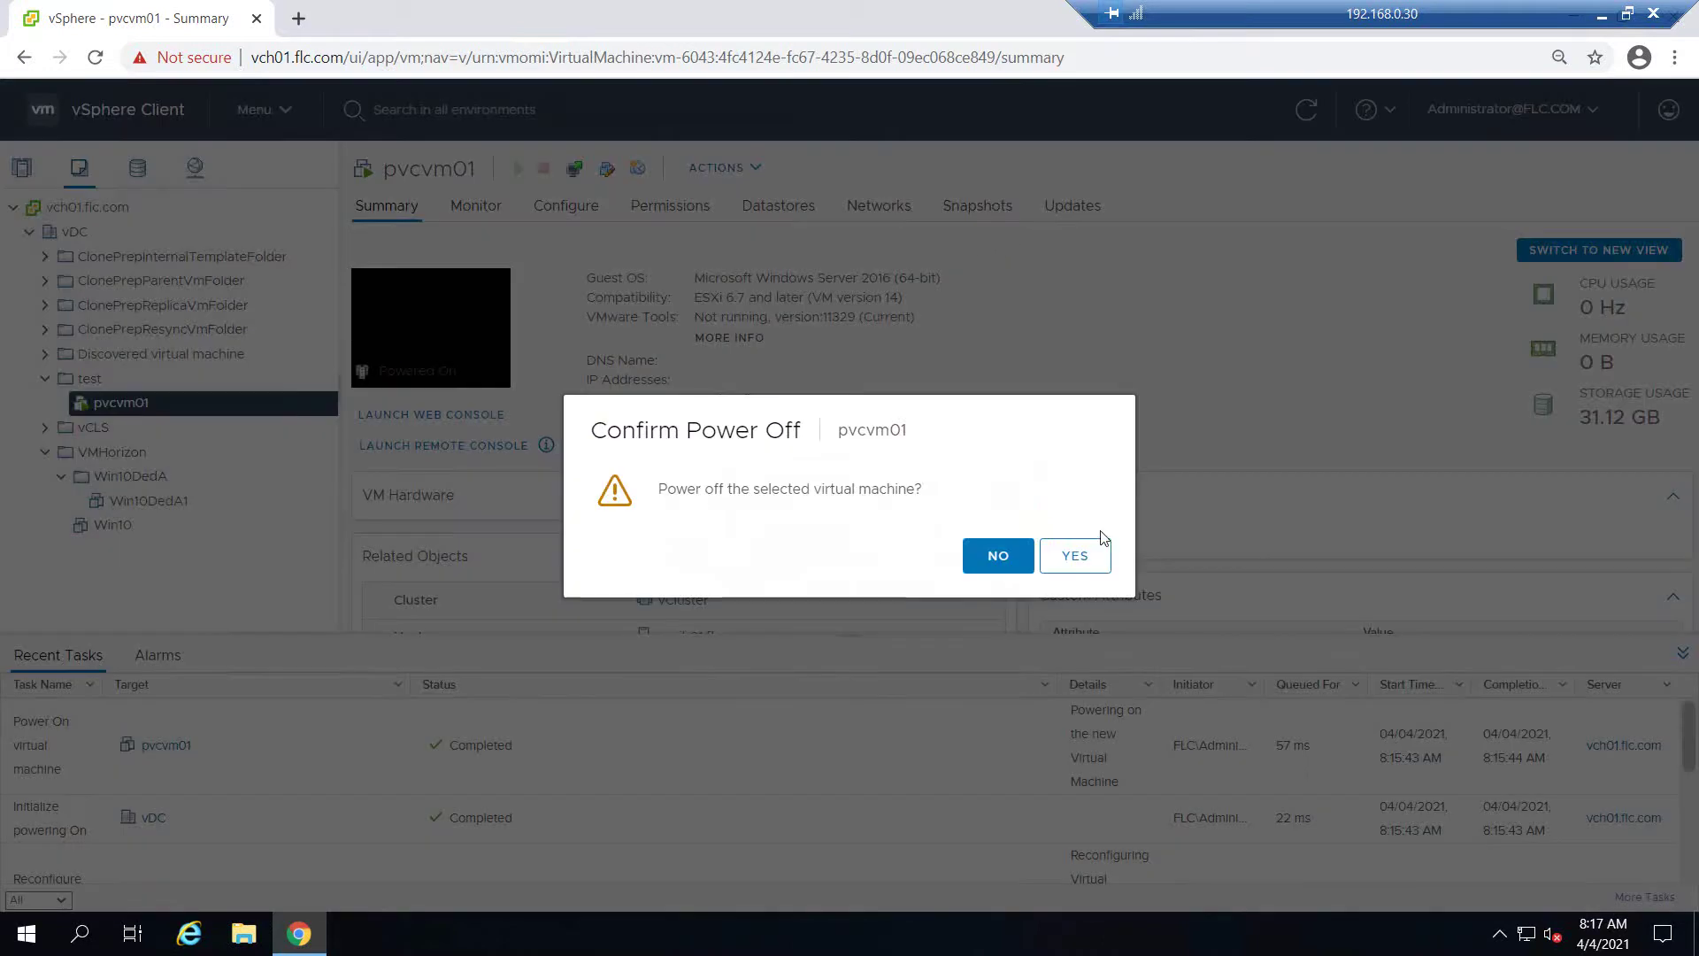
{"action": "left_click", "coordinate": [1062, 552]}
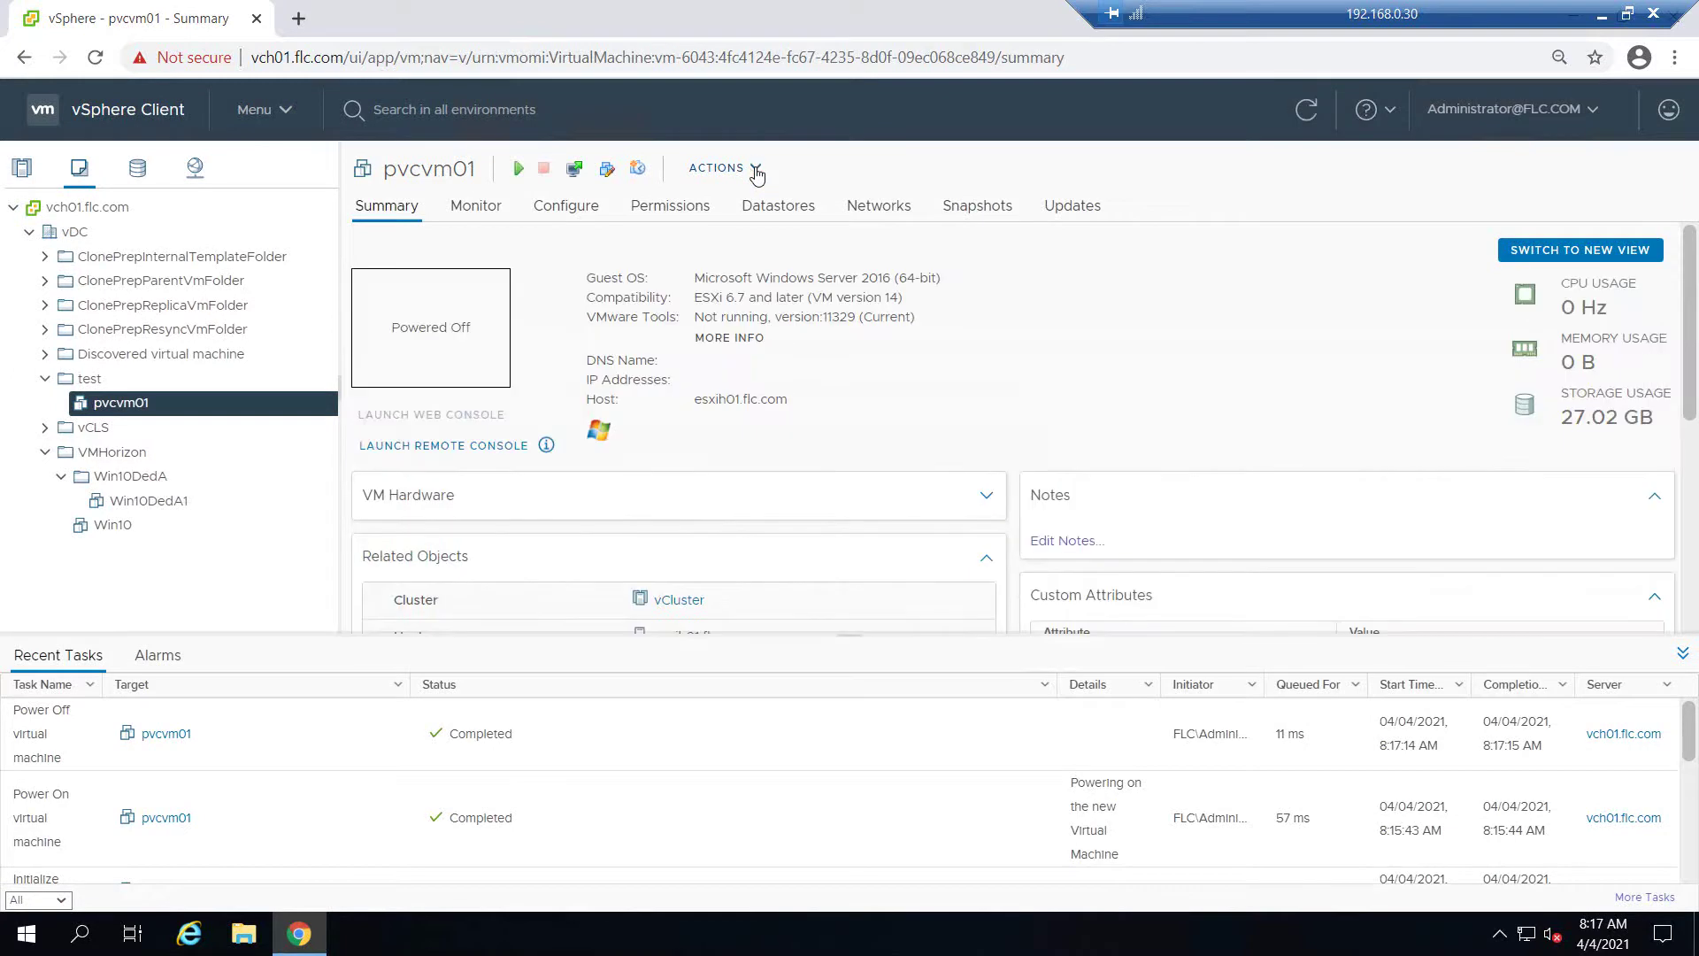
{"action": "left_click", "coordinate": [757, 171]}
In Edit Settings, switch SCSI controller 0 from VMware Paravirtual back to LSI Logic SAS
{"action": "left_click", "coordinate": [786, 586]}
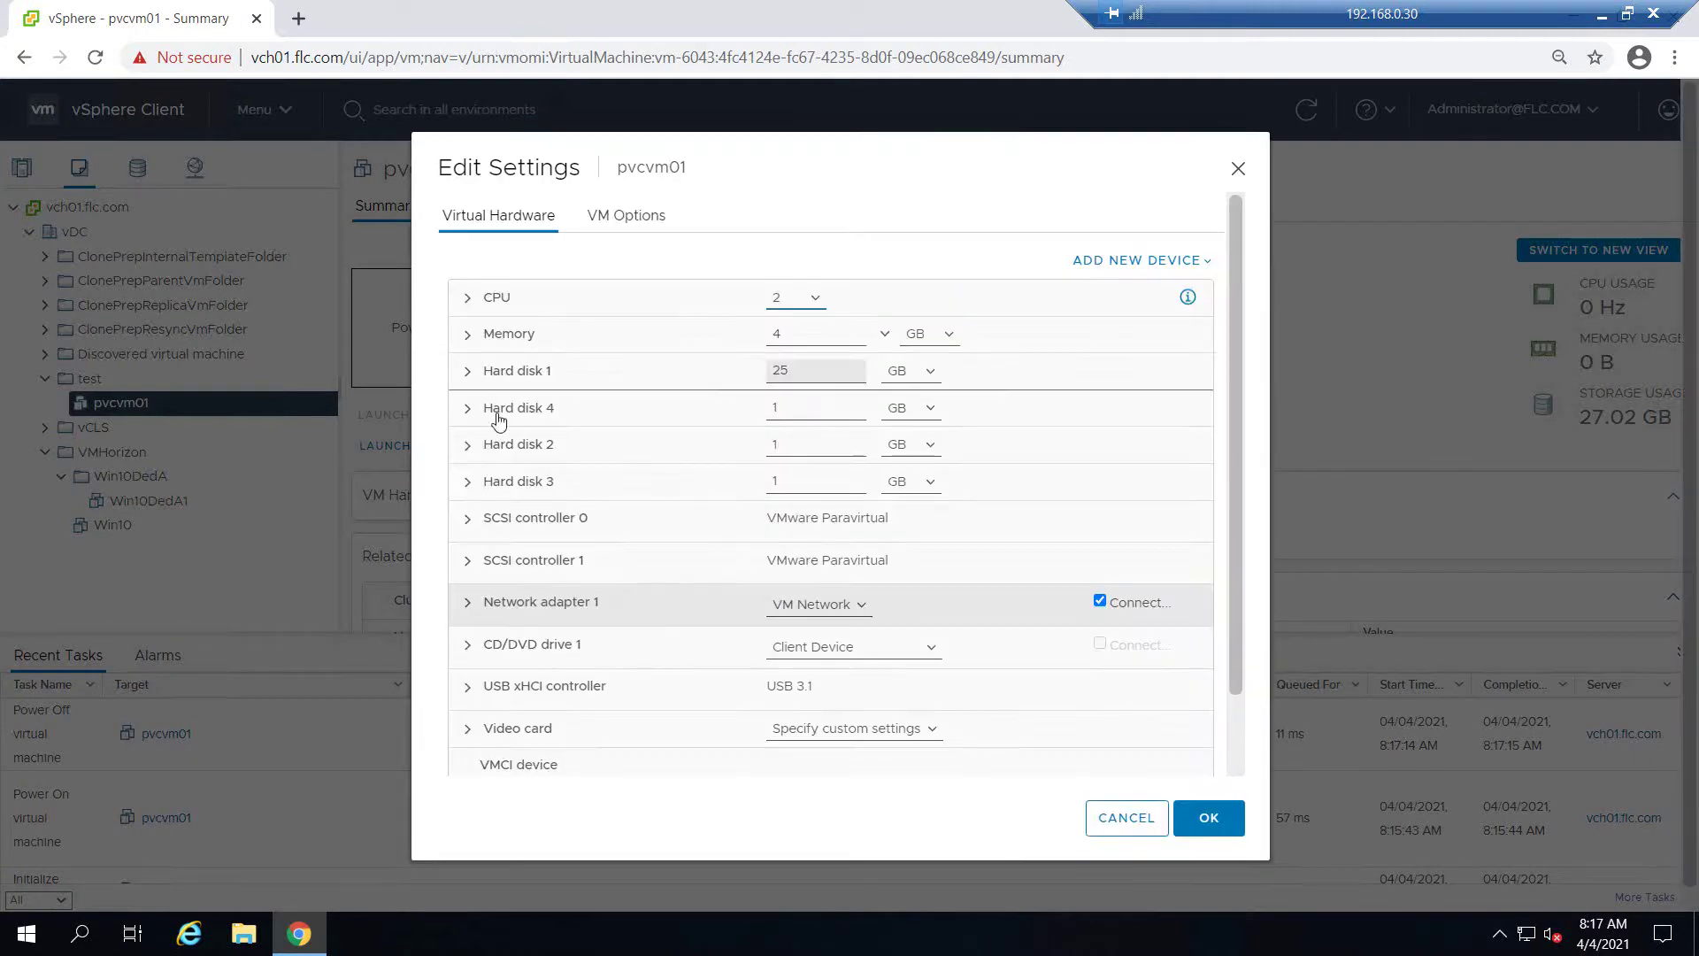
{"action": "left_click", "coordinate": [469, 373]}
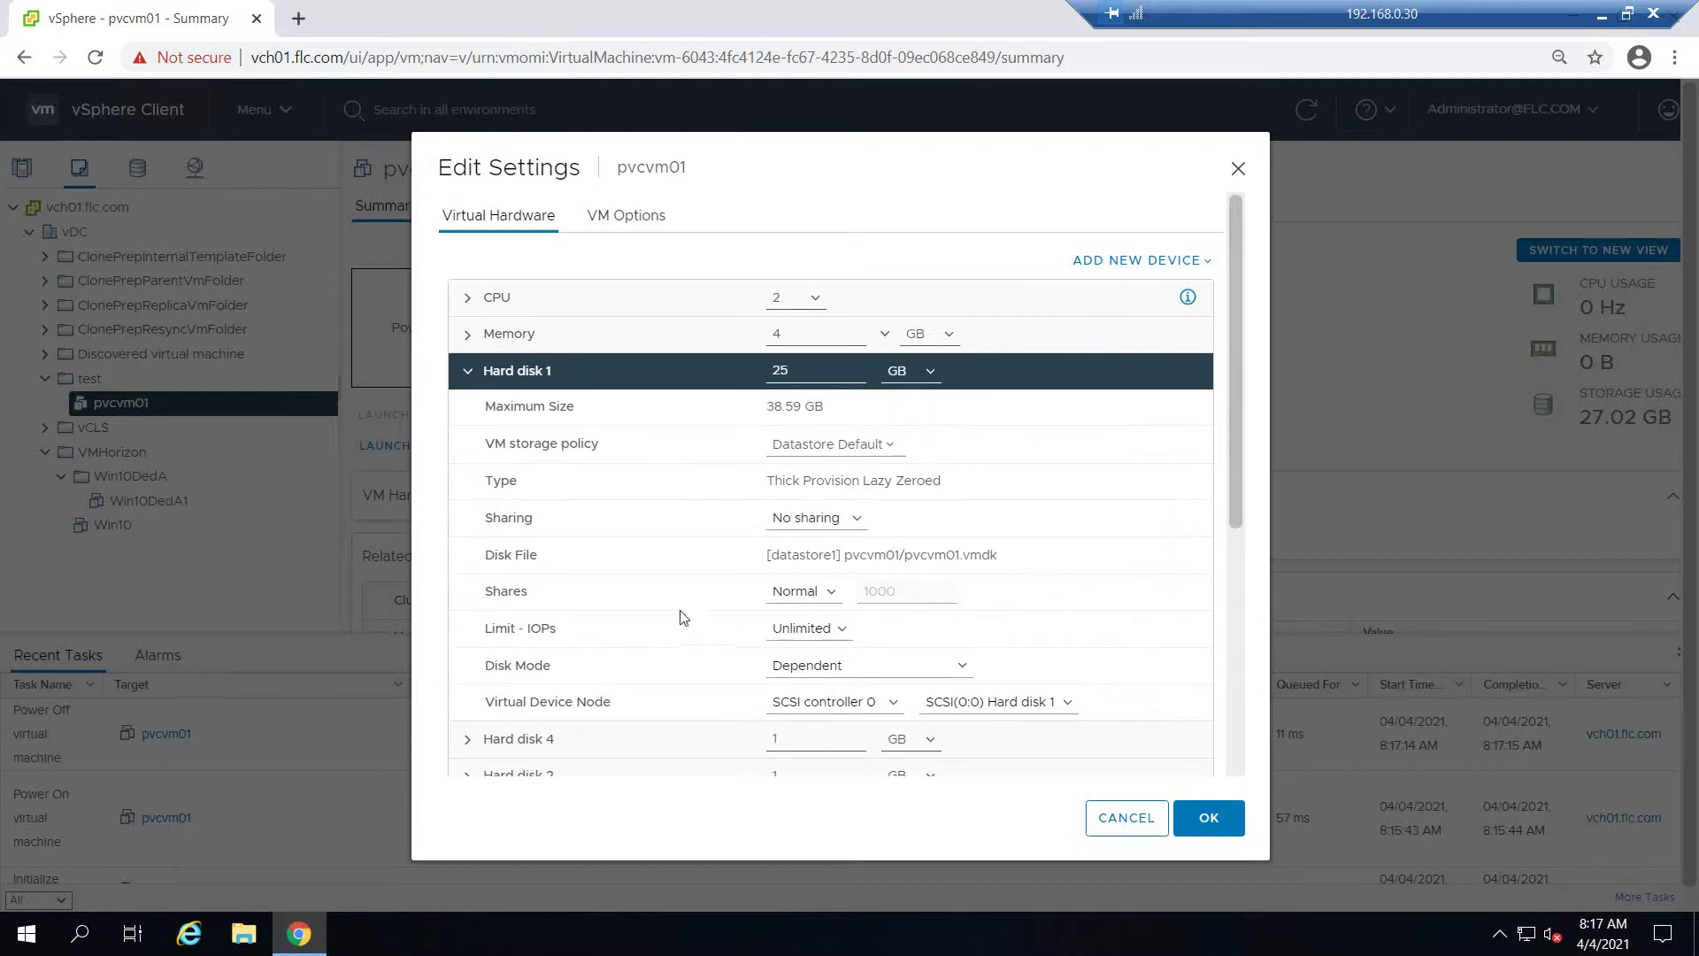
{"action": "scroll", "coordinate": [686, 617], "scroll_direction": "down", "scroll_amount": 1}
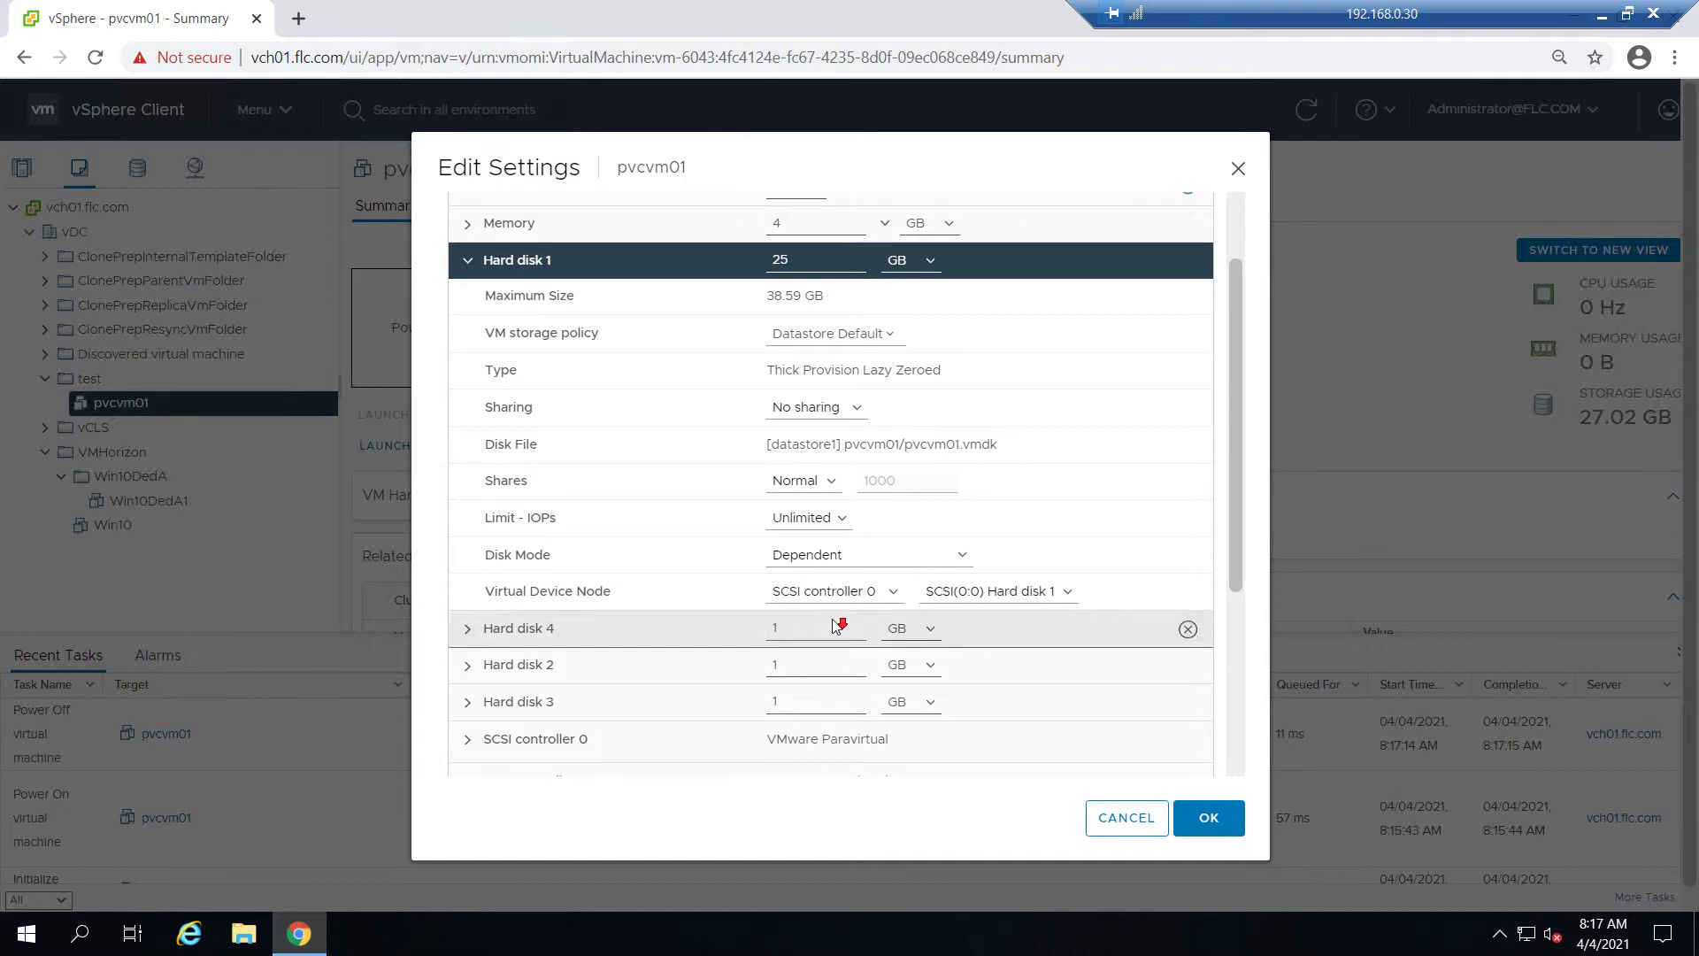
{"action": "scroll", "coordinate": [832, 632], "scroll_direction": "down", "scroll_amount": 2}
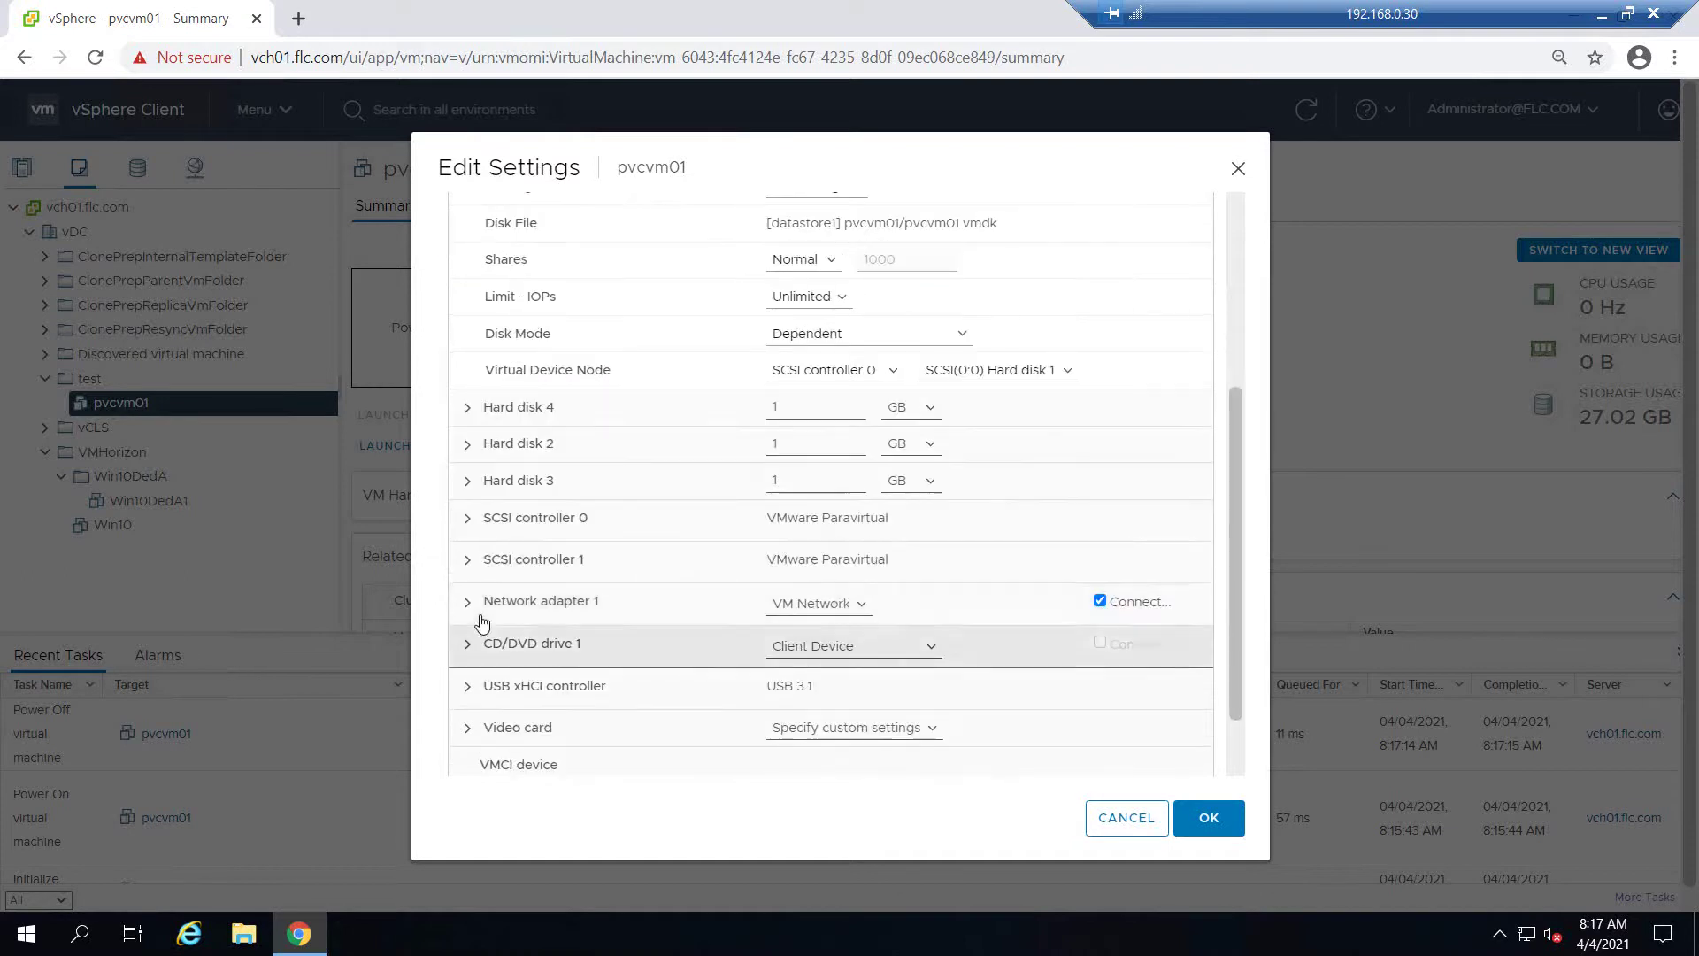
{"action": "left_click", "coordinate": [467, 520]}
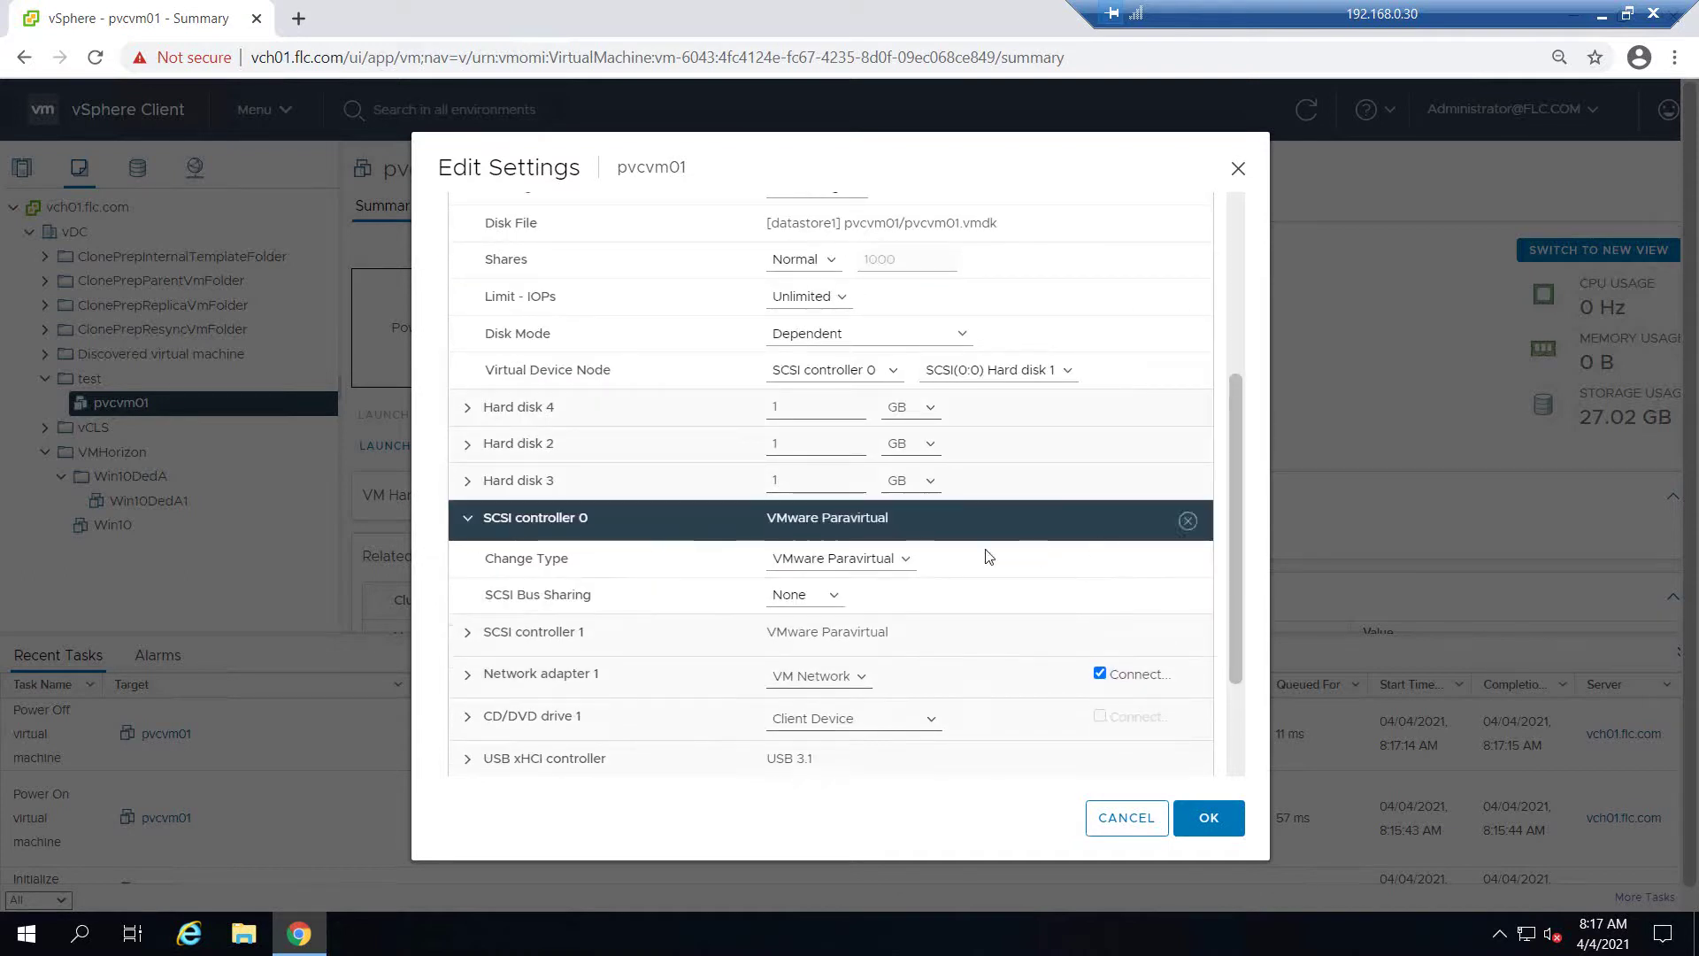
{"action": "left_click", "coordinate": [907, 563]}
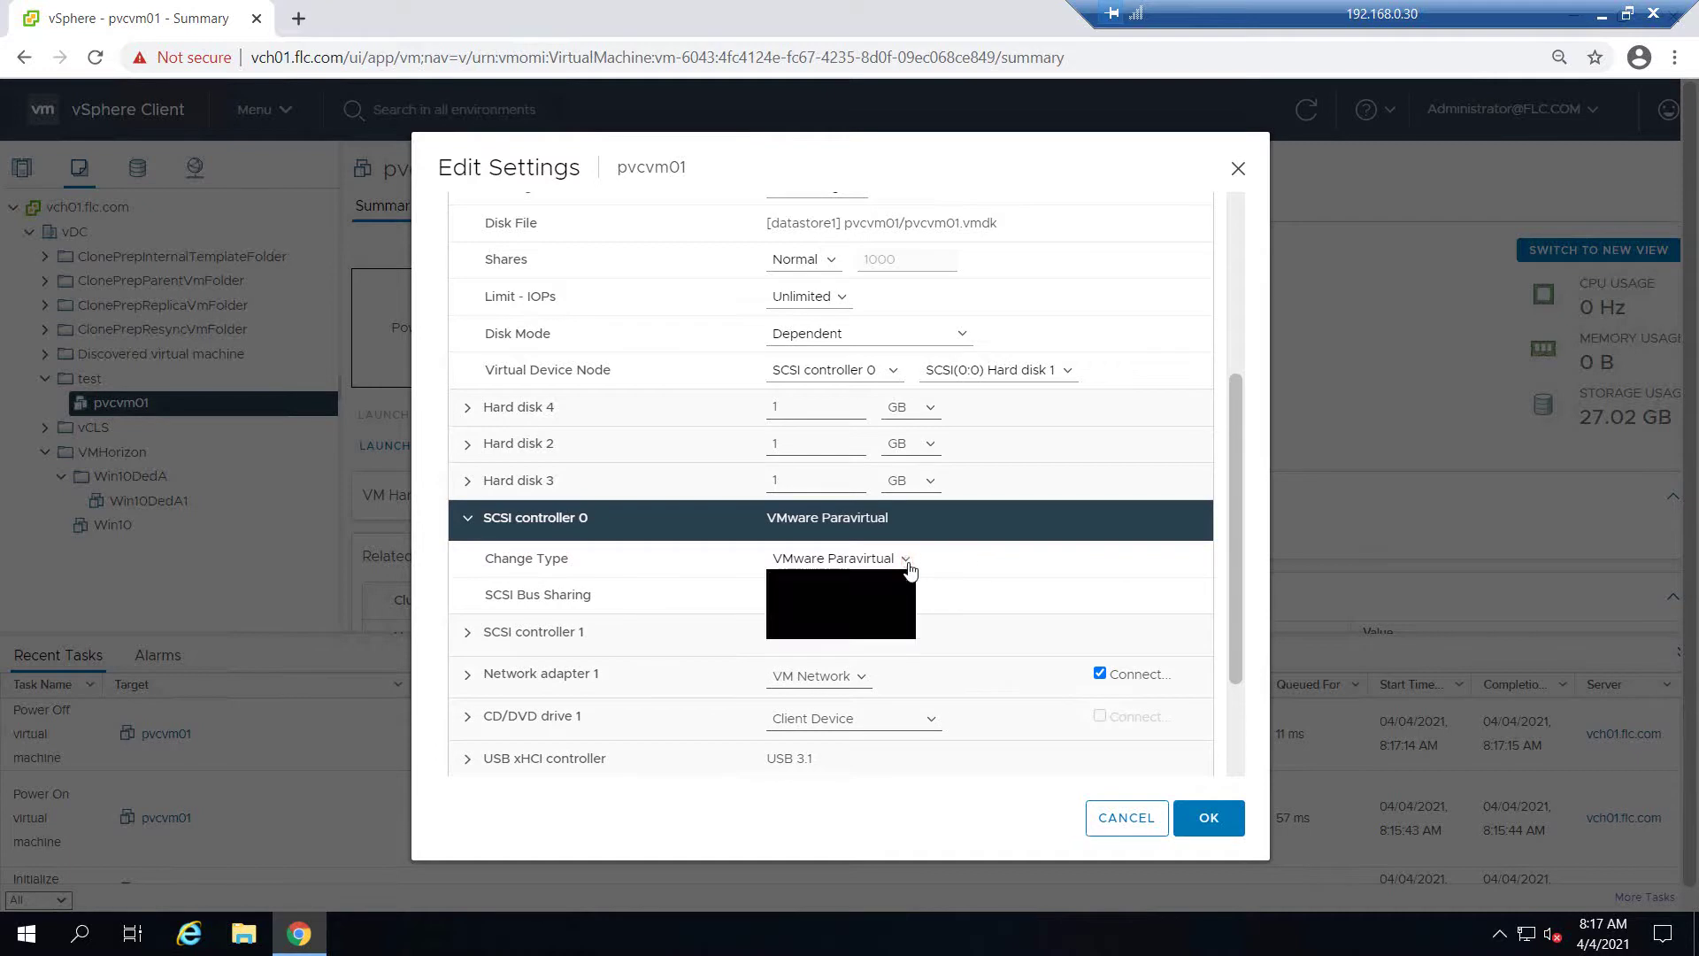
{"action": "left_click", "coordinate": [864, 611]}
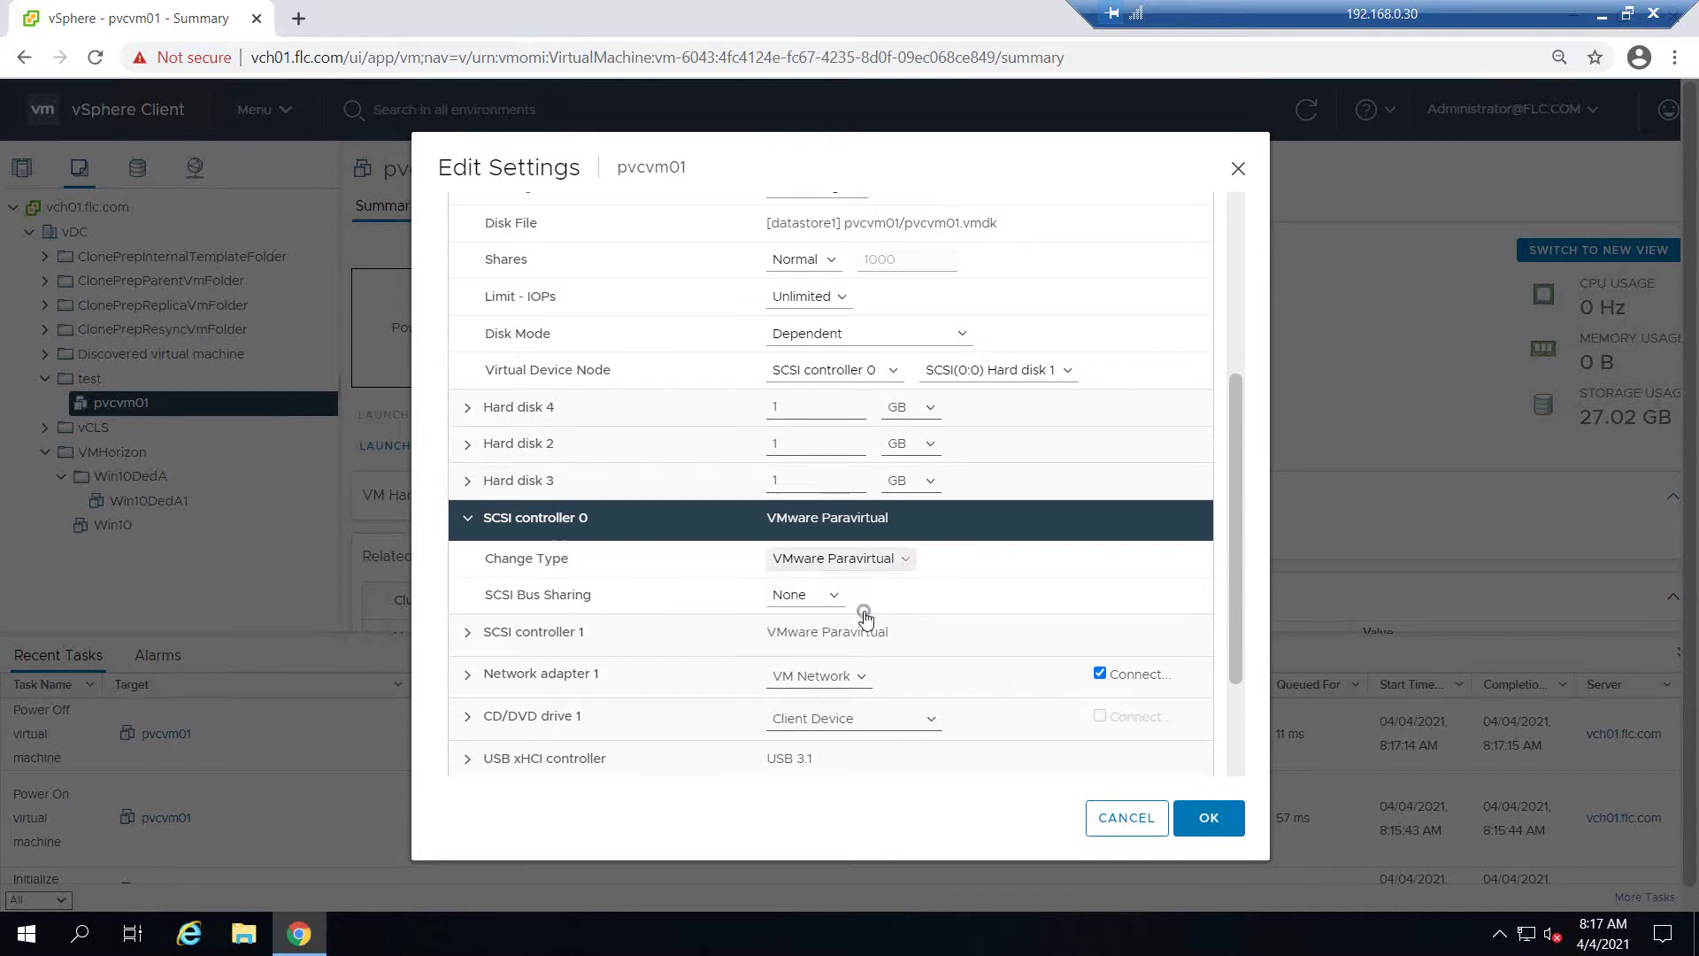
{"action": "left_click", "coordinate": [468, 520]}
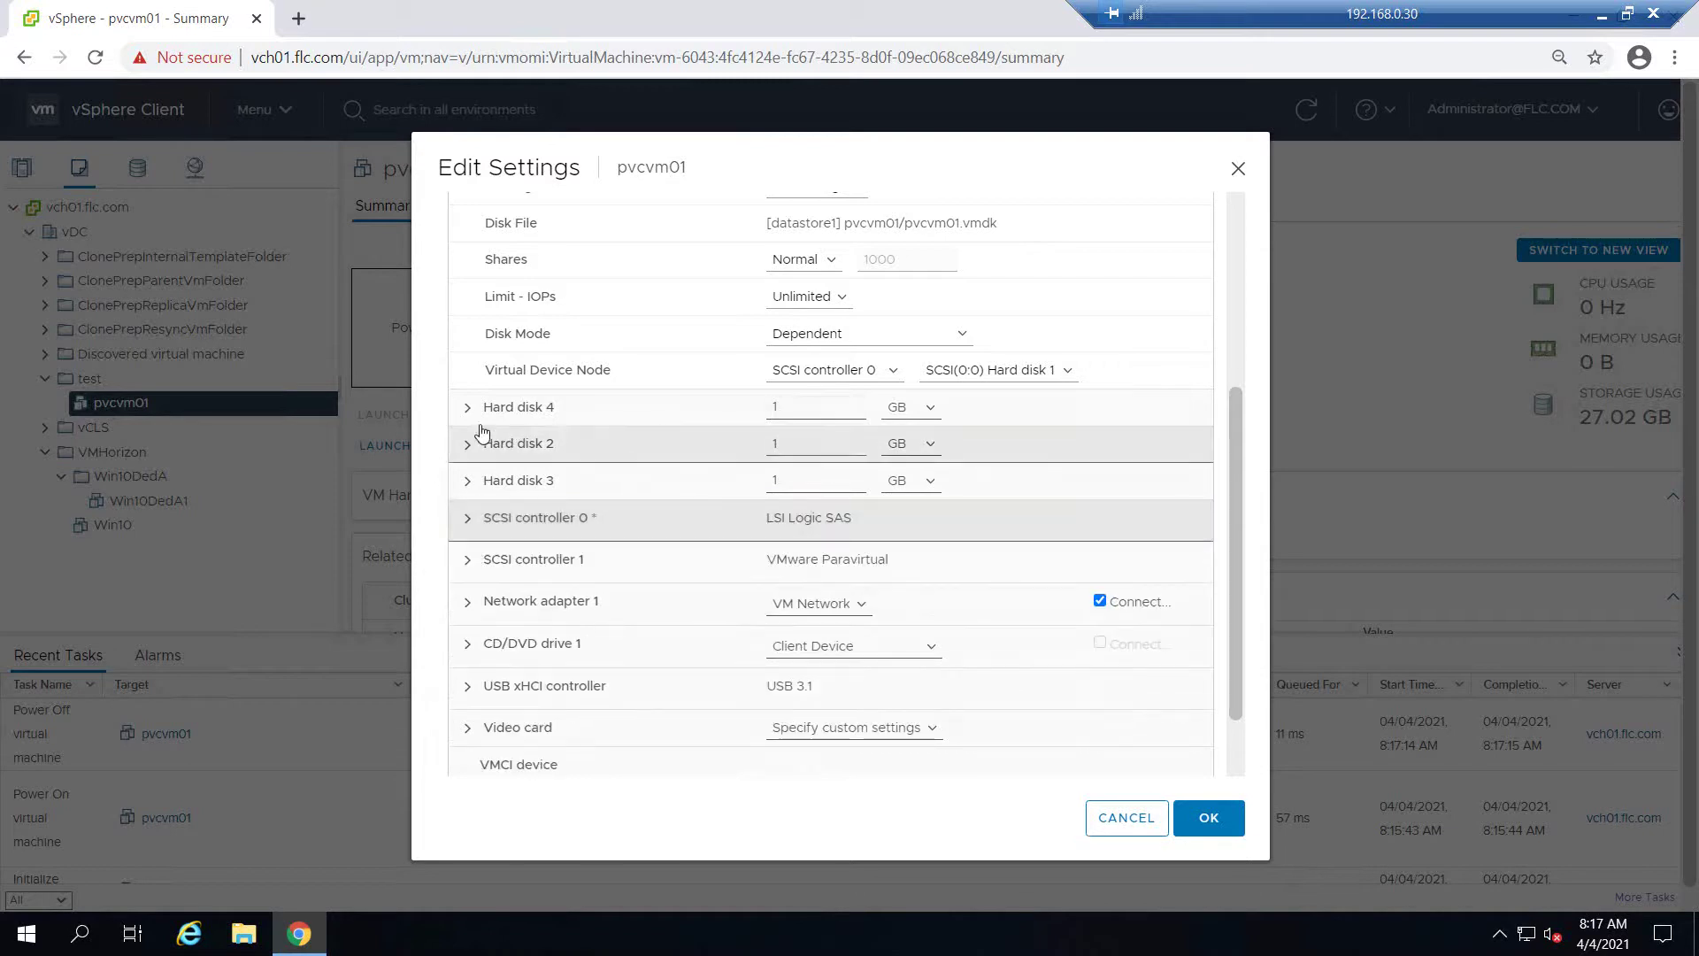
Attach Hard disk 4 to the VMware Paravirtual SCSI controller 1
{"action": "scroll", "coordinate": [516, 442], "scroll_direction": "up", "scroll_amount": 1}
{"action": "scroll", "coordinate": [517, 440], "scroll_direction": "up", "scroll_amount": 1}
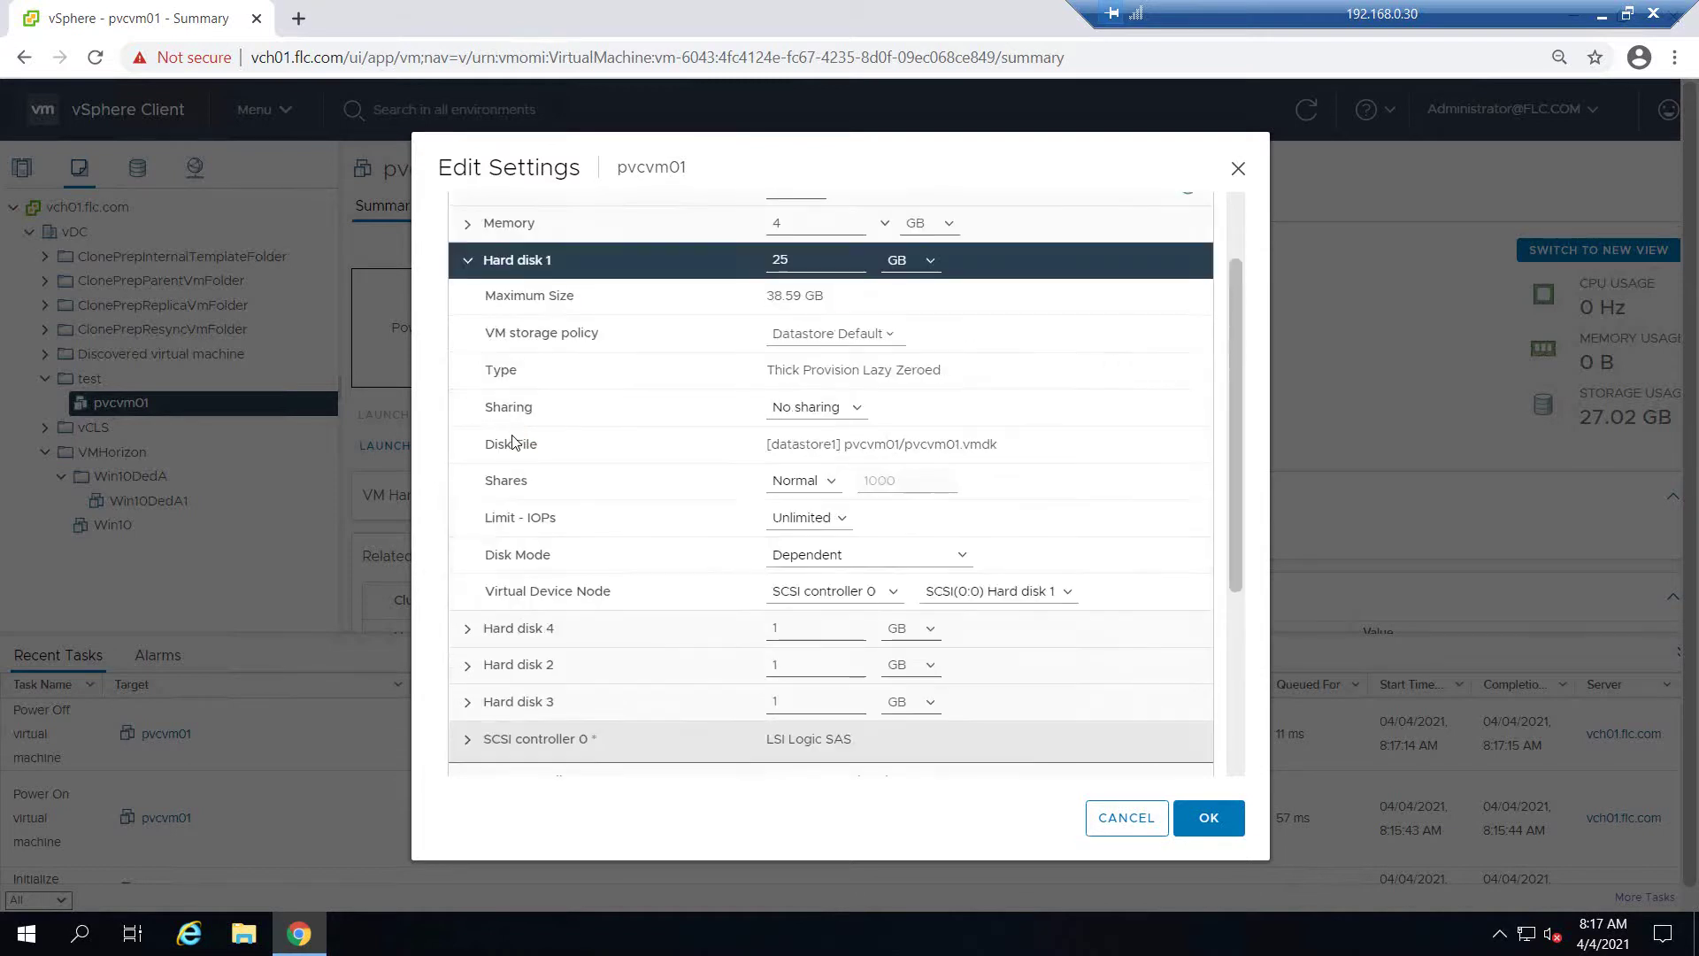
{"action": "scroll", "coordinate": [517, 443], "scroll_direction": "down", "scroll_amount": 1}
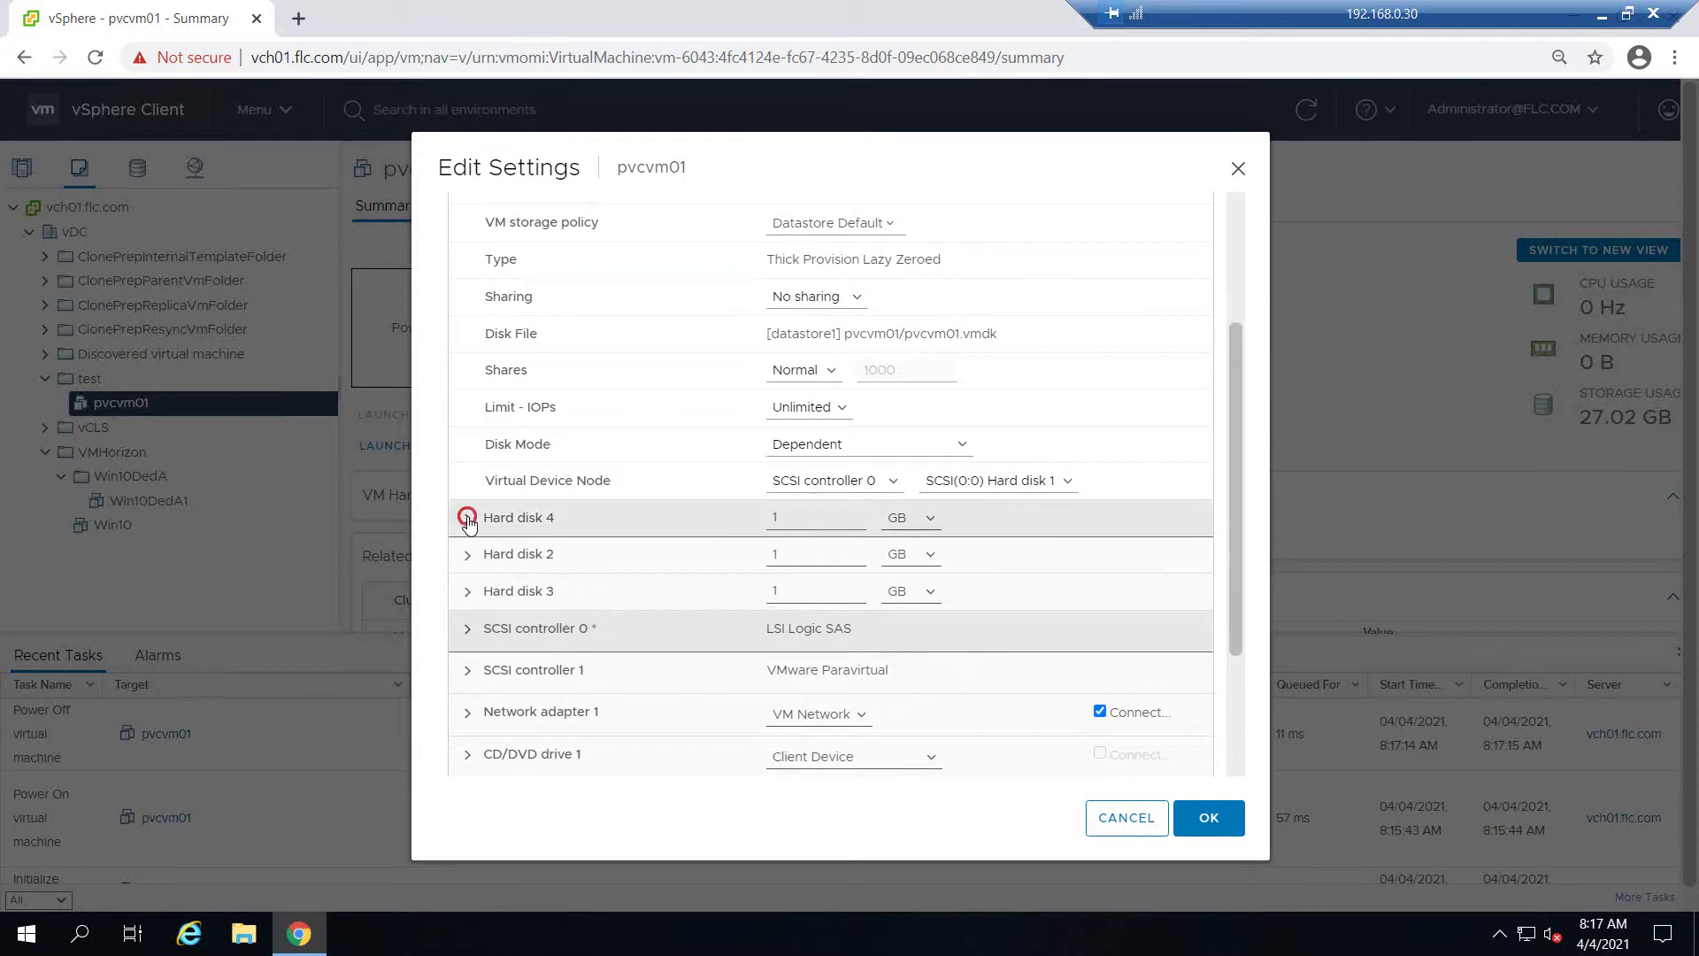
{"action": "left_click", "coordinate": [468, 520]}
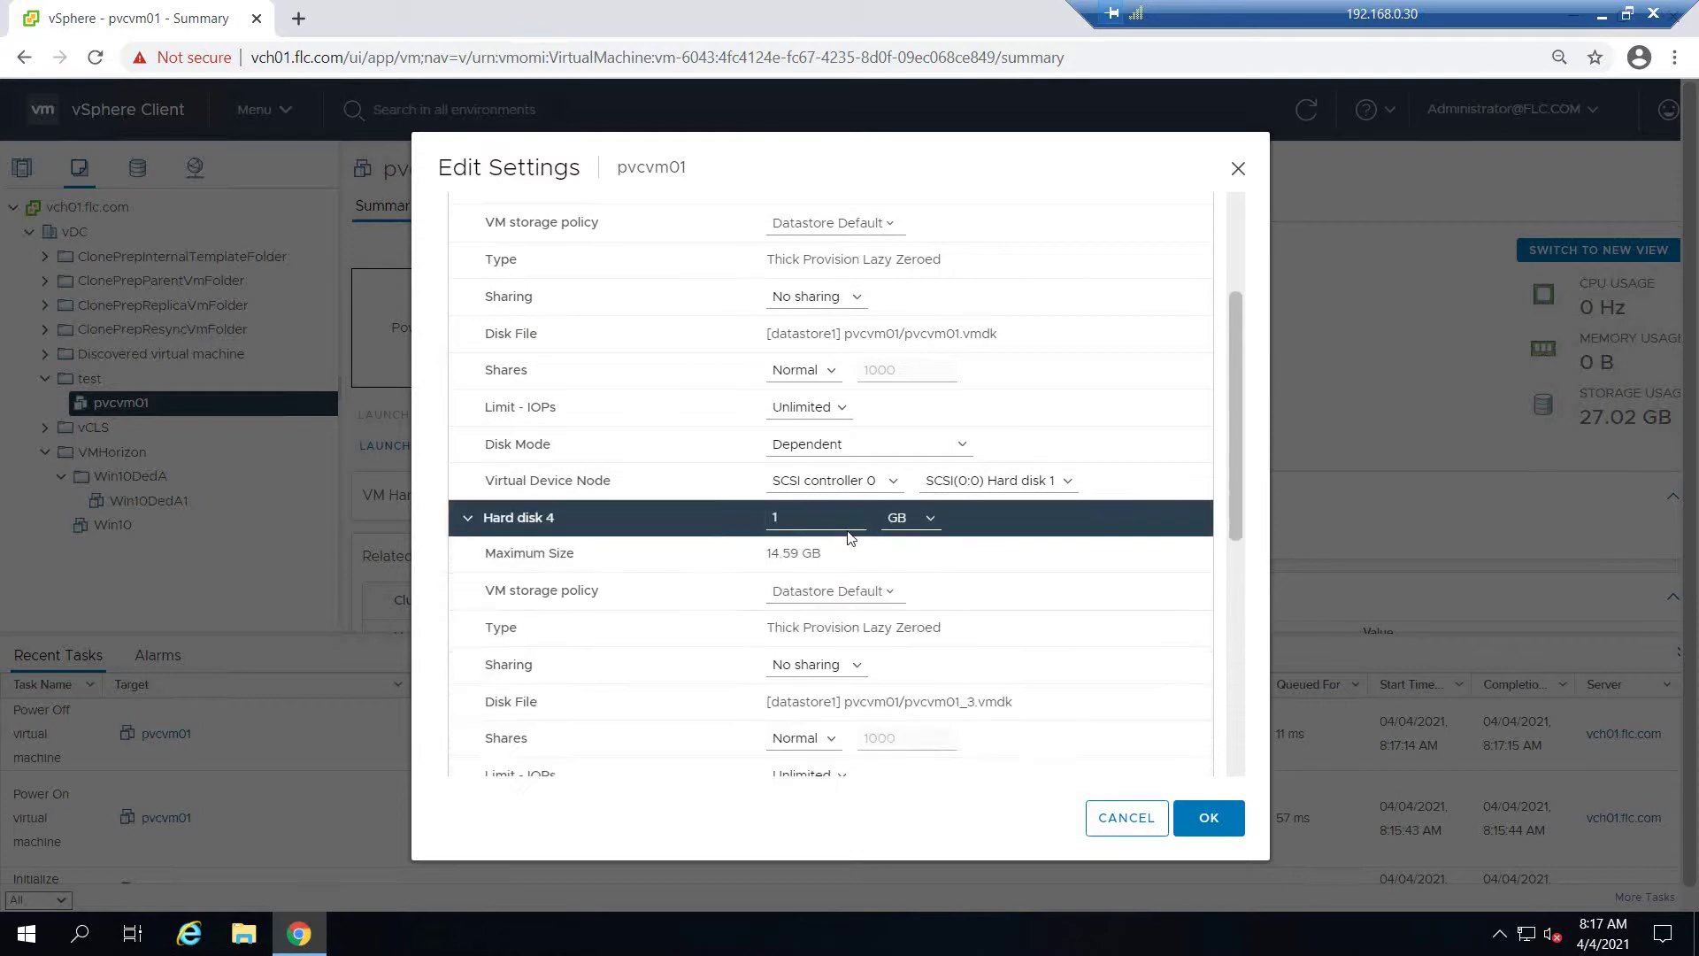
{"action": "scroll", "coordinate": [967, 602], "scroll_direction": "down", "scroll_amount": 2}
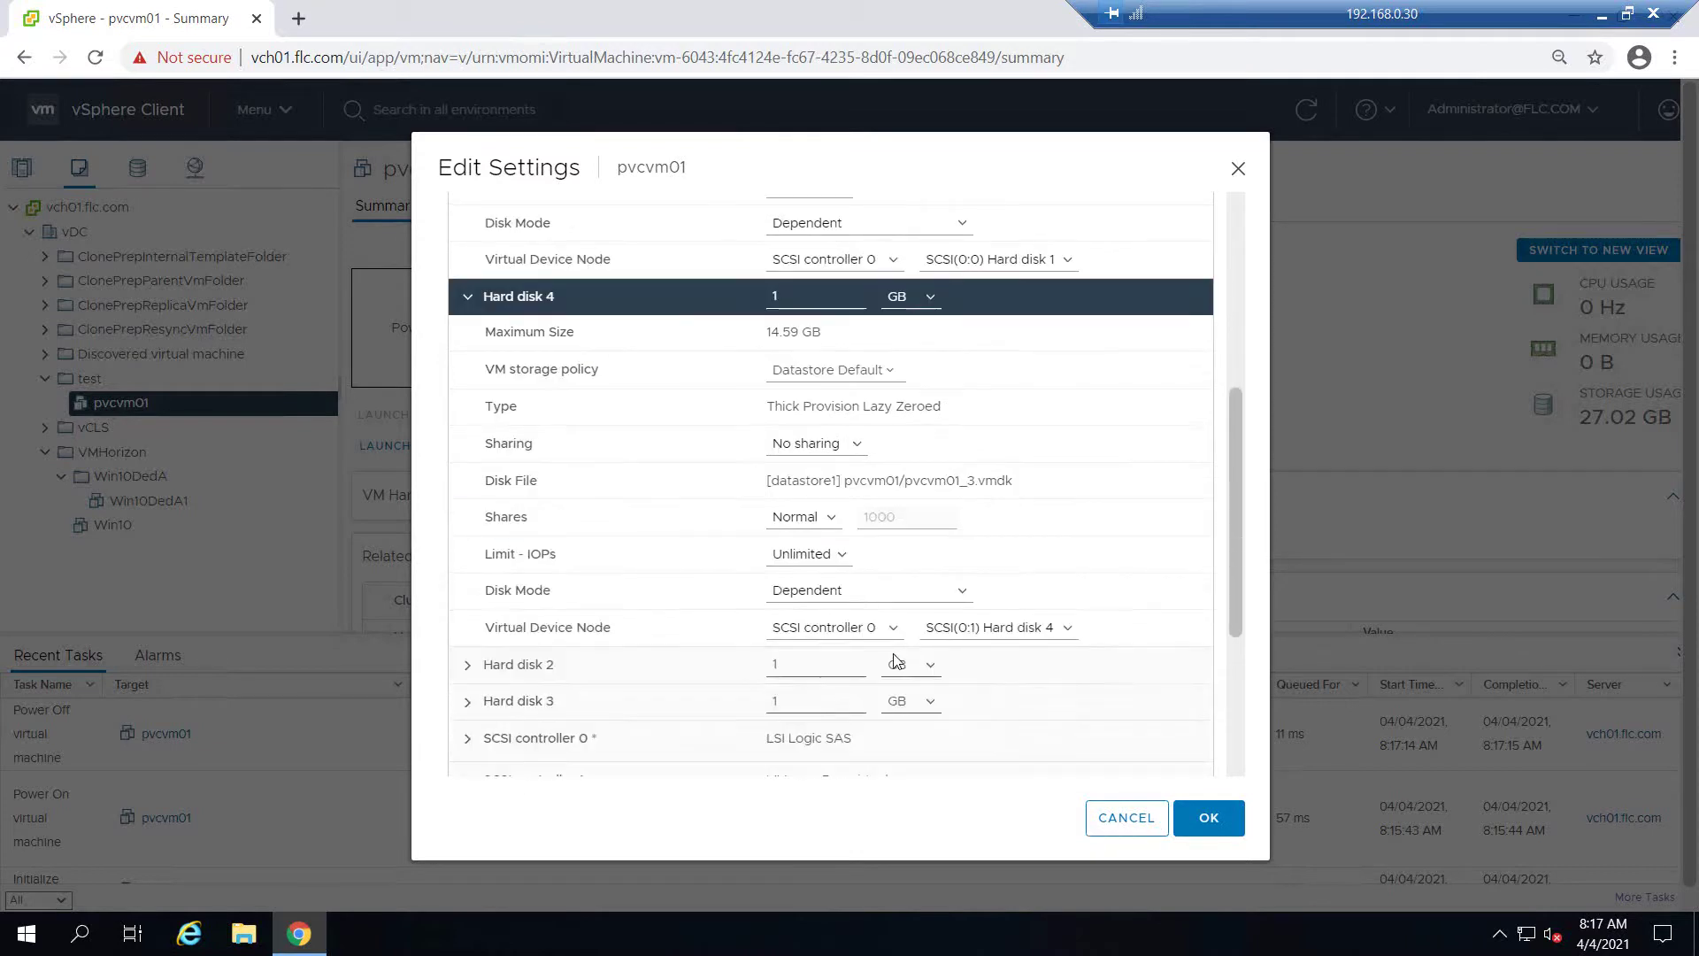
{"action": "left_click", "coordinate": [869, 628]}
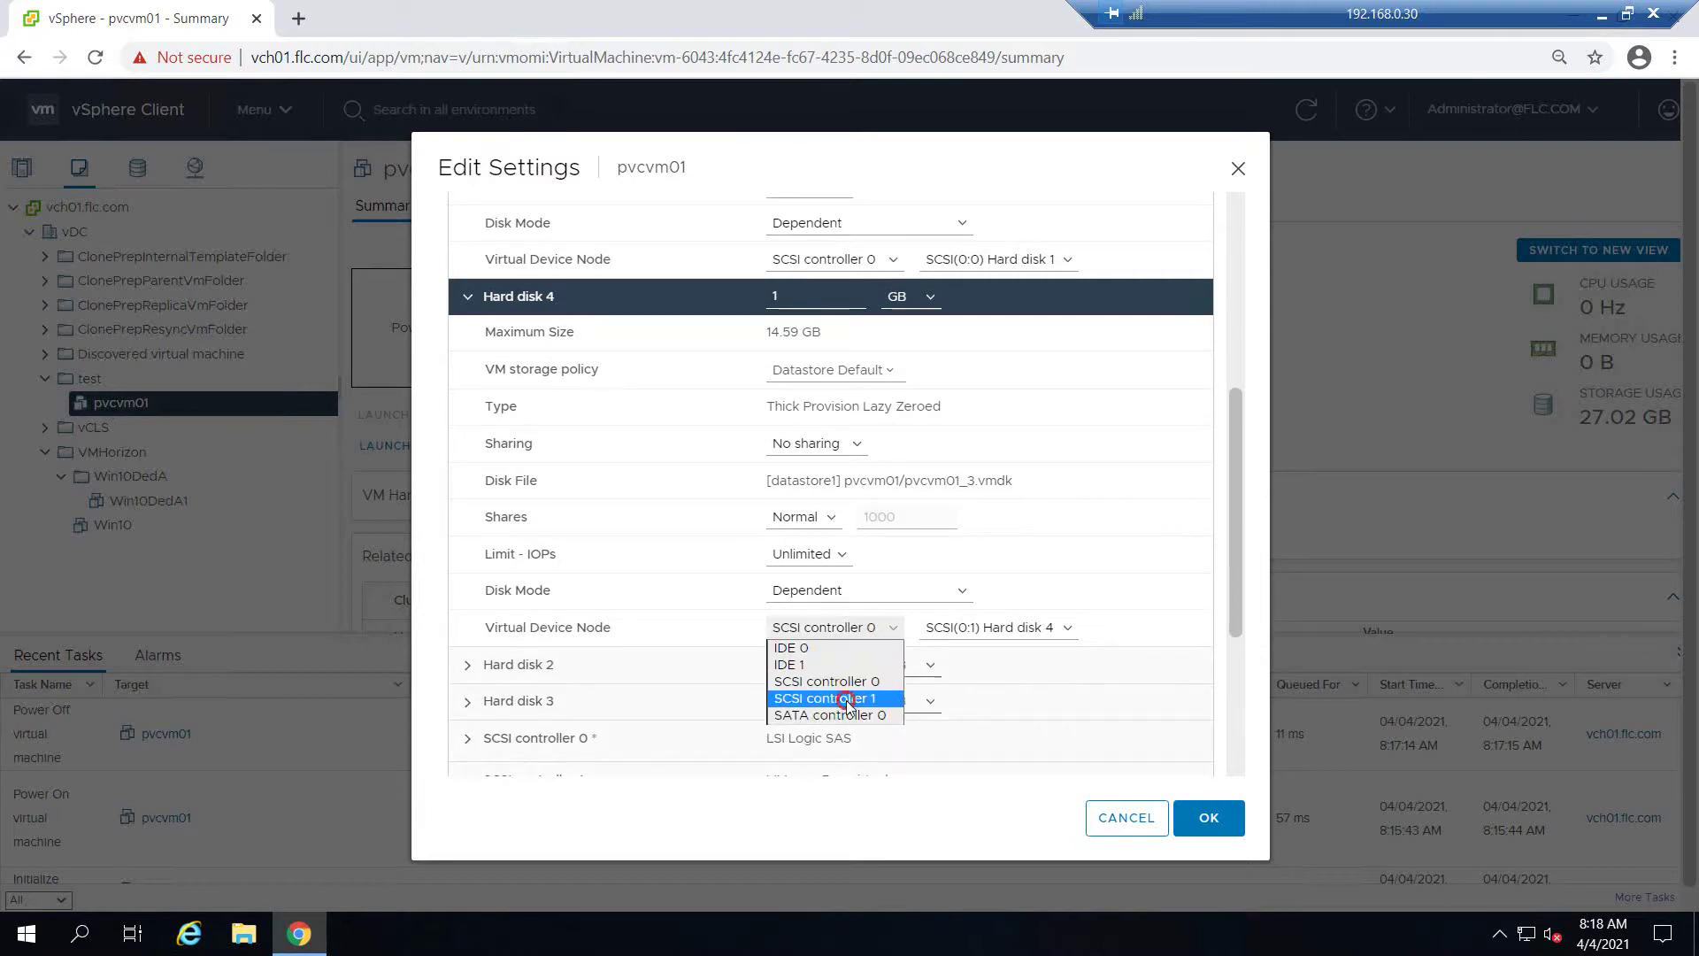
{"action": "left_click", "coordinate": [847, 698]}
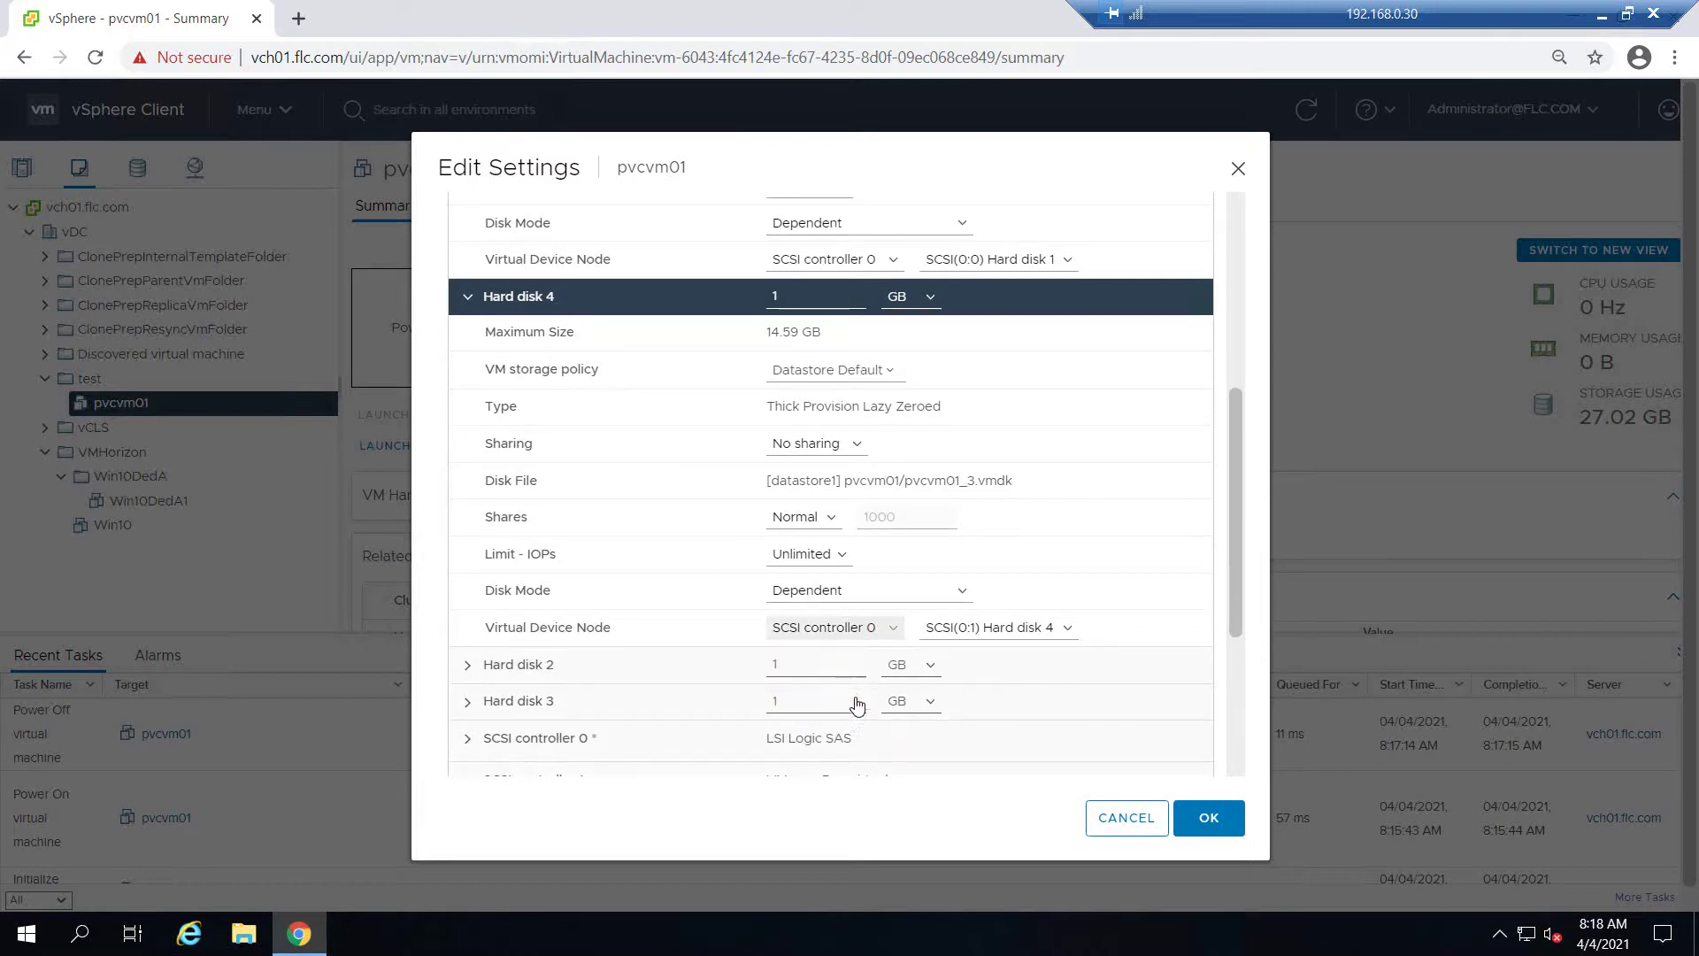
{"action": "left_click", "coordinate": [469, 304]}
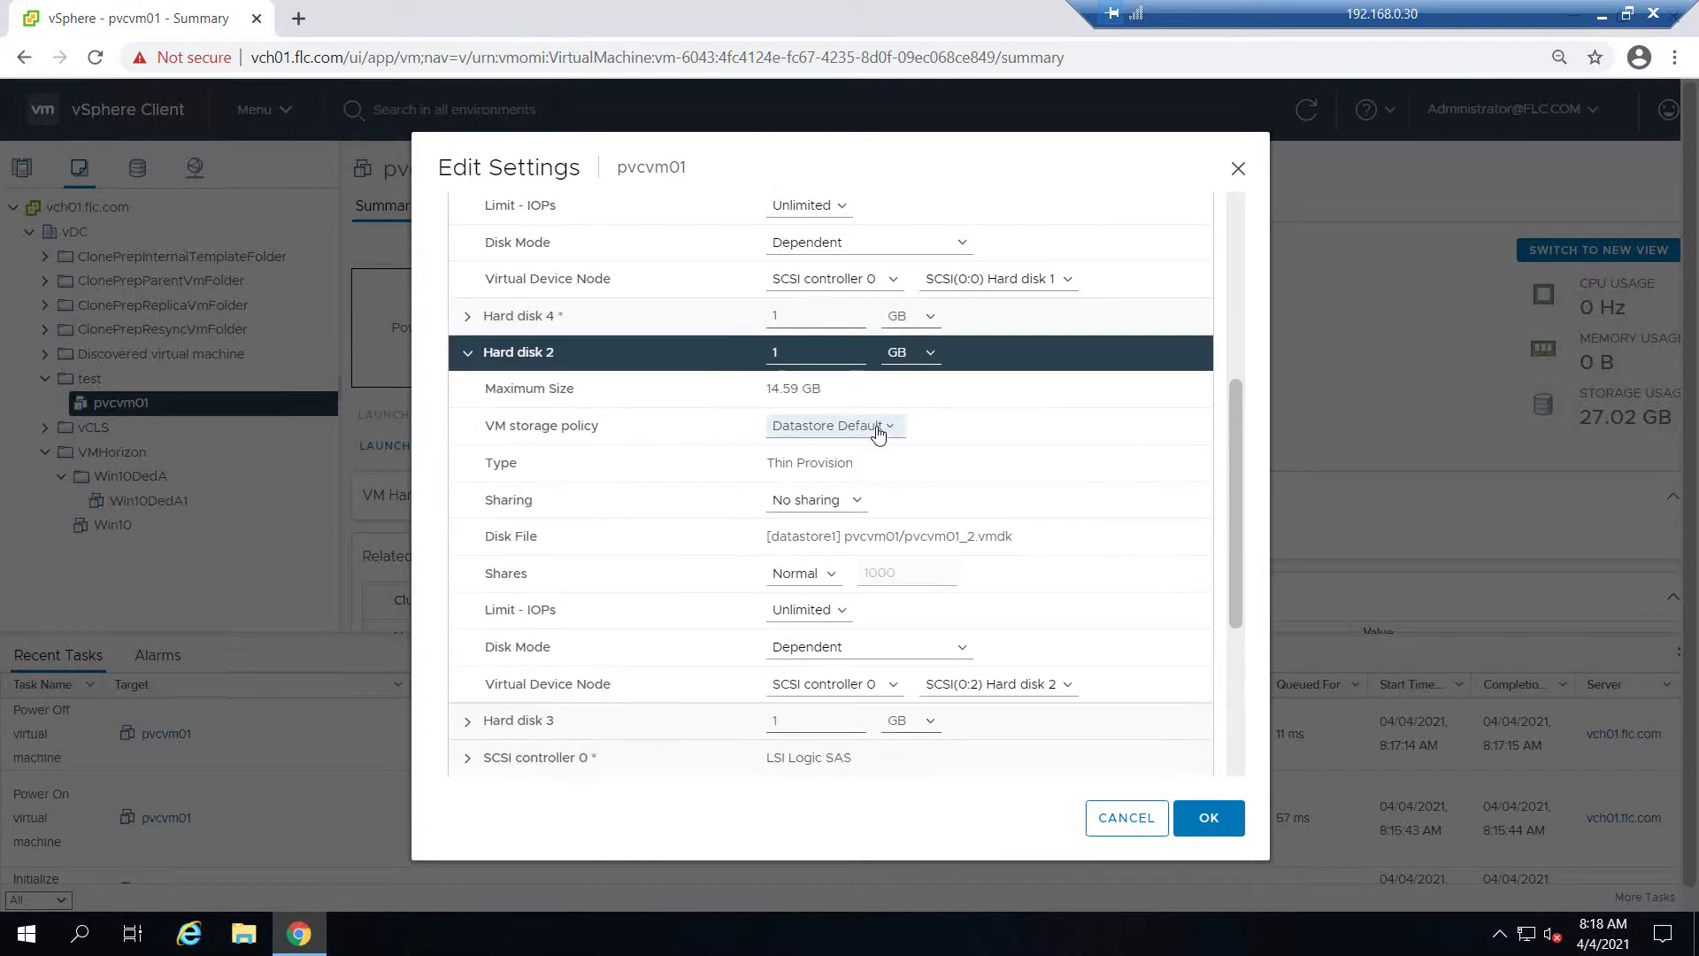
Set Hard disk 2's Virtual Device Node to SCSI controller 1
{"action": "scroll", "coordinate": [801, 574], "scroll_direction": "down", "scroll_amount": 1}
{"action": "left_click", "coordinate": [890, 575]}
{"action": "left_click", "coordinate": [869, 649]}
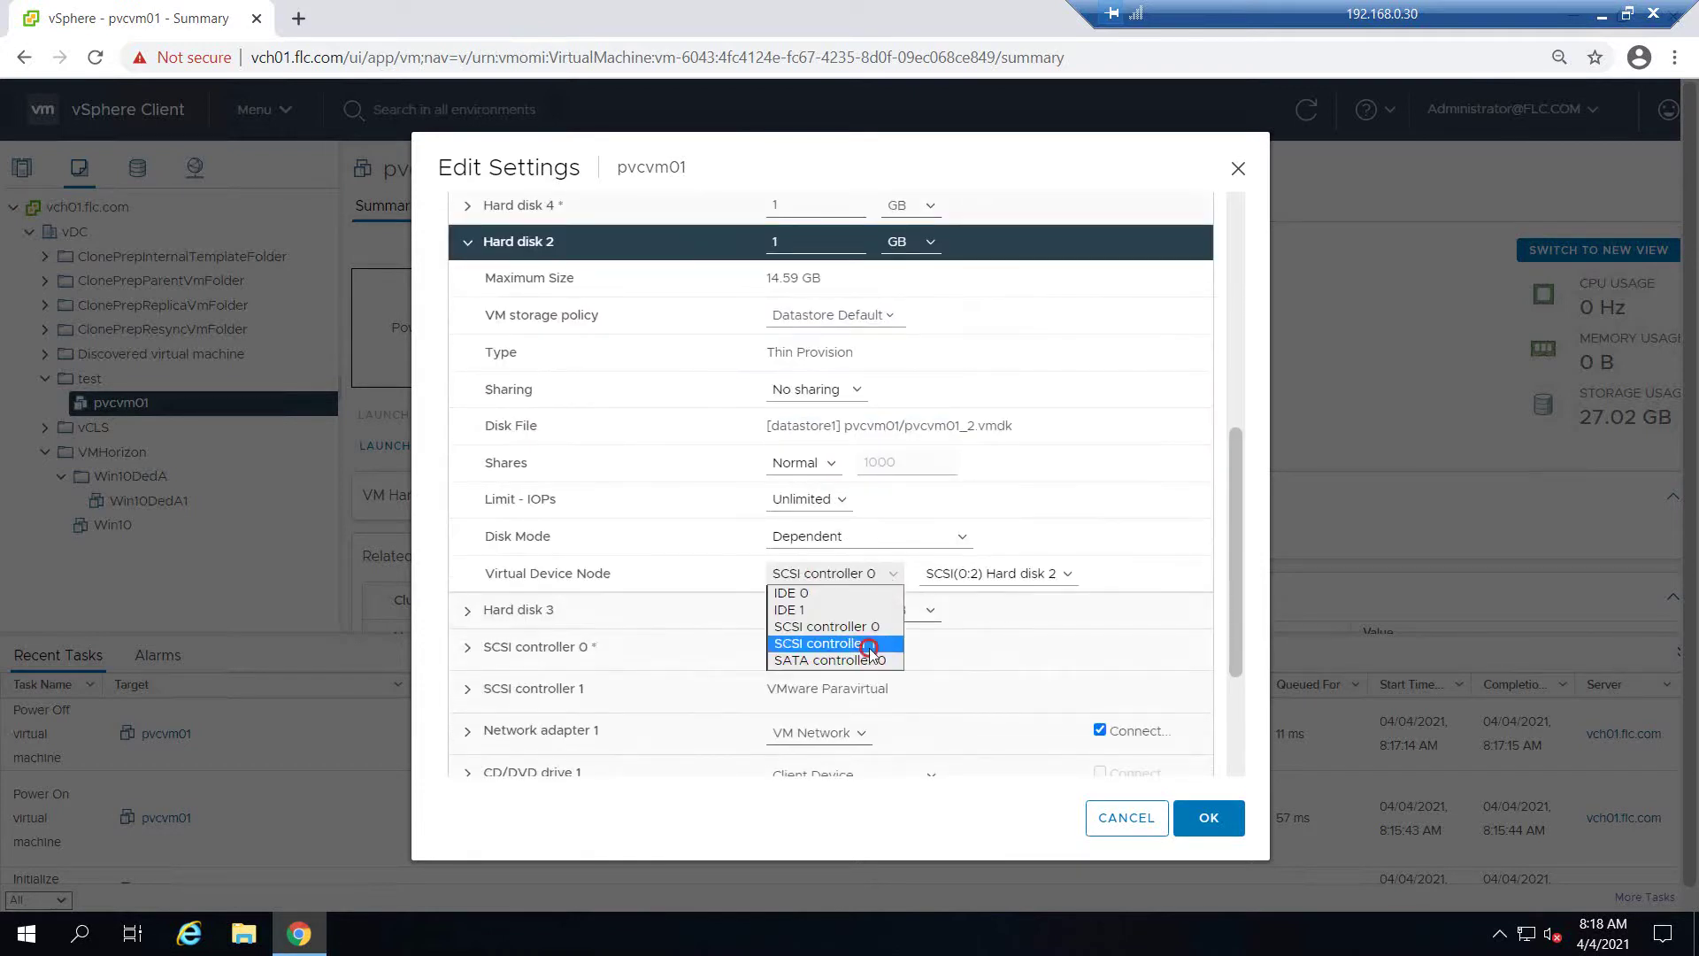
{"action": "left_click", "coordinate": [466, 243]}
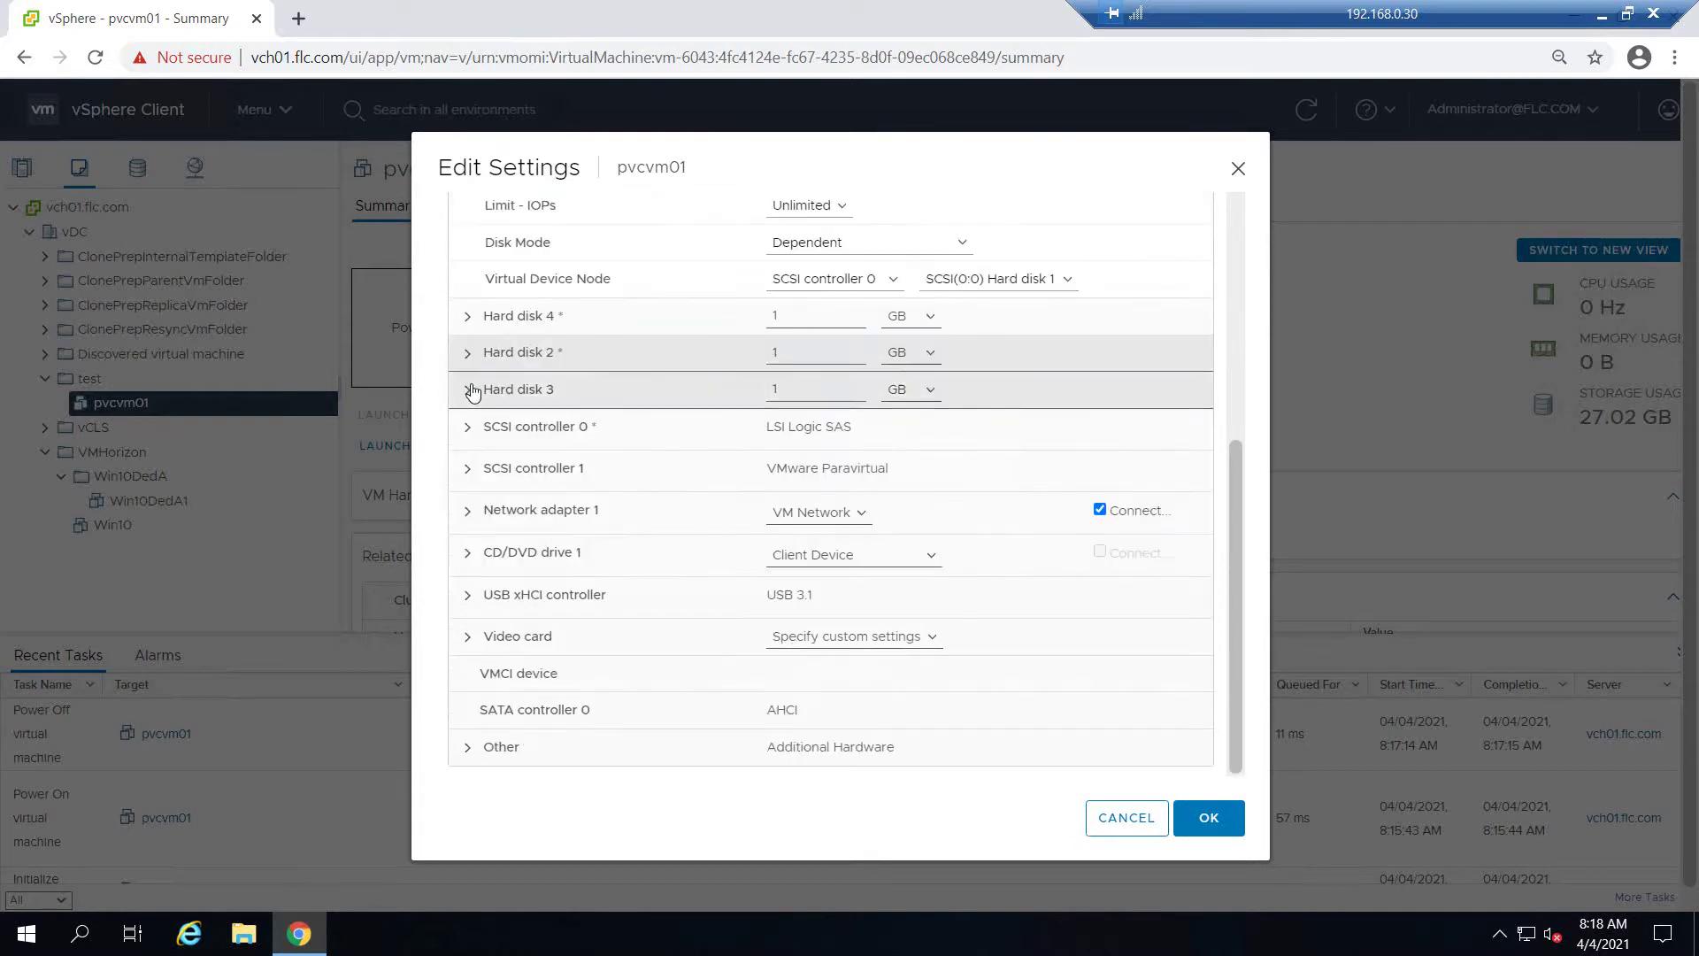
Leave Hard disk 3's controller unchanged and save the VM settings with OK
{"action": "double_click", "coordinate": [854, 390]}
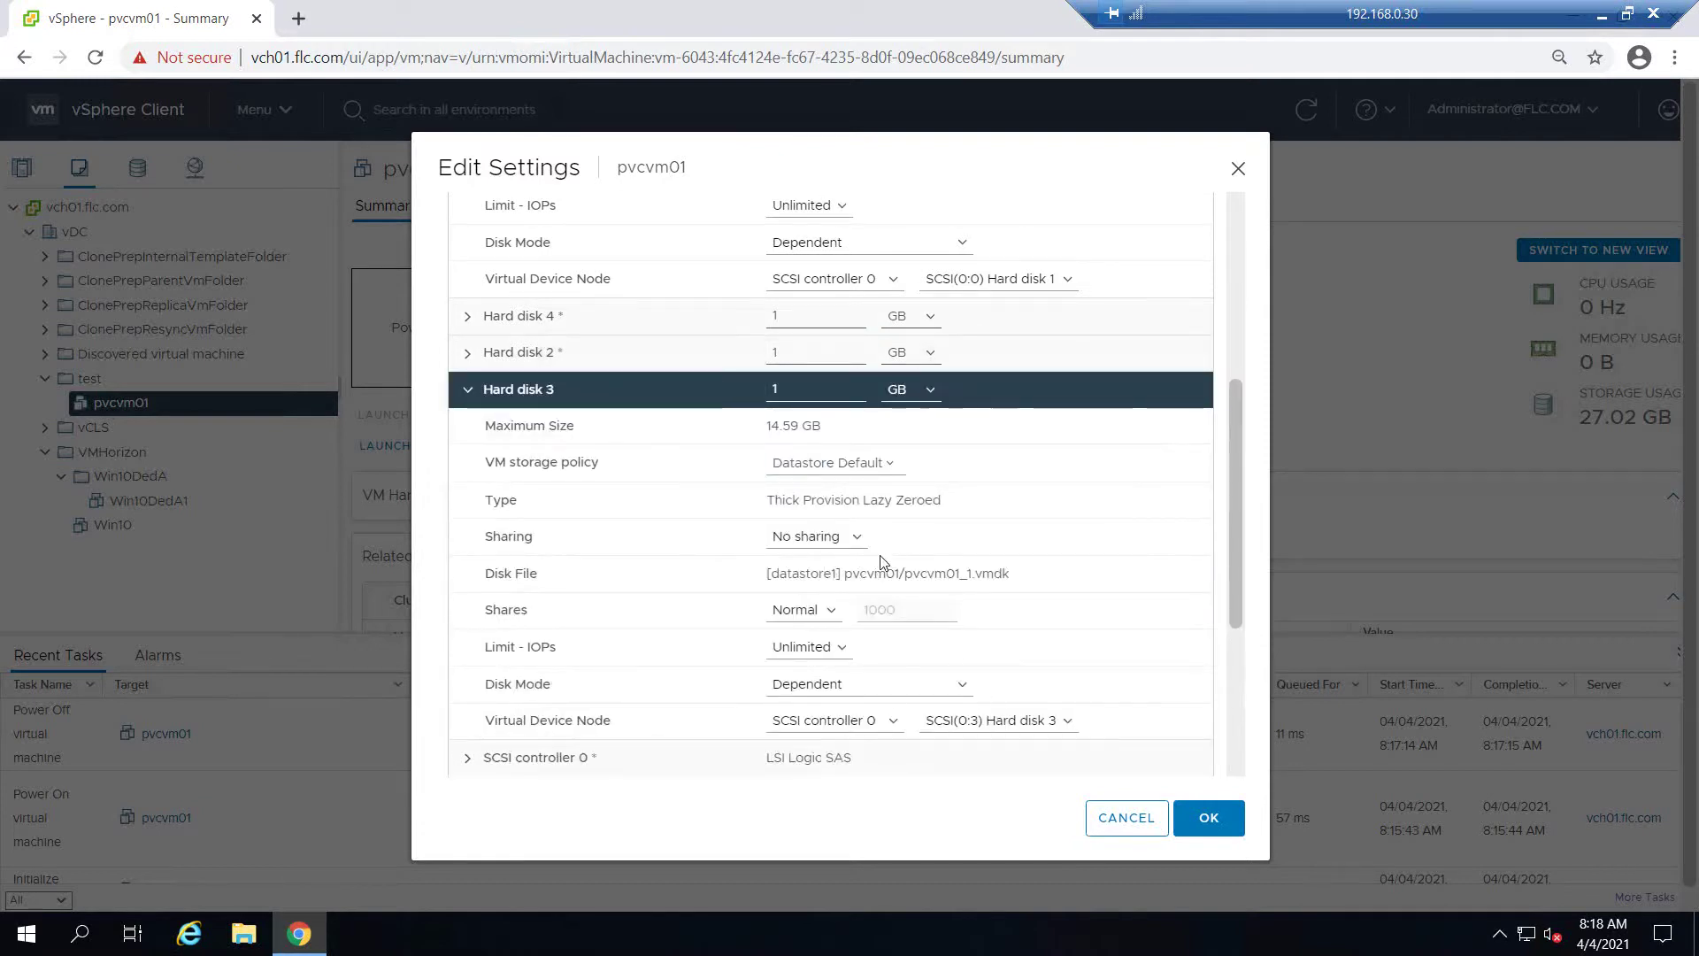
{"action": "scroll", "coordinate": [871, 531], "scroll_direction": "down", "scroll_amount": 1}
{"action": "left_click", "coordinate": [888, 610]}
{"action": "left_click", "coordinate": [886, 686]}
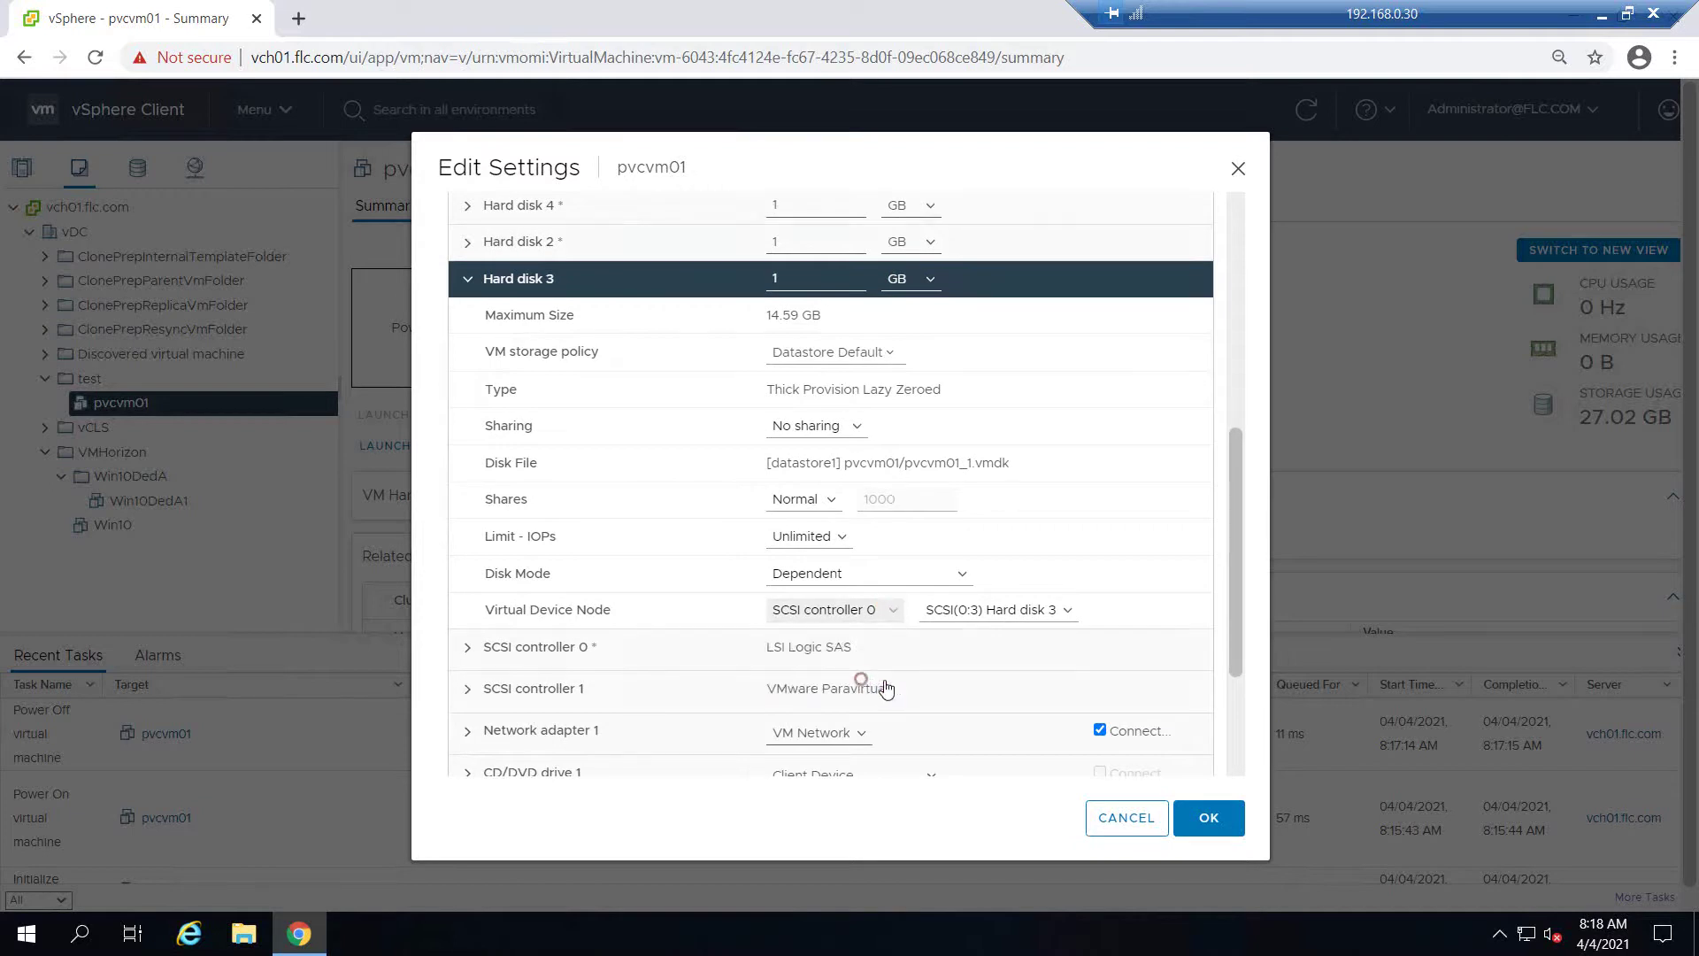
{"action": "left_click", "coordinate": [1204, 817]}
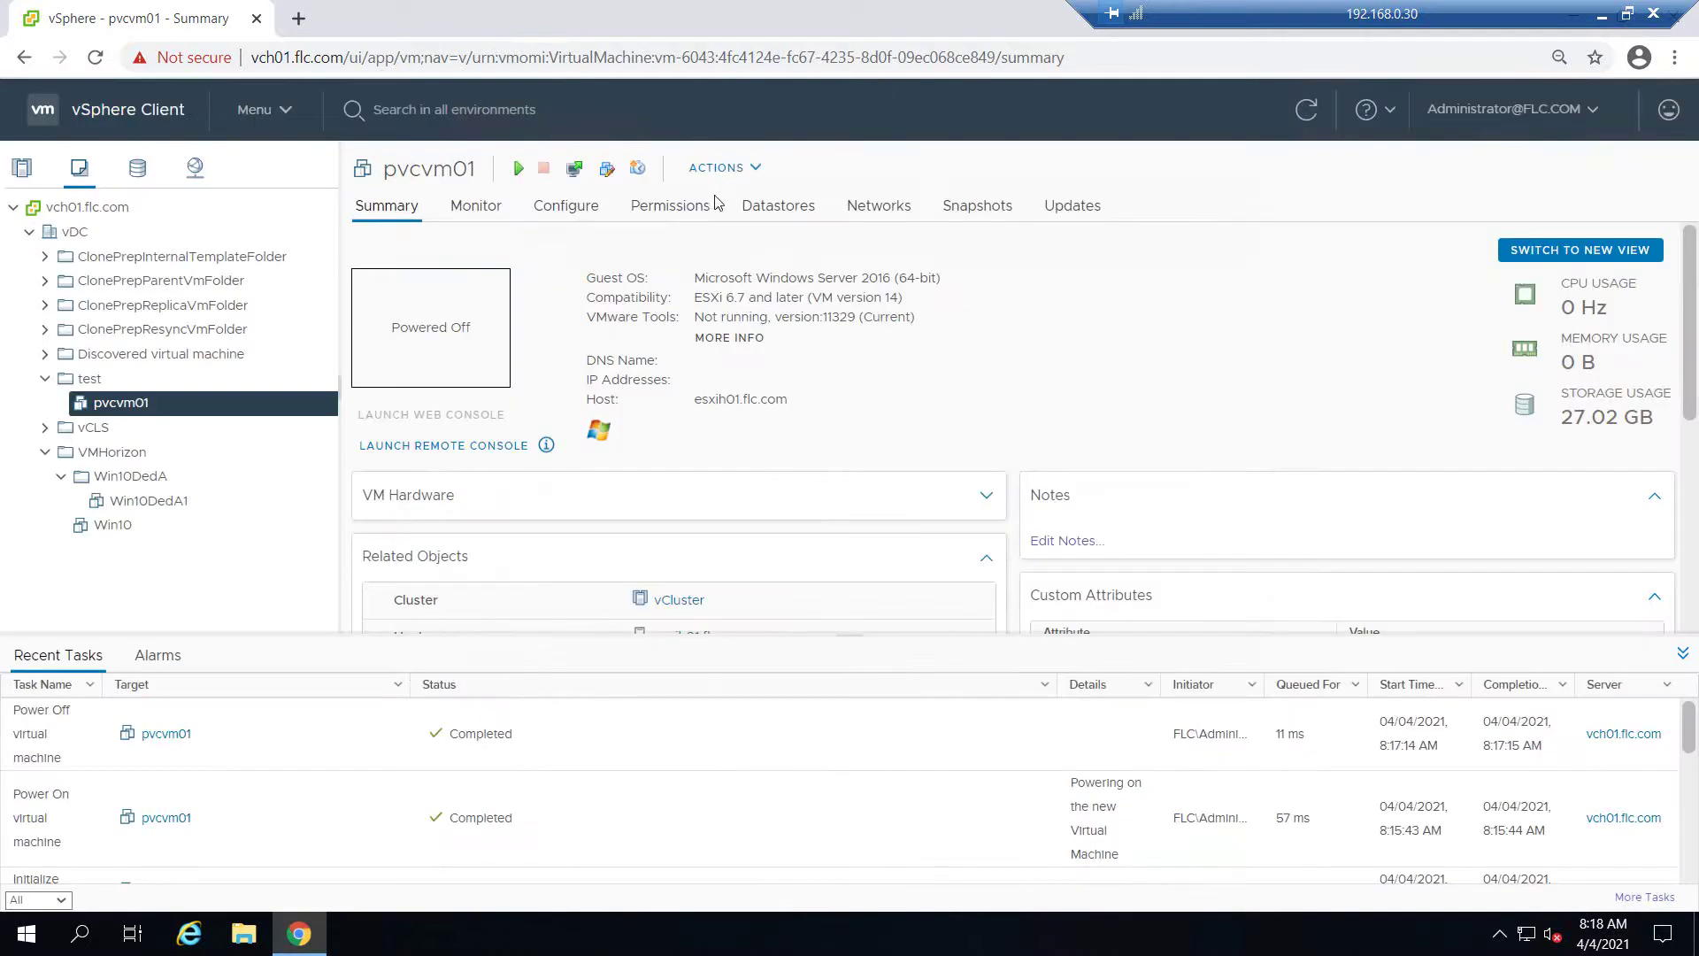
Power on pvcvm01 via Actions > Power > Power On and launch its web console
{"action": "left_click", "coordinate": [759, 168]}
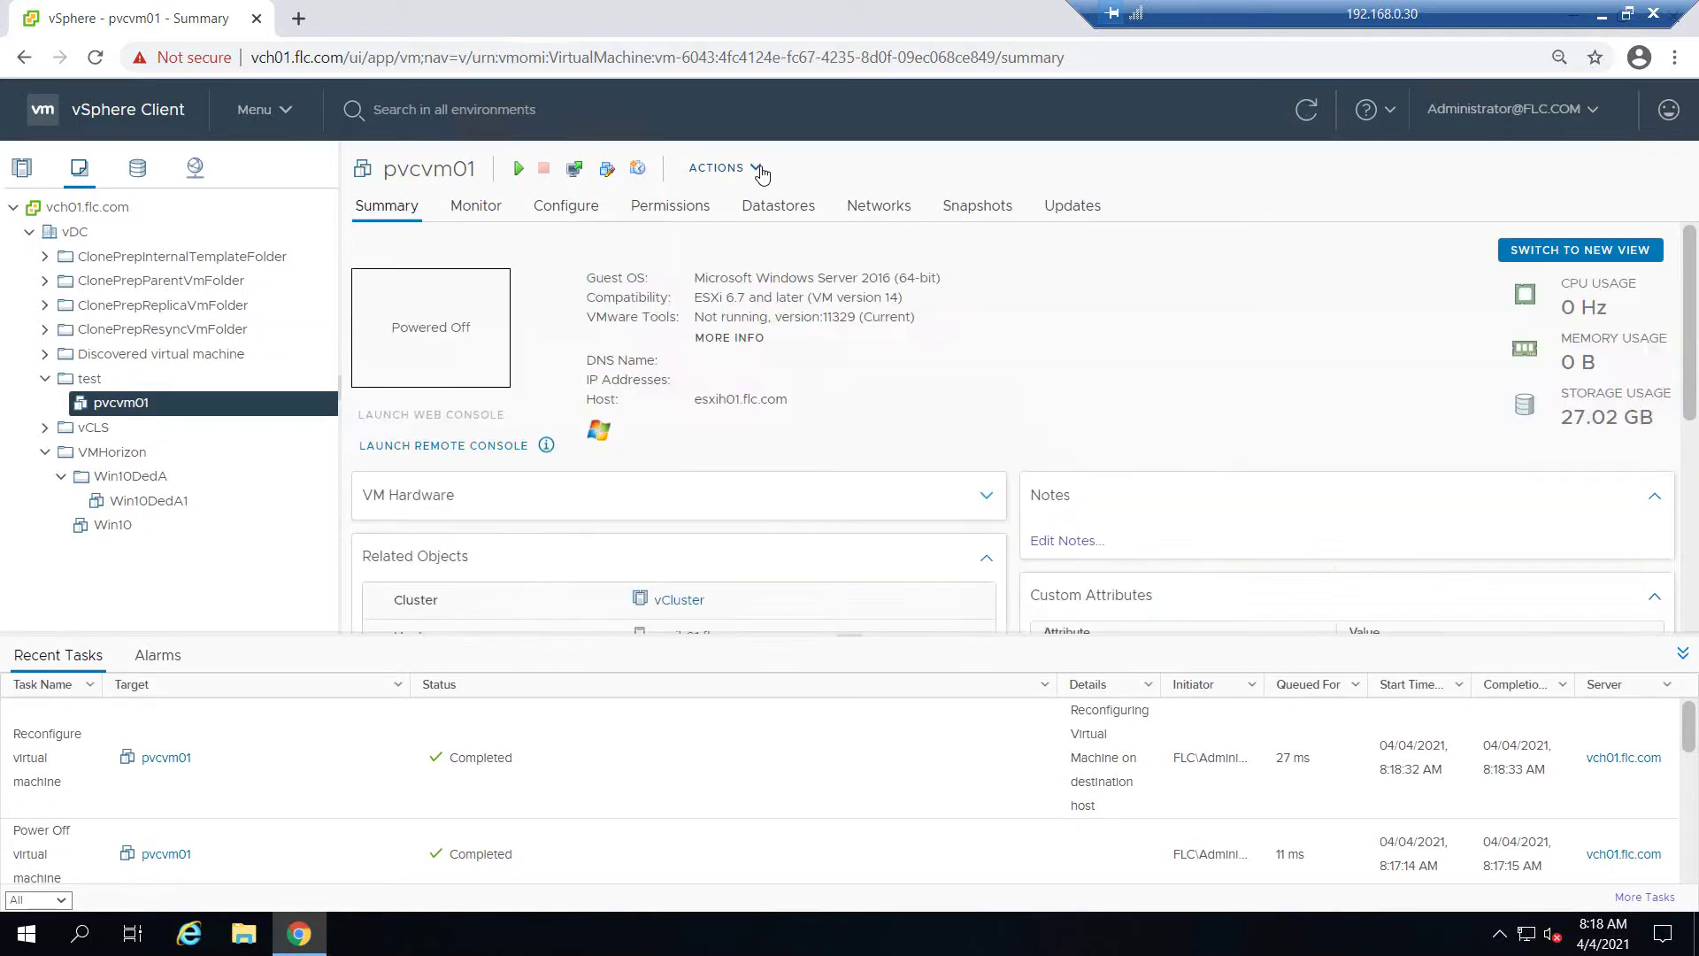
{"action": "mouse_move", "coordinate": [769, 214]}
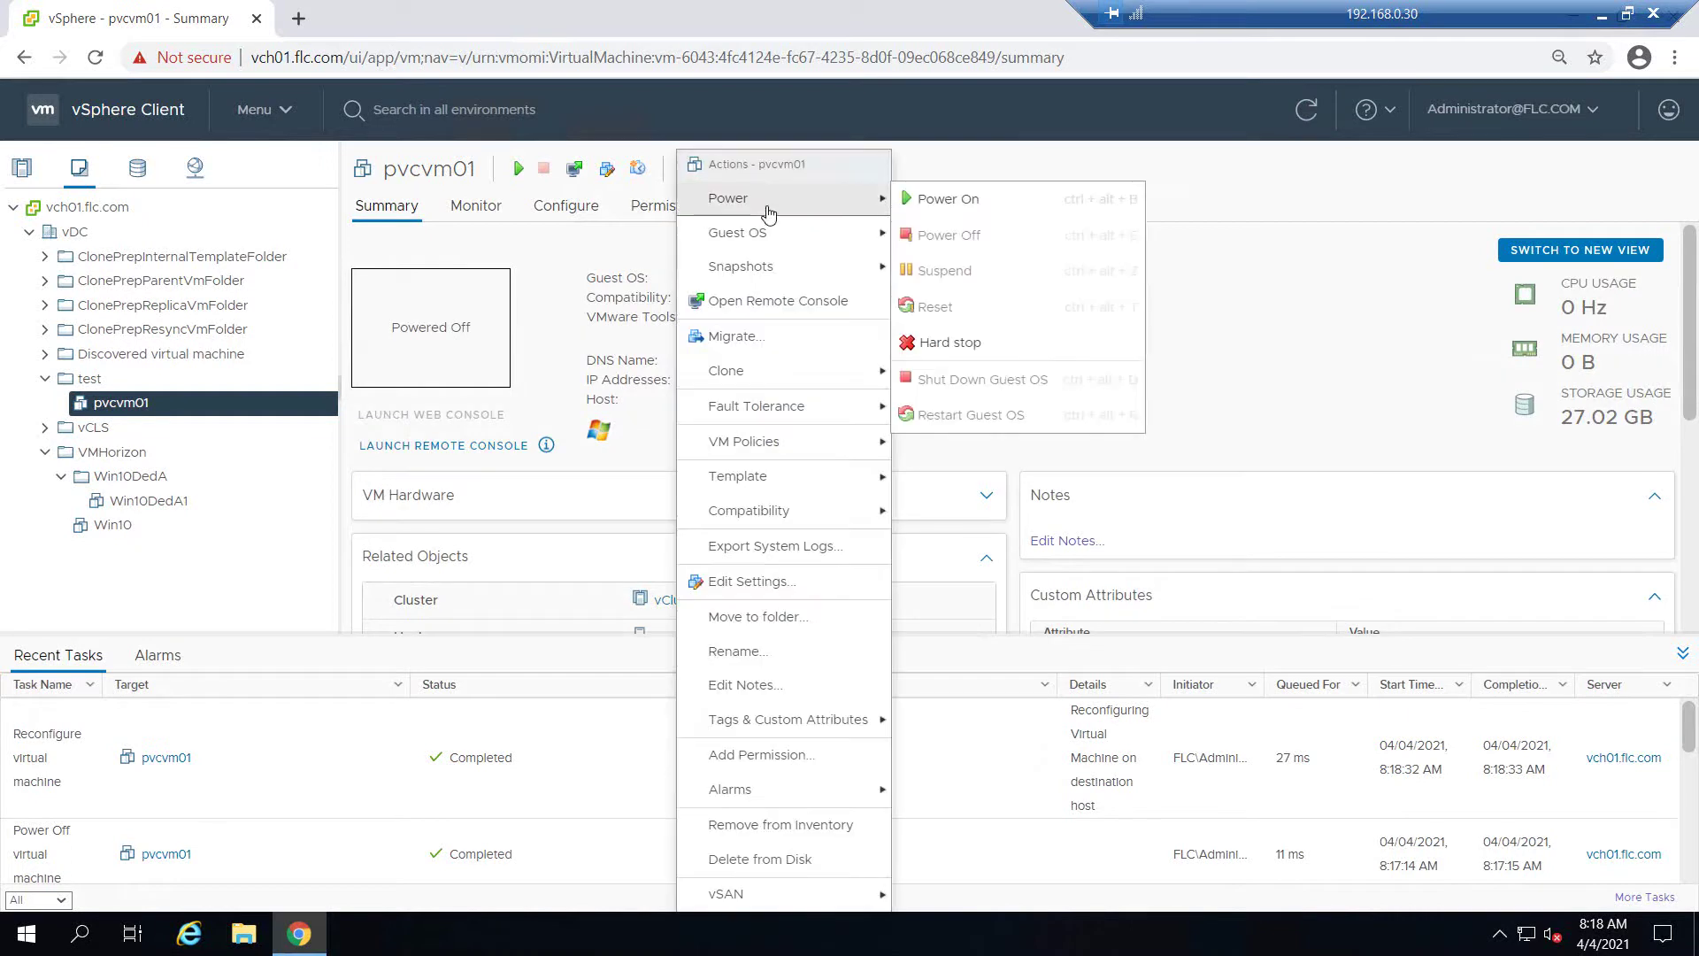
{"action": "left_click", "coordinate": [1002, 208]}
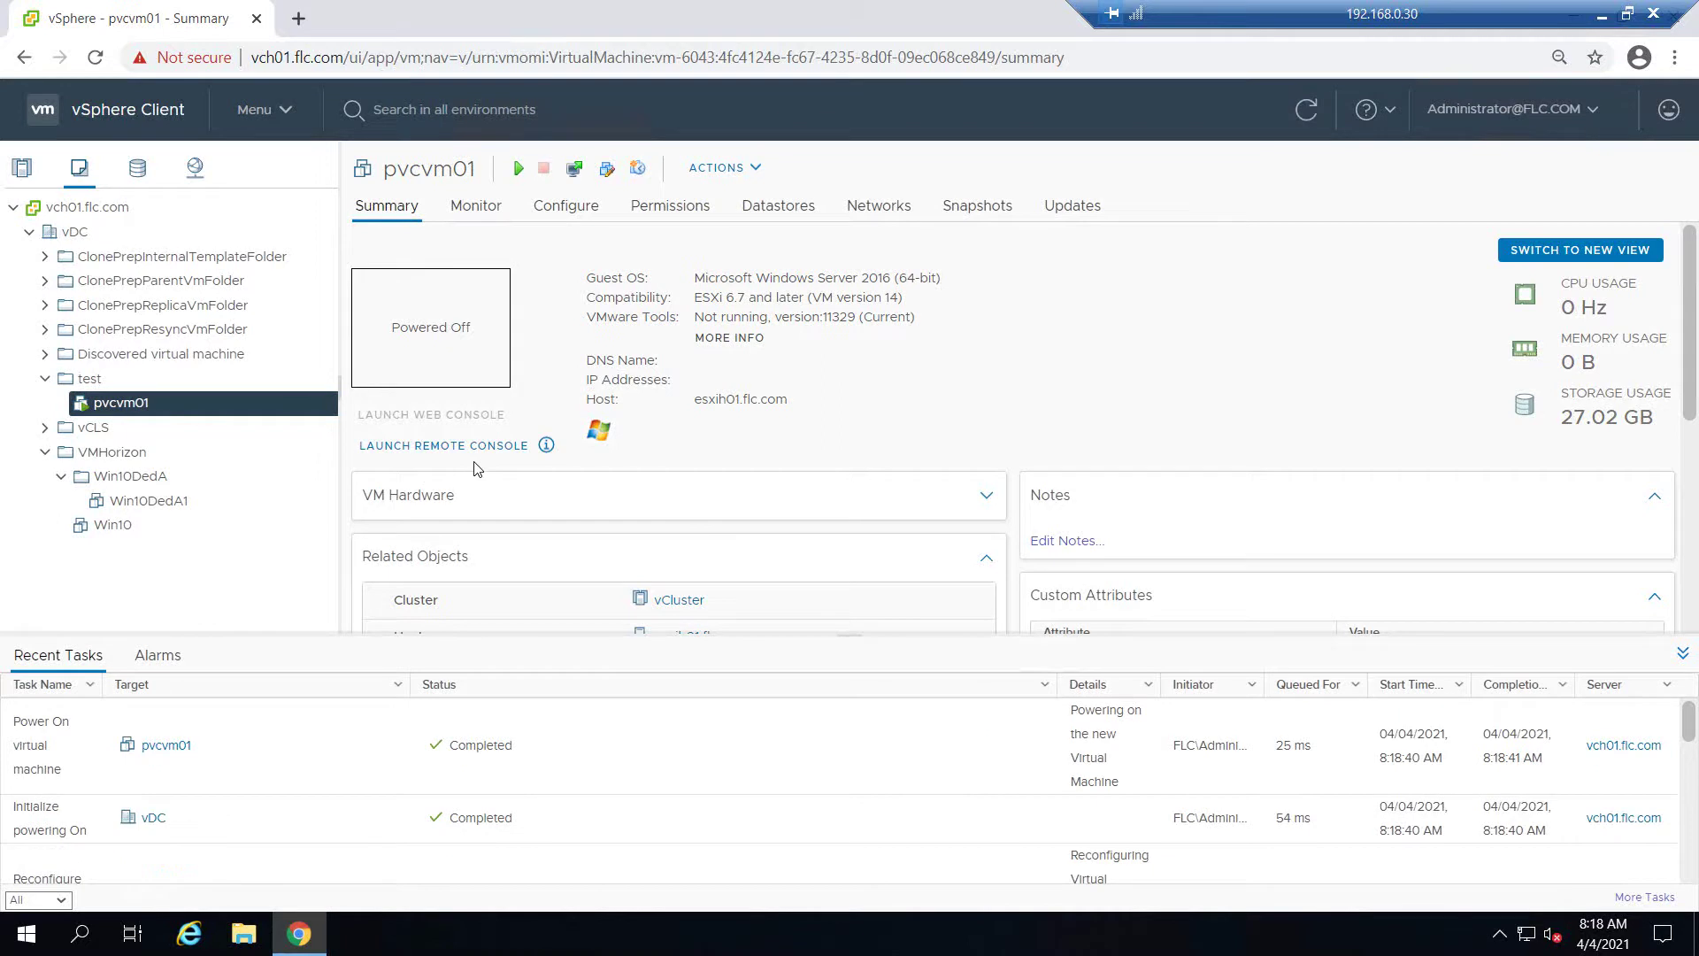
{"action": "left_click", "coordinate": [459, 416]}
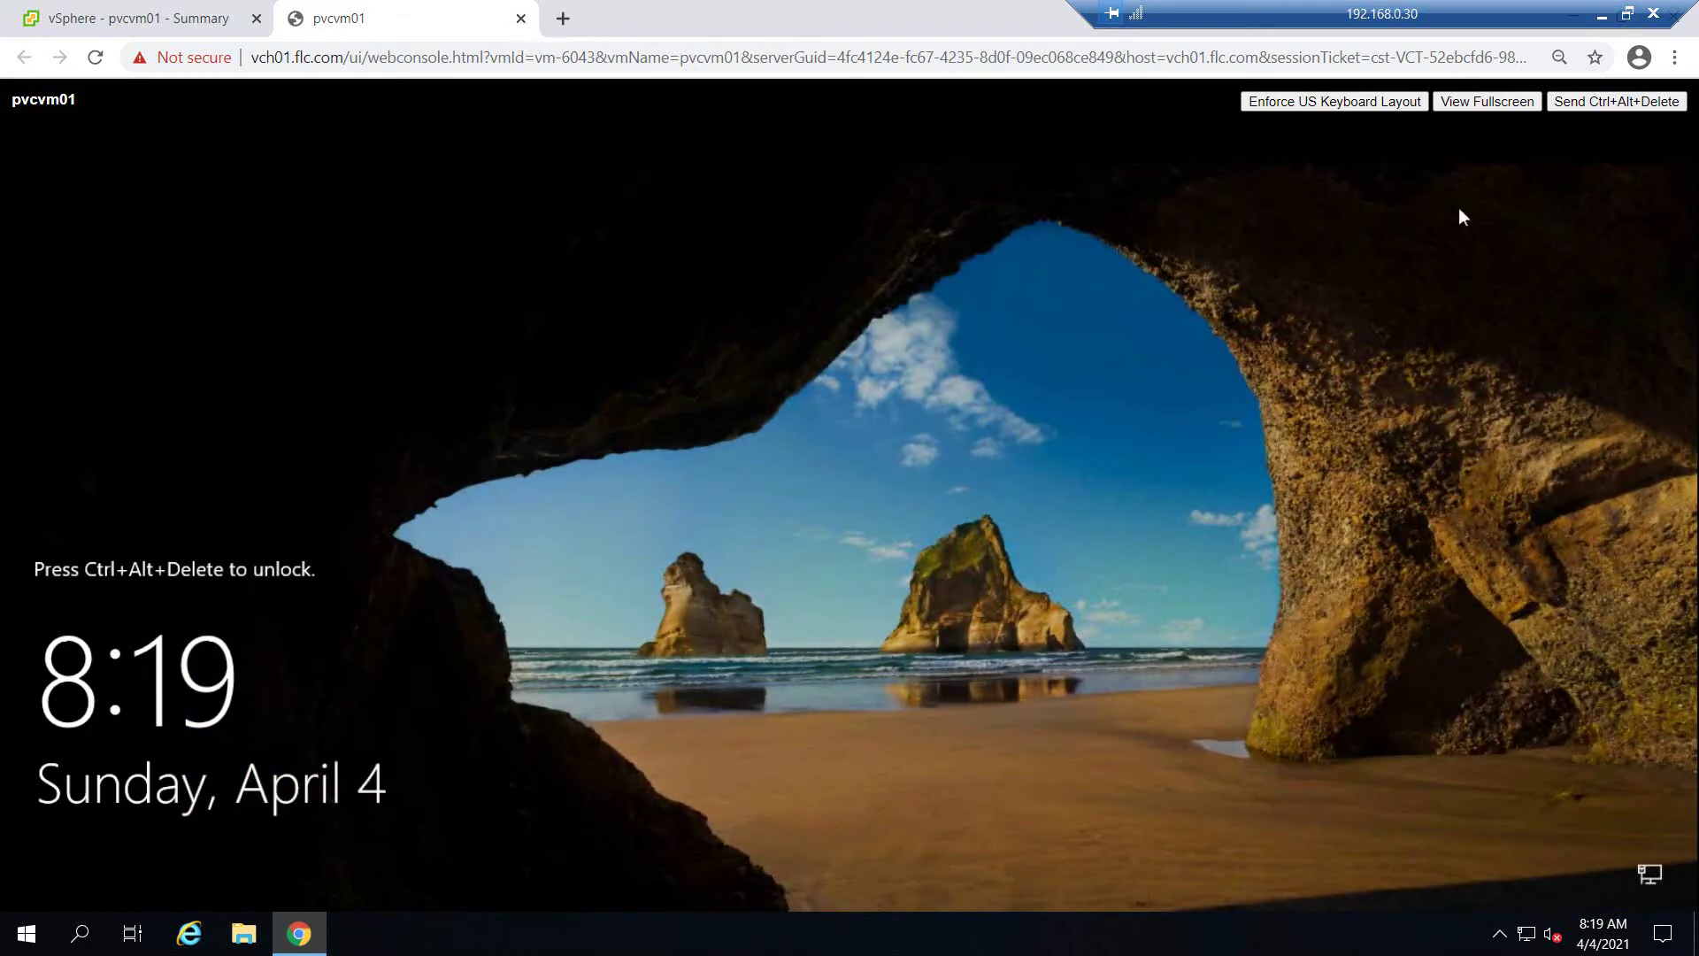
Send Ctrl+Alt+Delete to the guest and sign in with the administrator password
{"action": "left_click", "coordinate": [1606, 104]}
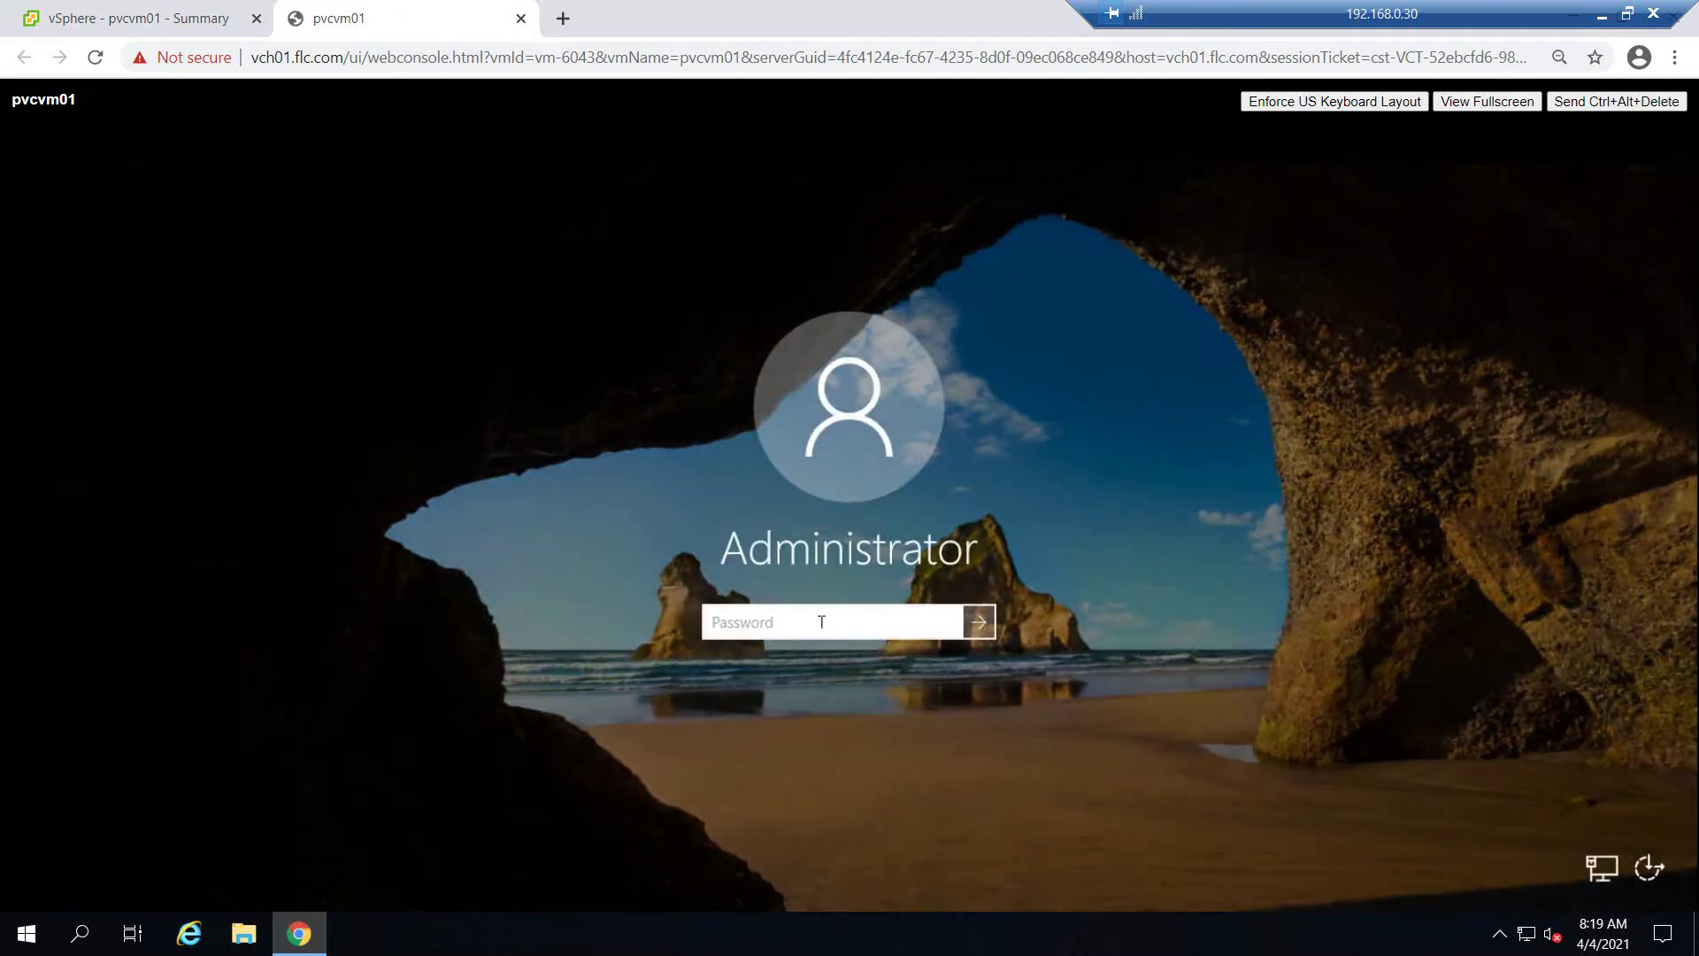
{"action": "type", "text": "••••••••••••"}
{"action": "key", "text": "Return"}
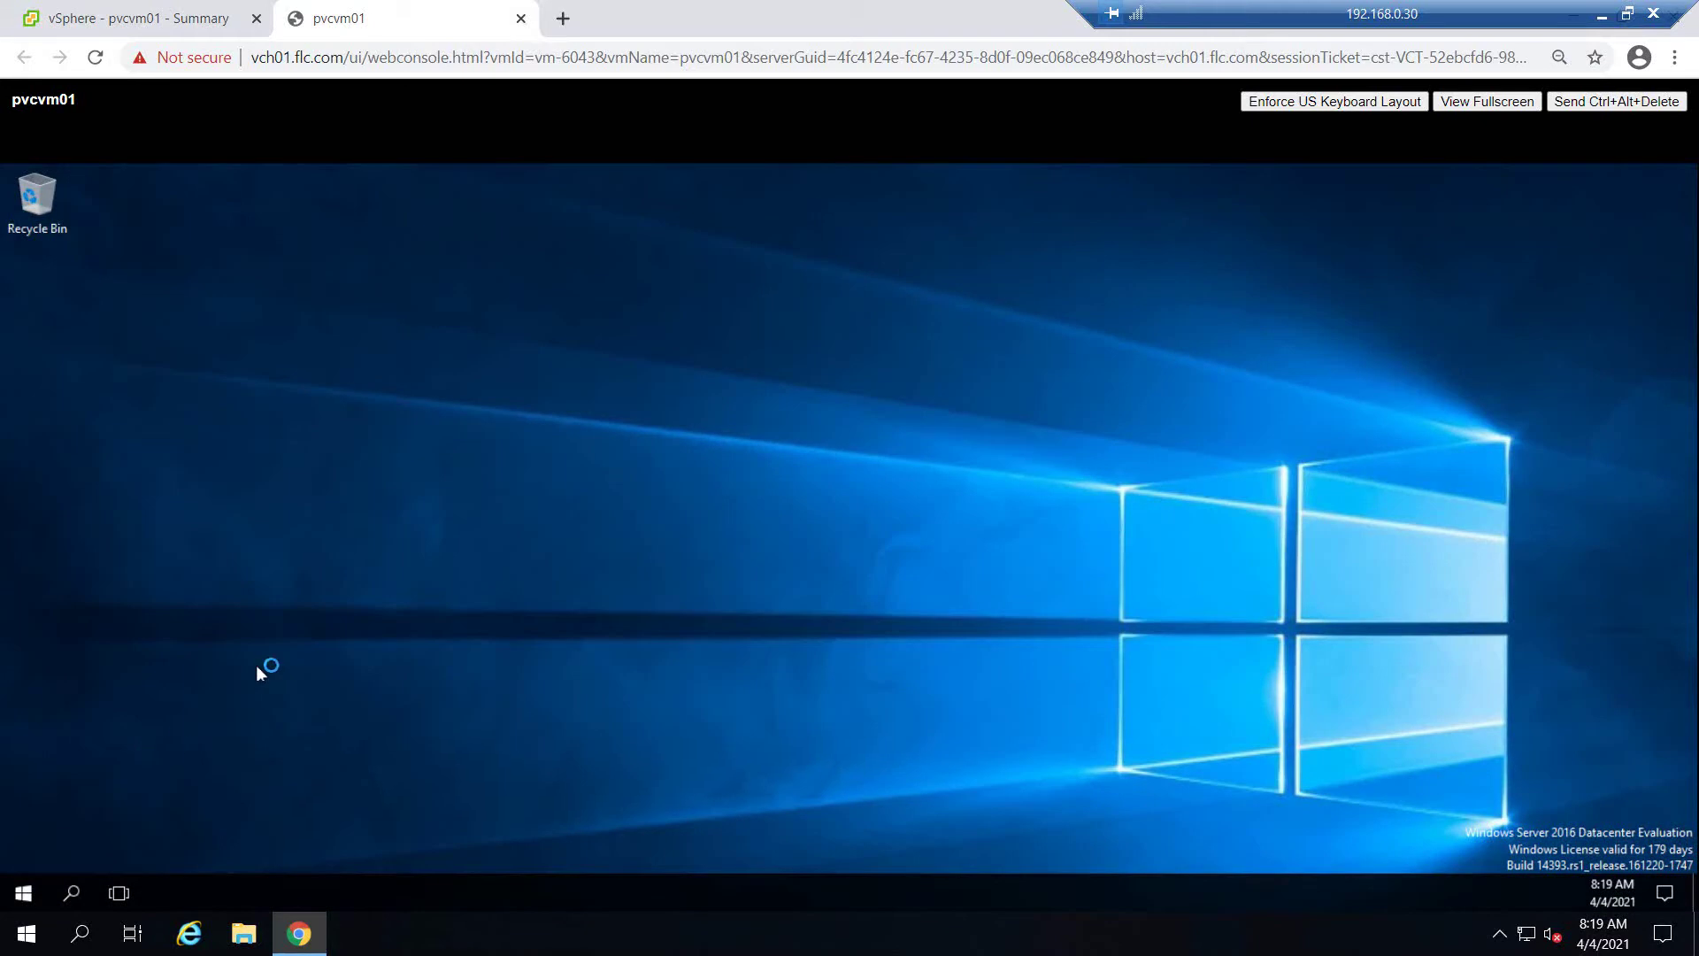
Run a disk command from the Start right-click Run prompt, which opens Device Manager
{"action": "right_click", "coordinate": [26, 897]}
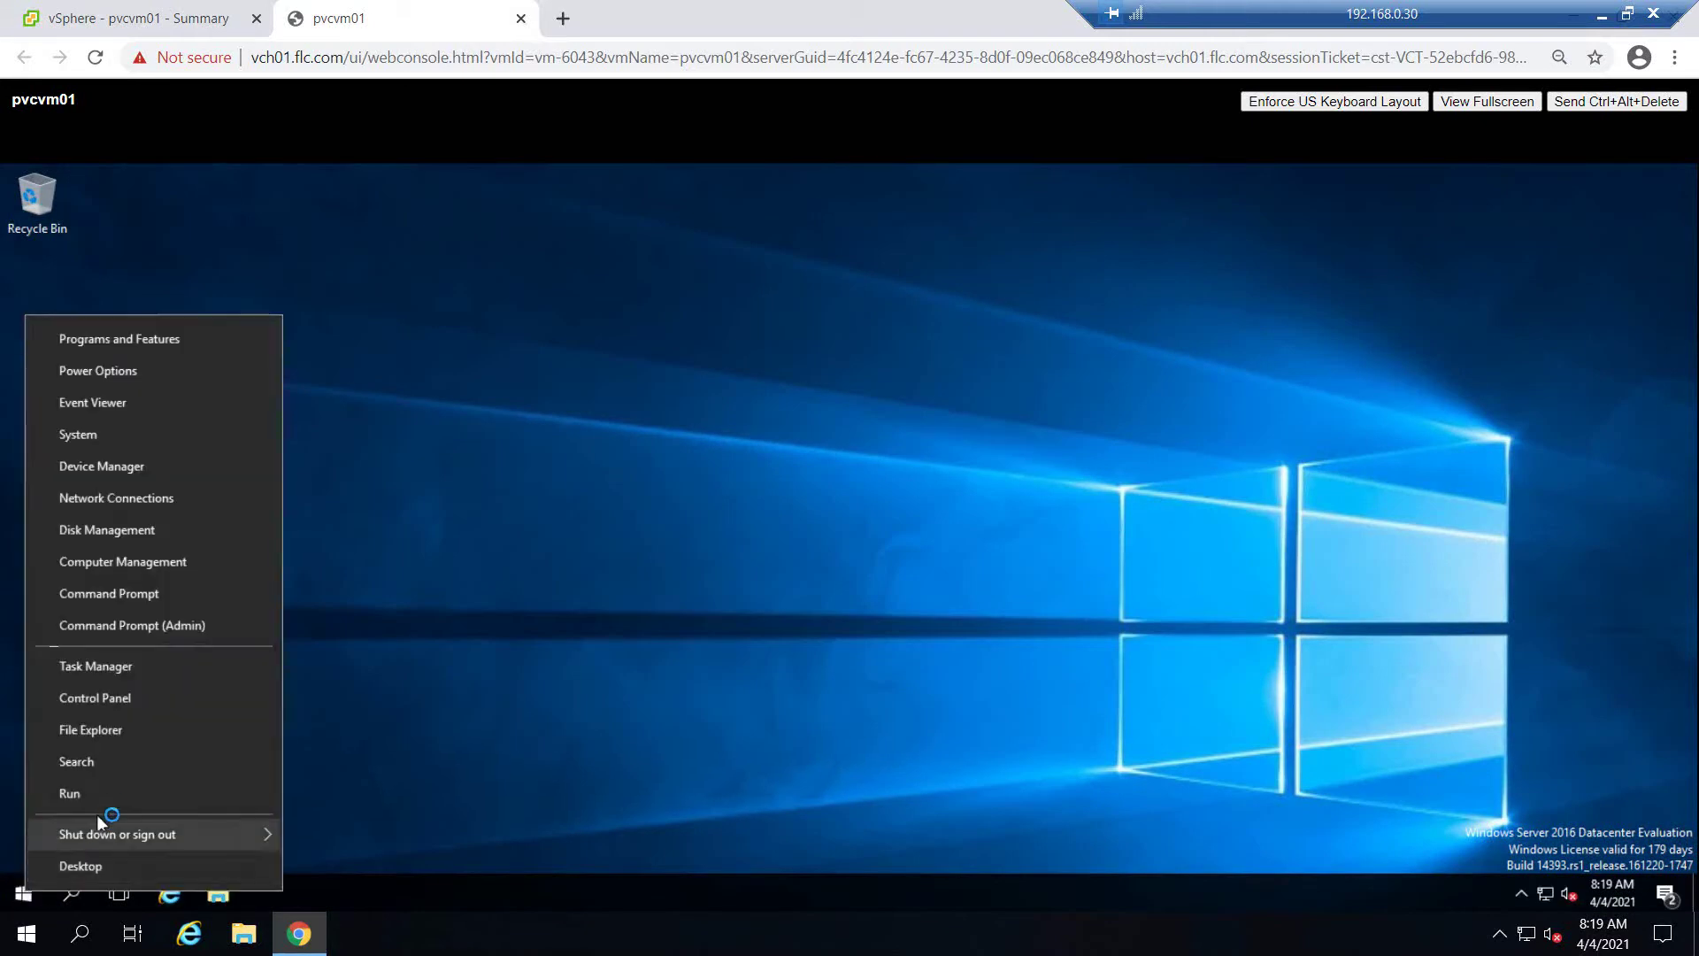
{"action": "left_click", "coordinate": [98, 795]}
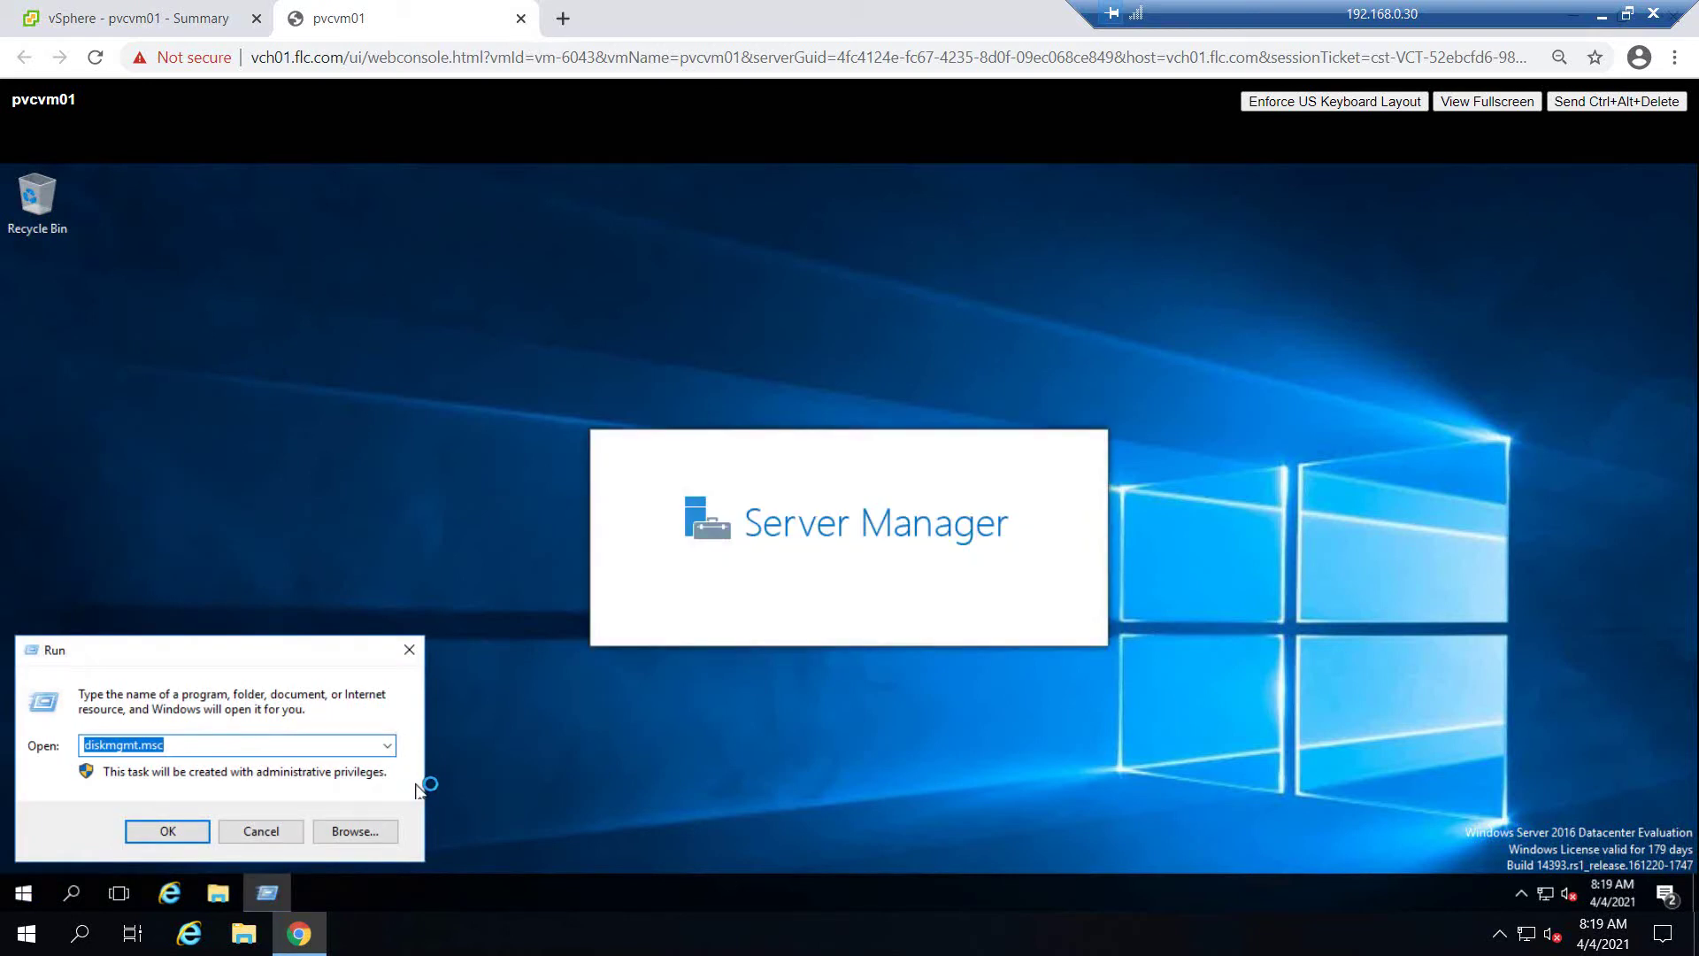
{"action": "type", "text": "disk"}
{"action": "key", "text": "Return"}
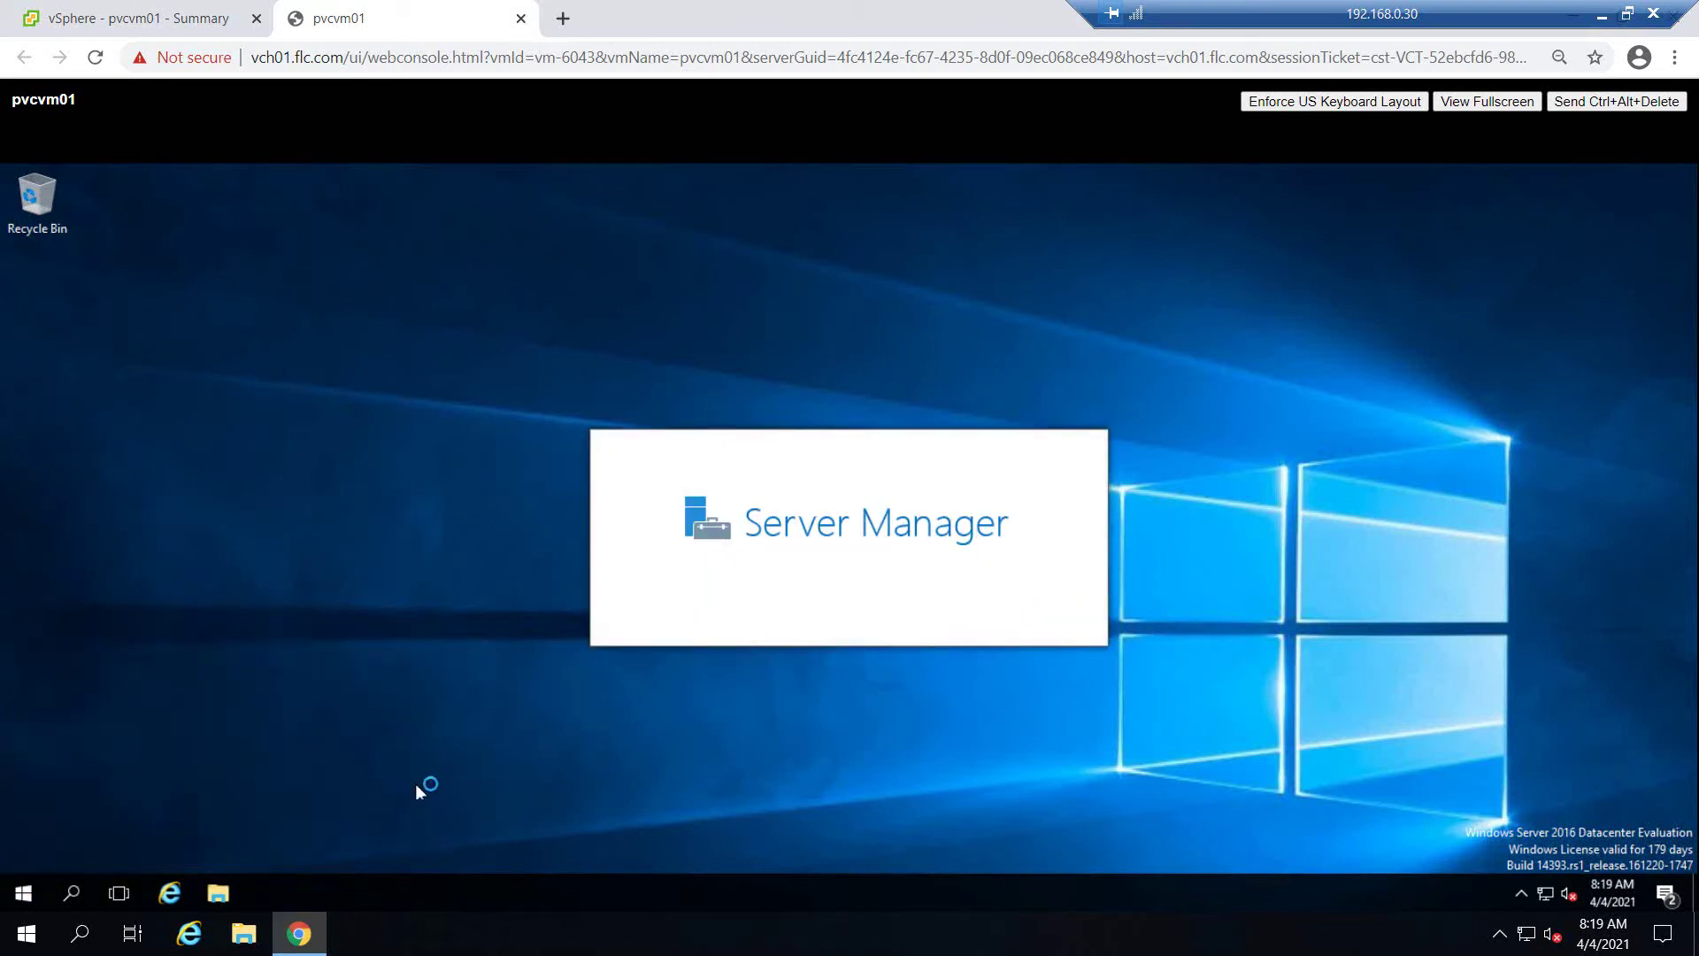
Run diskmgmt.msc from the Run prompt again to launch Disk Management
{"action": "right_click", "coordinate": [24, 894]}
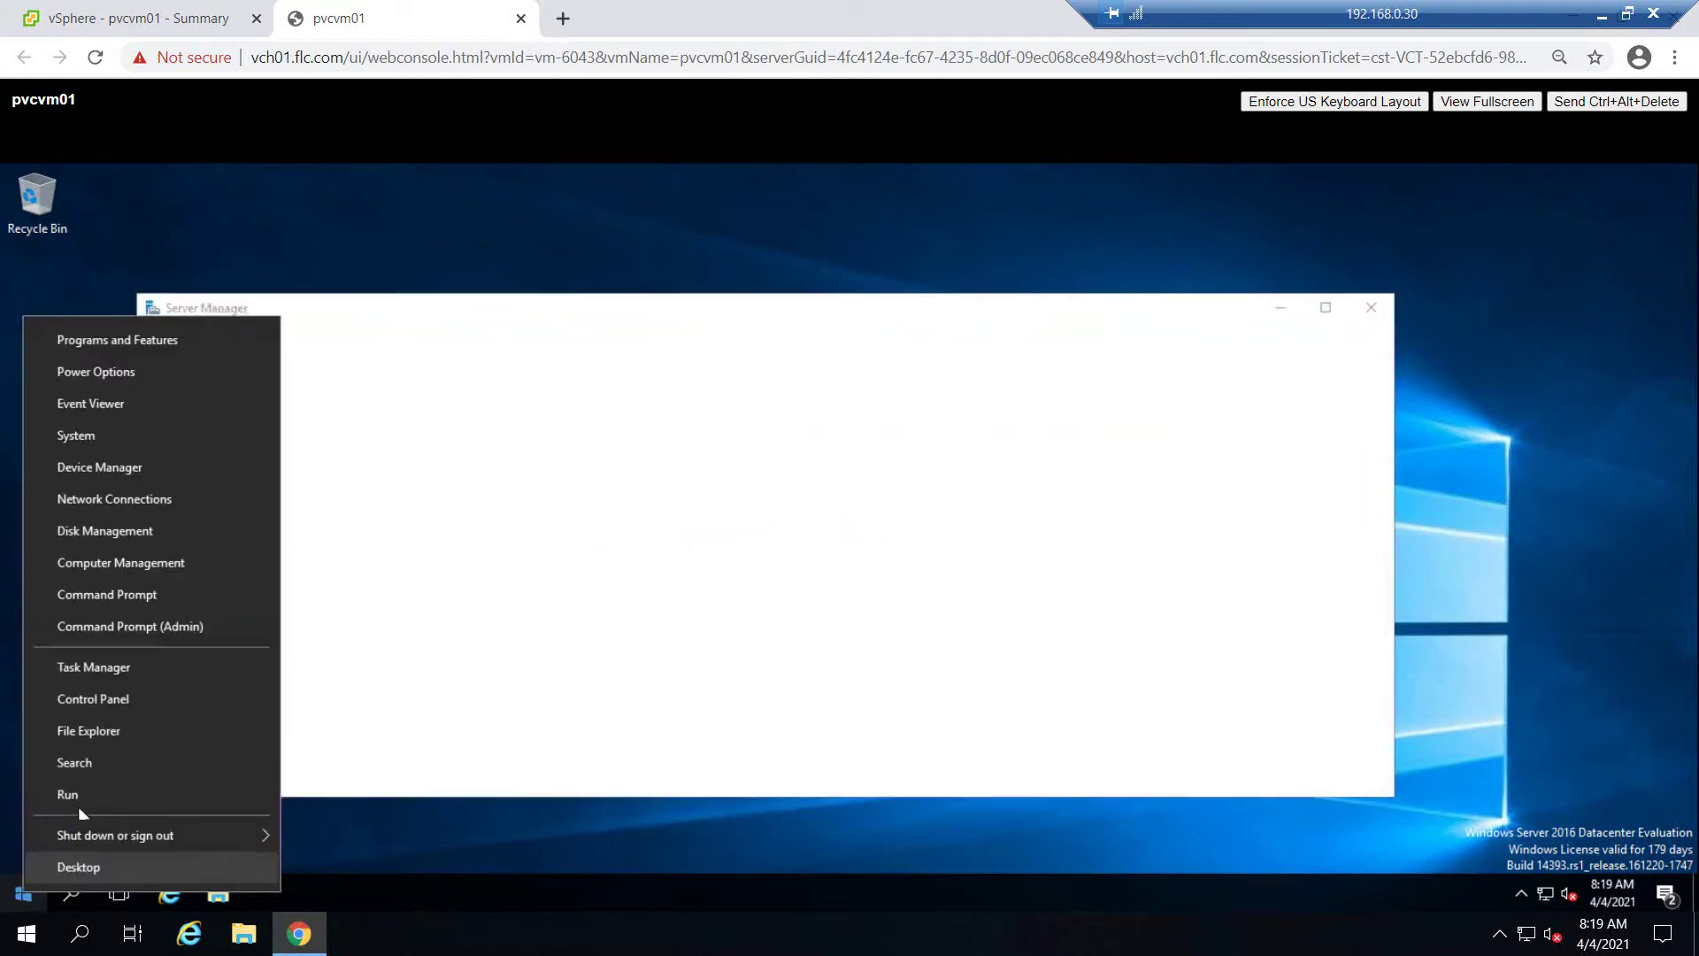
{"action": "left_click", "coordinate": [83, 793]}
{"action": "type", "text": "disk"}
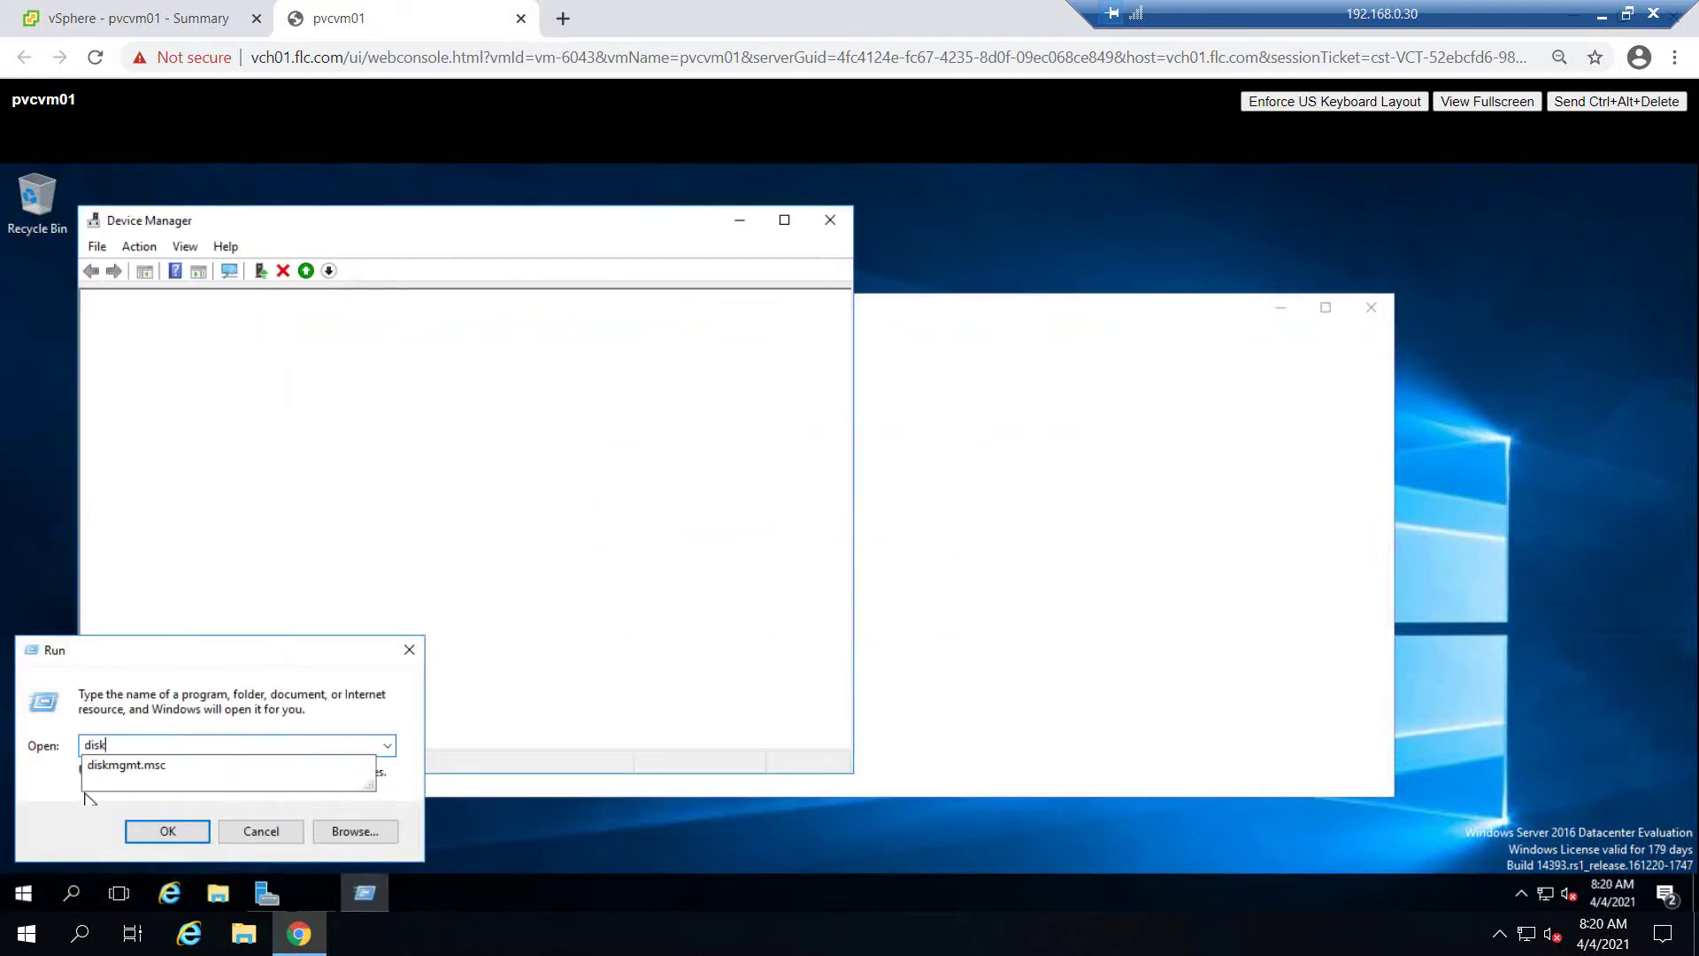
{"action": "key", "text": "Return"}
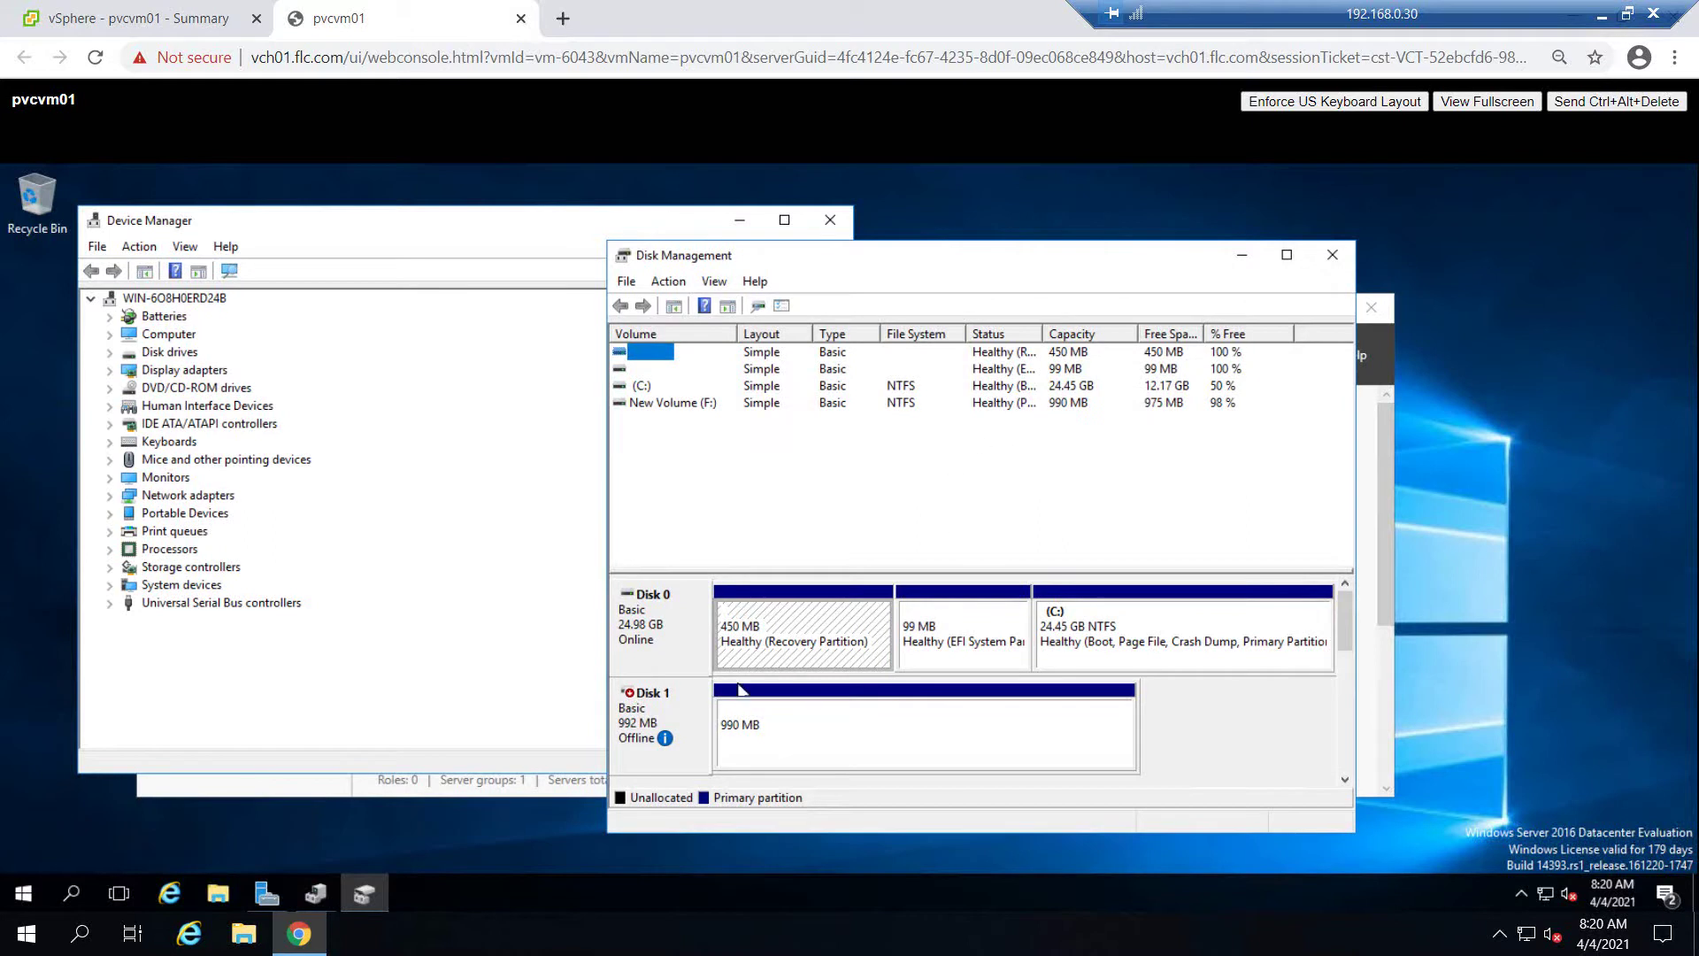
Maximize Disk Management, set offline Disk 1 and Disk 3 to Online, then close it
{"action": "left_click", "coordinate": [1288, 256]}
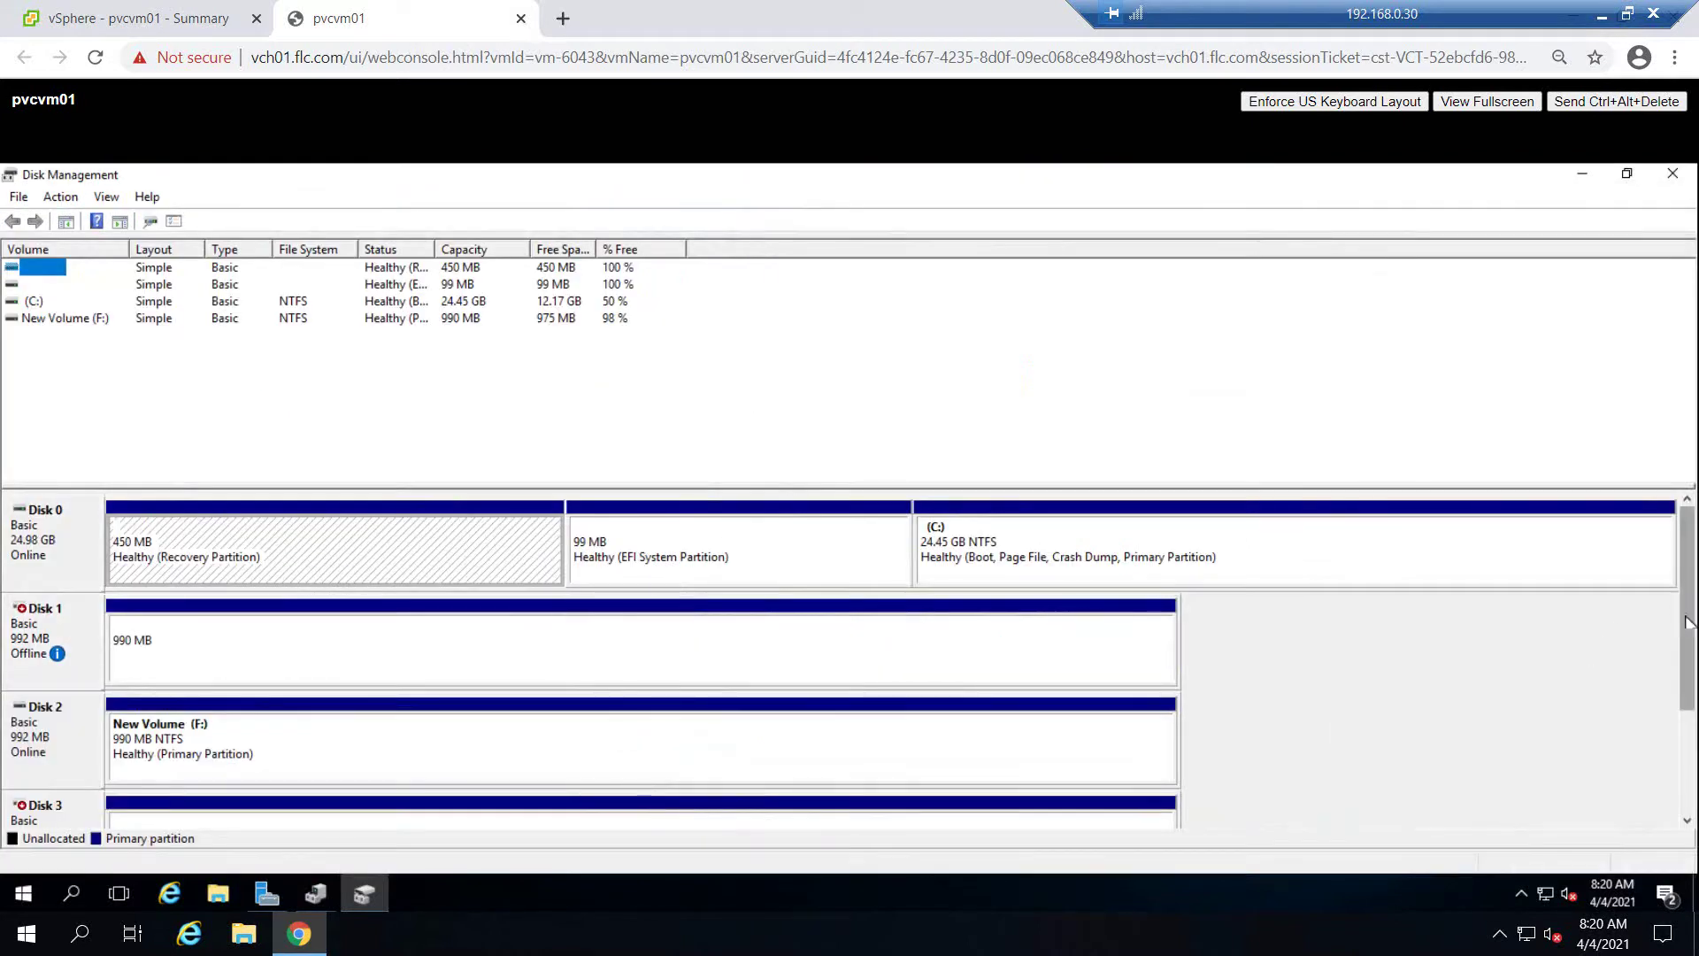
{"action": "scroll", "coordinate": [1696, 616], "scroll_direction": "down", "scroll_amount": 2}
{"action": "scroll", "coordinate": [1696, 617], "scroll_direction": "up", "scroll_amount": 2}
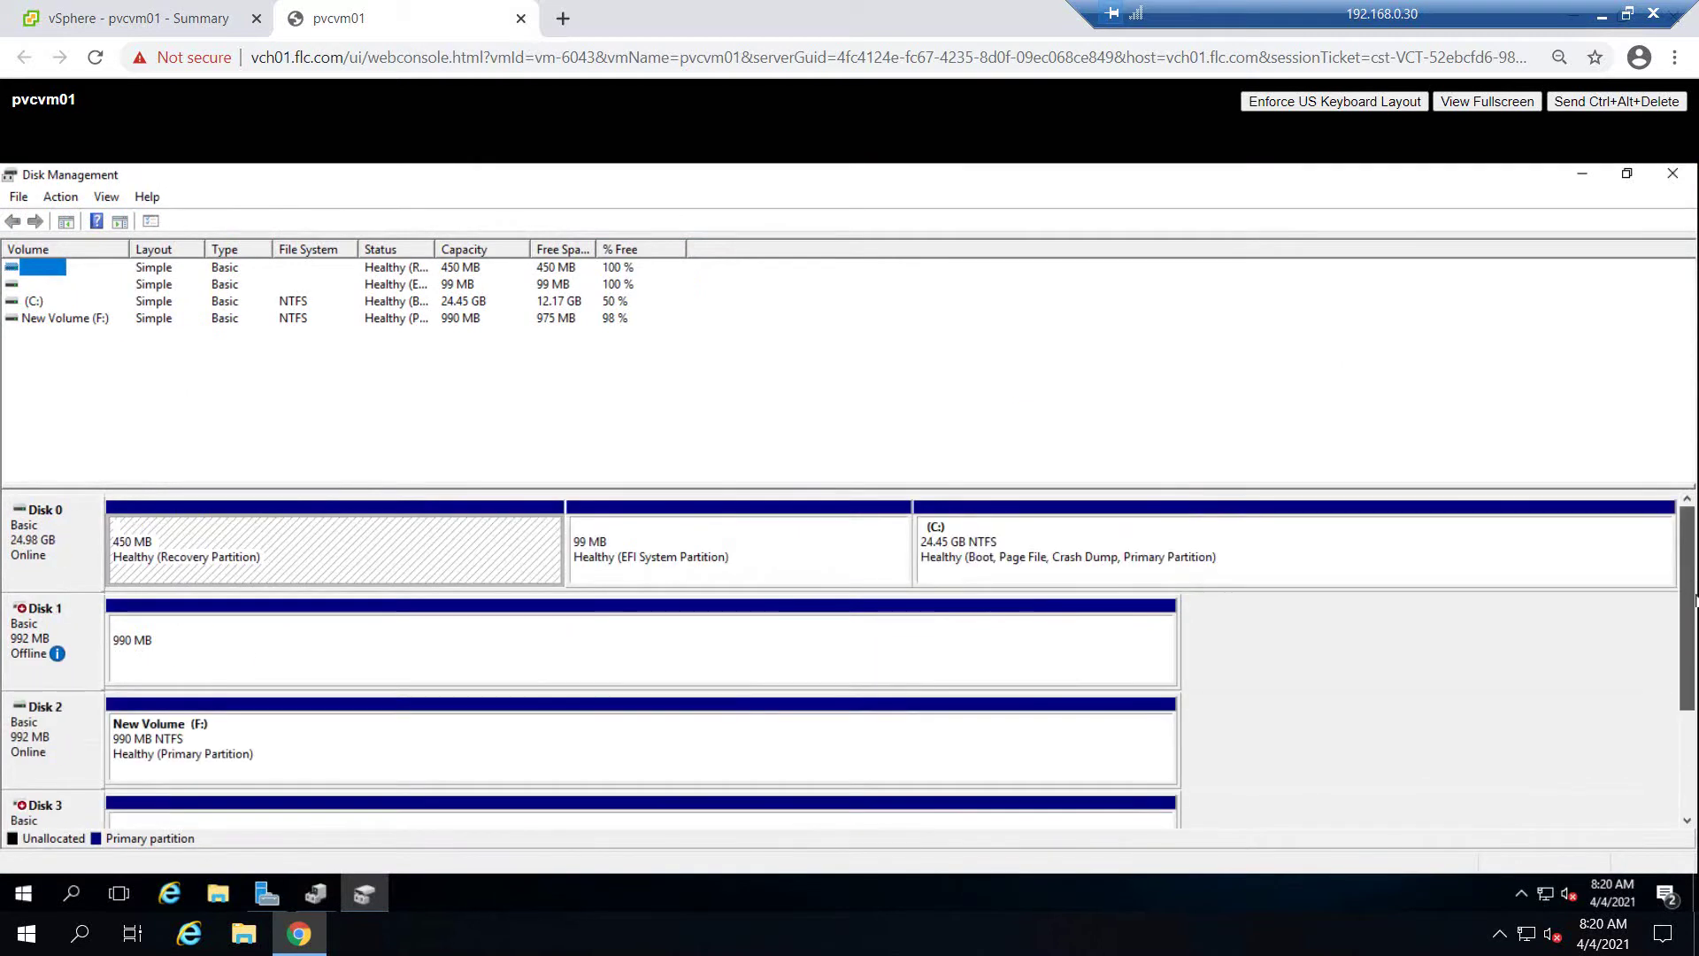
{"action": "right_click", "coordinate": [55, 630]}
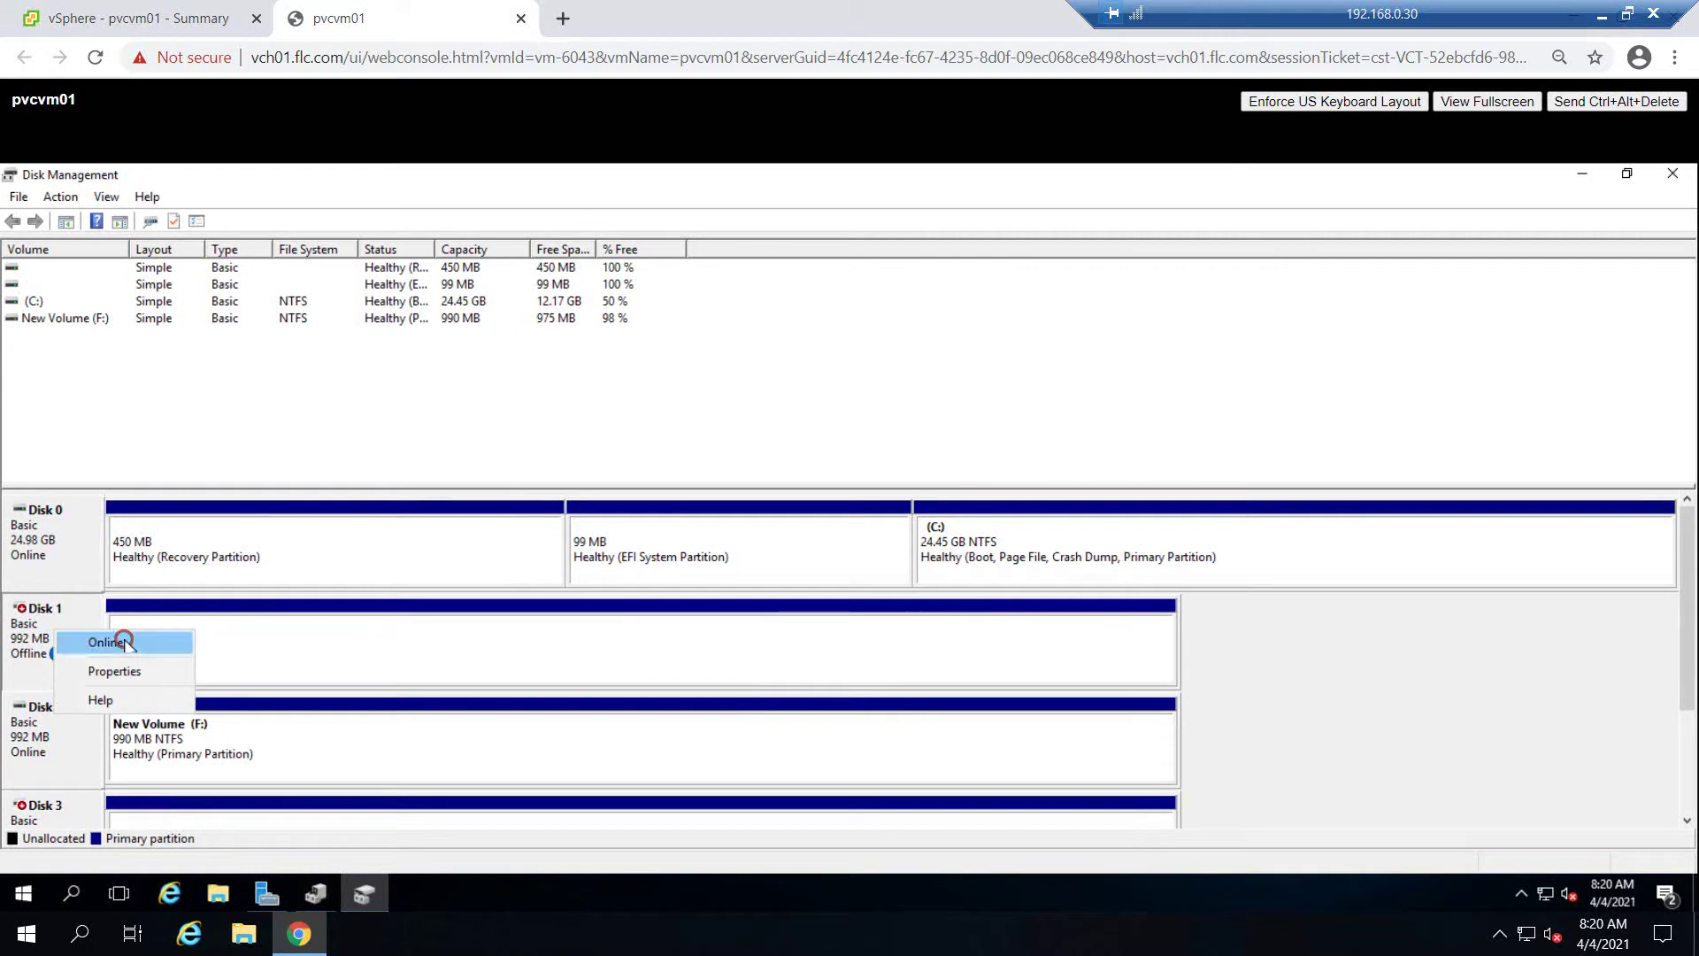
{"action": "left_click", "coordinate": [101, 641]}
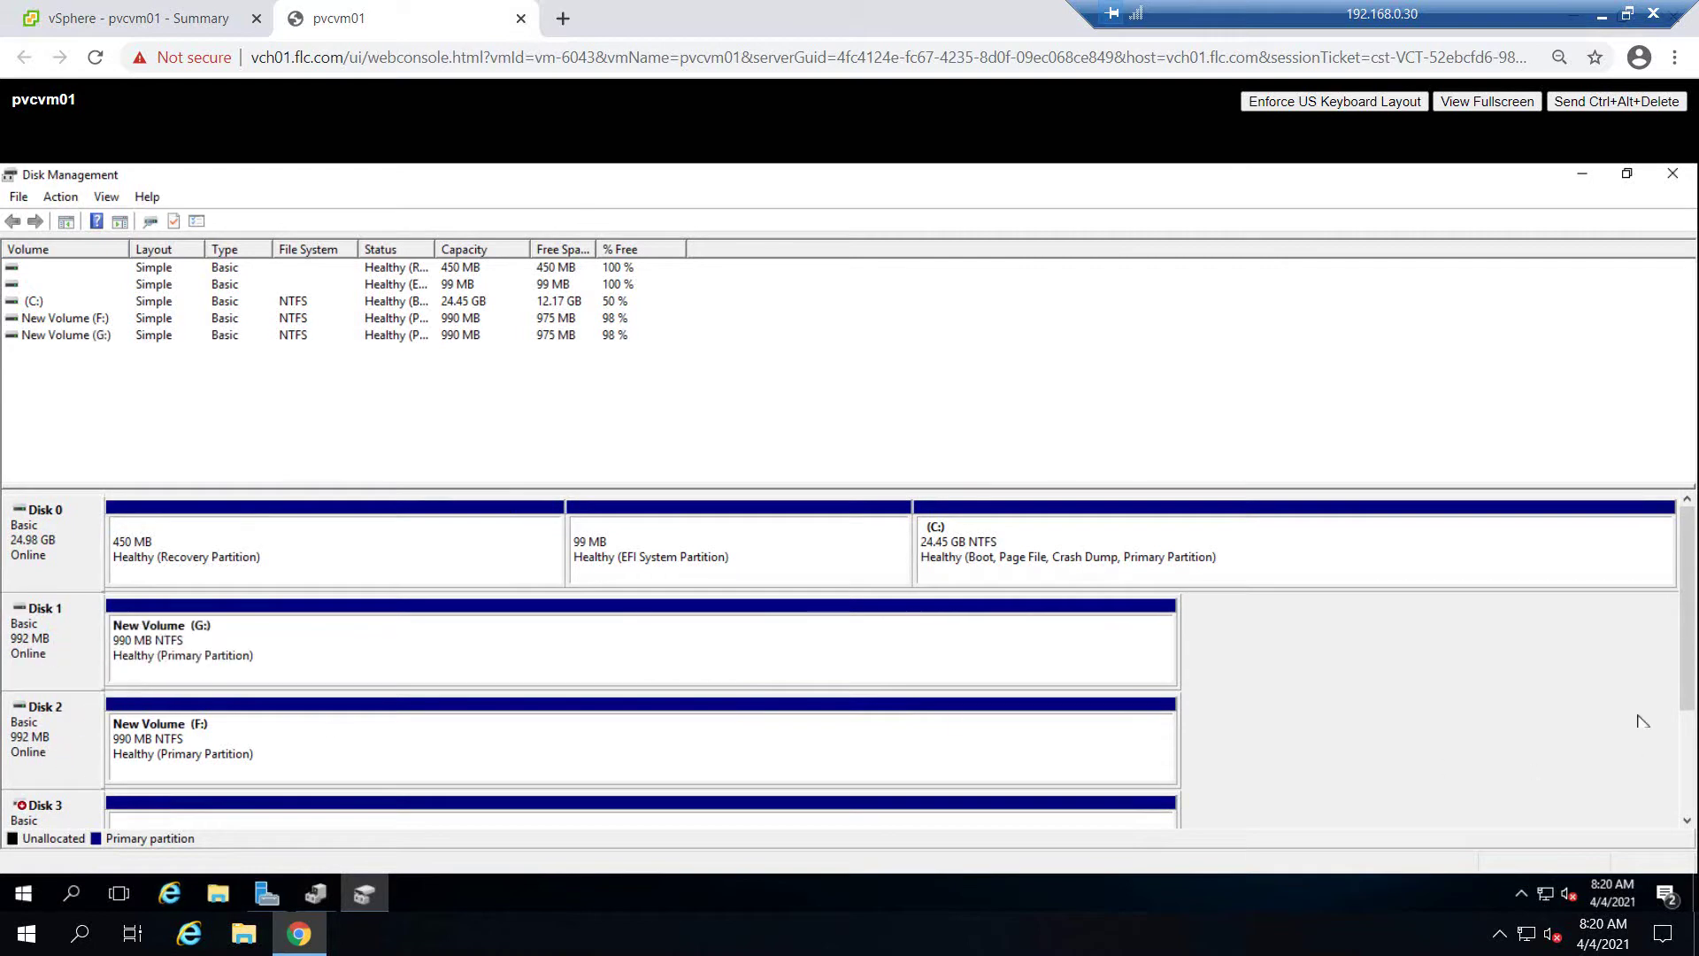
{"action": "left_click_drag", "start_coordinate": [1686, 666], "coordinate": [1689, 718]}
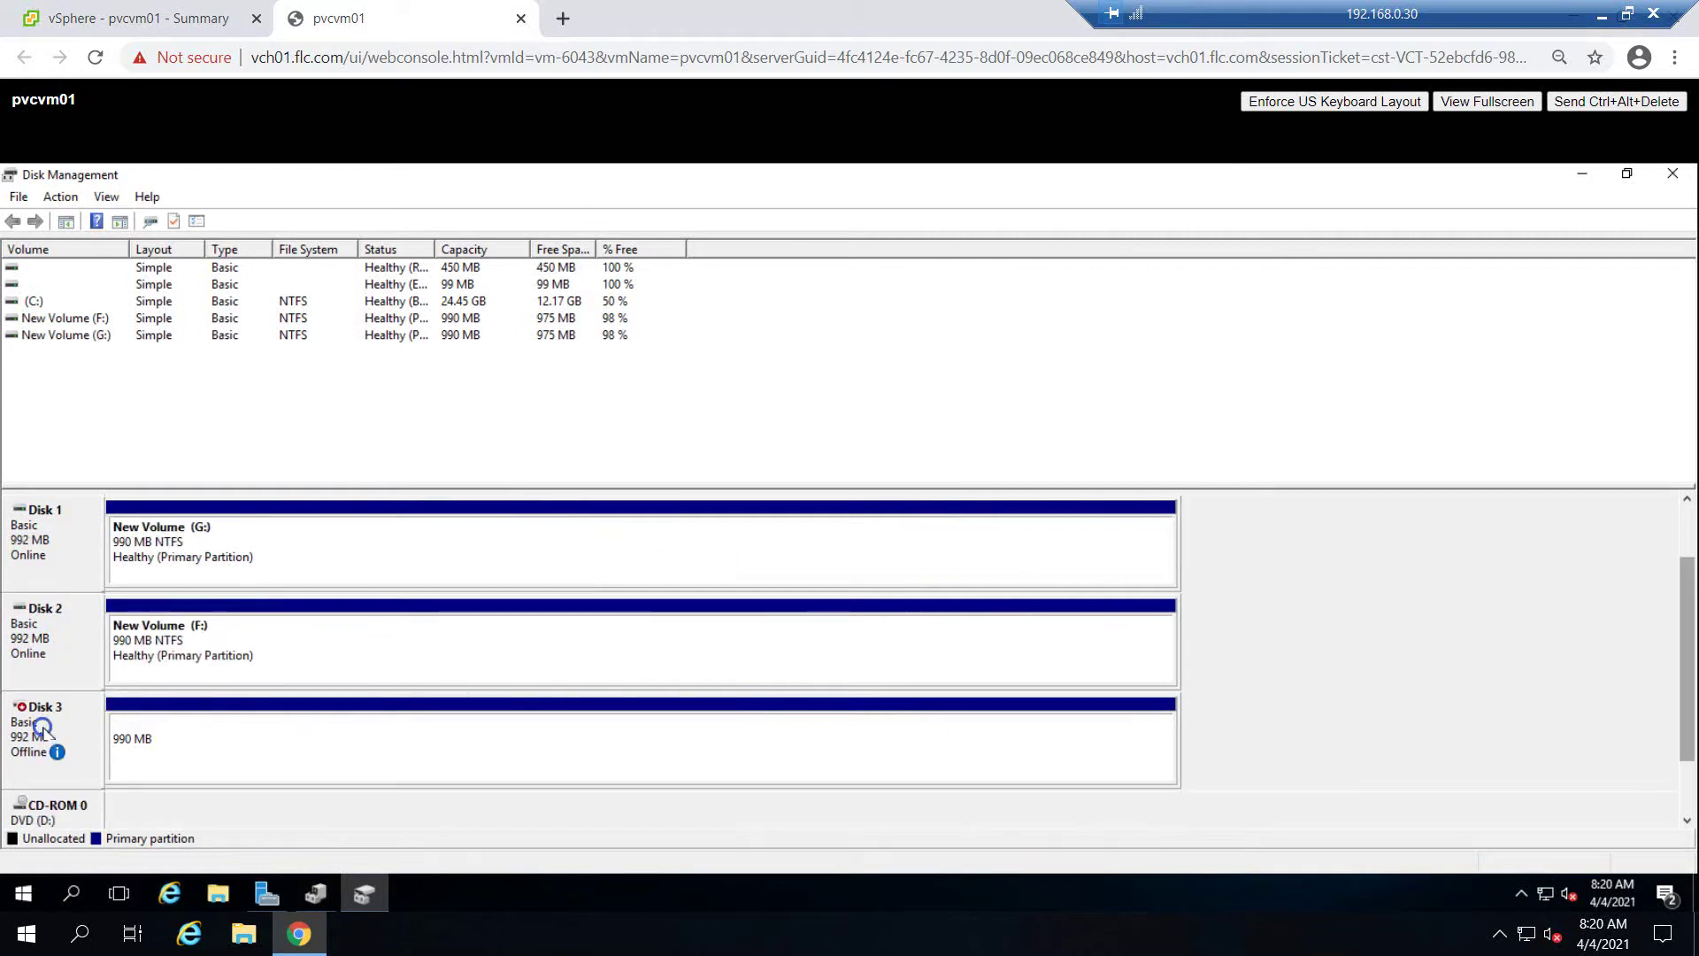
{"action": "right_click", "coordinate": [44, 727]}
{"action": "left_click", "coordinate": [92, 741]}
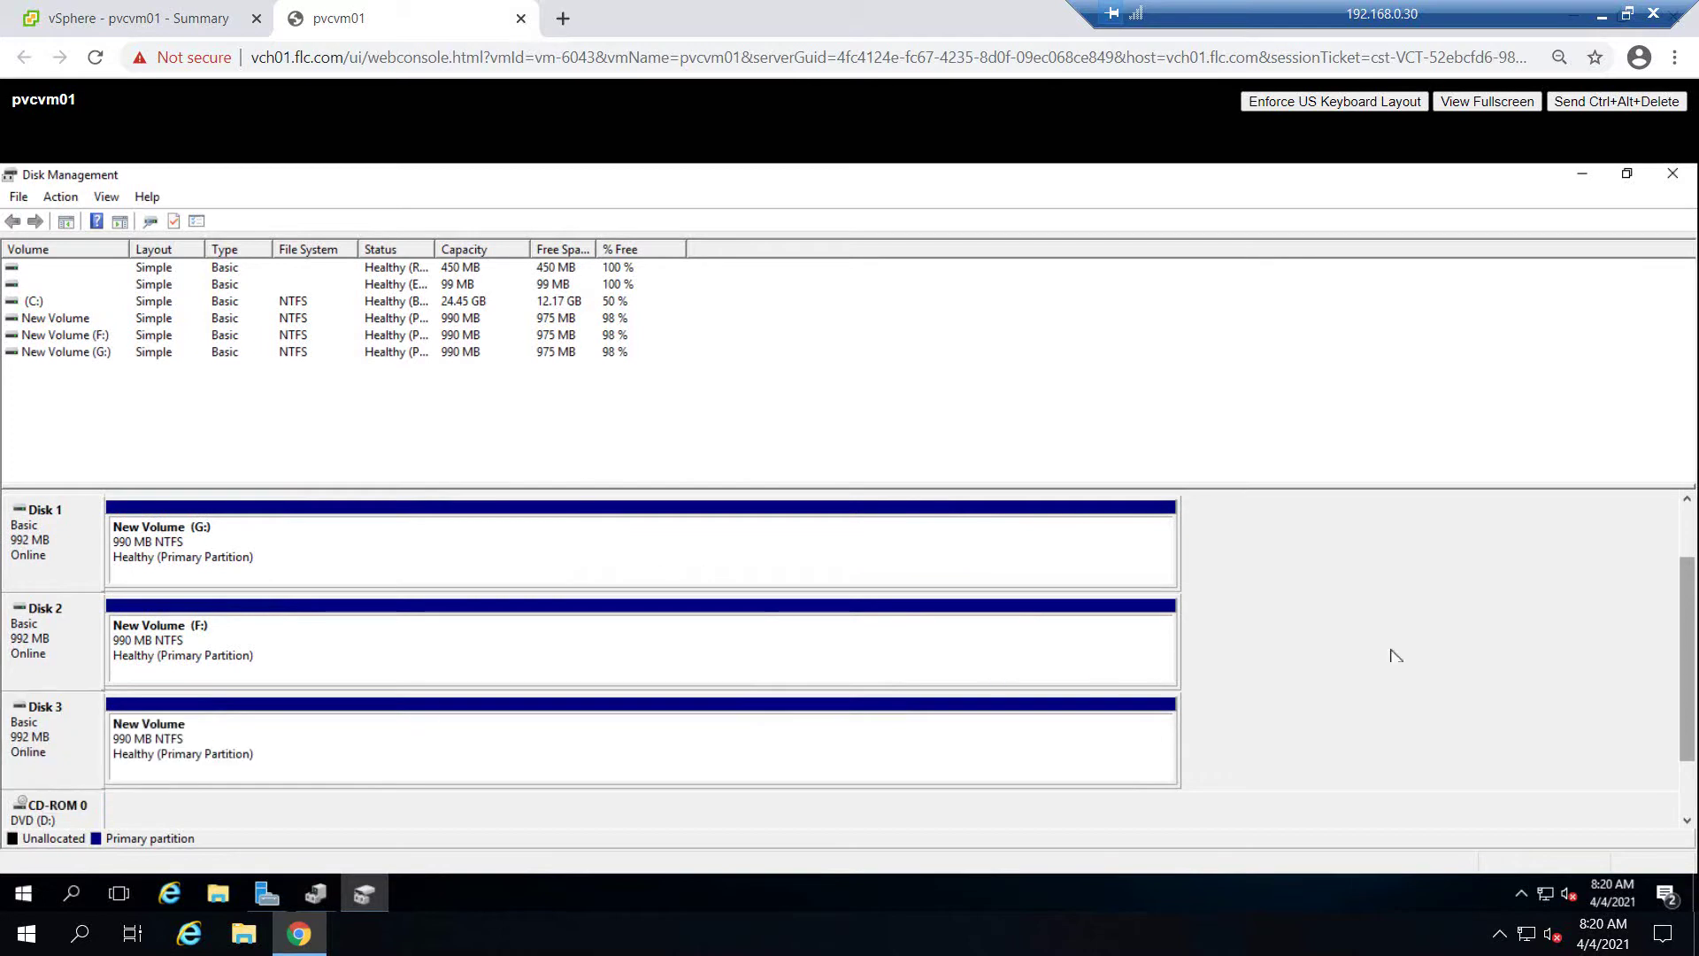
{"action": "left_click_drag", "start_coordinate": [1686, 643], "coordinate": [1689, 573]}
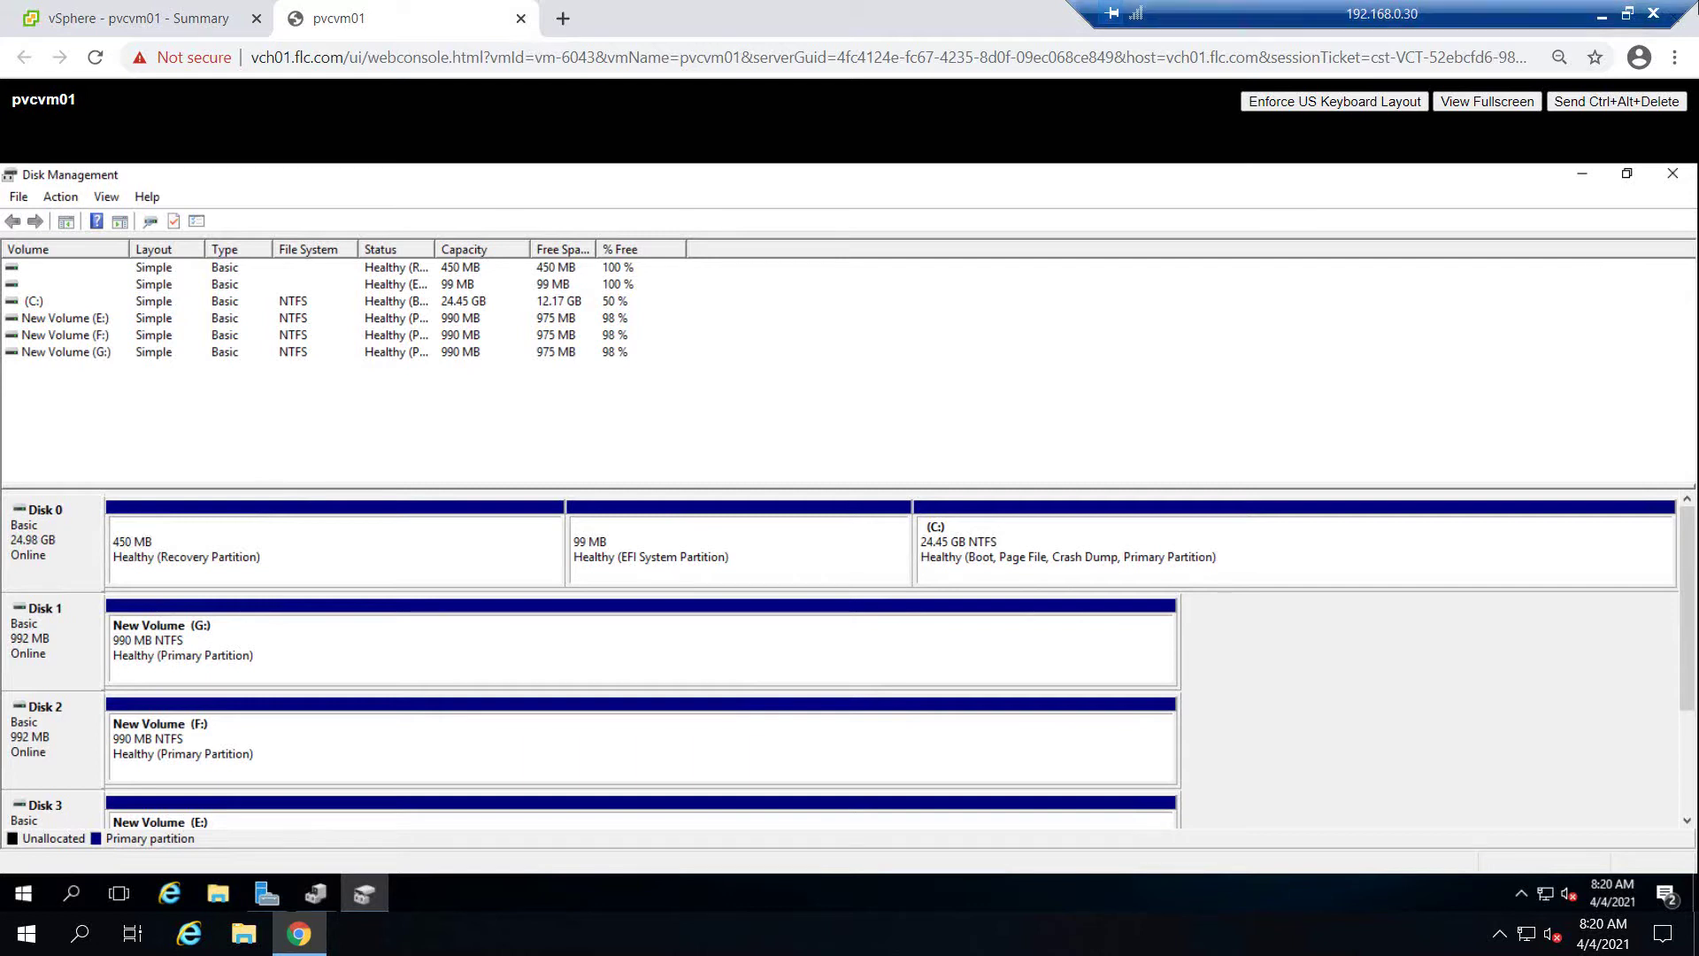
{"action": "left_click", "coordinate": [1671, 176]}
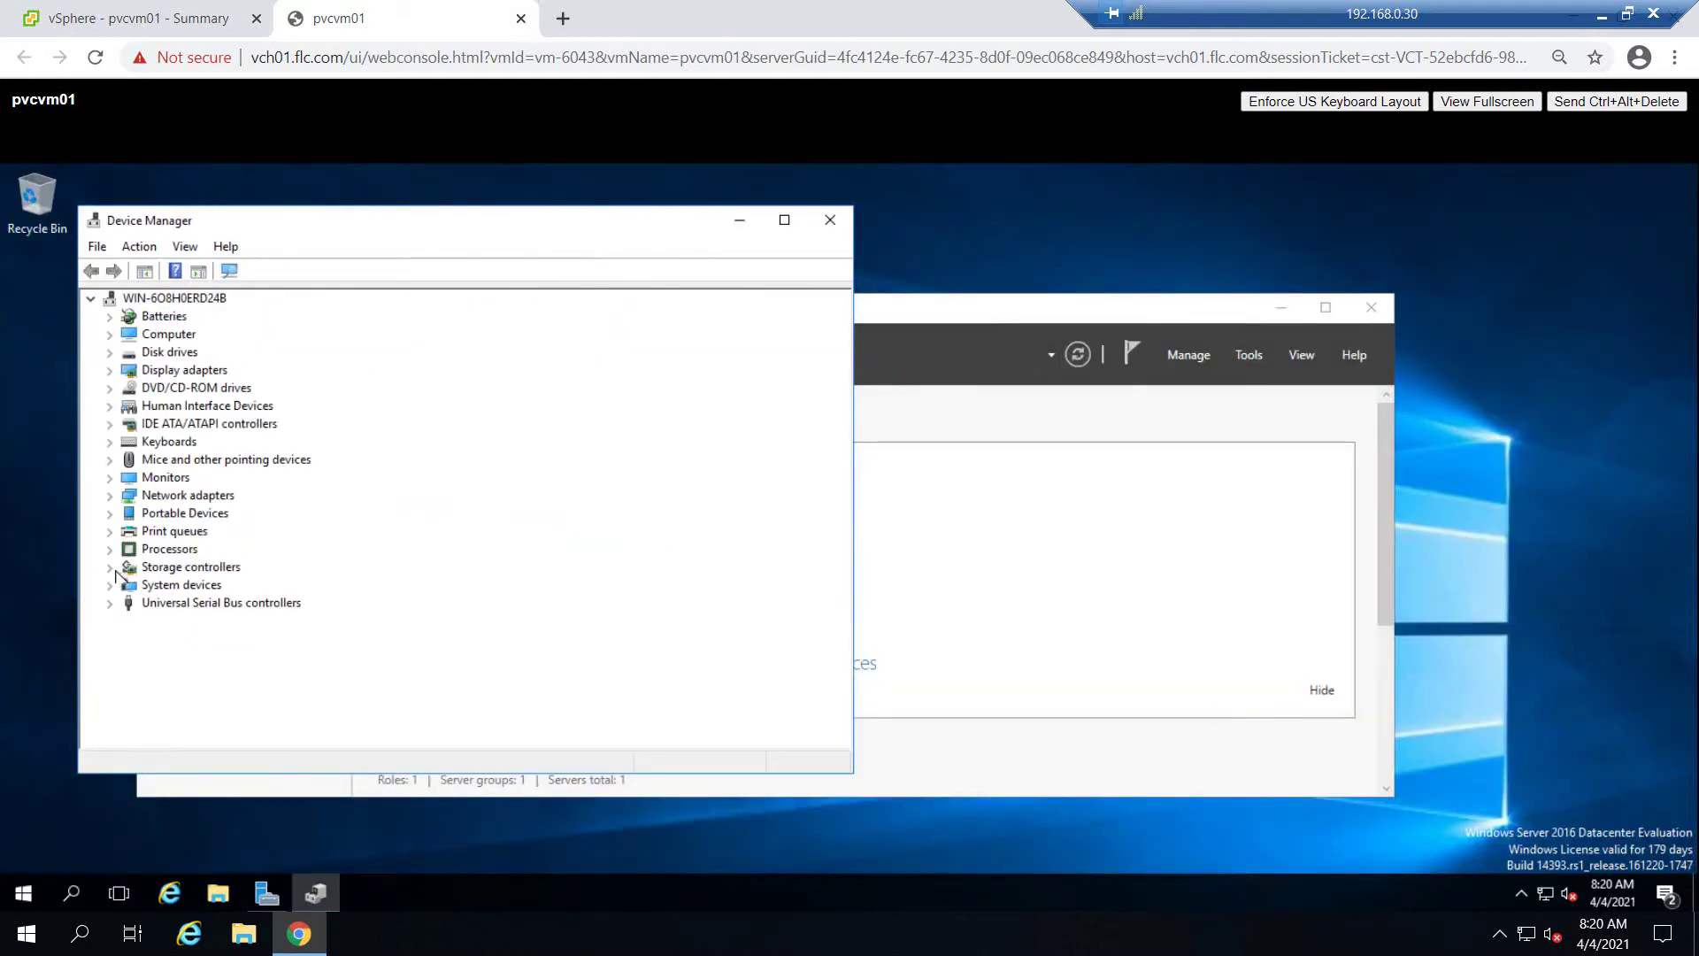
Check Storage controllers in Device Manager, then close Server Manager and Device Manager
{"action": "left_click", "coordinate": [109, 567]}
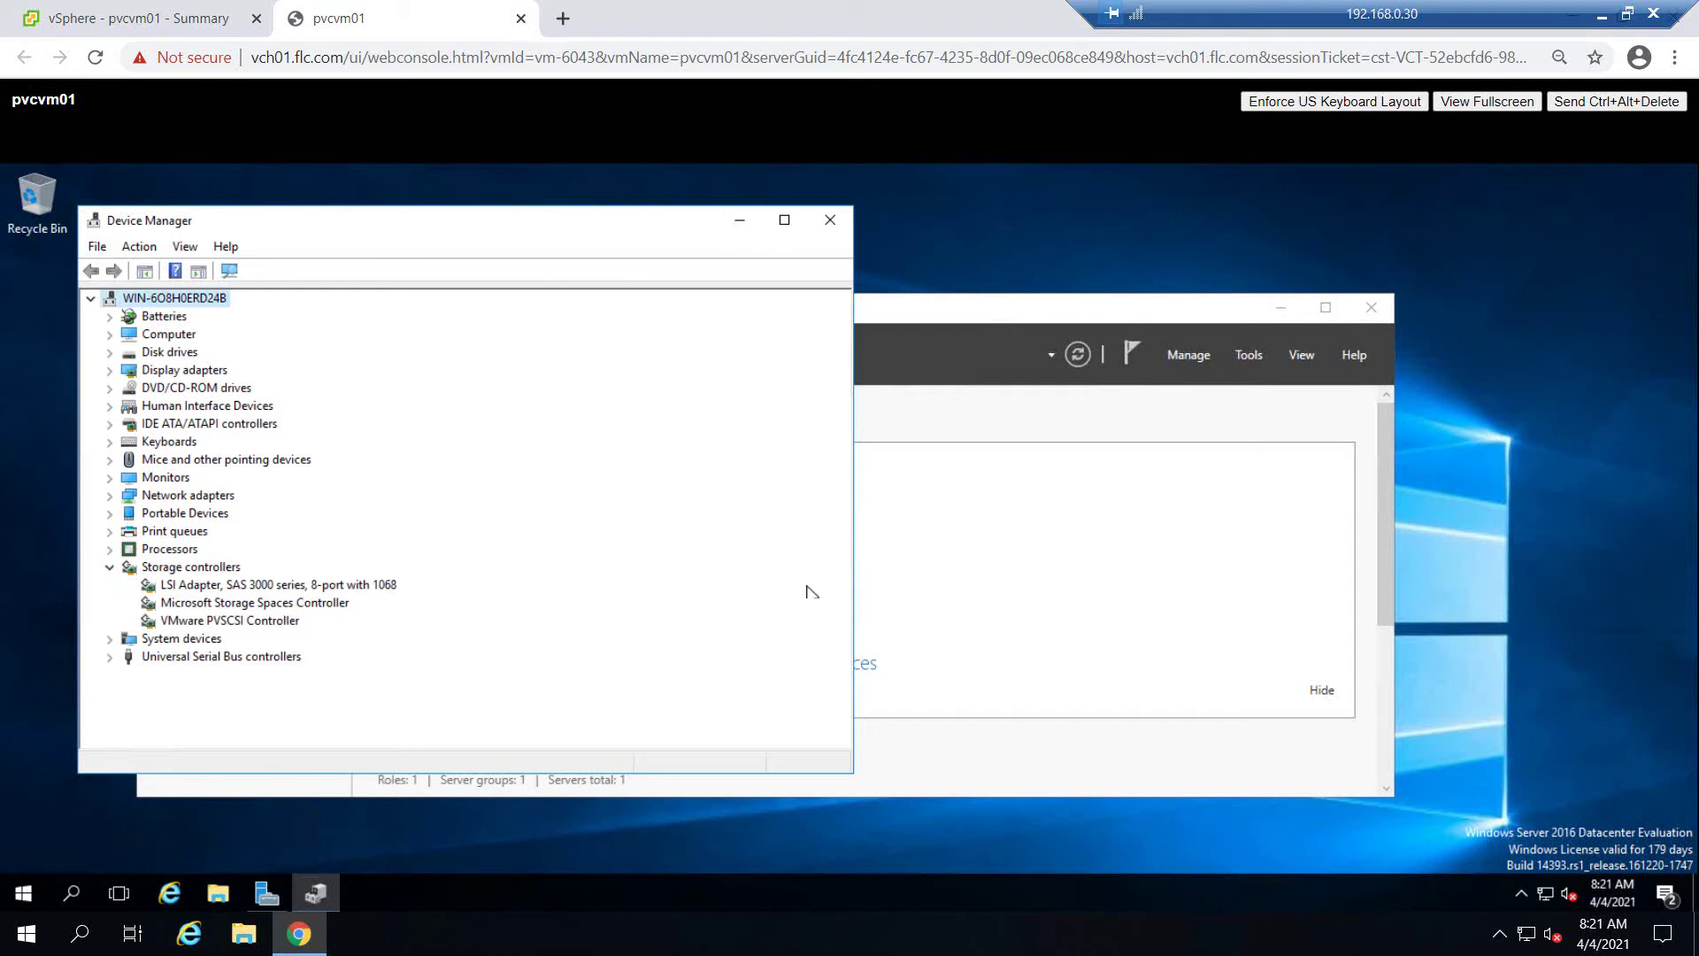
{"action": "left_click", "coordinate": [1370, 308]}
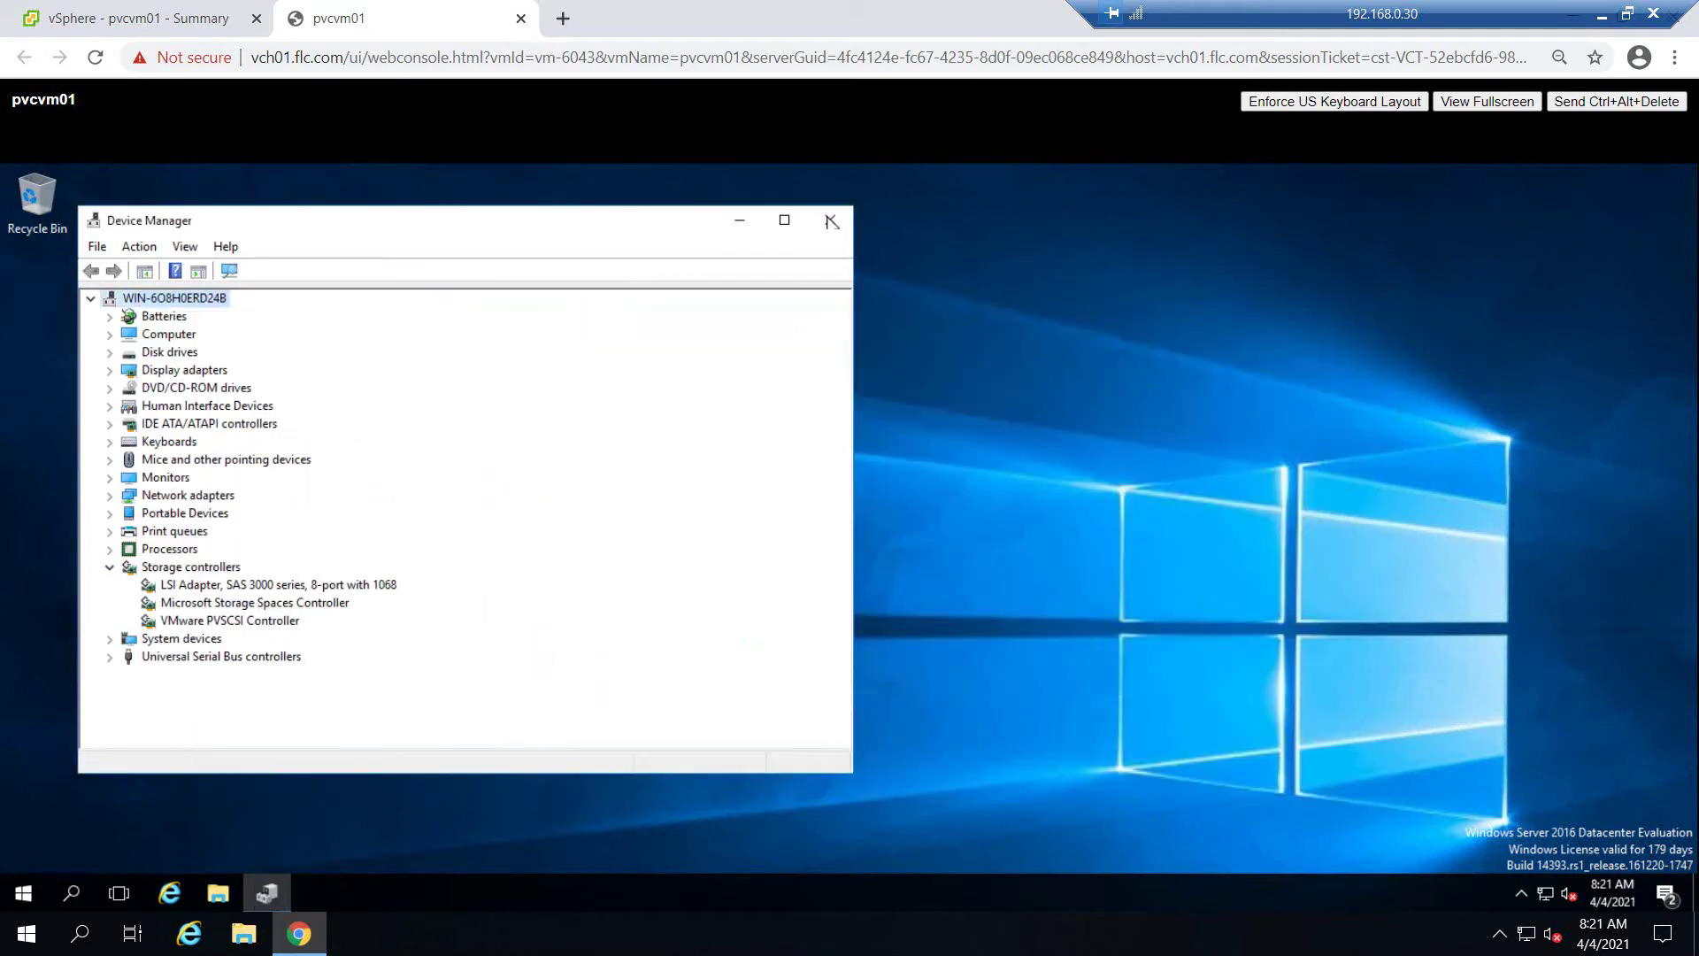
{"action": "left_click", "coordinate": [830, 219]}
Search Start for 'powershell' and bring up Windows PowerShell's launch options
{"action": "left_click", "coordinate": [24, 893]}
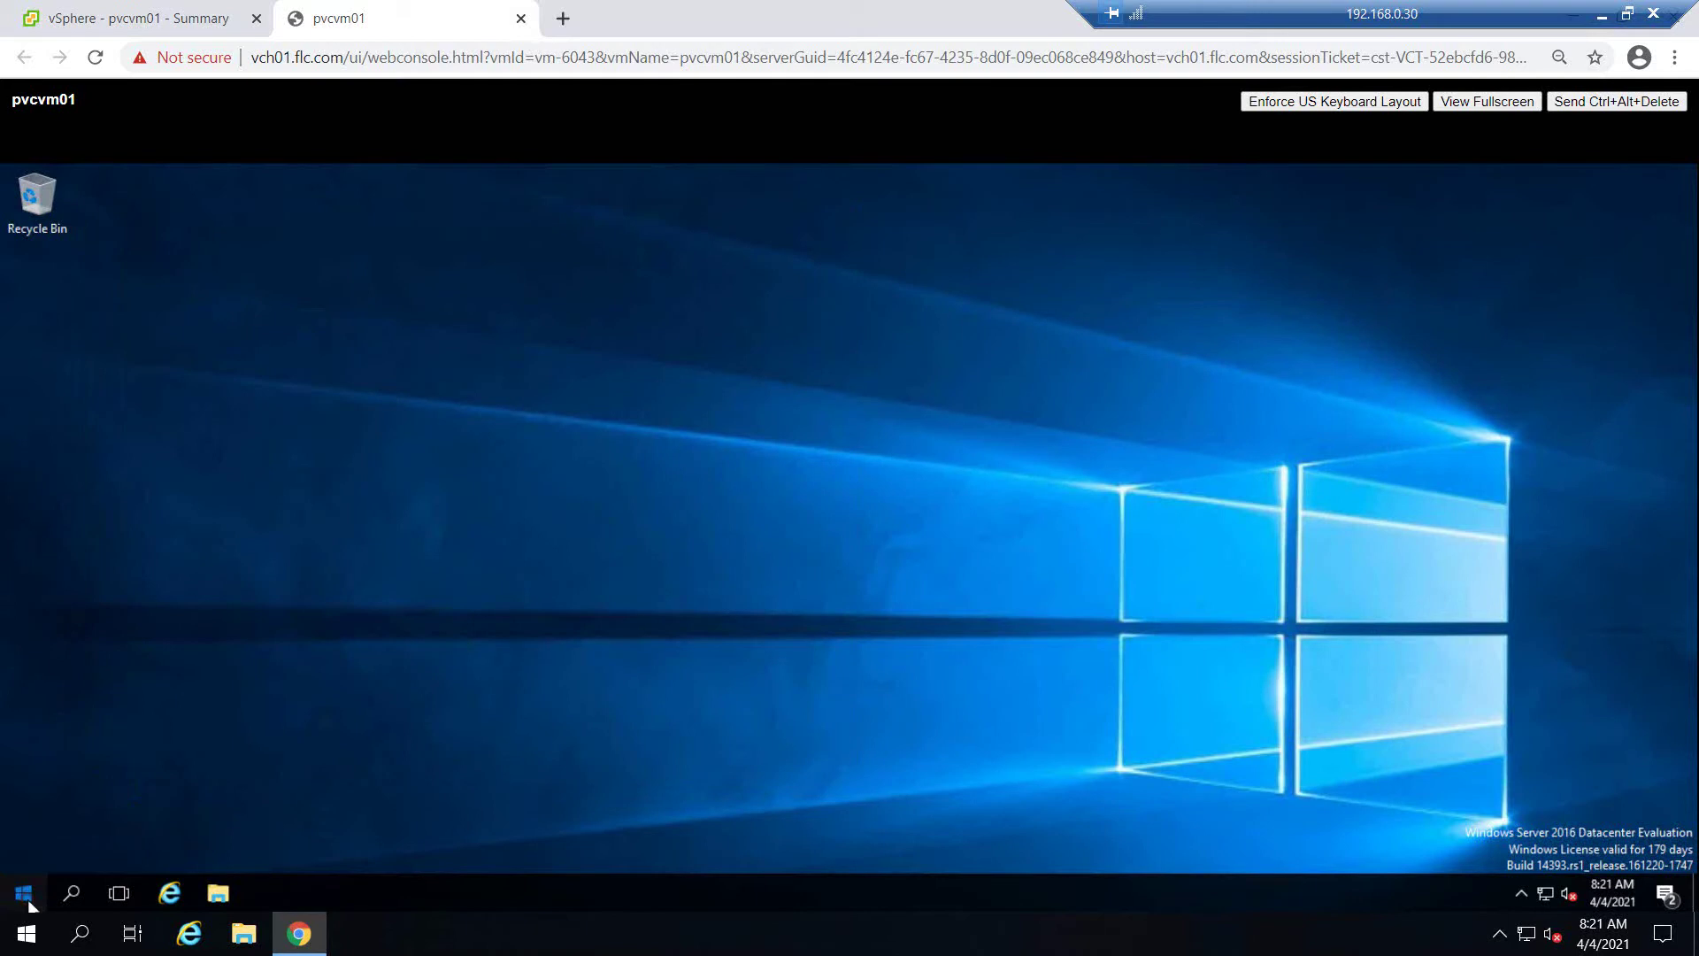
{"action": "type", "text": "pow"}
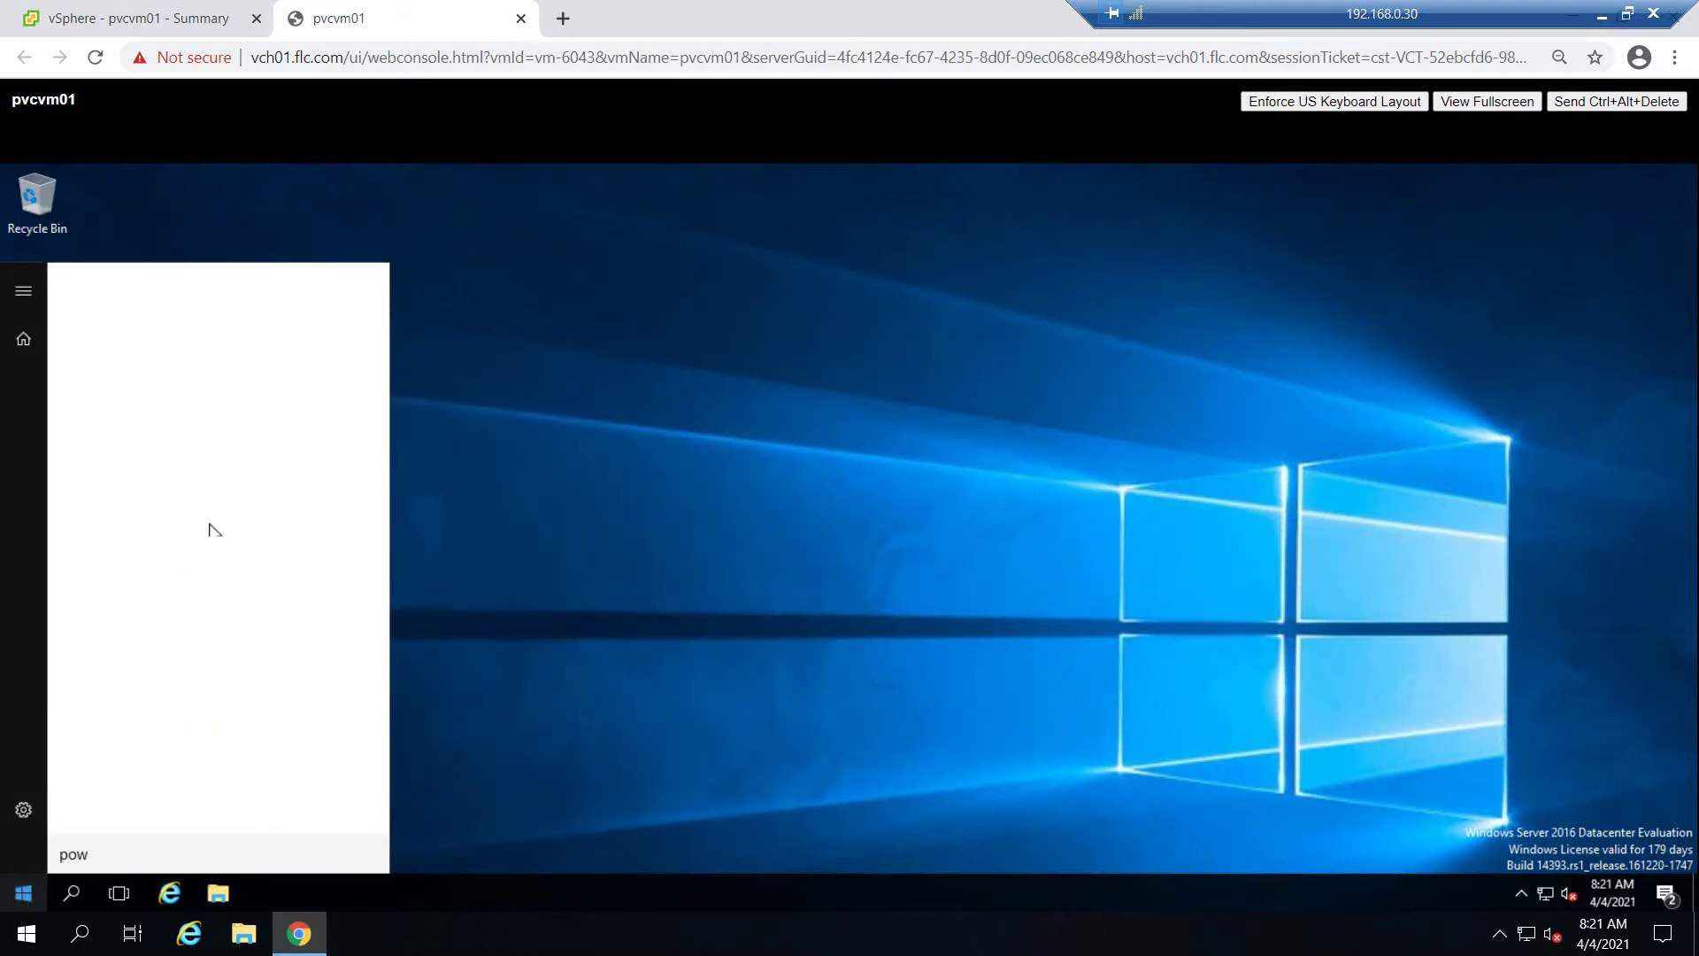
{"action": "type", "text": "reshell"}
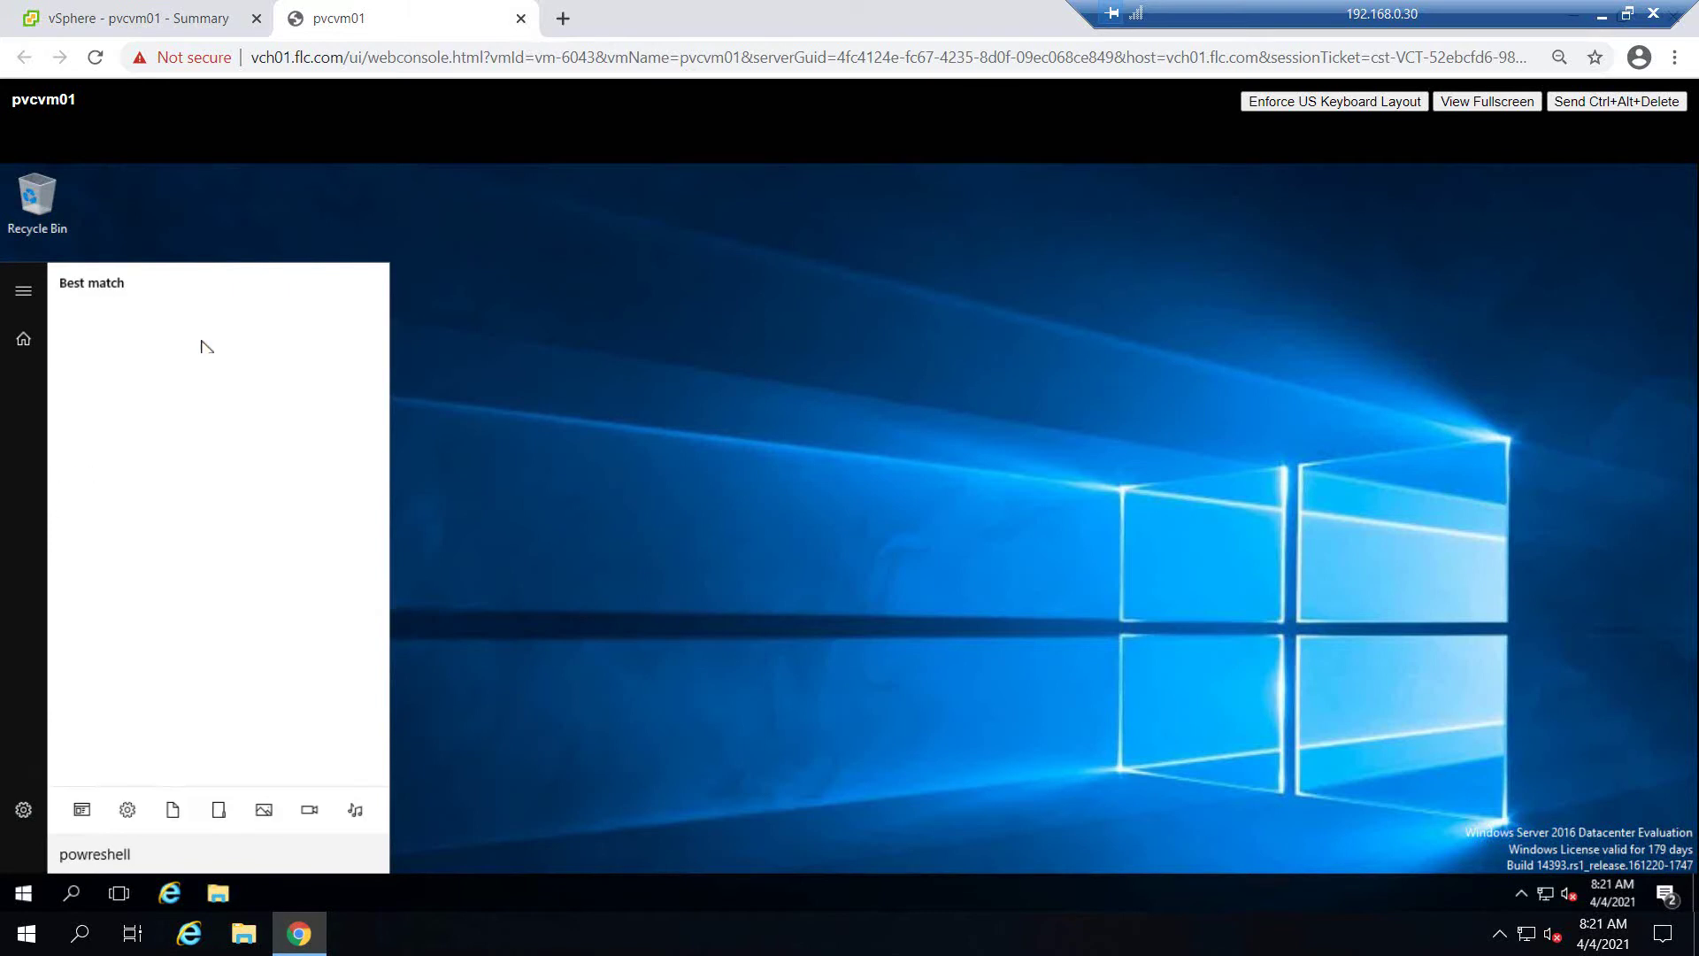
{"action": "key", "text": "BackSpace"}
{"action": "key", "text": "BackSpace"}
{"action": "key", "text": "BackSpace"}
{"action": "key", "text": "BackSpace"}
{"action": "key", "text": "BackSpace"}
{"action": "key", "text": "BackSpace"}
{"action": "key", "text": "BackSpace"}
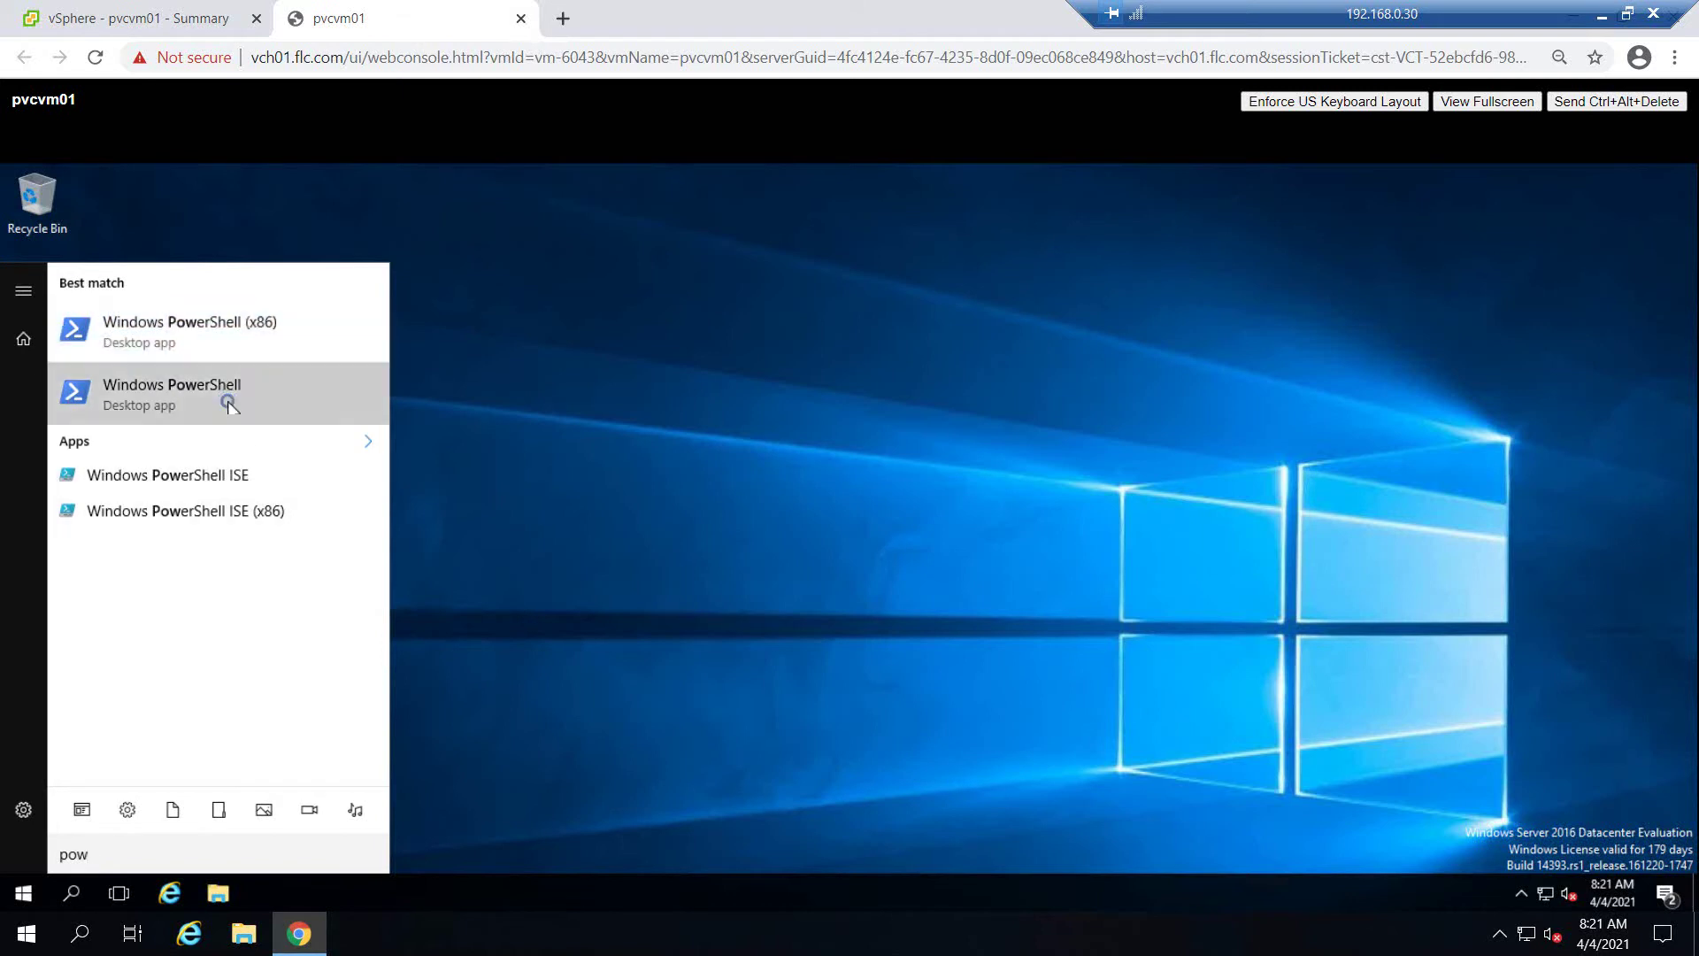
{"action": "right_click", "coordinate": [229, 405]}
Run Windows PowerShell as administrator and move its window to the right
{"action": "left_click", "coordinate": [295, 430]}
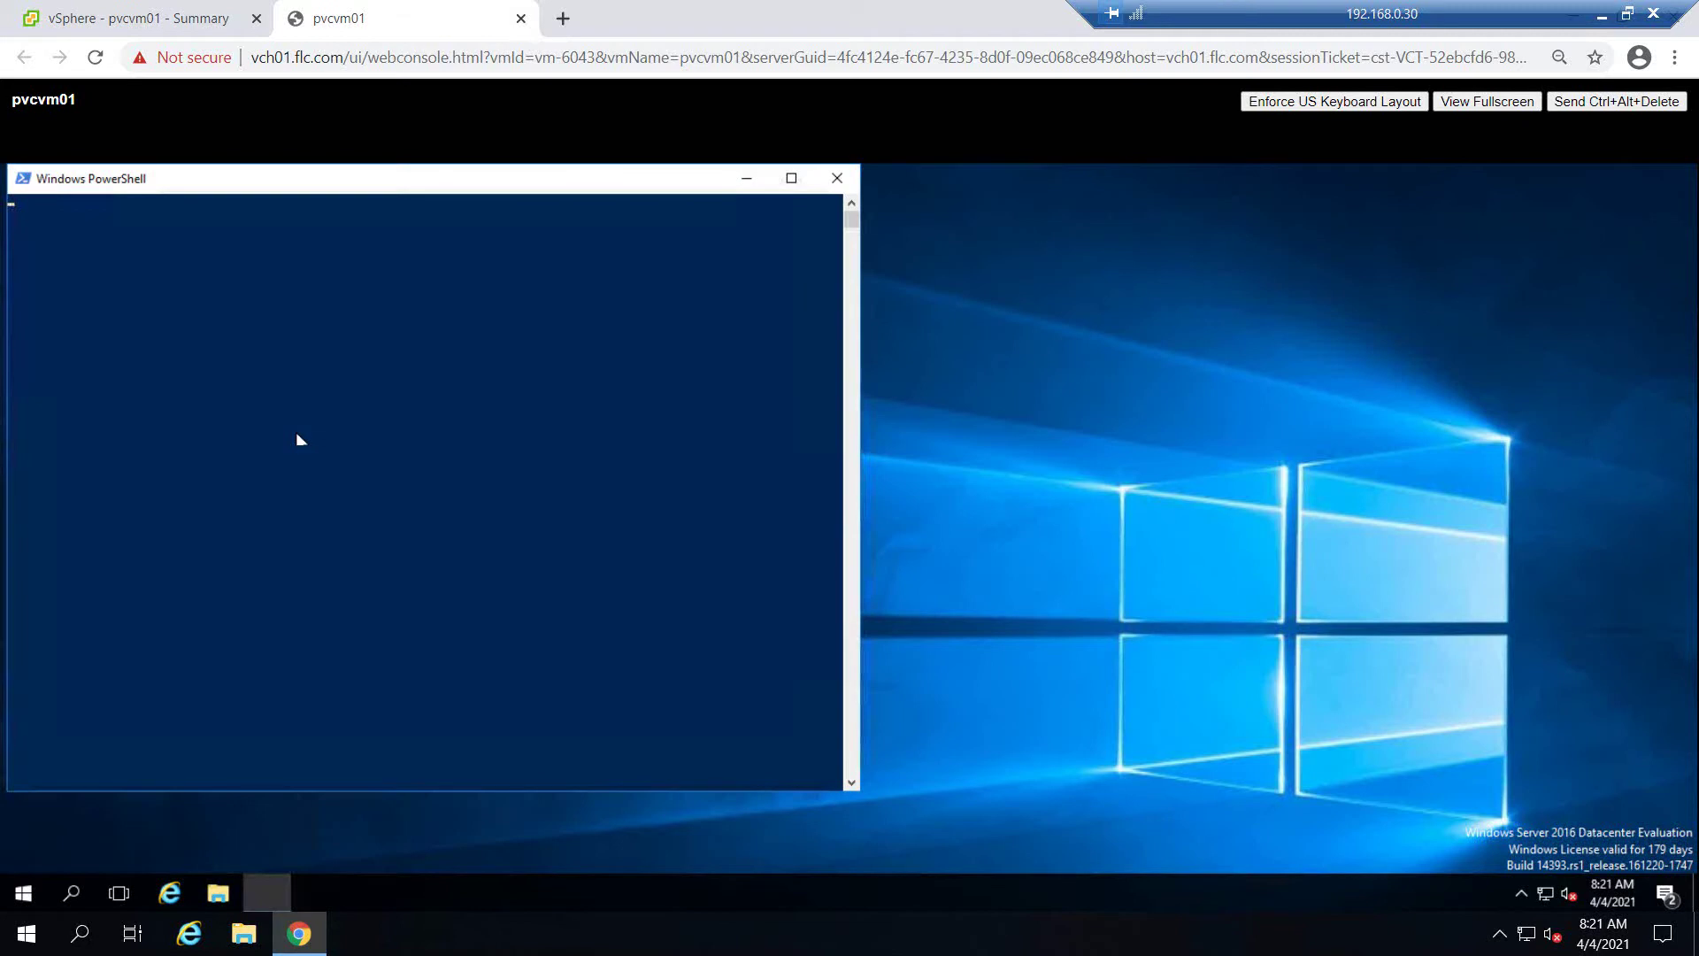
{"action": "left_click_drag", "start_coordinate": [319, 186], "coordinate": [514, 183]}
{"action": "left_click", "coordinate": [442, 344]}
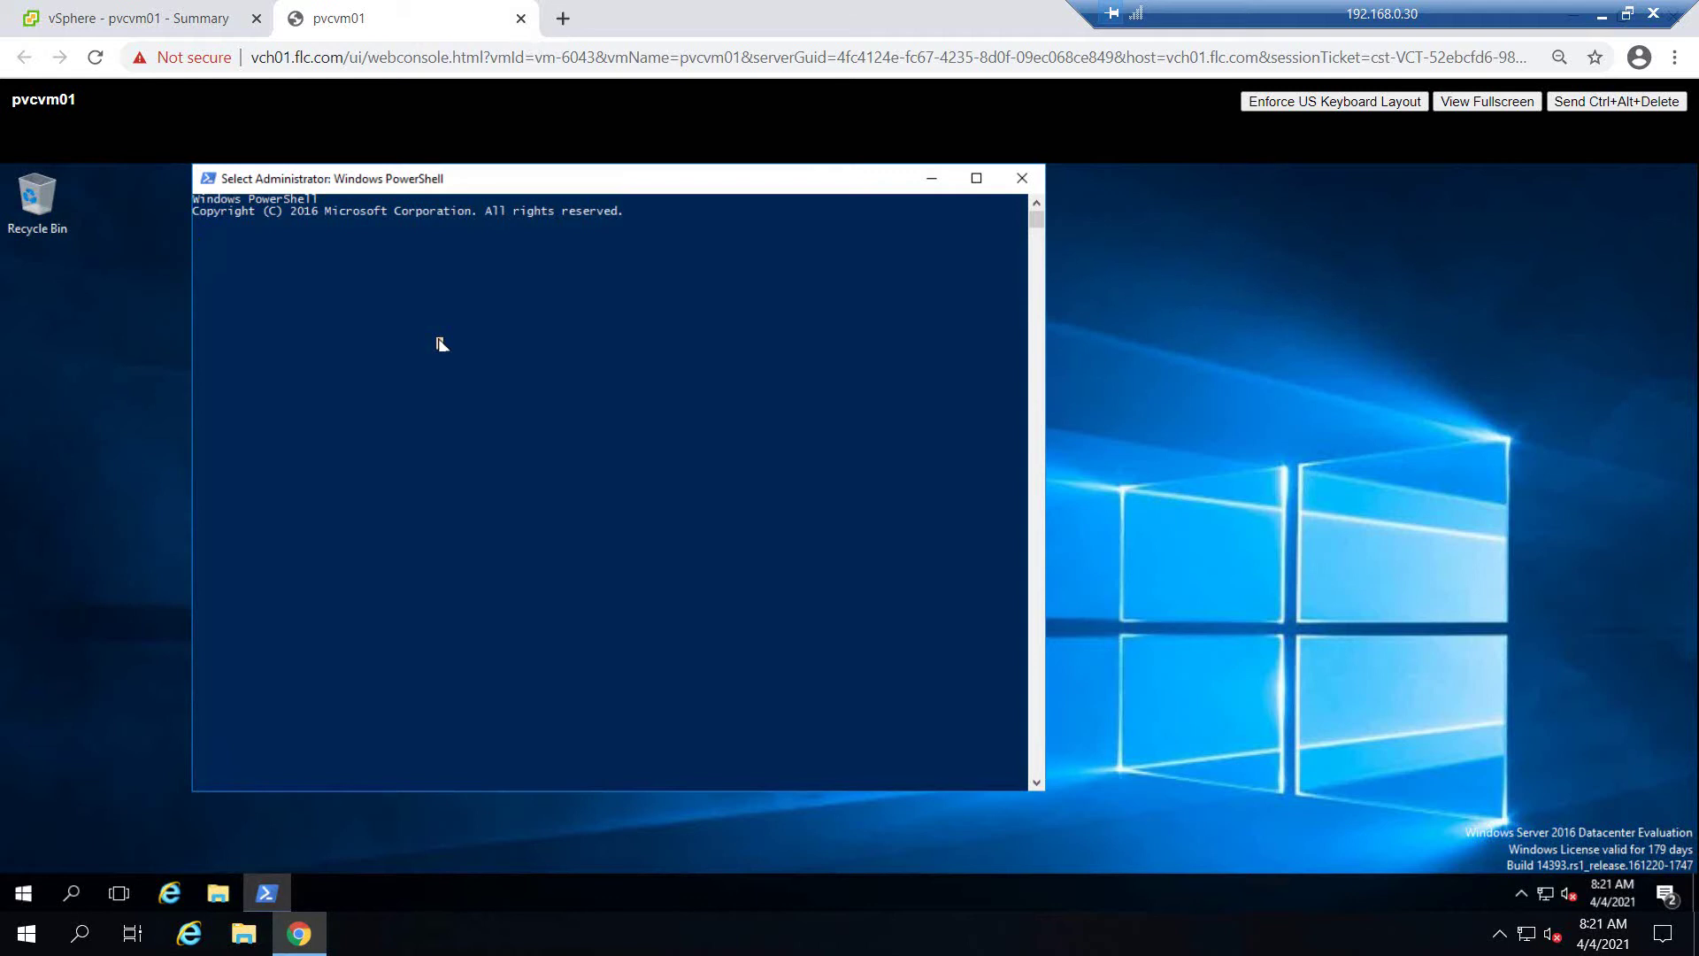
Type Set-StorageSetting -newdisk at the prompt using Tab completion
{"action": "key", "text": "Return"}
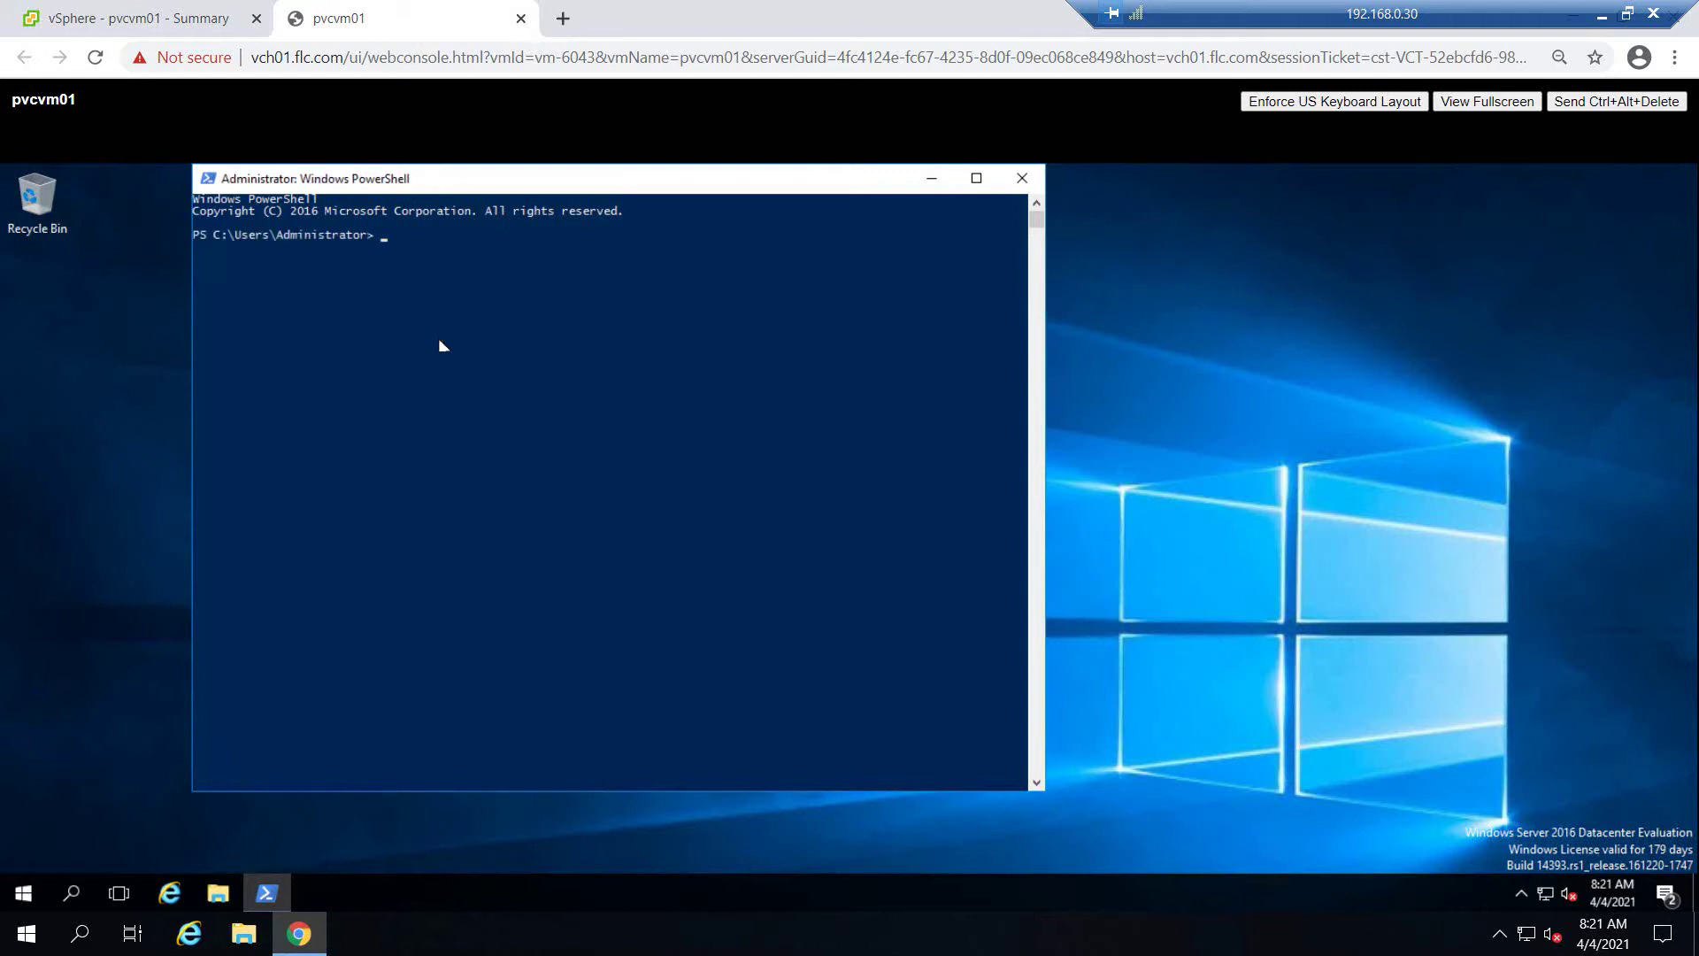
{"action": "key", "text": "Return"}
{"action": "key", "text": "Return"}
{"action": "type", "text": "Set"}
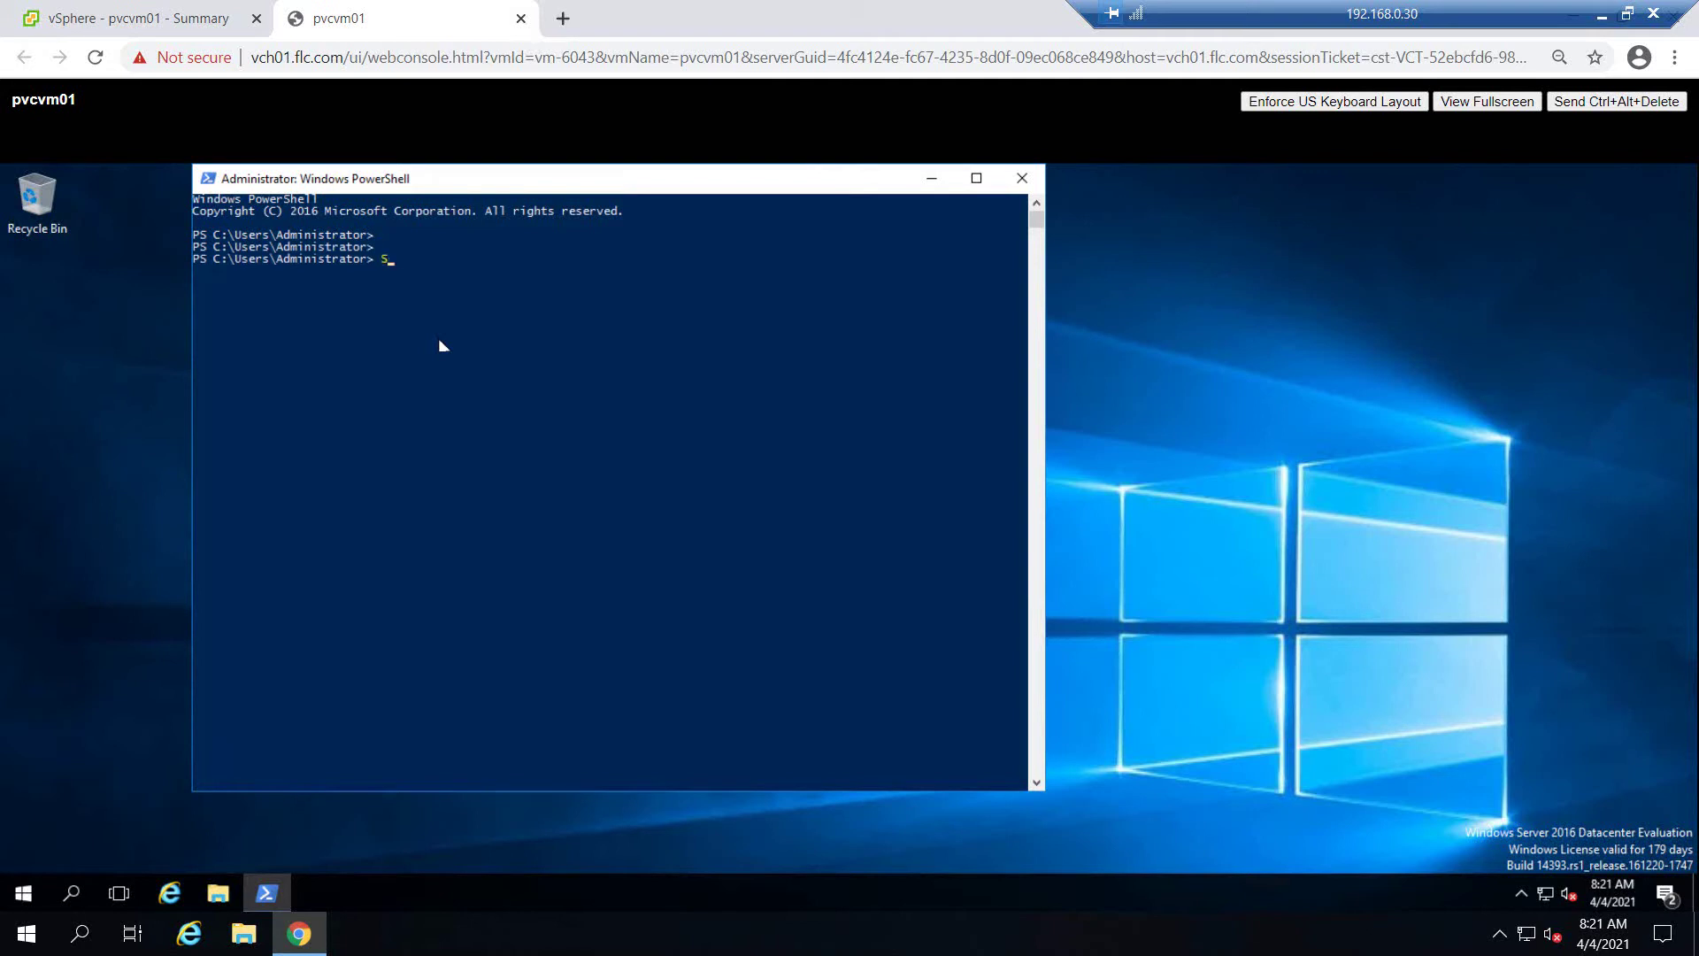
{"action": "type", "text": "-s"}
{"action": "key", "text": "Tab"}
{"action": "key", "text": "BackSpace"}
{"action": "key", "text": "BackSpace"}
{"action": "key", "text": "BackSpace"}
{"action": "key", "text": "BackSpace"}
{"action": "key", "text": "BackSpace"}
{"action": "key", "text": "BackSpace"}
{"action": "key", "text": "BackSpace"}
{"action": "key", "text": "BackSpace"}
{"action": "key", "text": "BackSpace"}
{"action": "key", "text": "BackSpace"}
{"action": "key", "text": "BackSpace"}
{"action": "type", "text": "to"}
{"action": "key", "text": "Tab"}
{"action": "key", "text": "Tab"}
{"action": "key", "text": "Tab"}
{"action": "key", "text": "BackSpace"}
{"action": "key", "text": "BackSpace"}
{"action": "key", "text": "BackSpace"}
{"action": "key", "text": "BackSpace"}
{"action": "type", "text": "set"}
{"action": "key", "text": "Tab"}
{"action": "type", "text": "-e"}
{"action": "key", "text": "BackSpace"}
{"action": "type", "text": "newdisk"}
Correct and run Set-StorageSetting -NewDiskPolicy OnlineAll, then close PowerShell
{"action": "key", "text": "BackSpace"}
{"action": "key", "text": "BackSpace"}
{"action": "key", "text": "BackSpace"}
{"action": "key", "text": "BackSpace"}
{"action": "key", "text": "BackSpace"}
{"action": "key", "text": "BackSpace"}
{"action": "key", "text": "BackSpace"}
{"action": "key", "text": "BackSpace"}
{"action": "left_click", "coordinate": [656, 355]}
{"action": "key", "text": "Escape"}
{"action": "key", "text": "BackSpace"}
{"action": "type", "text": "g-new"}
{"action": "key", "text": "BackSpace"}
{"action": "key", "text": "BackSpace"}
{"action": "key", "text": "BackSpace"}
{"action": "type", "text": "NewDiskPolicy"}
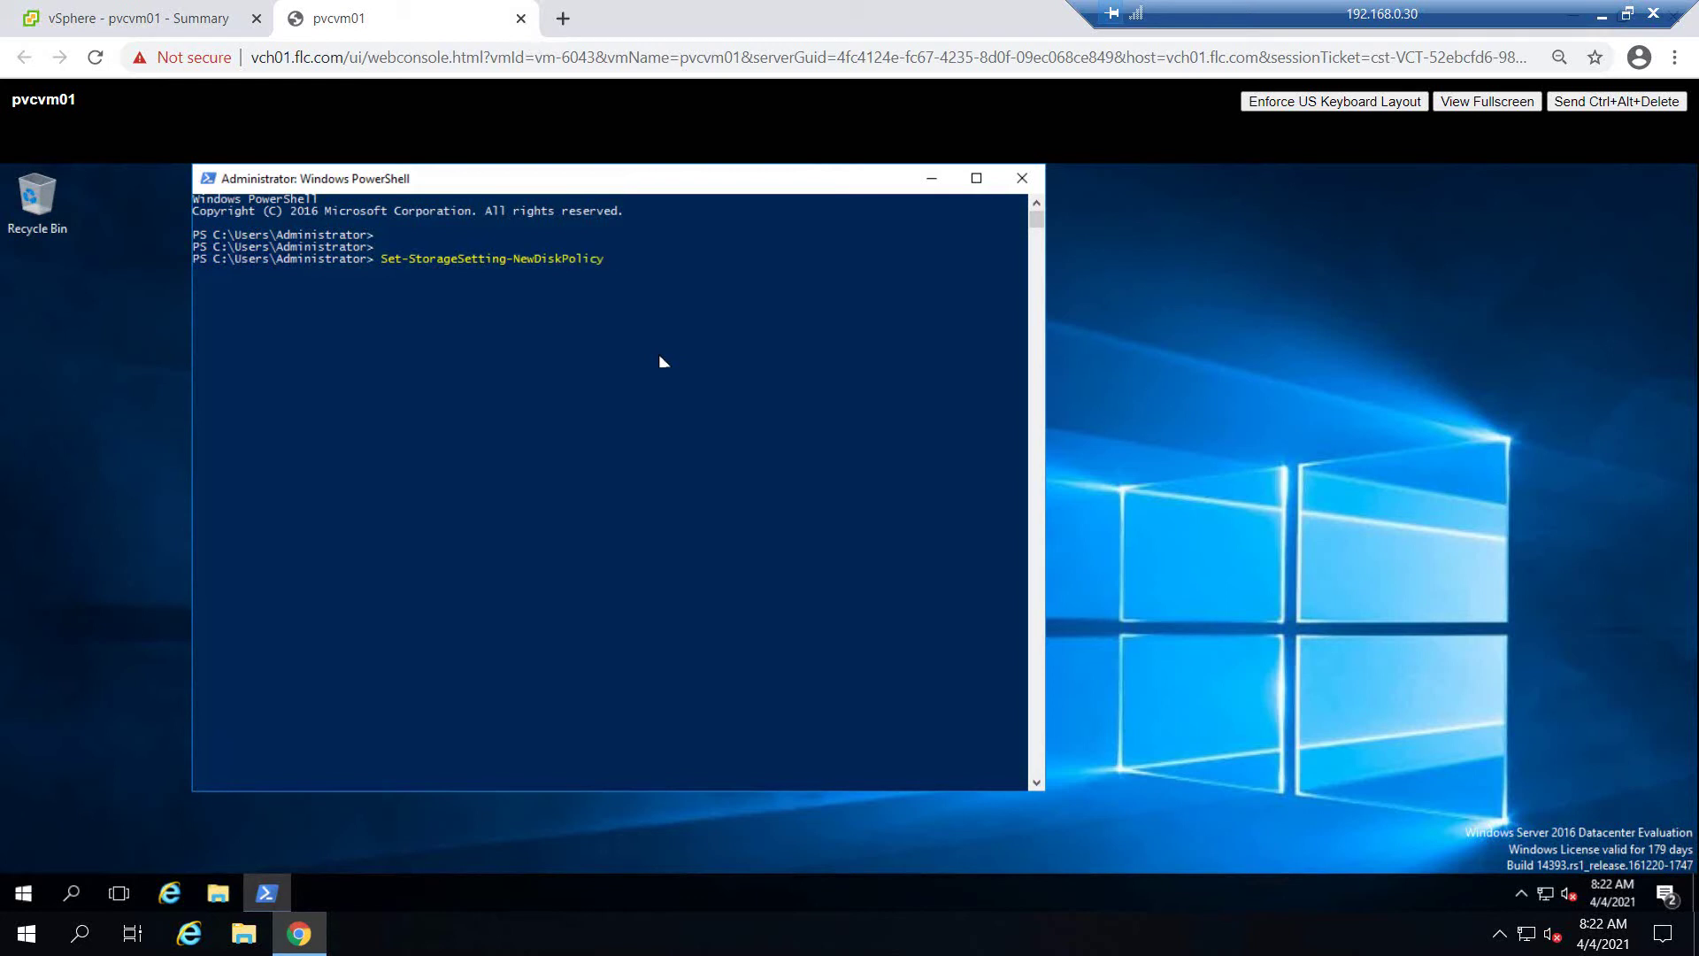
{"action": "type", "text": " OnlineAll"}
{"action": "key", "text": "Up"}
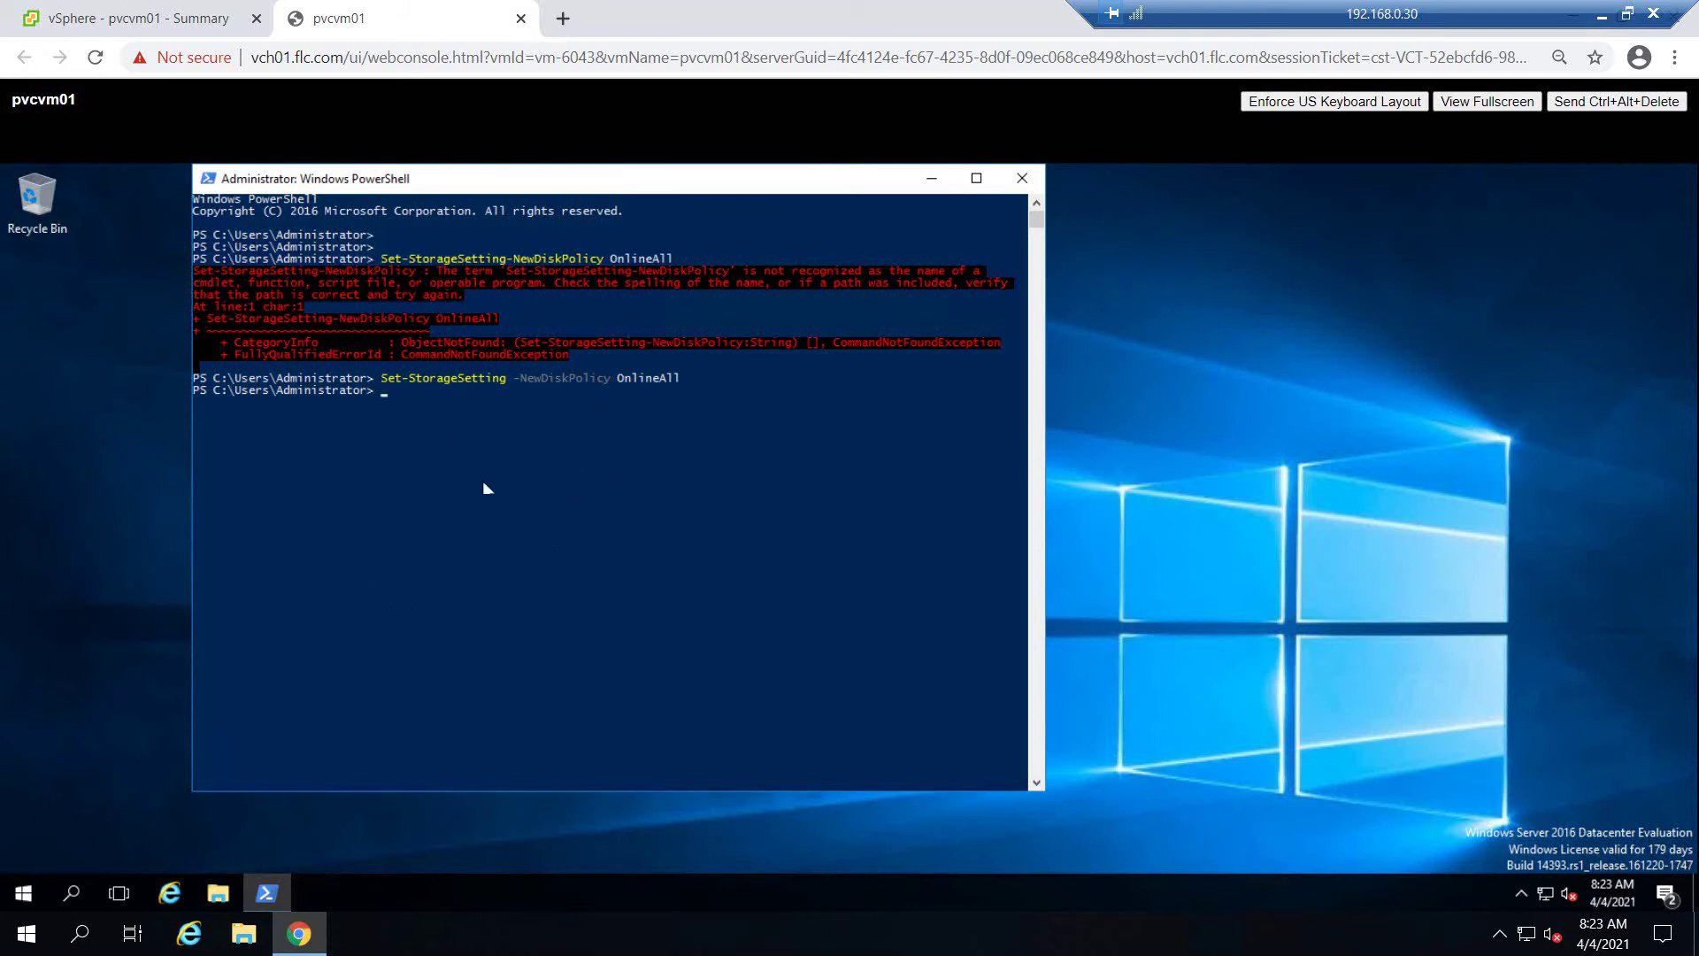
{"action": "left_click", "coordinate": [1019, 177]}
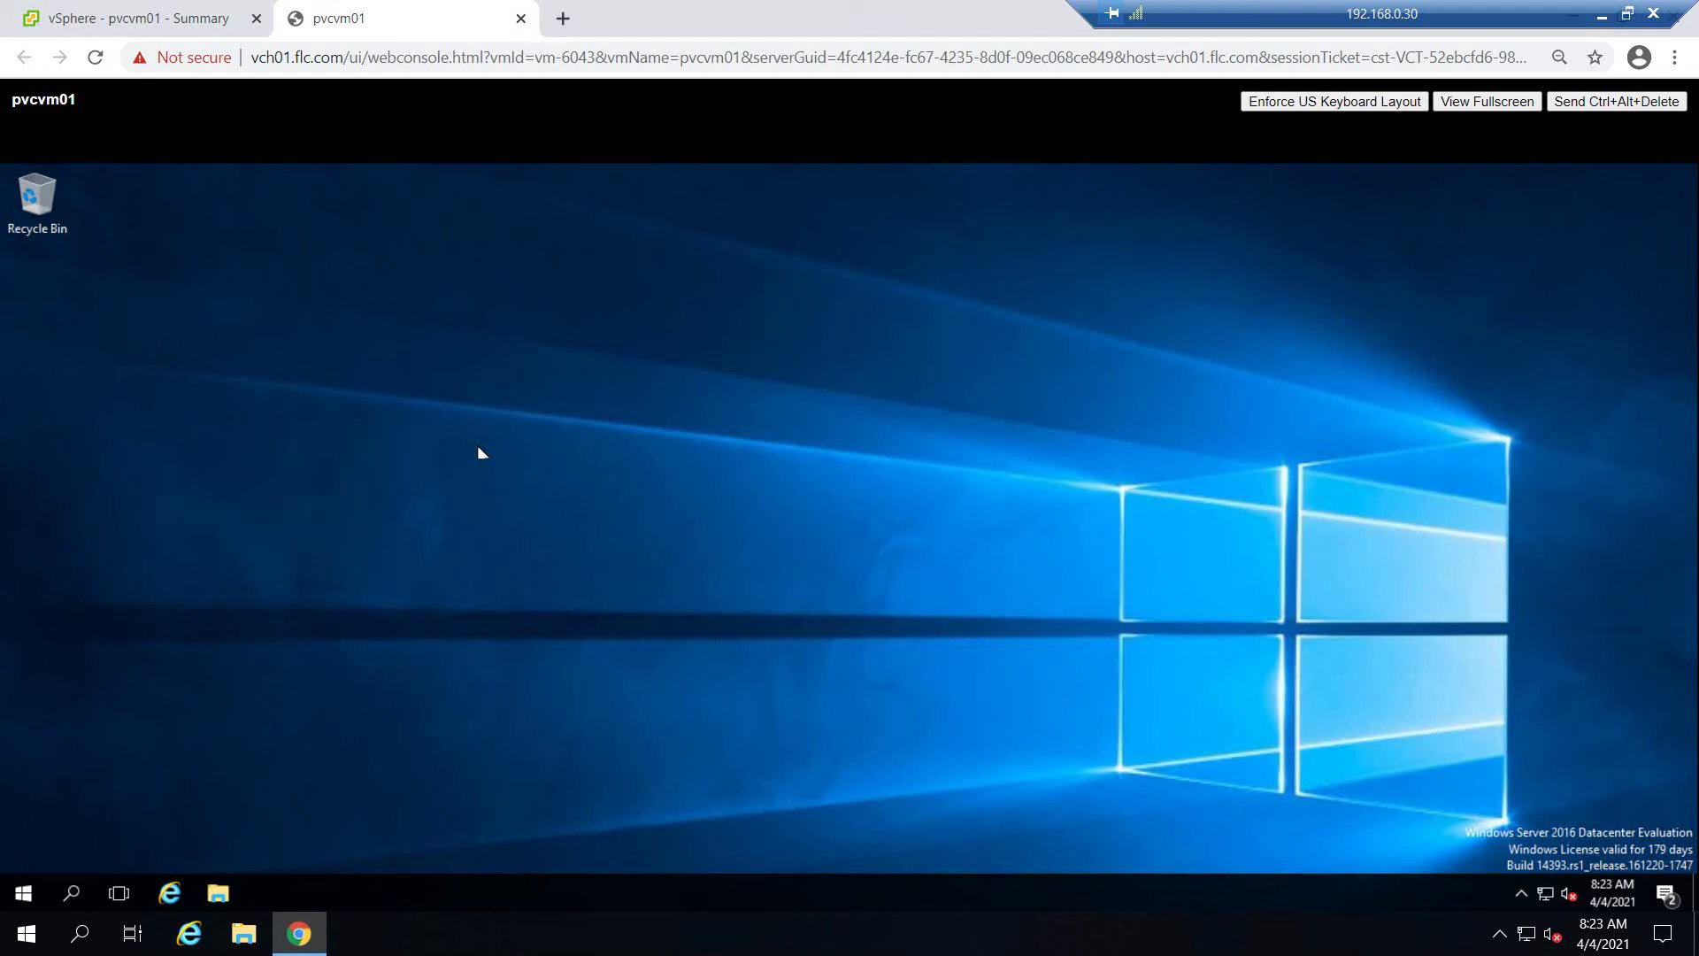
Minimize the console browser and remote desktop session, then switch to the VMware storage controller docs
{"action": "left_click_drag", "start_coordinate": [1378, 11], "coordinate": [879, 10]}
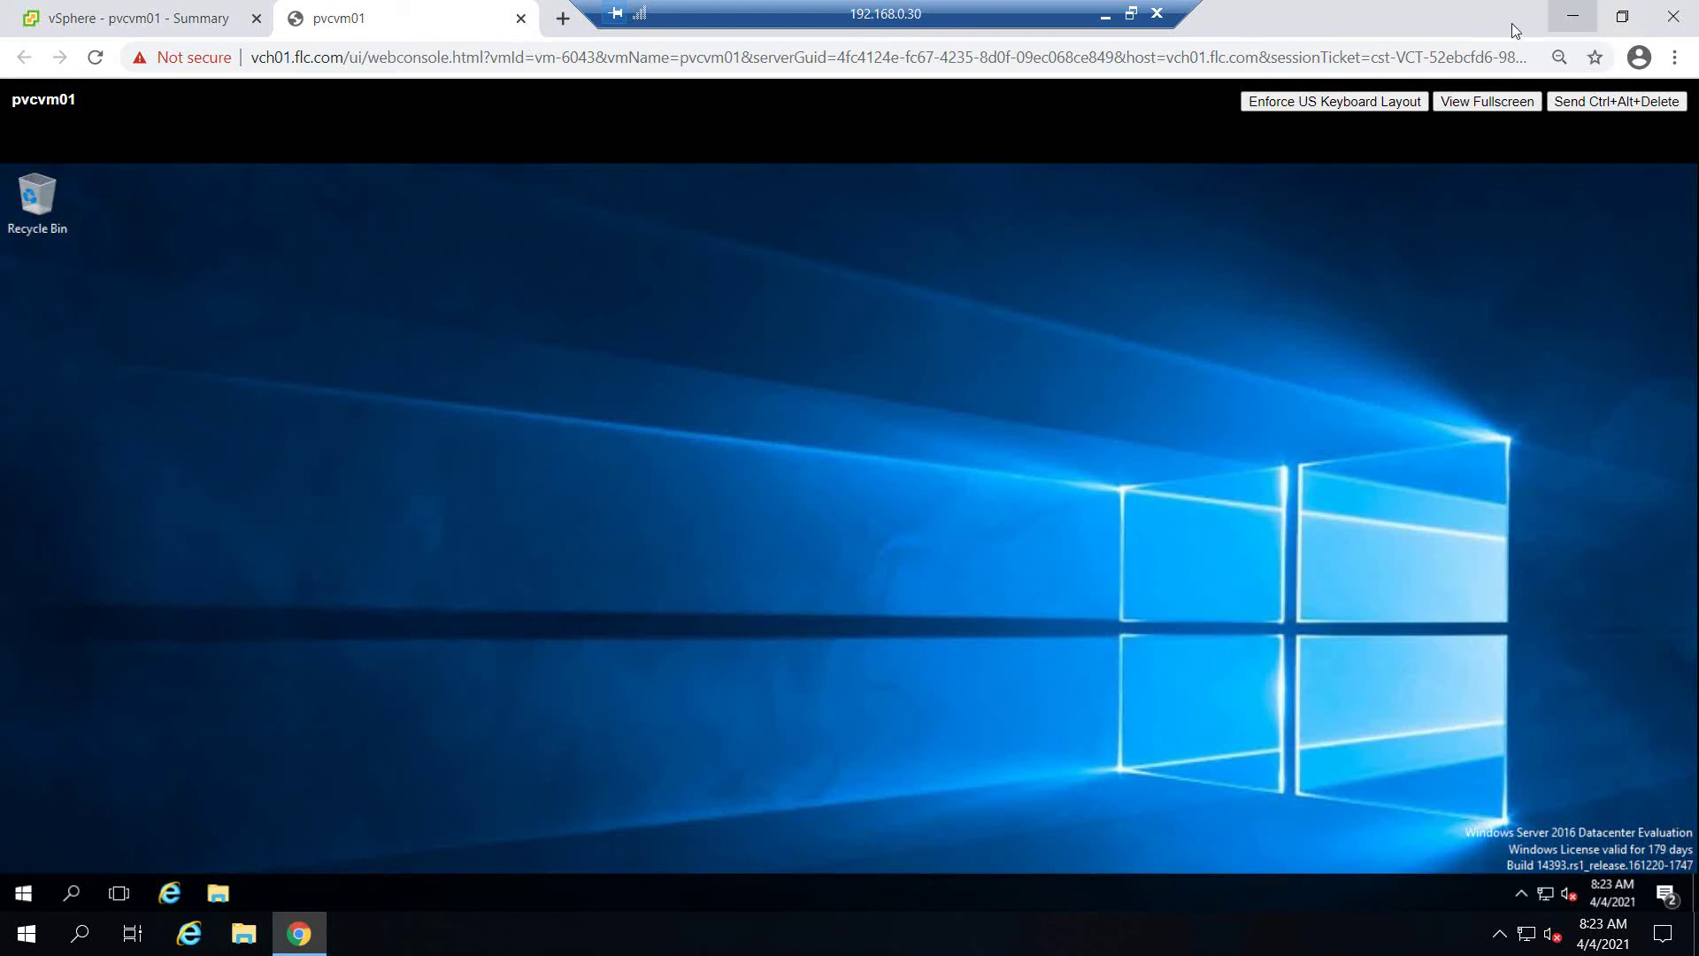
{"action": "left_click", "coordinate": [1573, 16]}
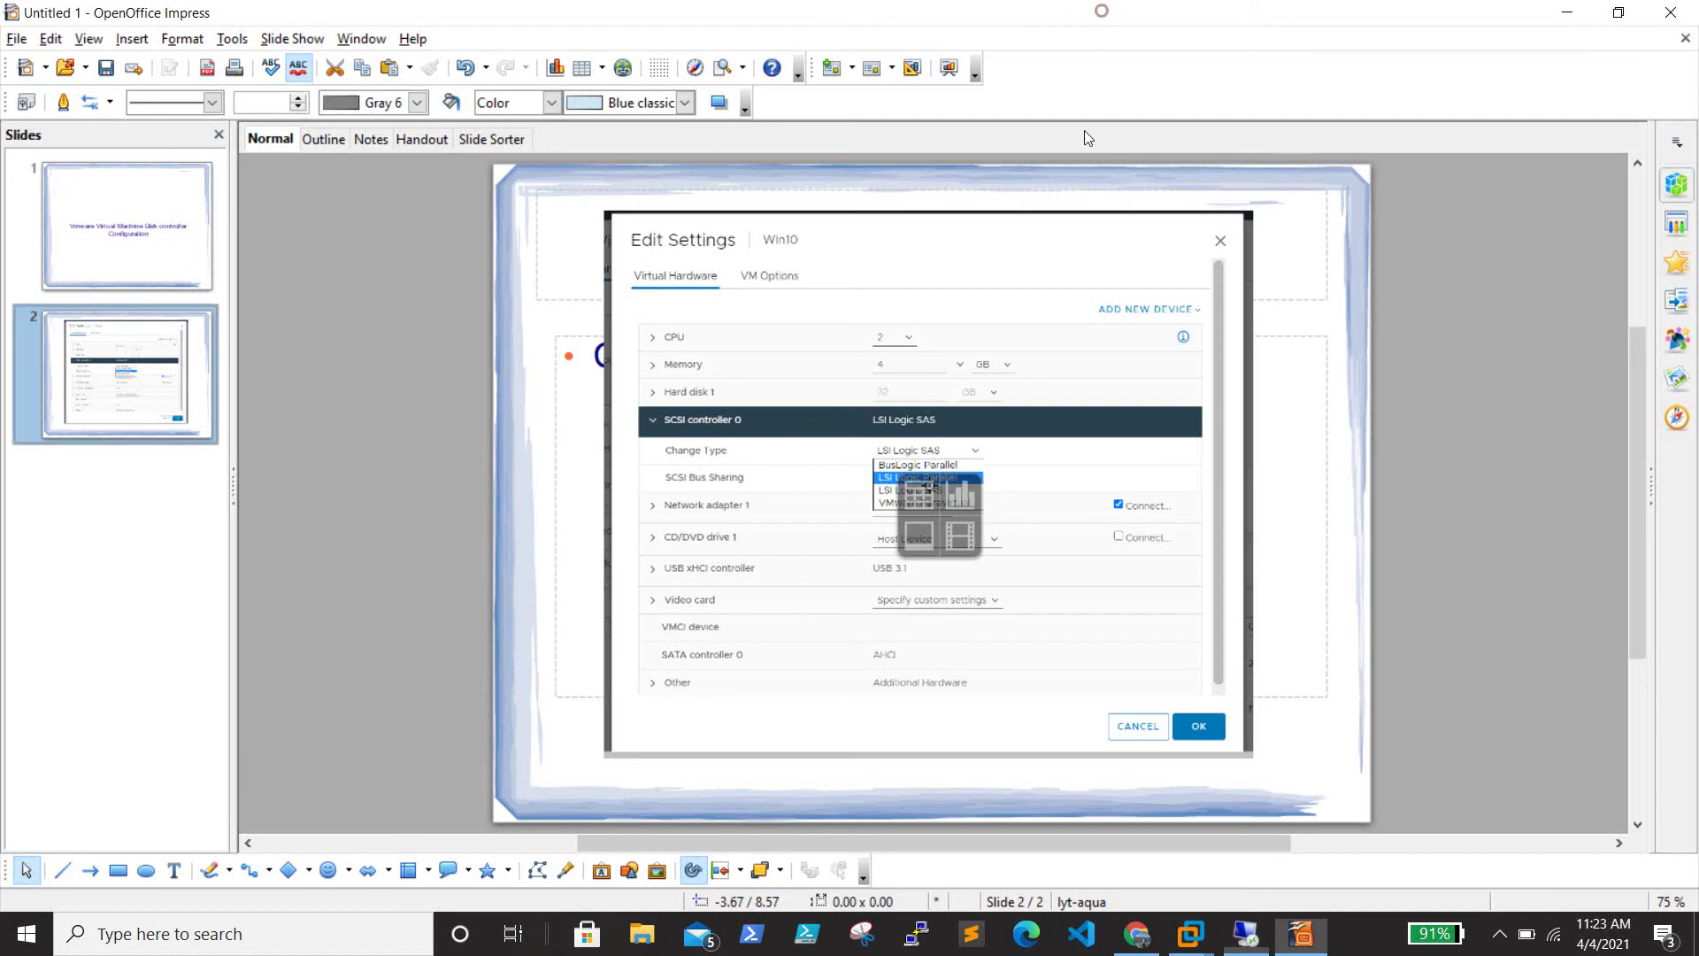
{"action": "left_click", "coordinate": [1105, 14]}
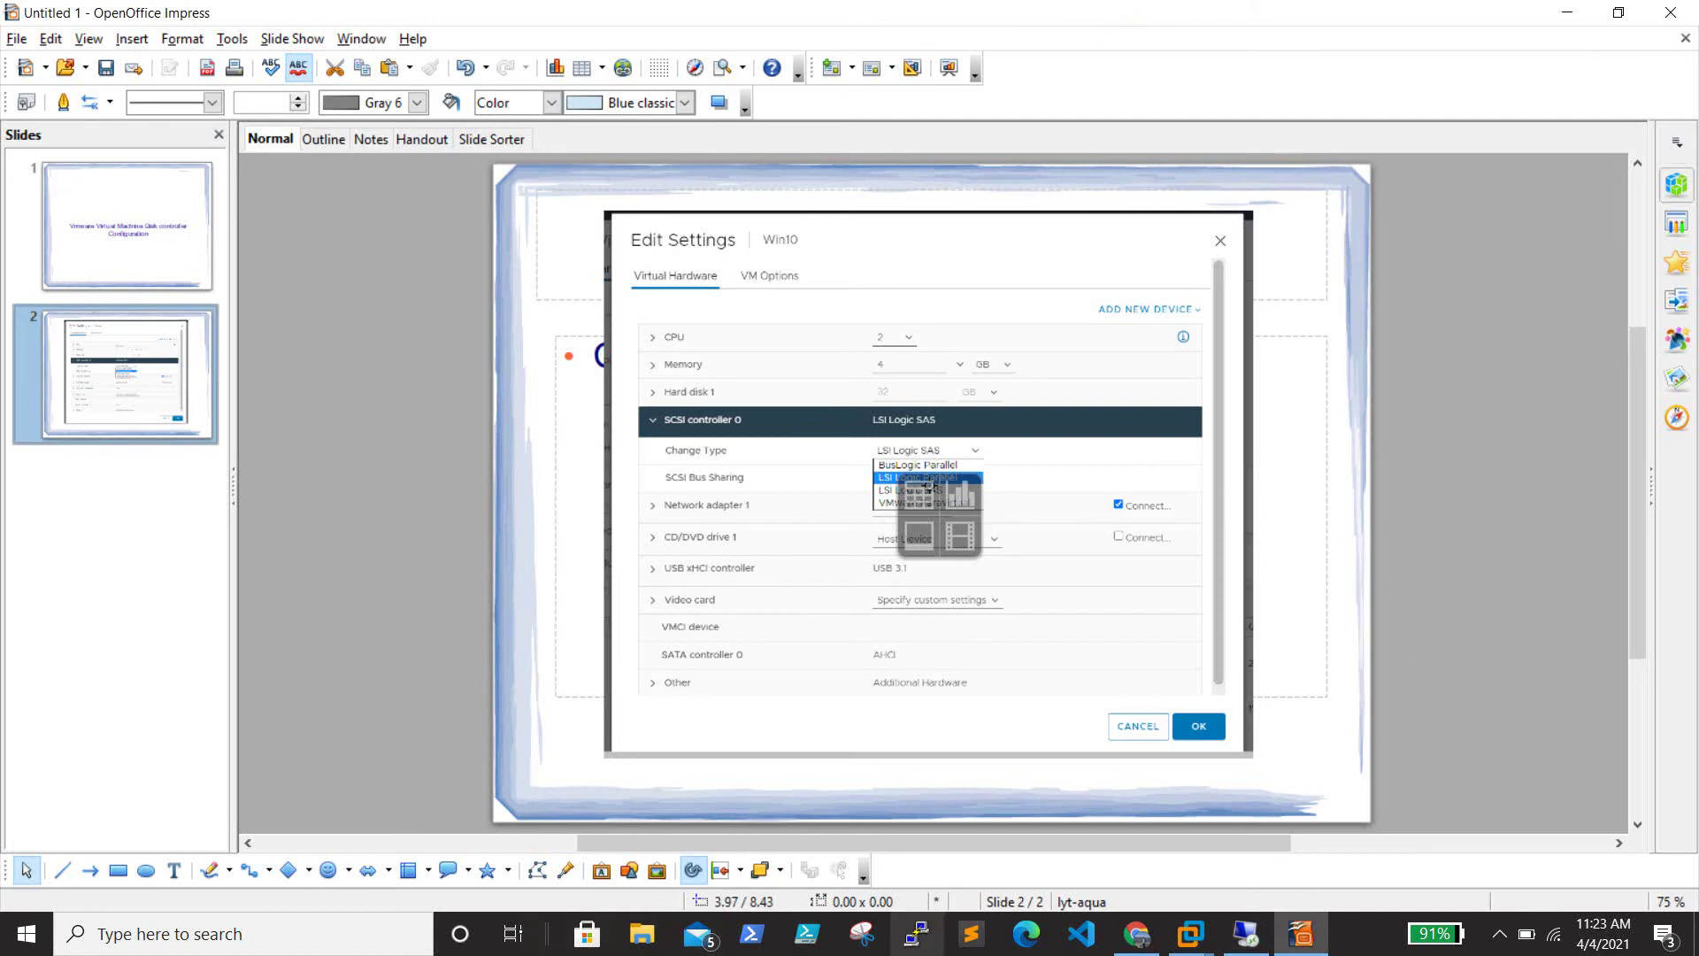
{"action": "key", "text": "alt+Tab"}
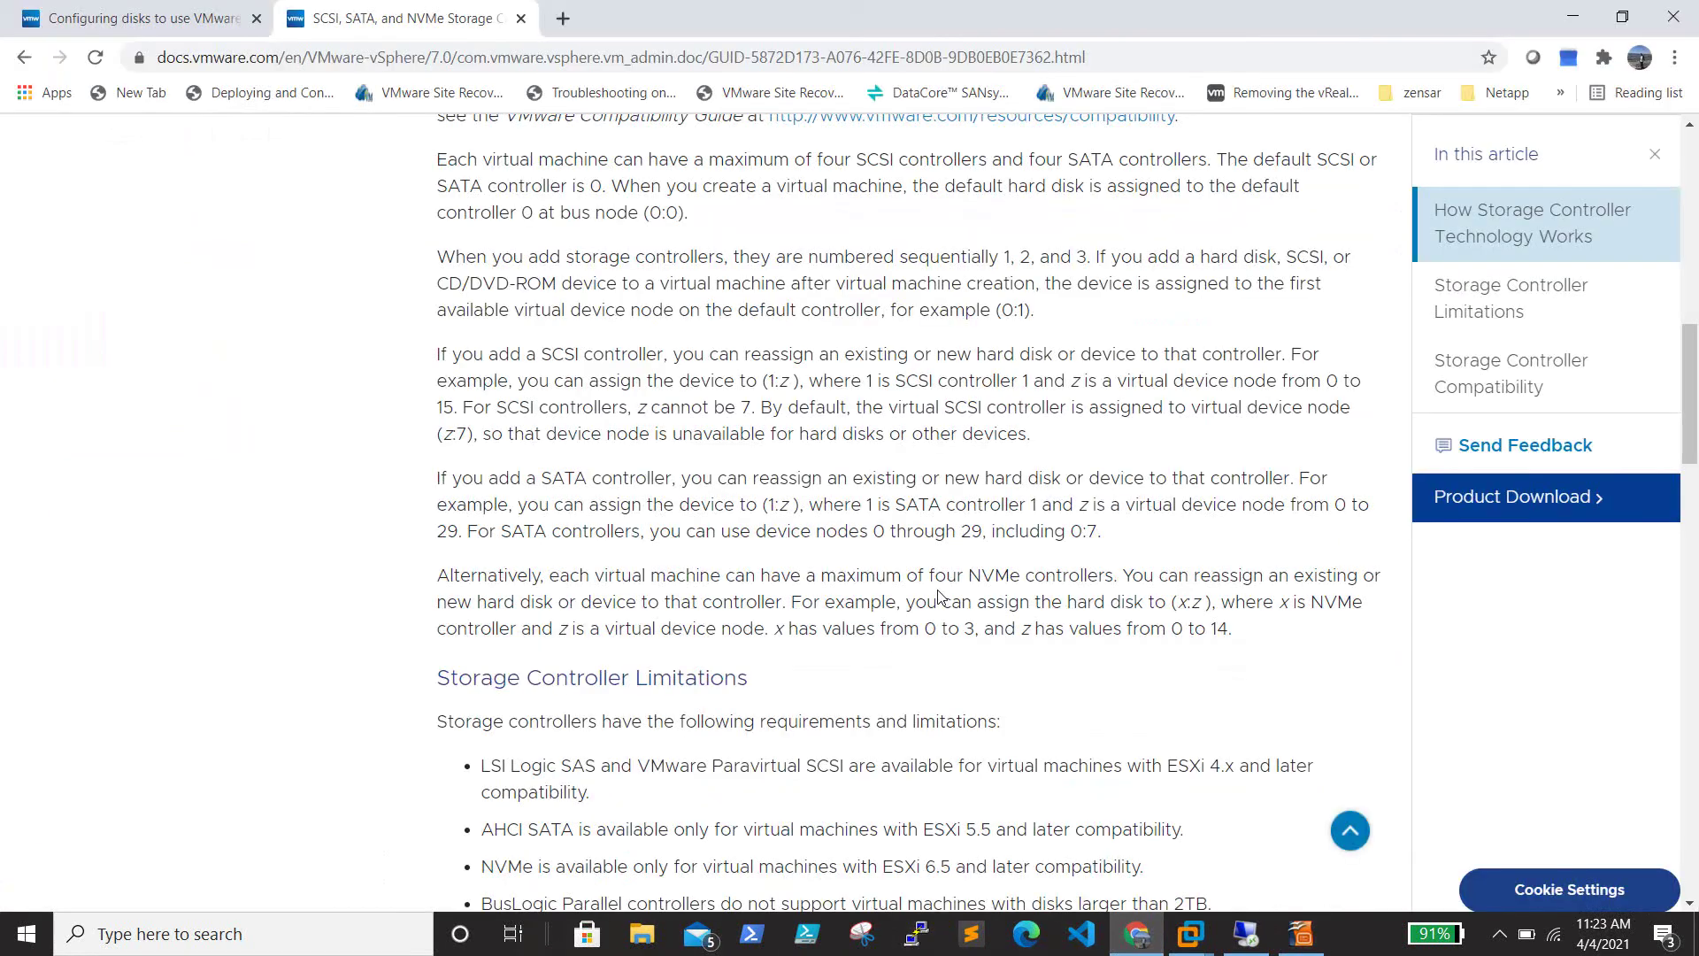
Scroll the storage controller docs, then open KB 1010398 and highlight its Important boot-disk note
{"action": "scroll", "coordinate": [939, 595], "scroll_direction": "down", "scroll_amount": 3}
{"action": "scroll", "coordinate": [939, 593], "scroll_direction": "down", "scroll_amount": 6}
{"action": "scroll", "coordinate": [939, 590], "scroll_direction": "up", "scroll_amount": 6}
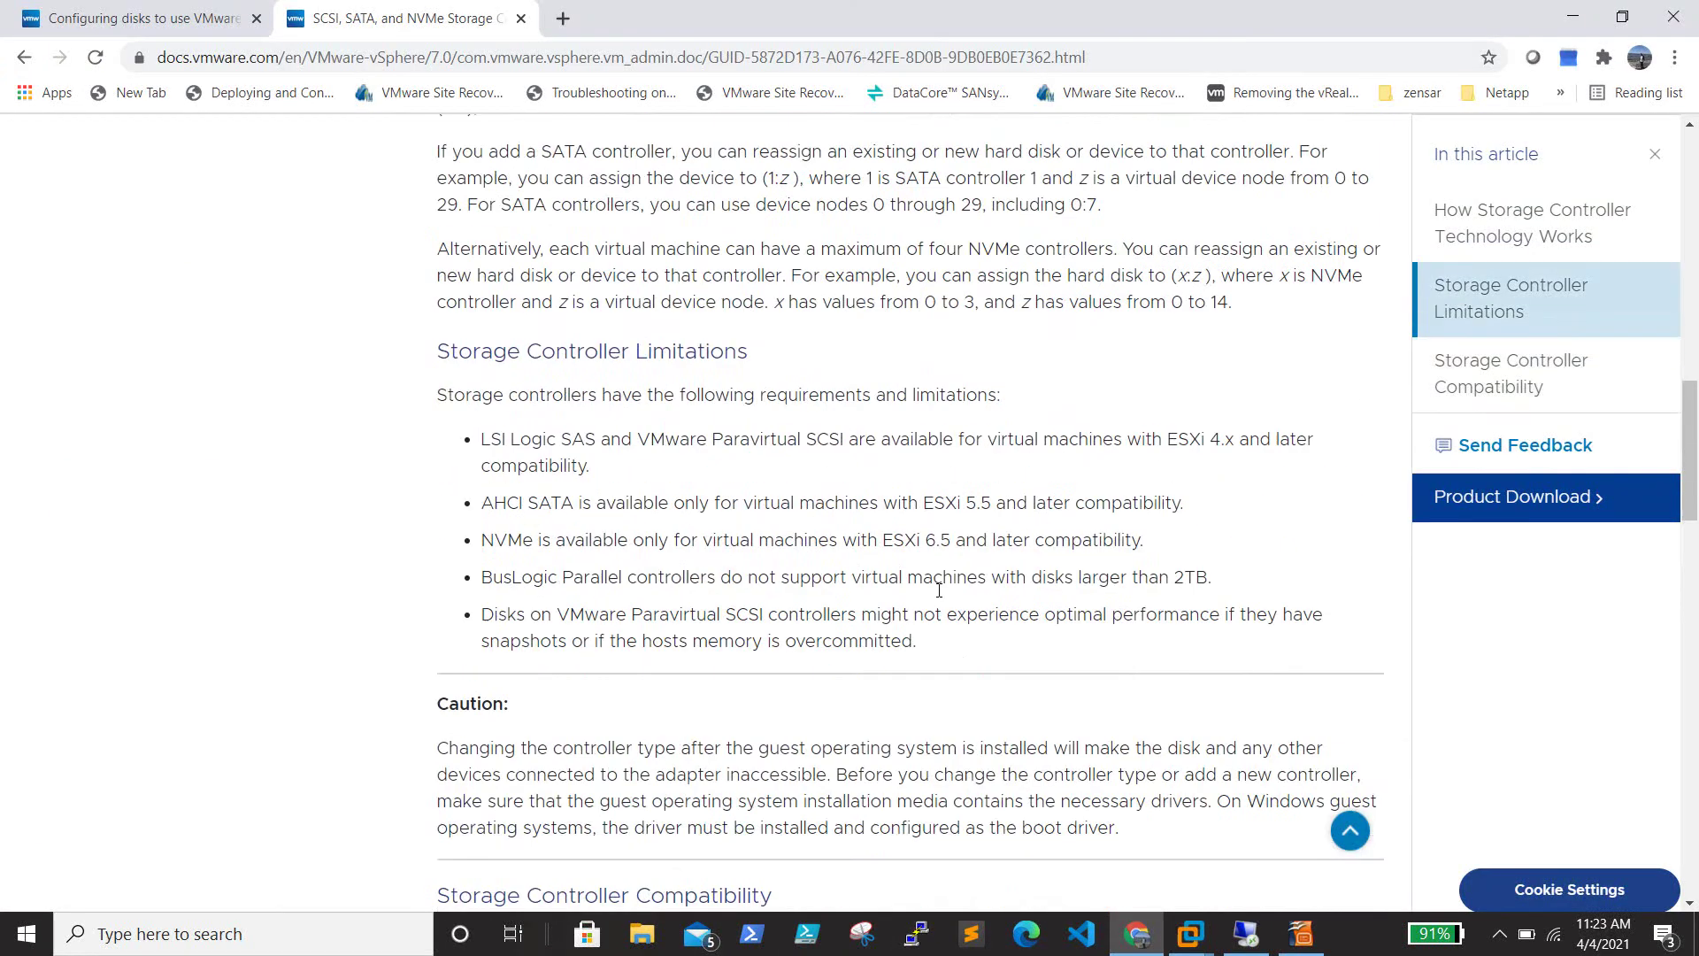
{"action": "scroll", "coordinate": [938, 590], "scroll_direction": "up", "scroll_amount": 10}
{"action": "left_click", "coordinate": [95, 11]}
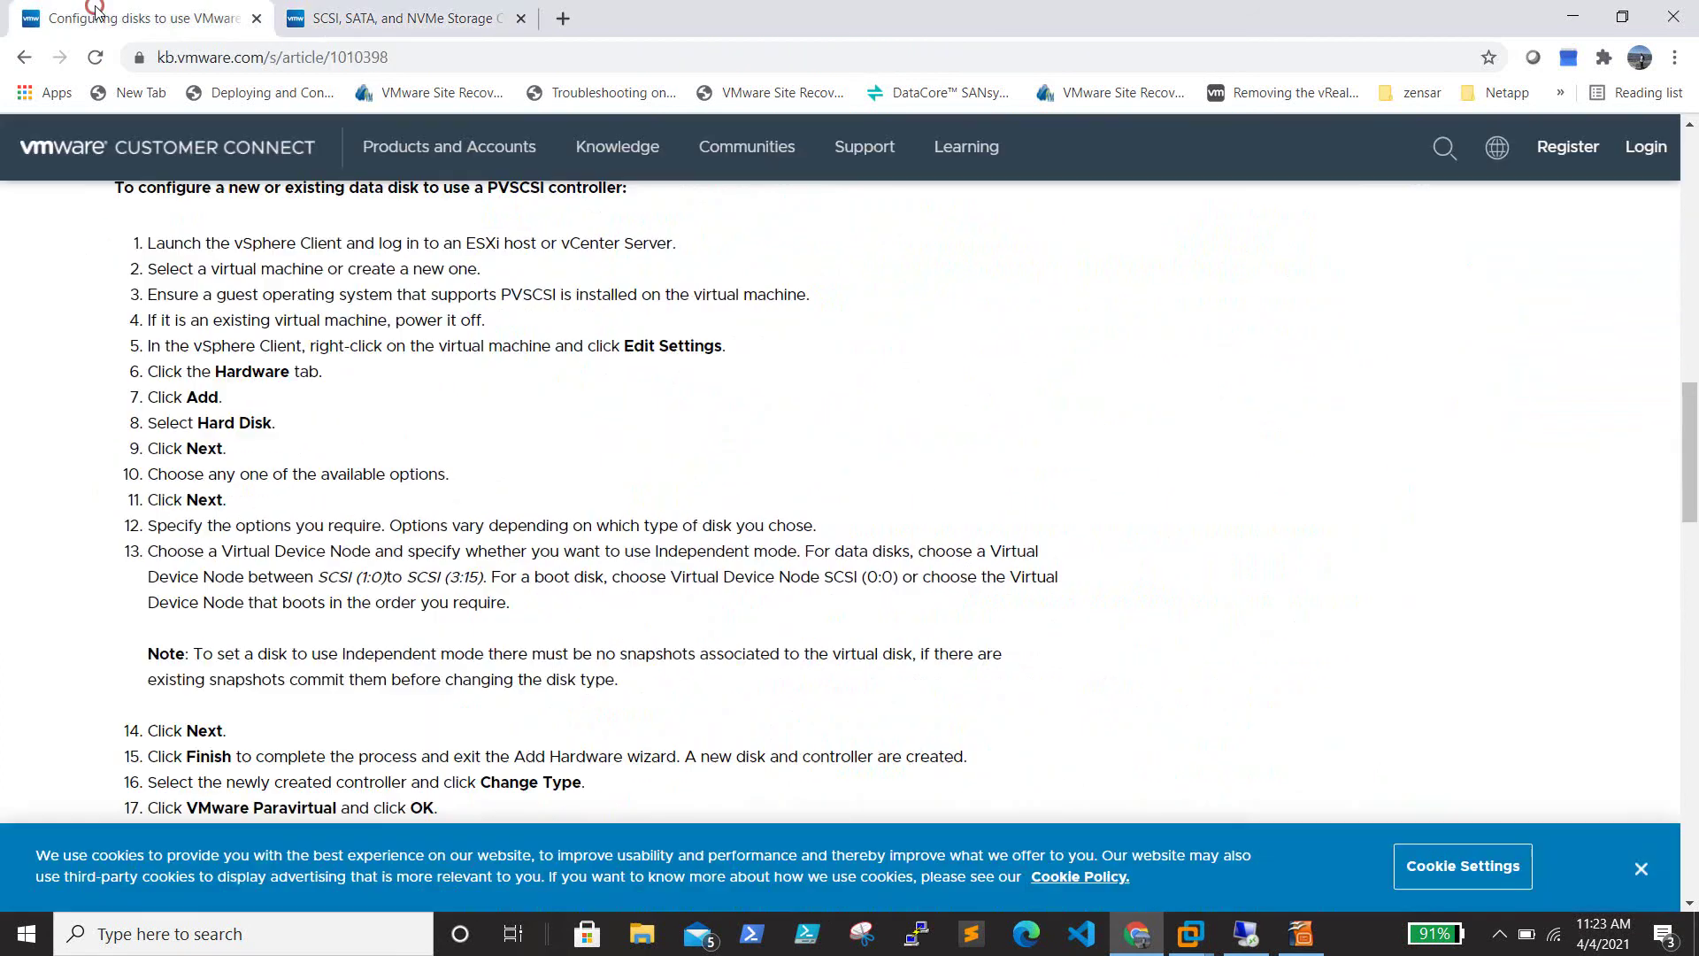
{"action": "scroll", "coordinate": [546, 411], "scroll_direction": "down", "scroll_amount": 6}
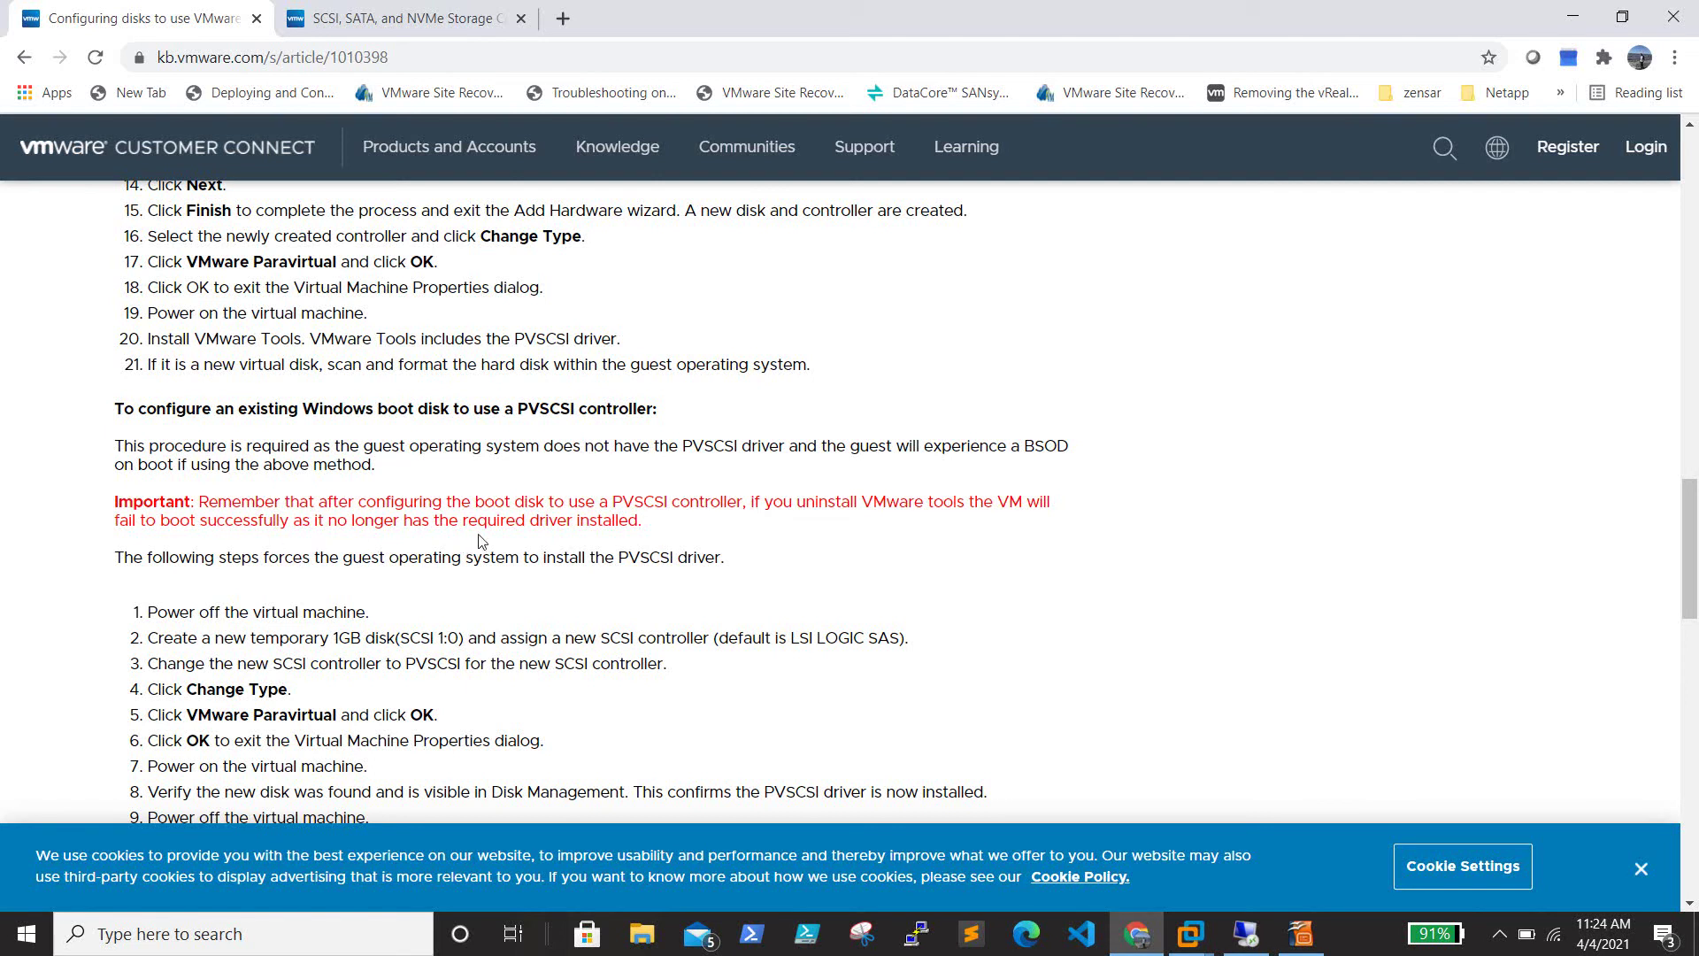
{"action": "left_click_drag", "start_coordinate": [702, 540], "coordinate": [135, 503]}
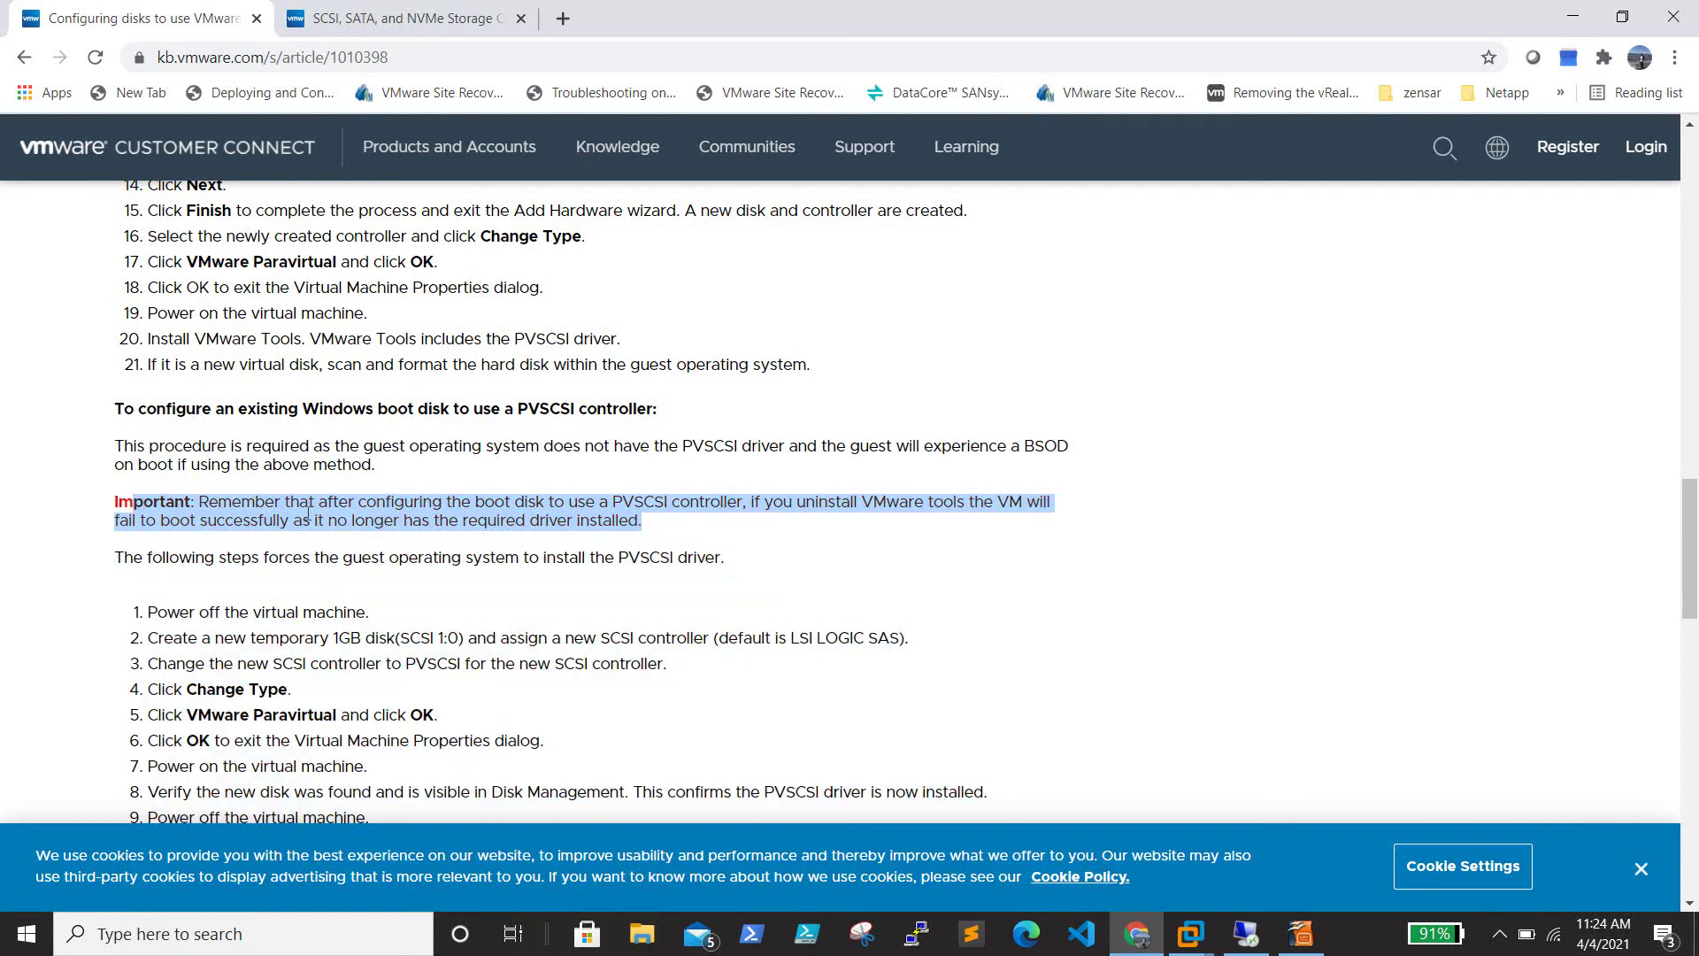
Review the KB article's Solution steps, select its web address, and minimize the browser
{"action": "scroll", "coordinate": [720, 533], "scroll_direction": "down", "scroll_amount": 1}
{"action": "scroll", "coordinate": [719, 533], "scroll_direction": "down", "scroll_amount": 1}
{"action": "scroll", "coordinate": [720, 526], "scroll_direction": "up", "scroll_amount": 1}
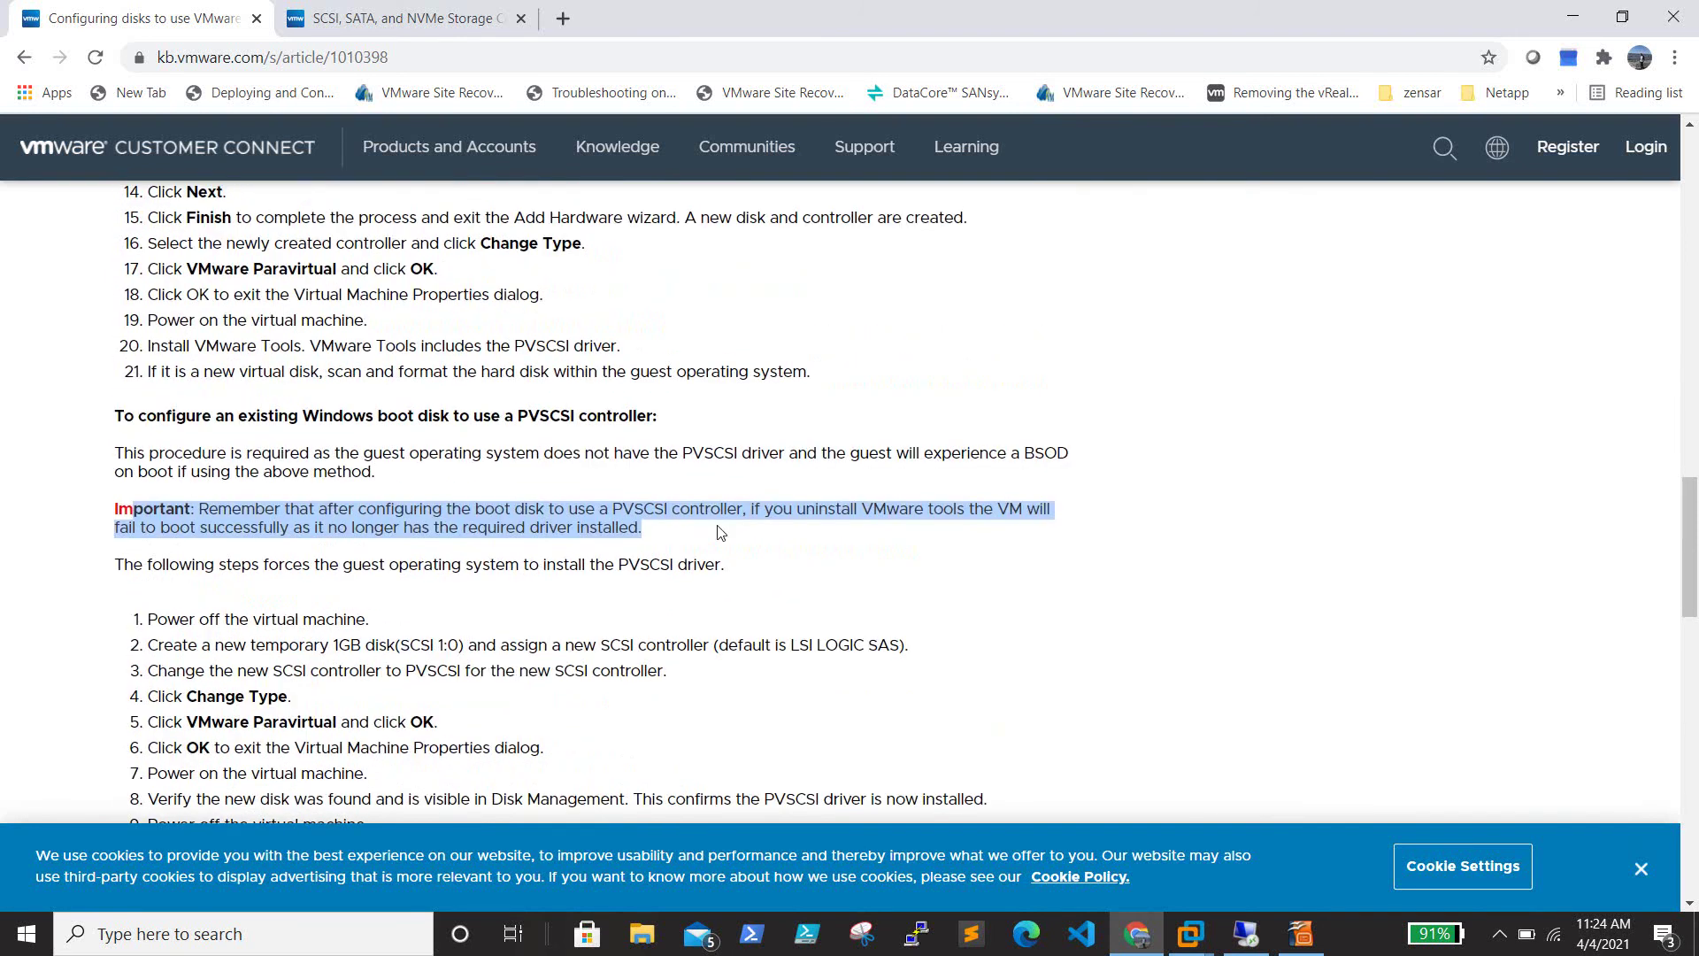
{"action": "scroll", "coordinate": [721, 531], "scroll_direction": "up", "scroll_amount": 3}
{"action": "scroll", "coordinate": [721, 532], "scroll_direction": "down", "scroll_amount": 6}
{"action": "scroll", "coordinate": [721, 532], "scroll_direction": "up", "scroll_amount": 5}
{"action": "scroll", "coordinate": [719, 526], "scroll_direction": "down", "scroll_amount": 6}
{"action": "scroll", "coordinate": [719, 527], "scroll_direction": "down", "scroll_amount": 5}
{"action": "scroll", "coordinate": [718, 529], "scroll_direction": "up", "scroll_amount": 12}
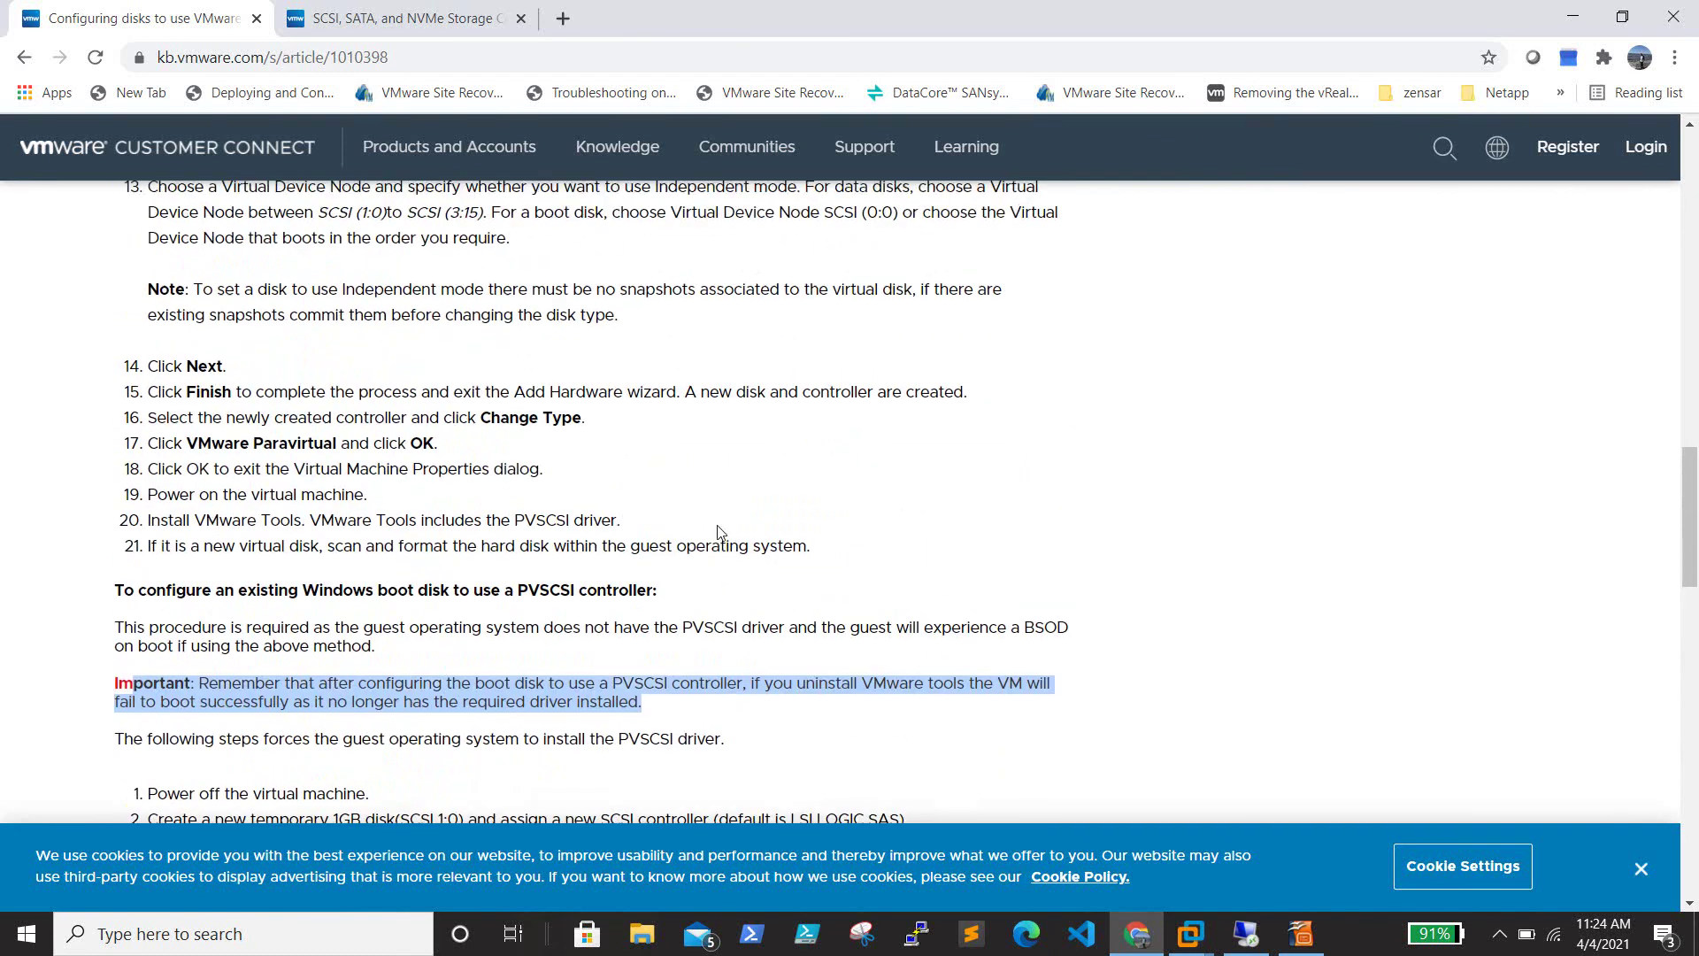
{"action": "scroll", "coordinate": [719, 529], "scroll_direction": "up", "scroll_amount": 4}
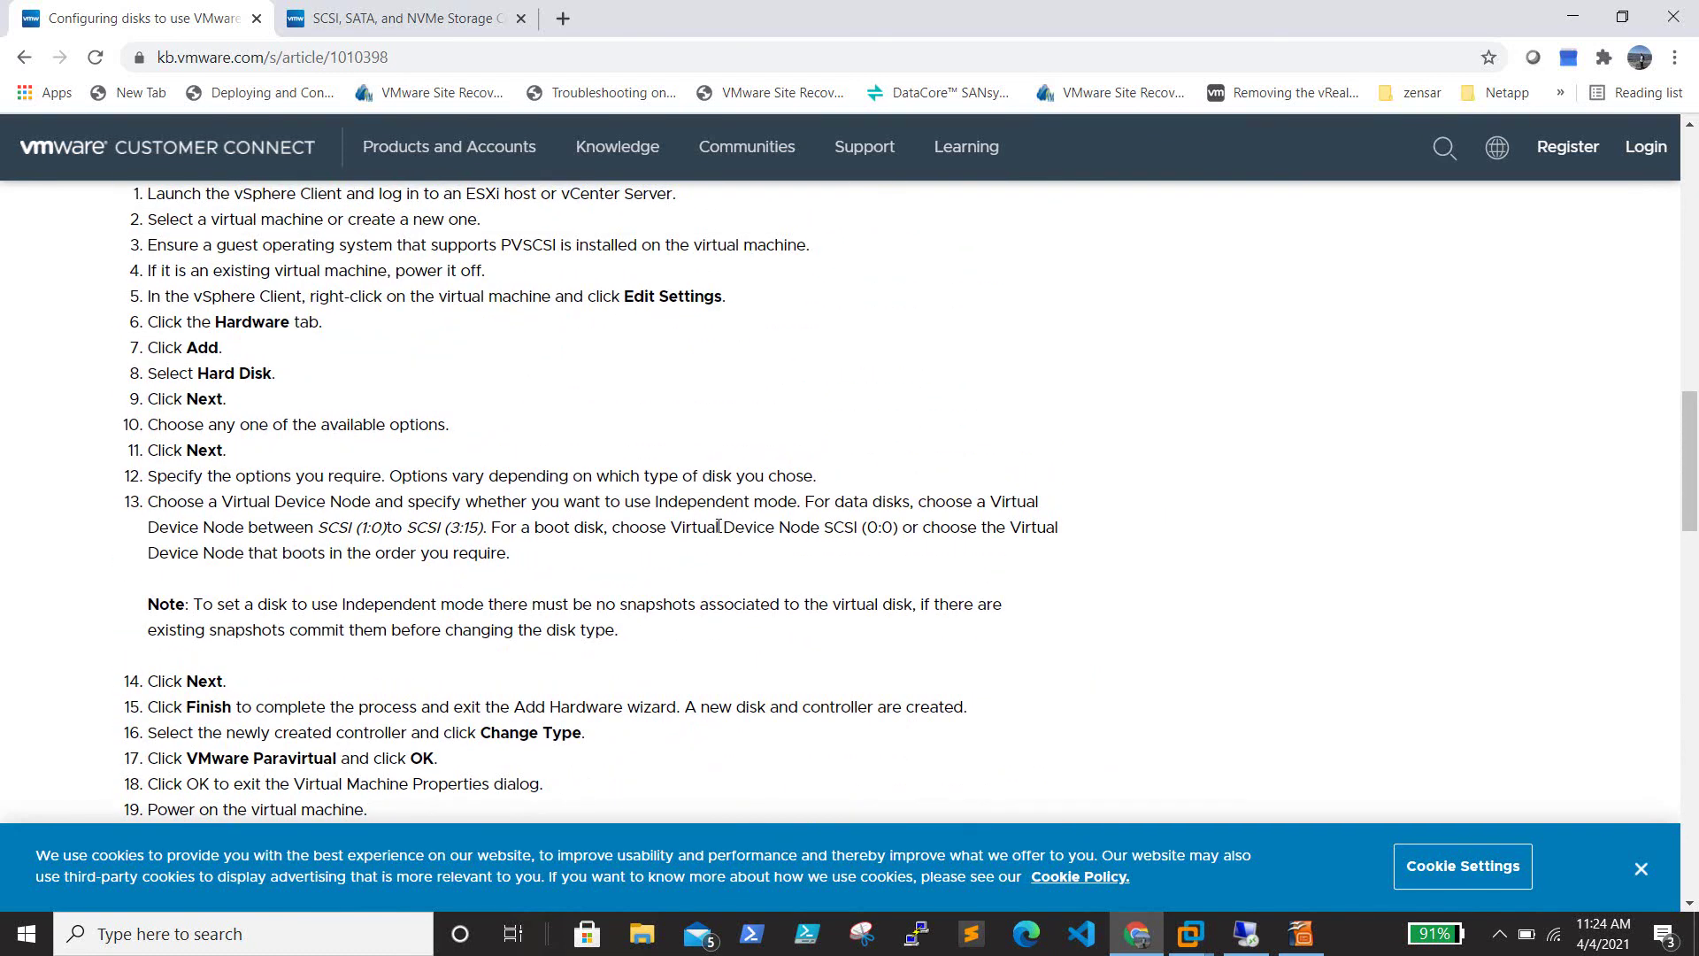
{"action": "scroll", "coordinate": [858, 483], "scroll_direction": "up", "scroll_amount": 2}
{"action": "scroll", "coordinate": [858, 482], "scroll_direction": "down", "scroll_amount": 2}
{"action": "scroll", "coordinate": [857, 482], "scroll_direction": "down", "scroll_amount": 1}
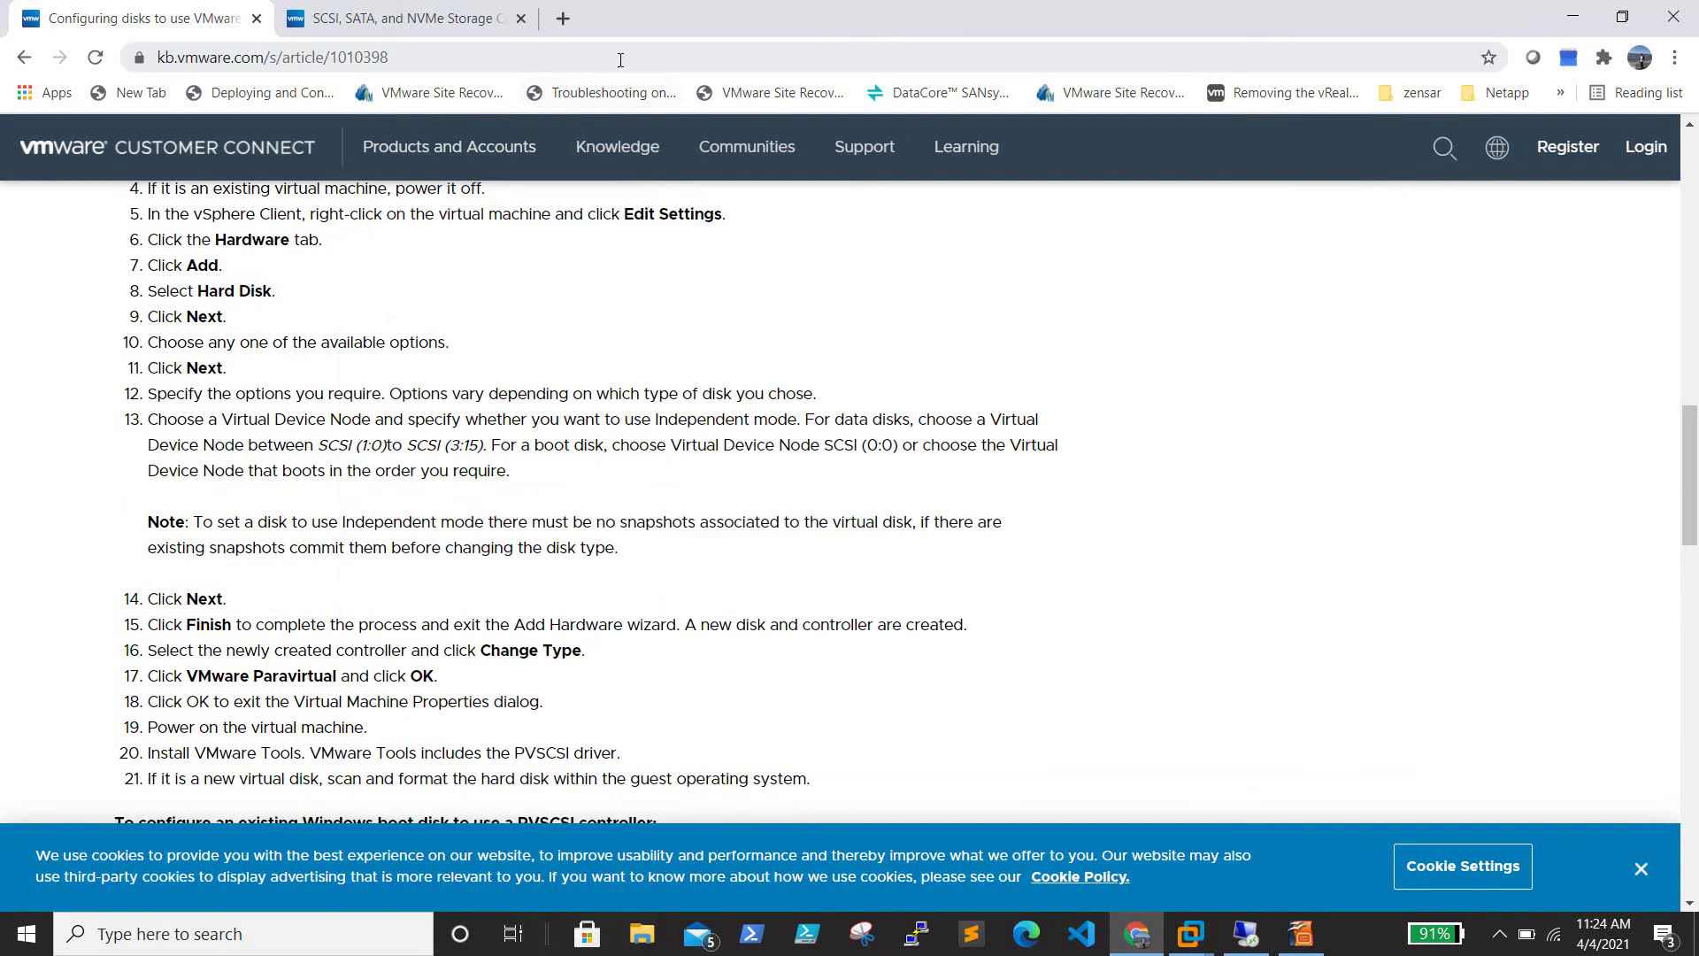
{"action": "left_click", "coordinate": [618, 59]}
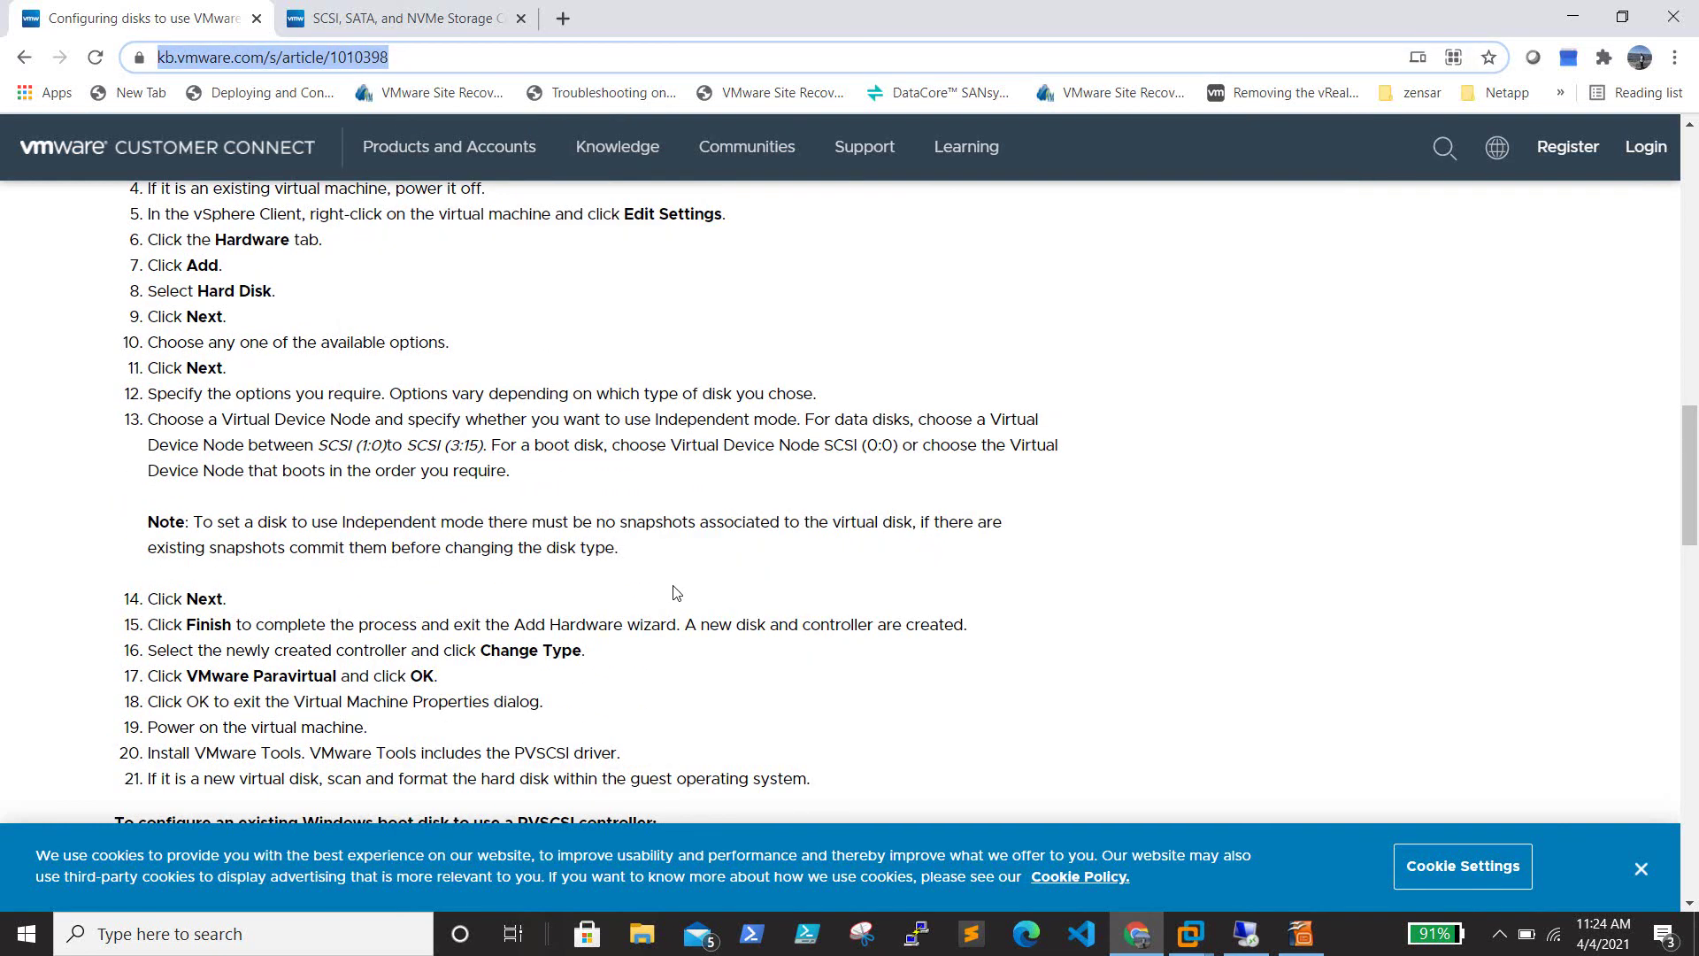
{"action": "left_click", "coordinate": [1577, 27]}
Close the Impress presentation, discard its unsaved changes, then briefly check the hidden notification-area icons
{"action": "left_click", "coordinate": [1653, 18]}
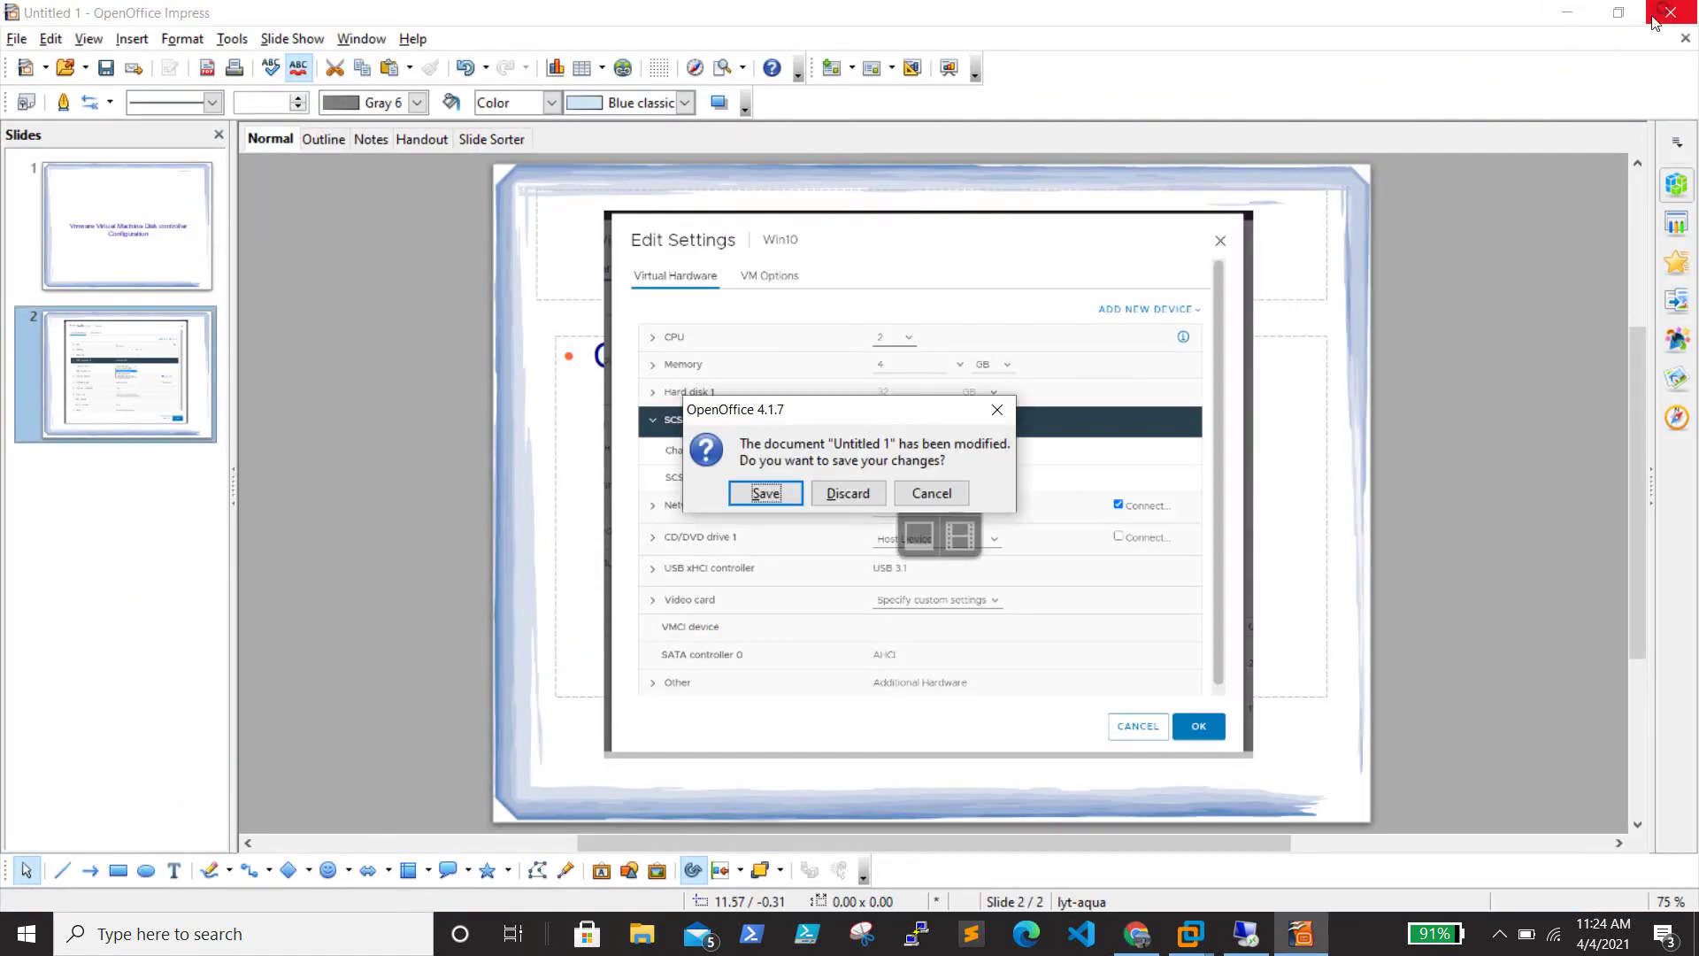
{"action": "left_click", "coordinate": [831, 501]}
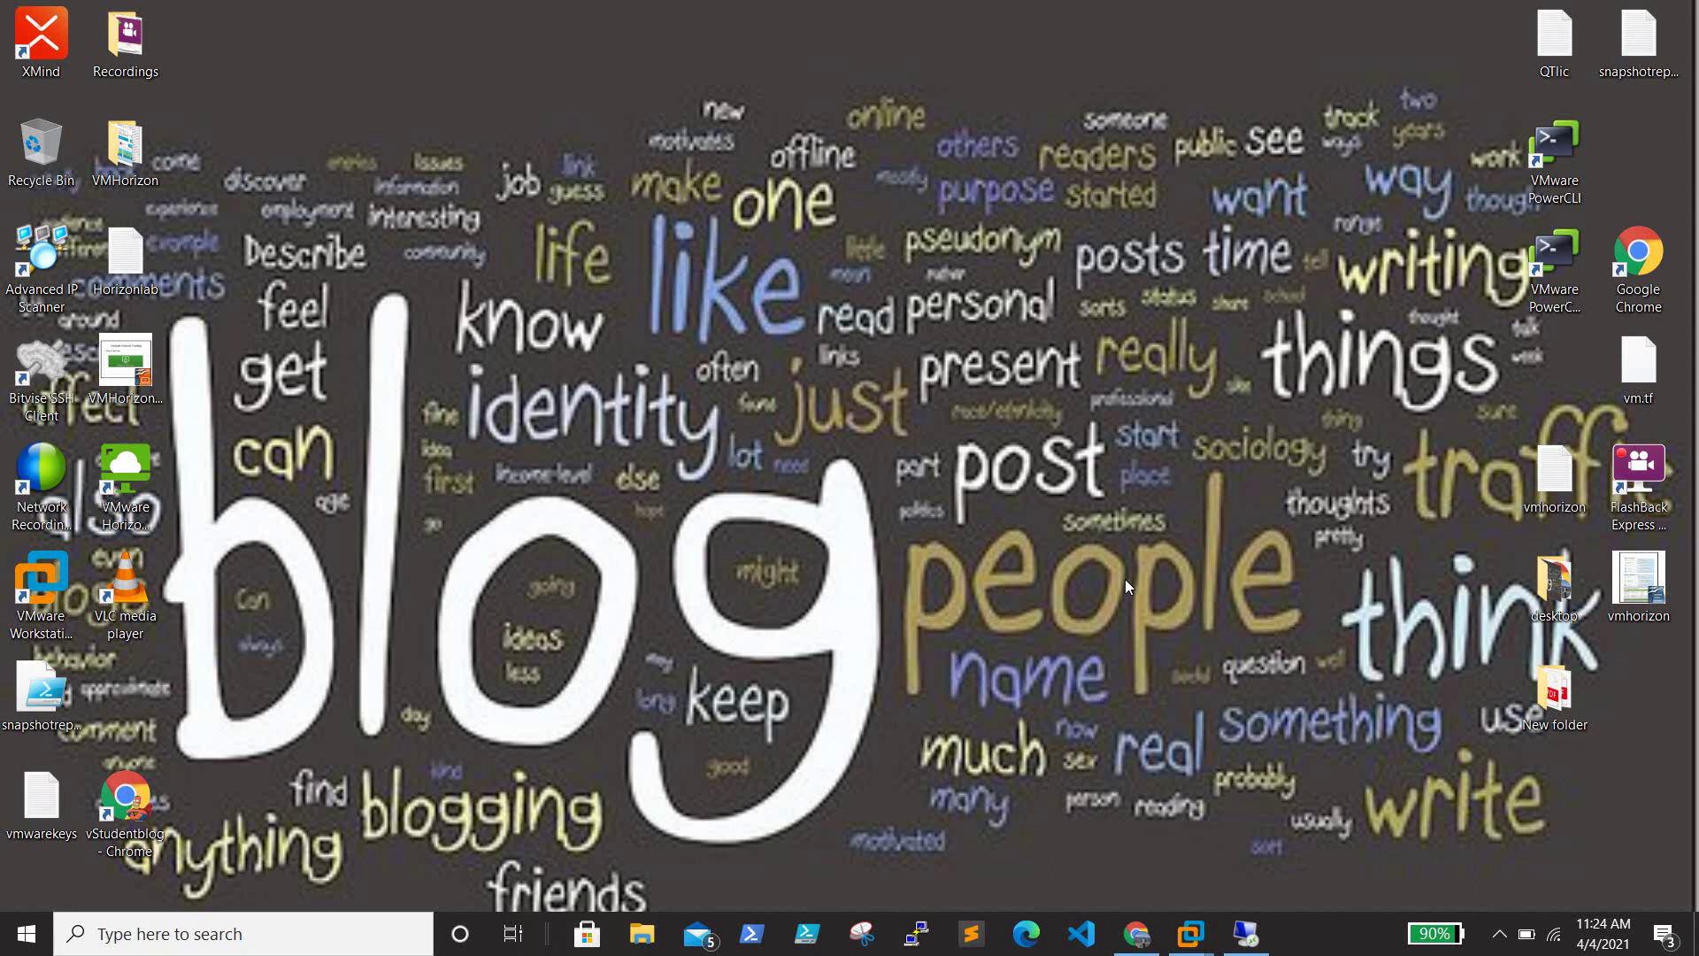
{"action": "left_click", "coordinate": [1499, 938]}
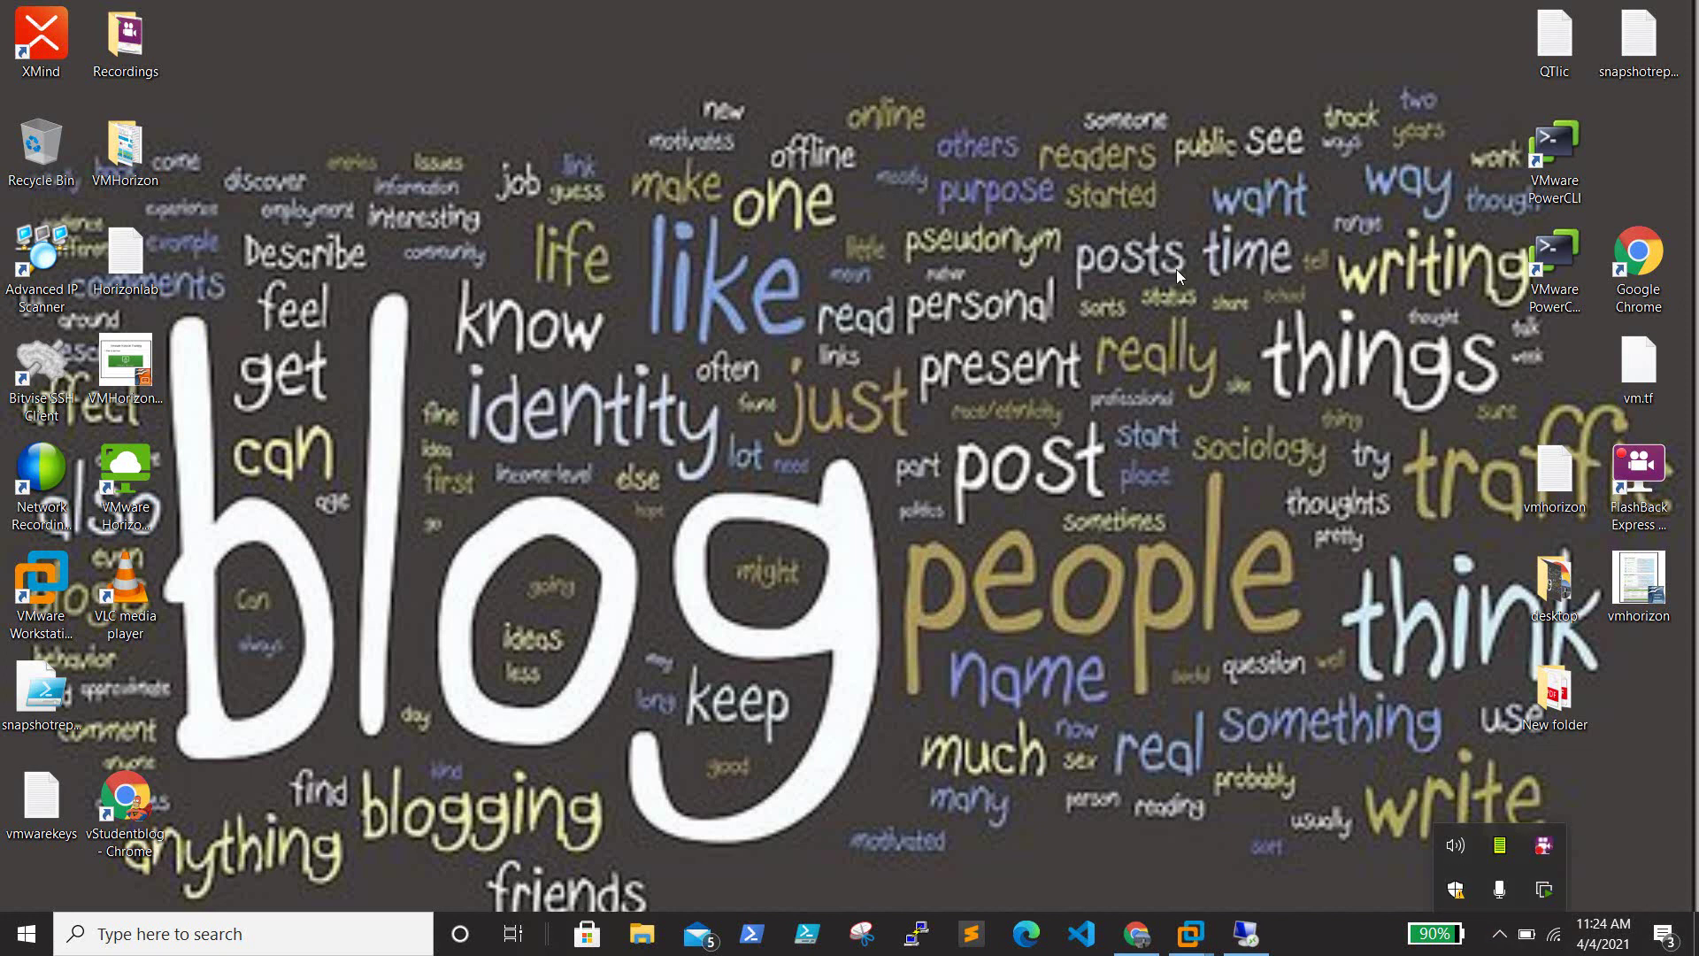
{"action": "left_click", "coordinate": [1532, 784]}
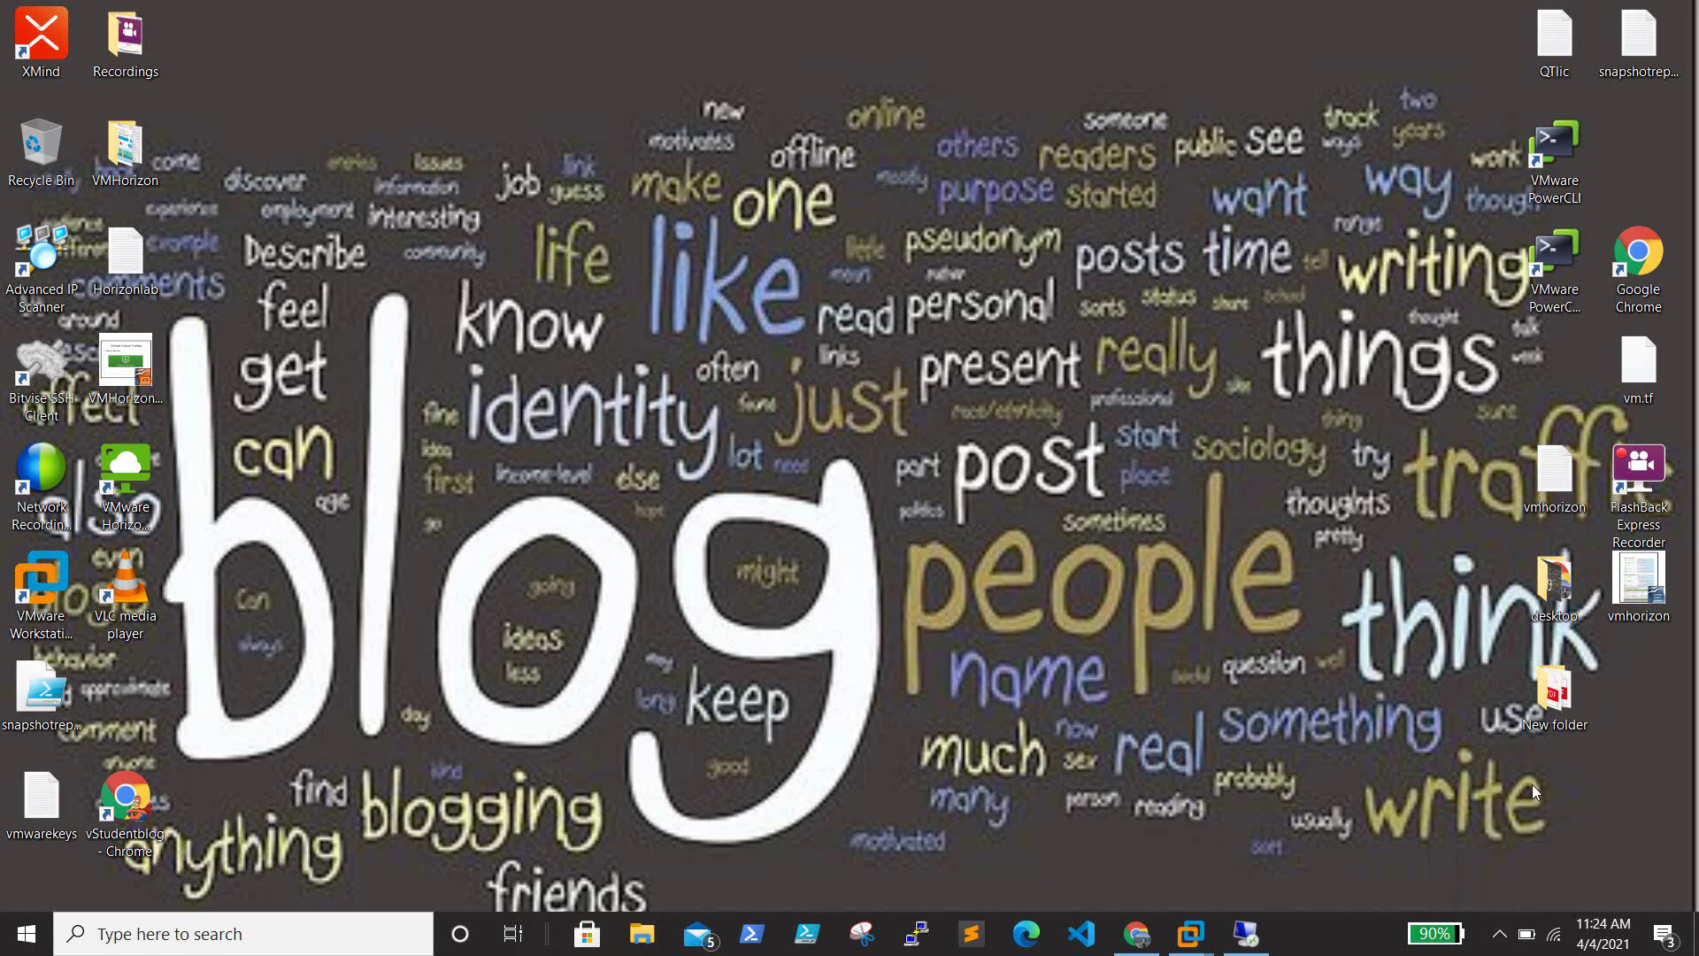